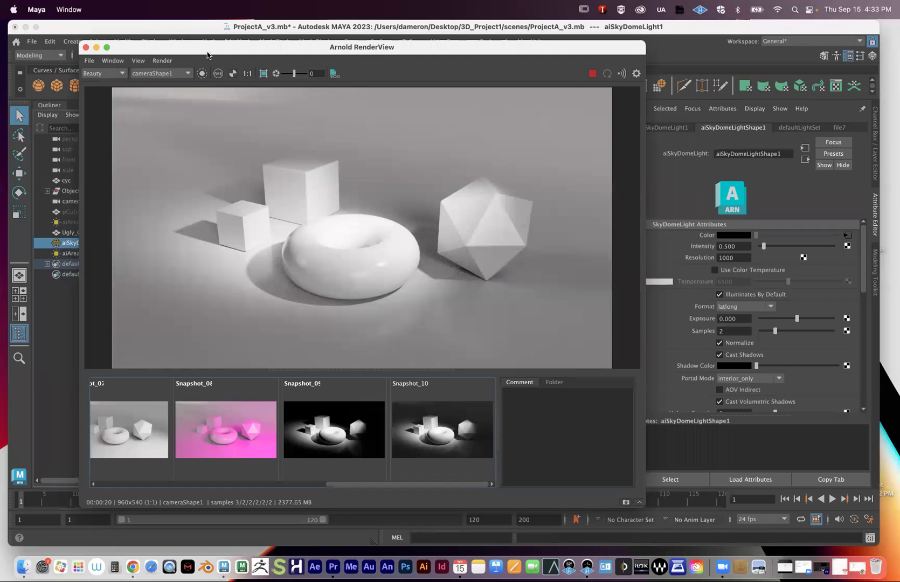
Step: Compare Snapshot_08 and Snapshot_10 with the current Arnold render, then return to the live render and hide the snapshot strip
drag(207, 56, 195, 41)
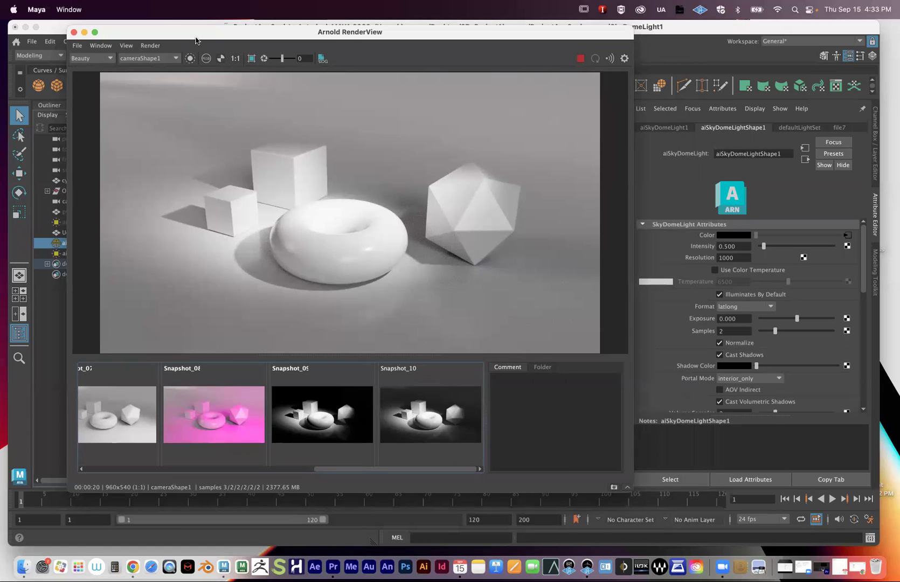
click(226, 429)
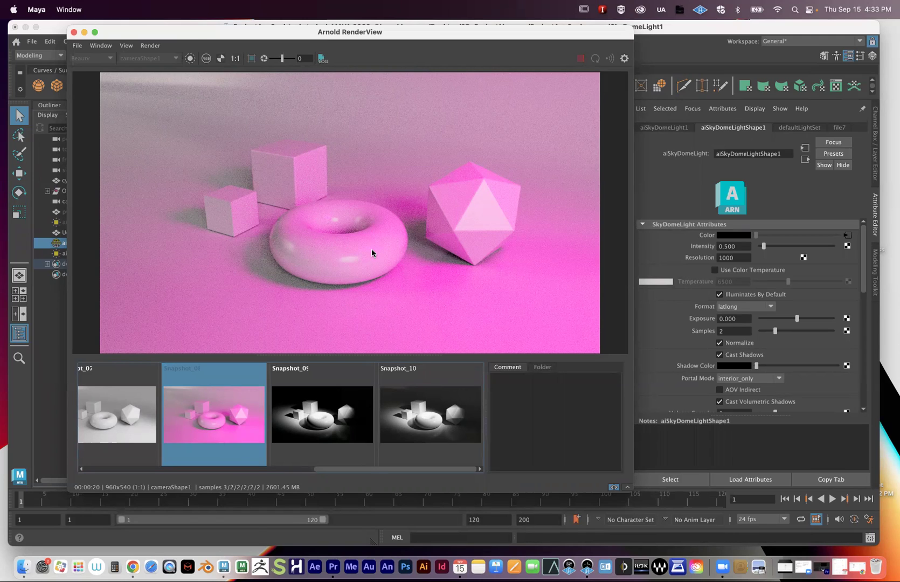
click(459, 436)
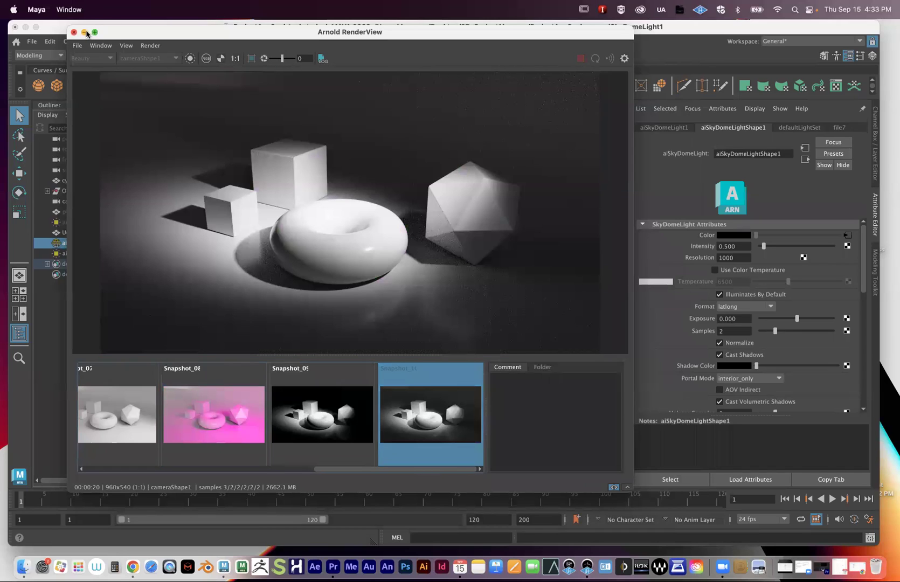
click(614, 487)
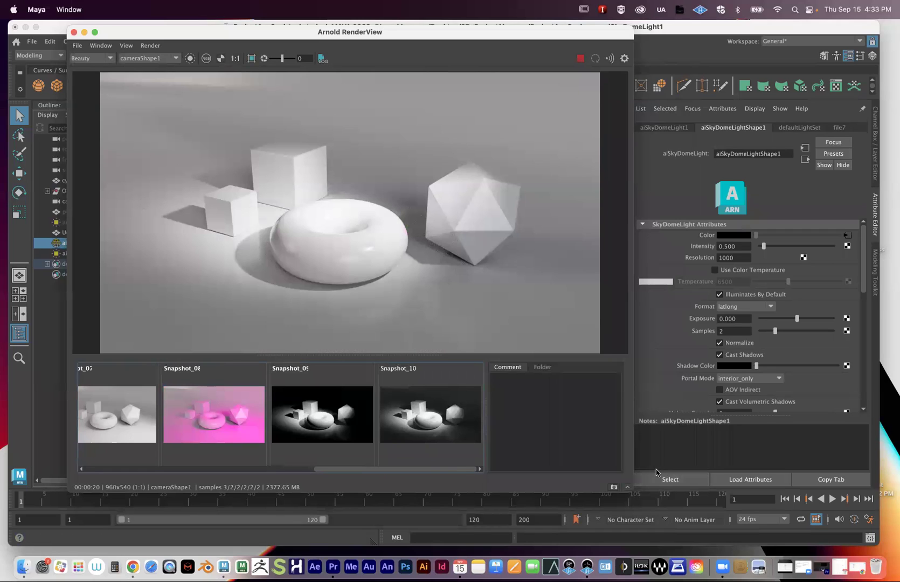
click(627, 487)
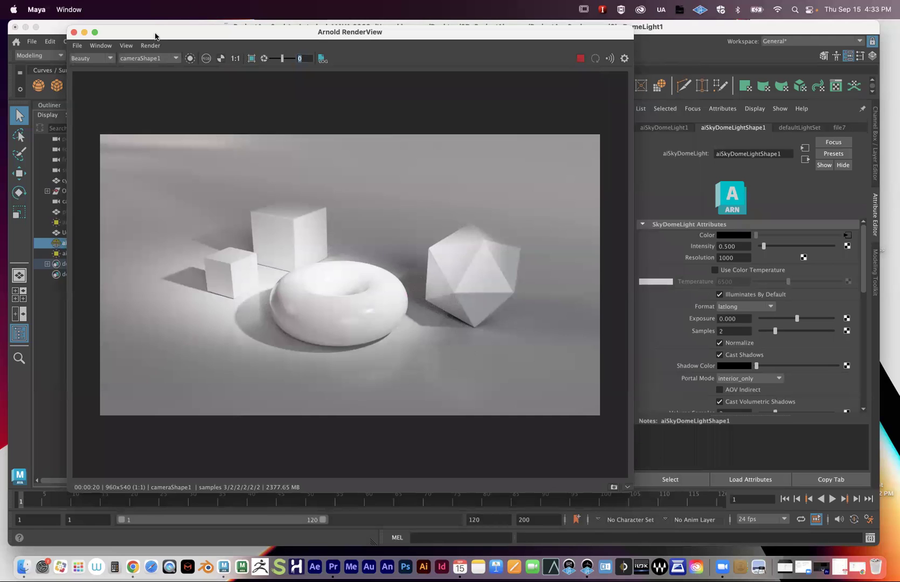
Step: Move the Arnold RenderView window out of the way to uncover the perspective viewport
drag(161, 32, 165, 79)
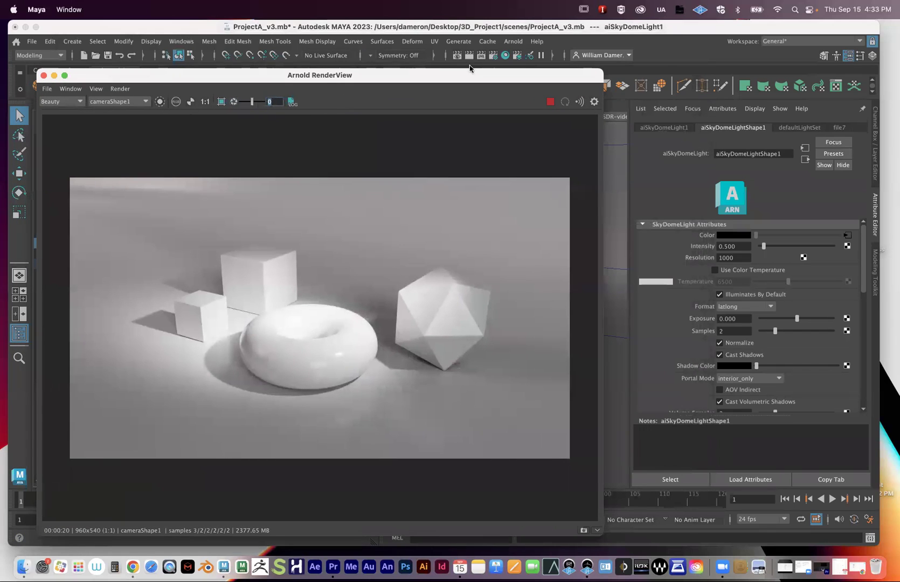
click(512, 40)
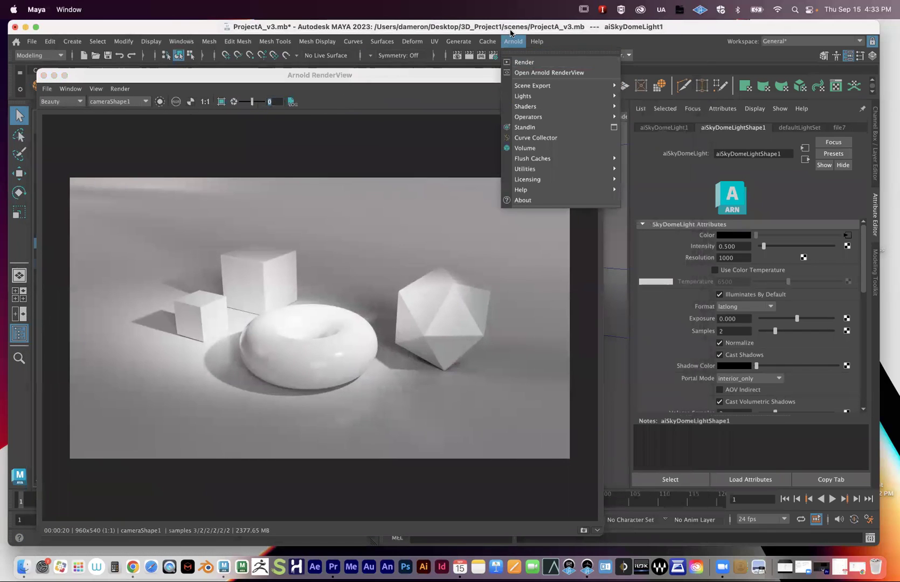
mouse_move(412, 41)
drag(157, 80, 209, 420)
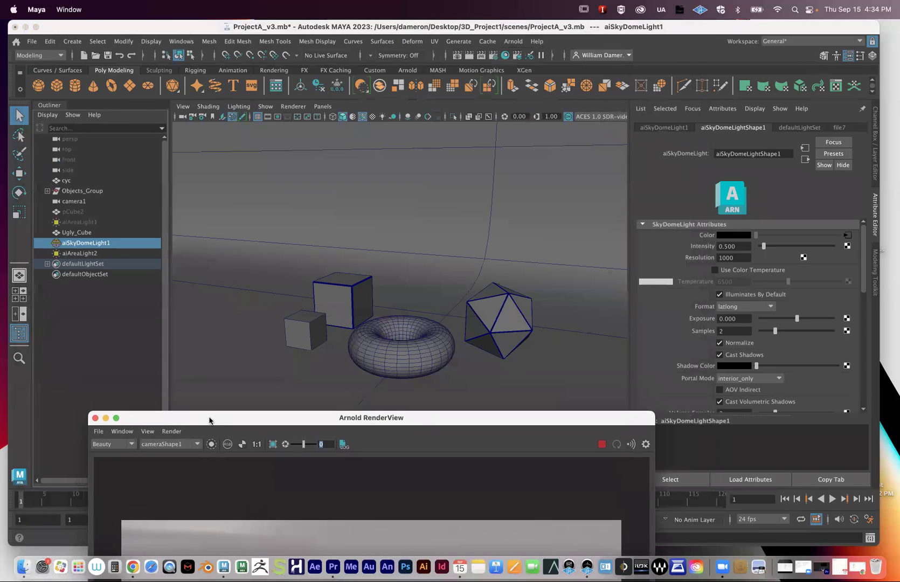
drag(341, 425, 314, 513)
Step: Select camera1, which faces the object group, in the perspective view of the scene
alt+drag(449, 367, 360, 402)
alt+right_drag(500, 348, 292, 259)
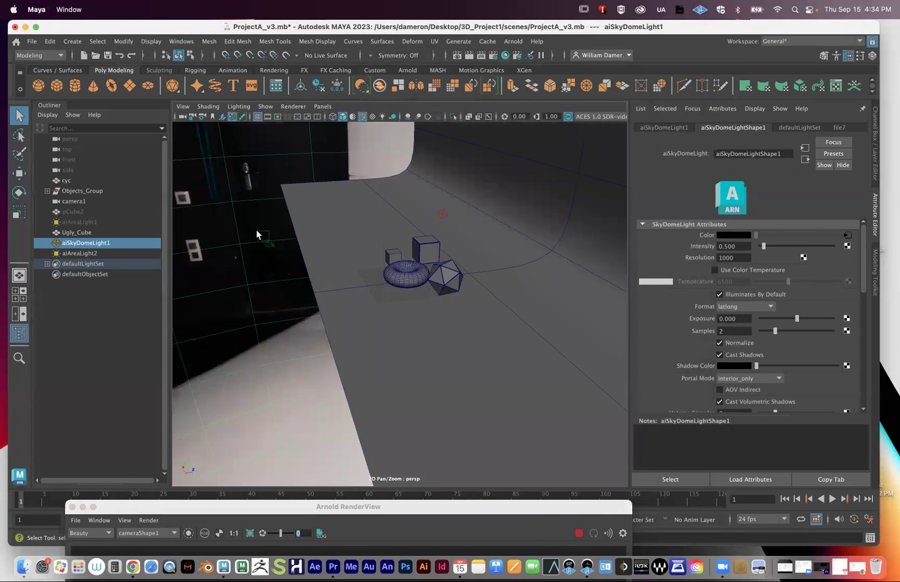
click(270, 264)
click(268, 243)
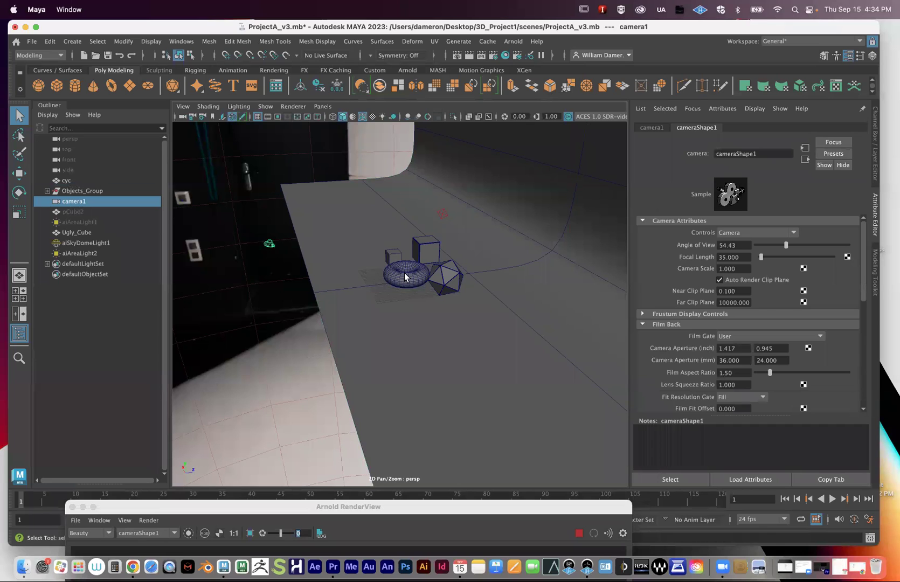
alt+drag(404, 272, 372, 295)
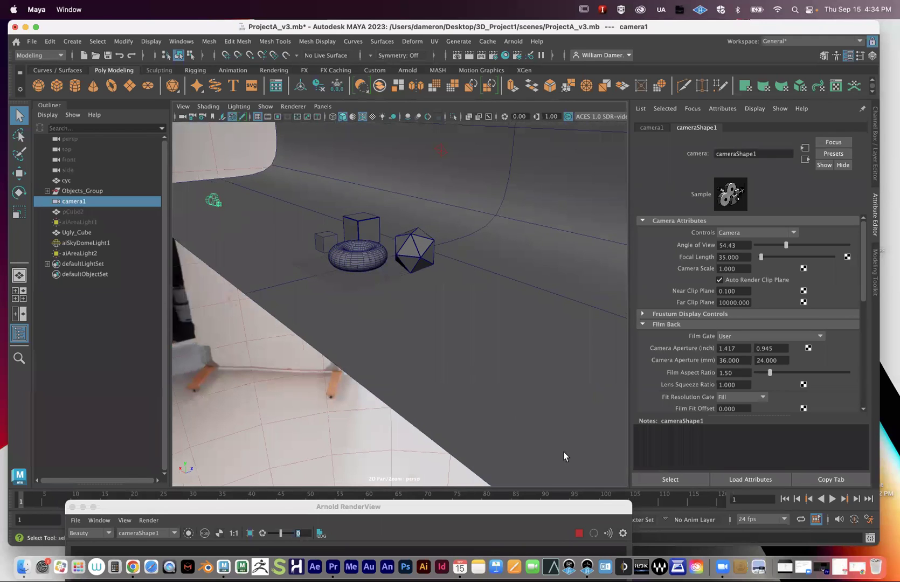
Step: Render the current frame from the perspective view with the Arnold Renderer, inspect it, and close the Render View
drag(600, 499, 610, 331)
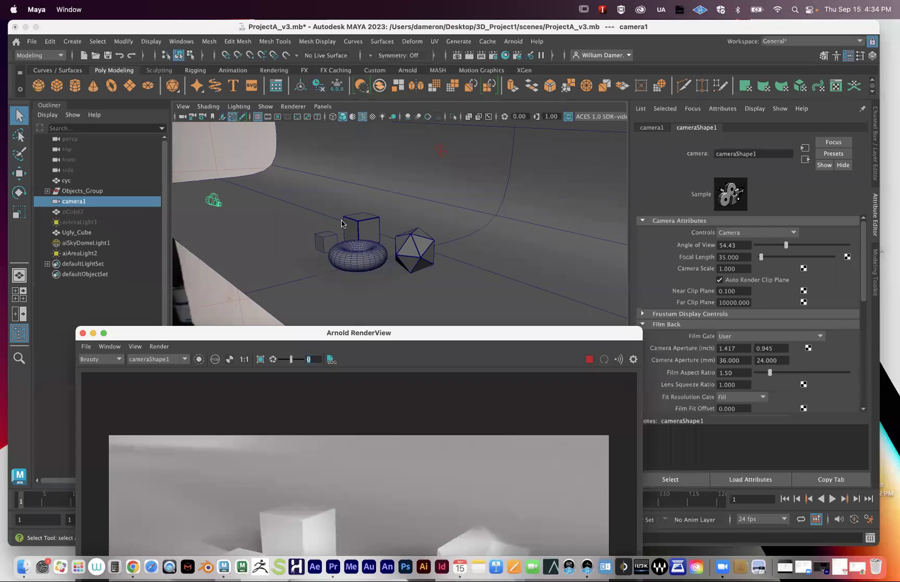
click(468, 56)
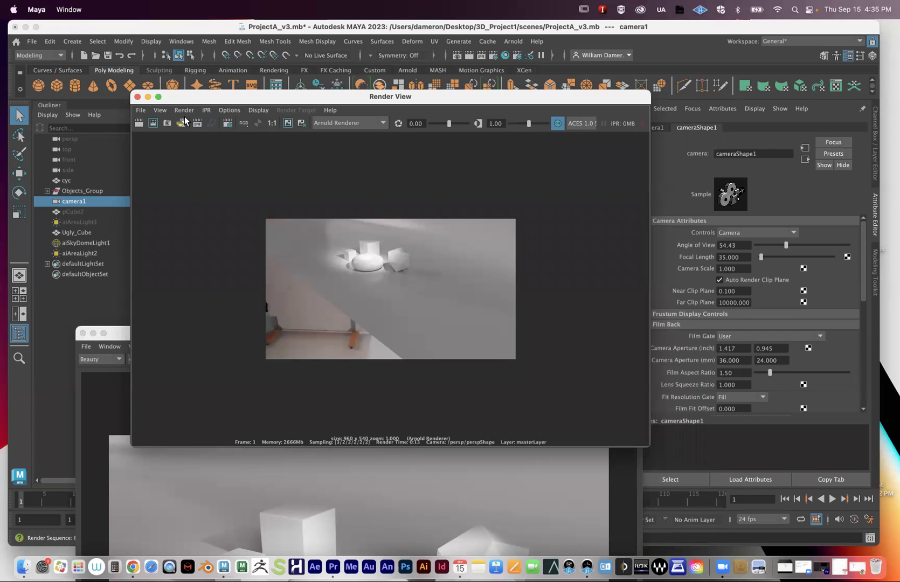
click(73, 42)
mouse_move(134, 101)
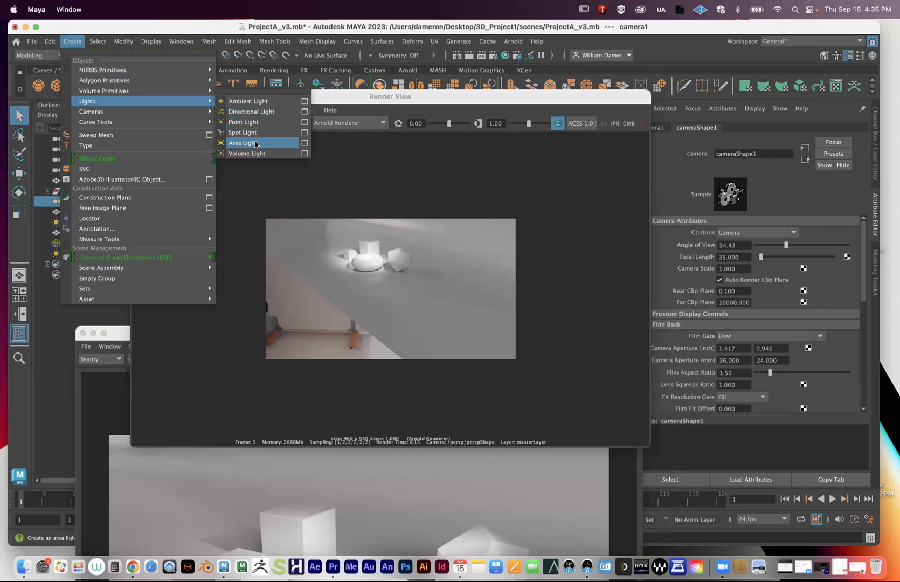
drag(369, 102, 373, 91)
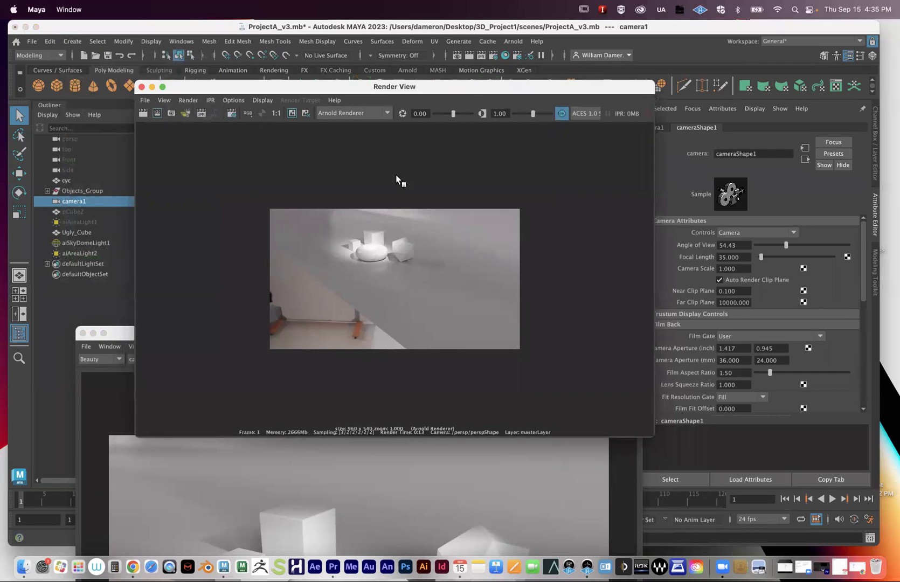
click(141, 87)
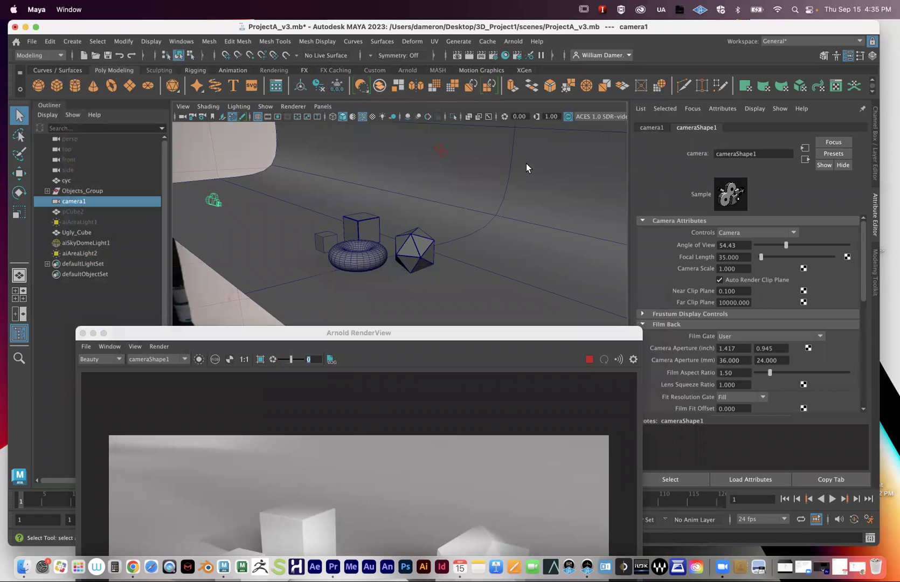
click(518, 42)
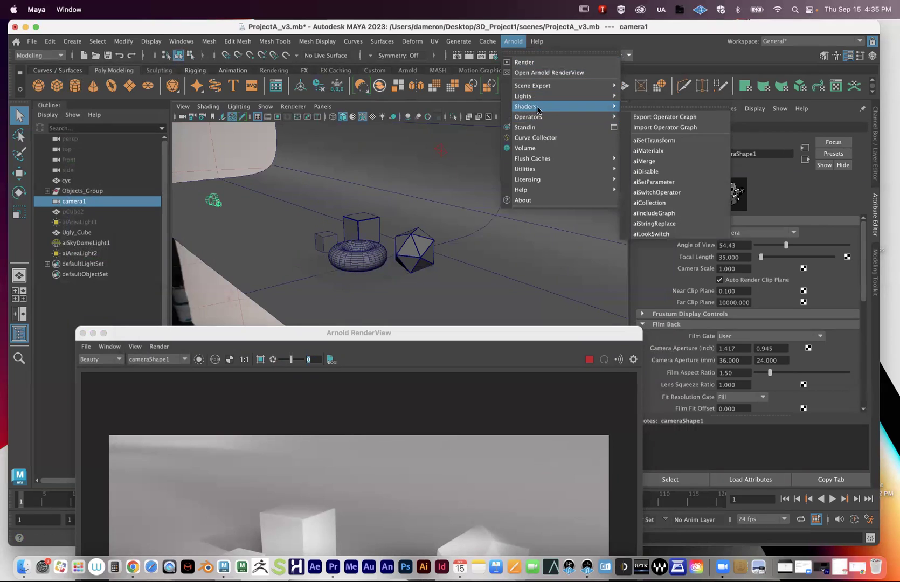
mouse_move(538, 110)
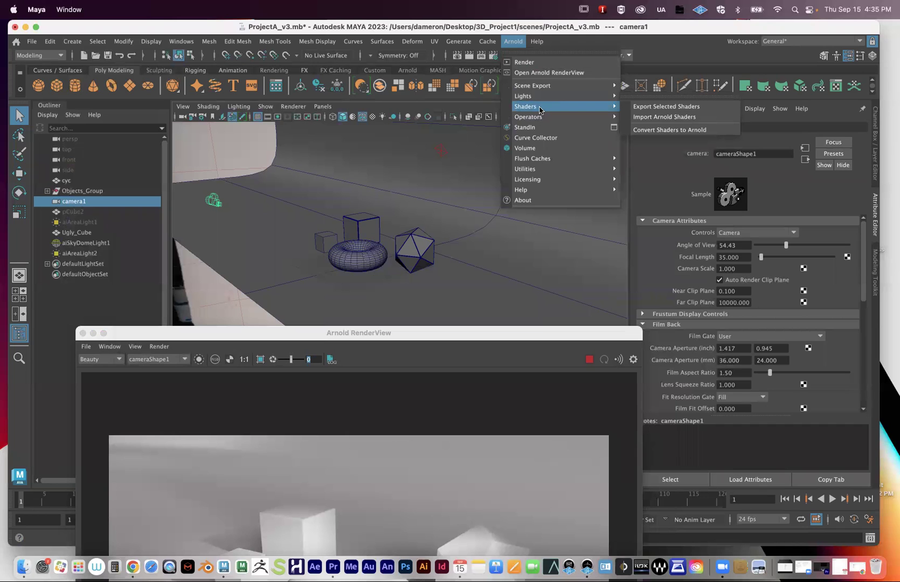
mouse_move(88, 43)
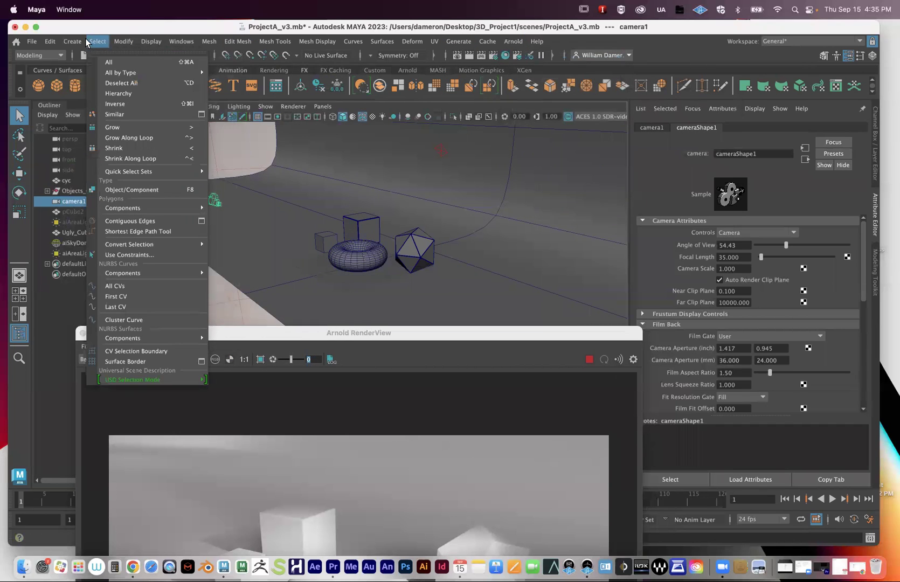
mouse_move(134, 101)
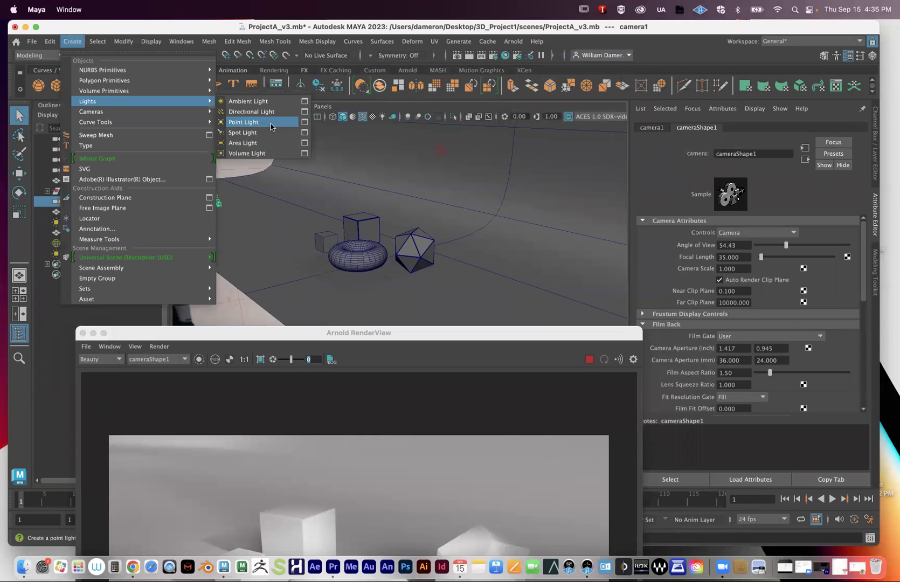
click(549, 29)
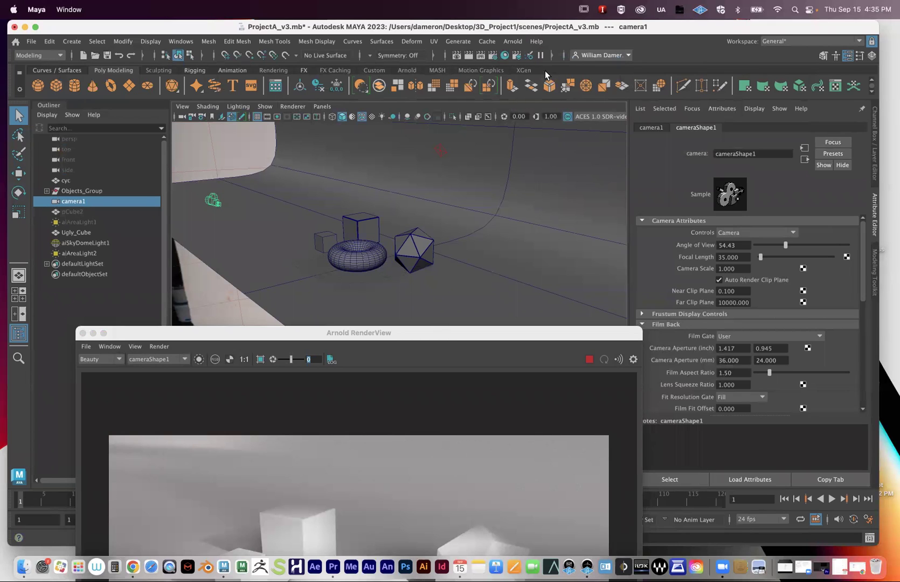
click(511, 42)
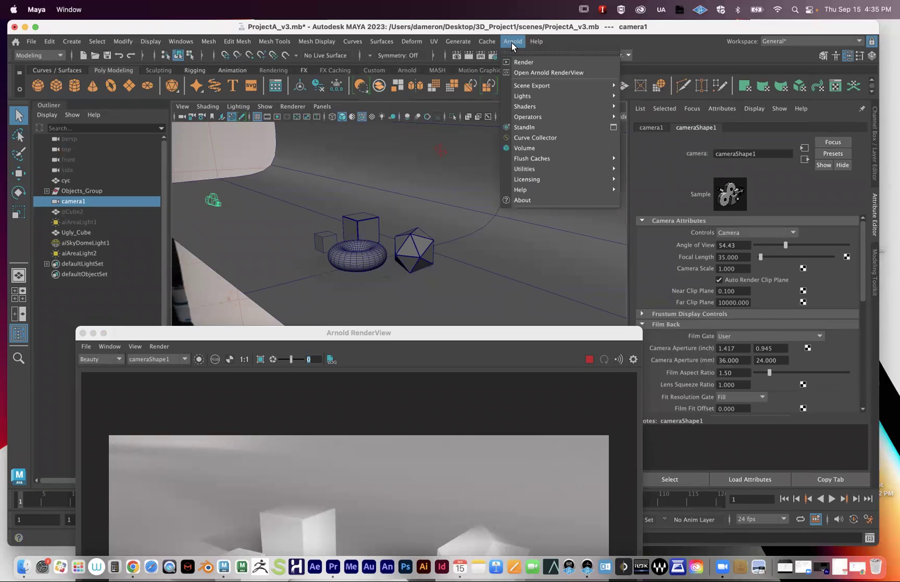
mouse_move(537, 121)
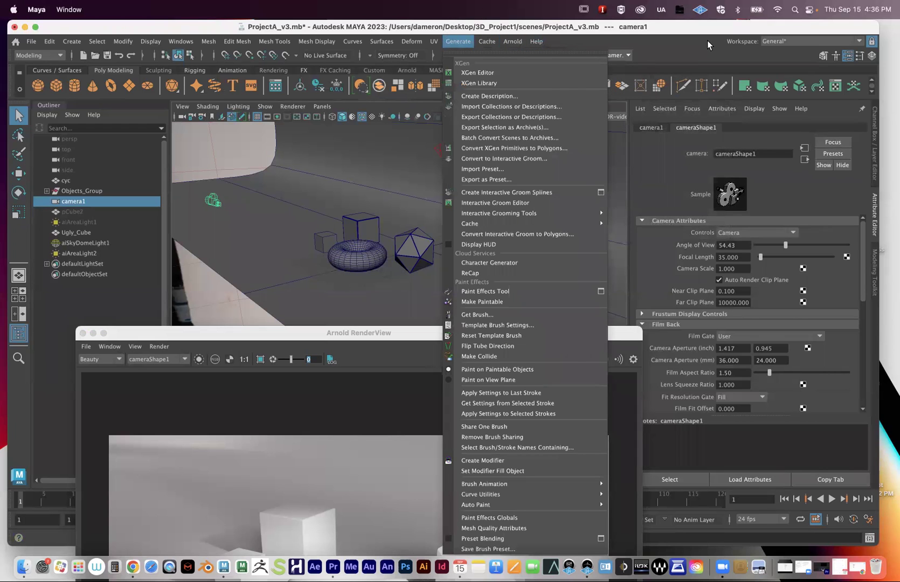
click(705, 47)
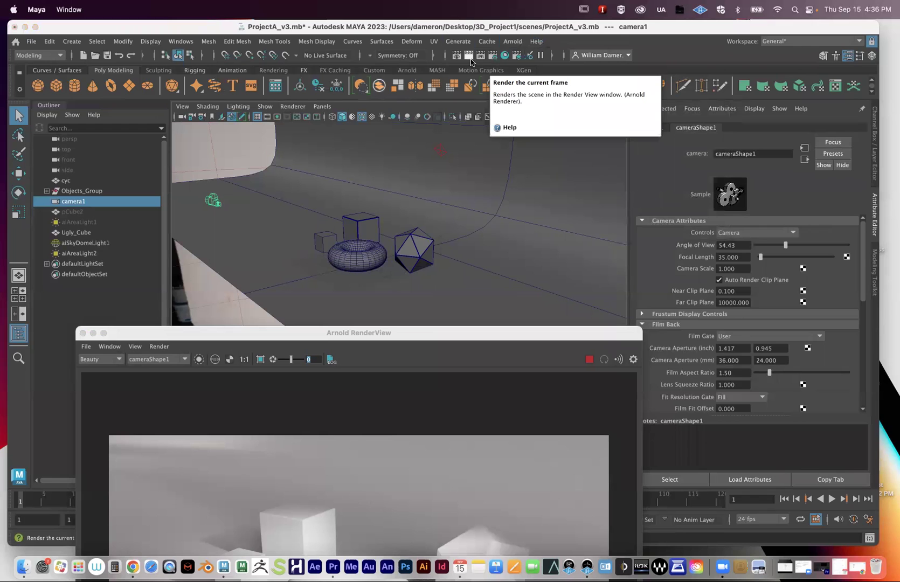
Step: Move the Arnold RenderView window clear of the viewport and take a brief look at the Hypershade before closing it
drag(369, 333, 353, 93)
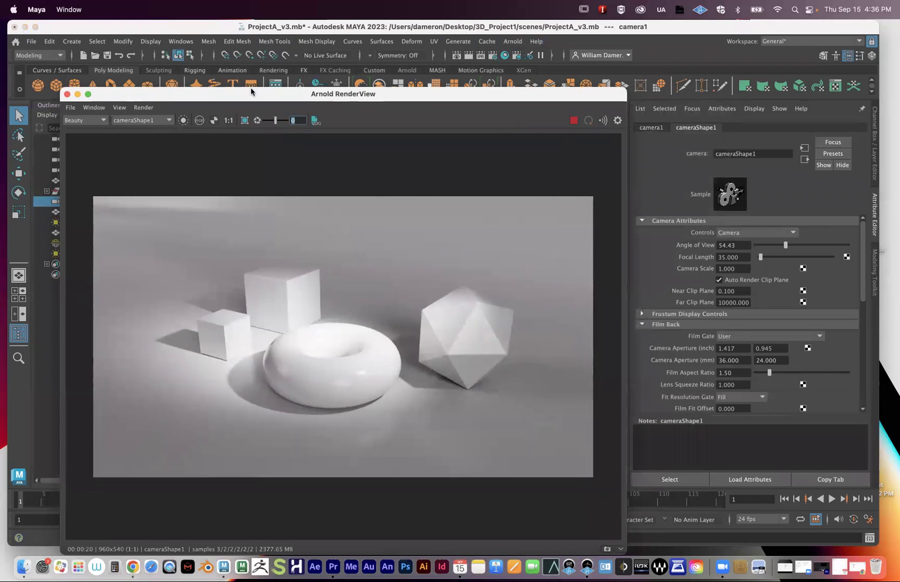
drag(252, 98, 442, 325)
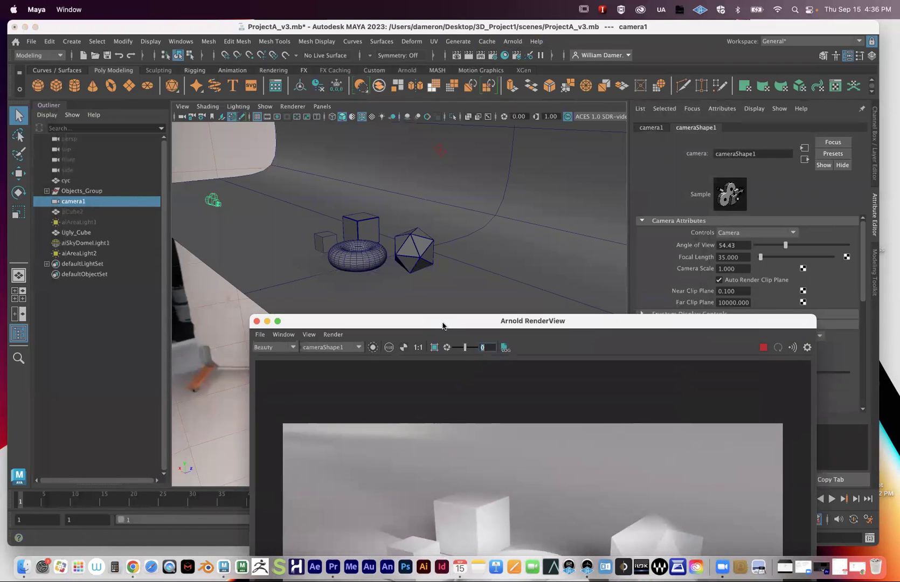
click(504, 55)
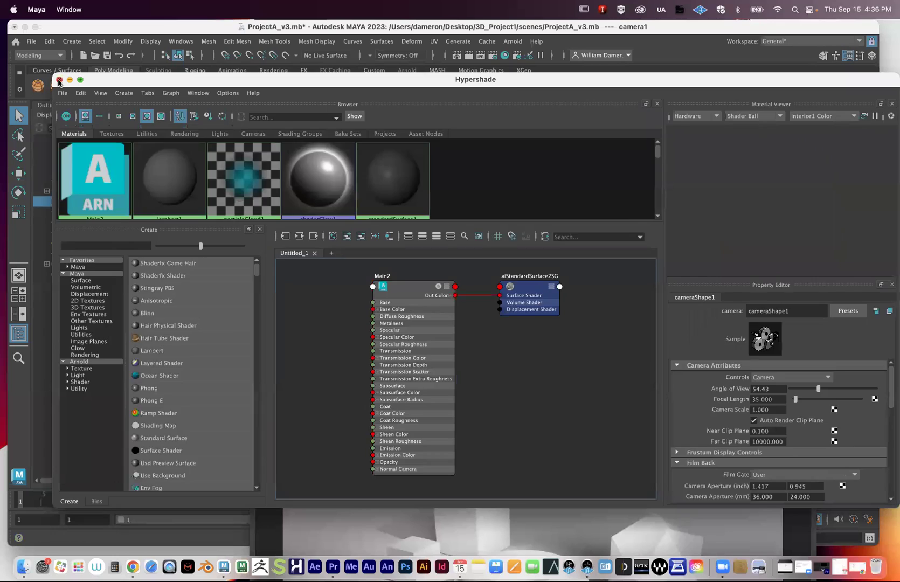
click(60, 79)
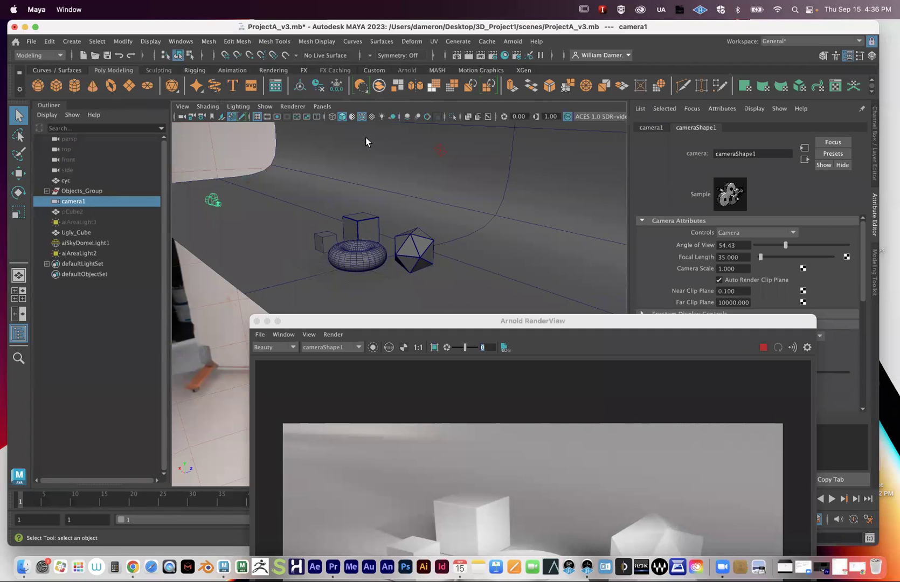
click(187, 43)
mouse_move(217, 125)
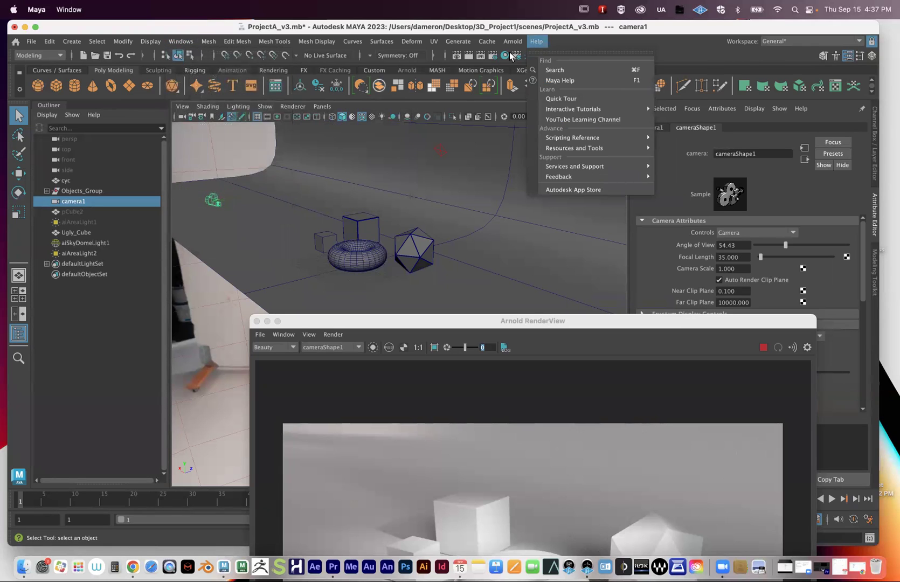
mouse_move(382, 41)
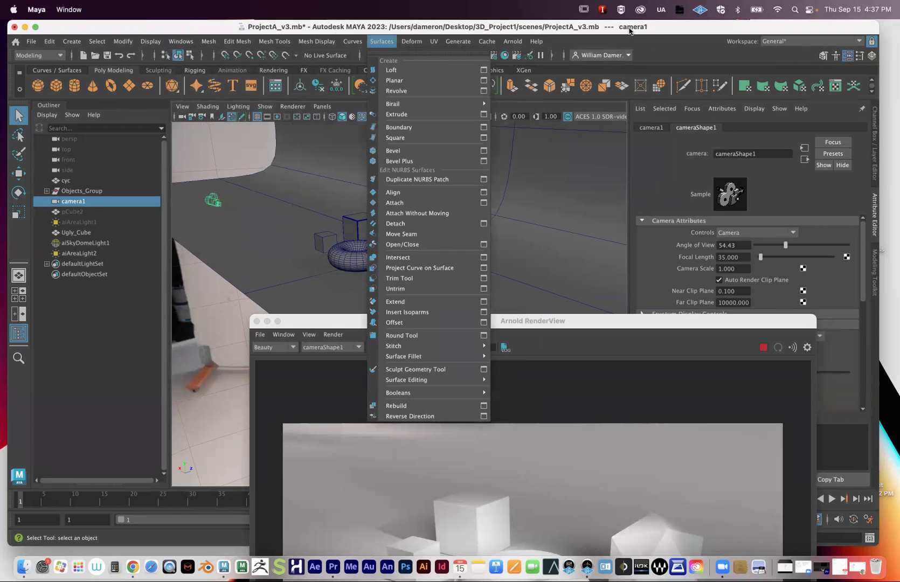
click(688, 52)
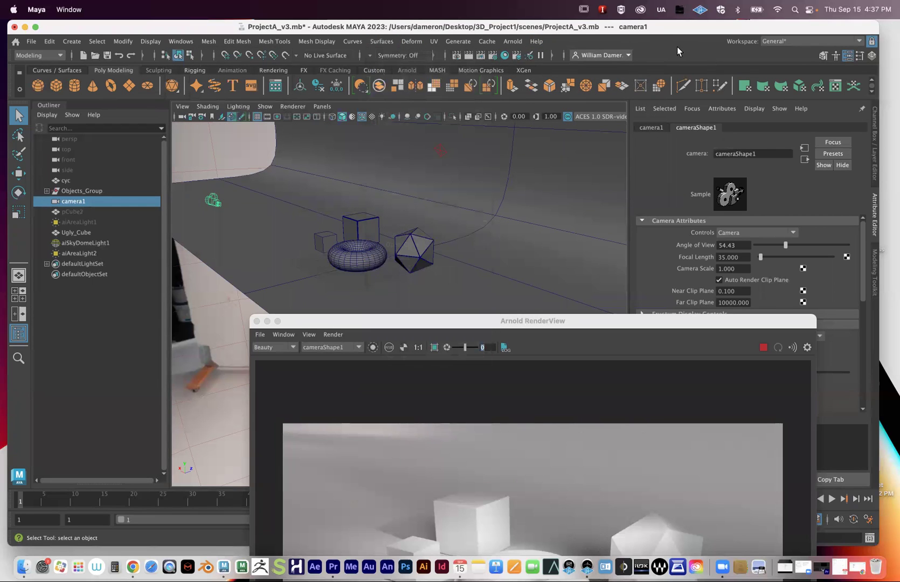
Step: Open the Hypershade and reposition and resize its window so all of its panes fit on the screen
click(505, 56)
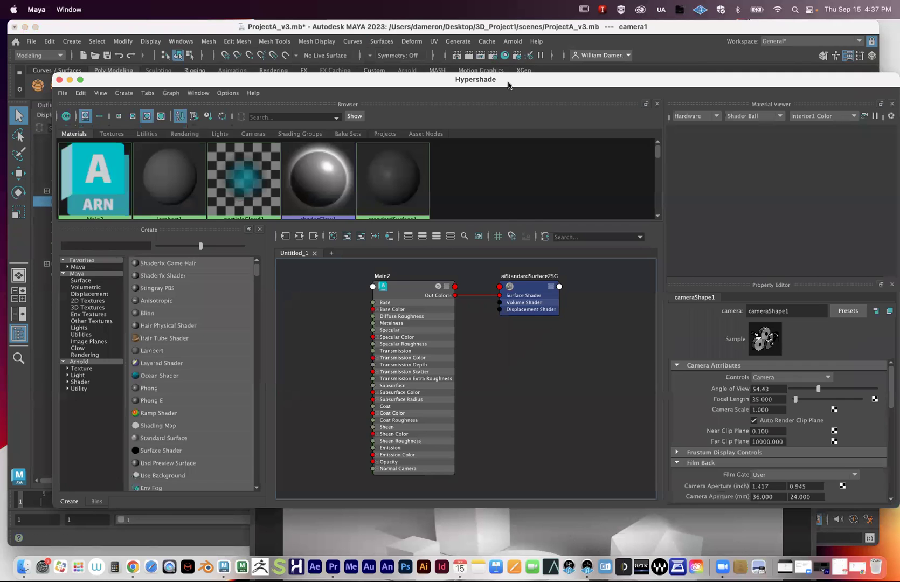
drag(509, 81, 480, 48)
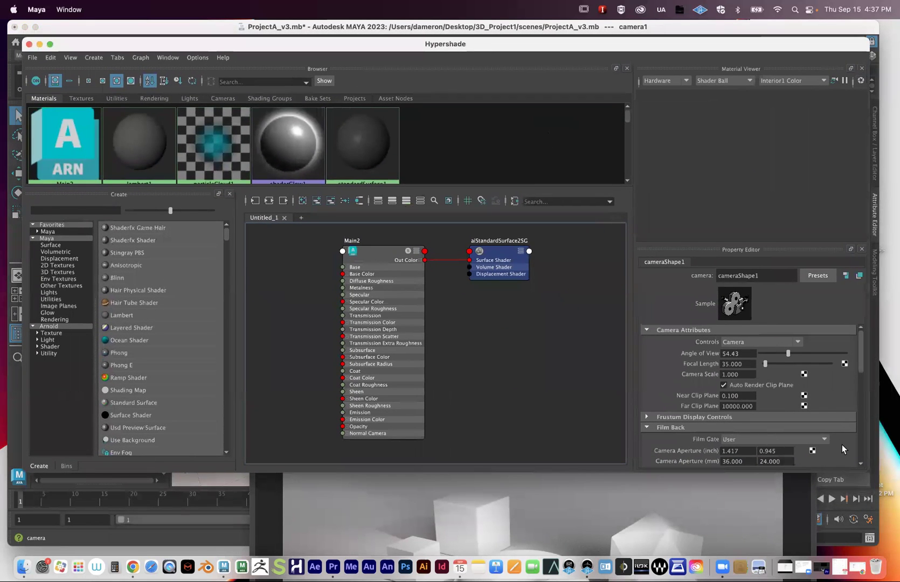
drag(867, 467, 849, 505)
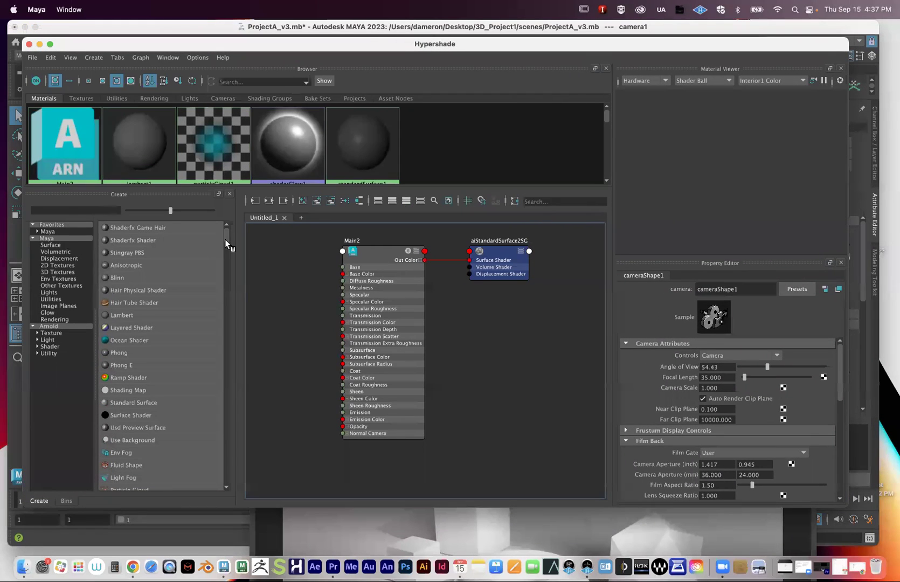
mouse_move(327, 48)
mouse_down()
mouse_move(318, 41)
mouse_move(332, 44)
mouse_up()
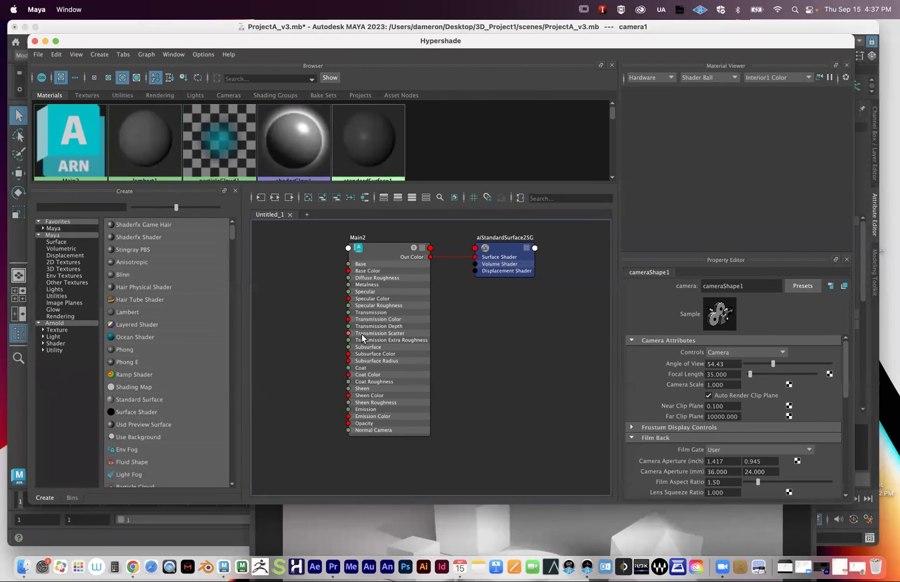
Step: Show the Main2 material's attributes, enlarge the Hypershade's material browser, and list the Arnold shaders available for creation
click(38, 235)
click(380, 293)
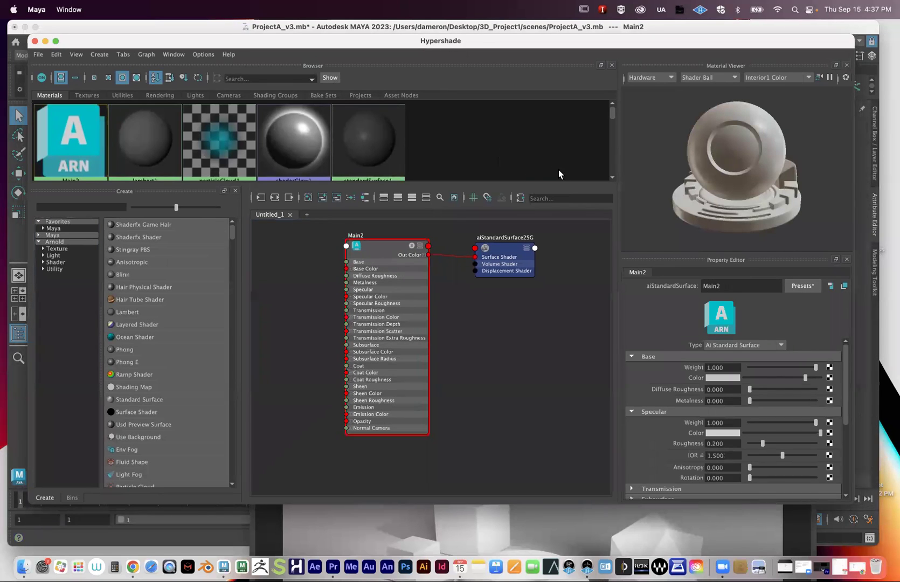
drag(565, 181, 539, 236)
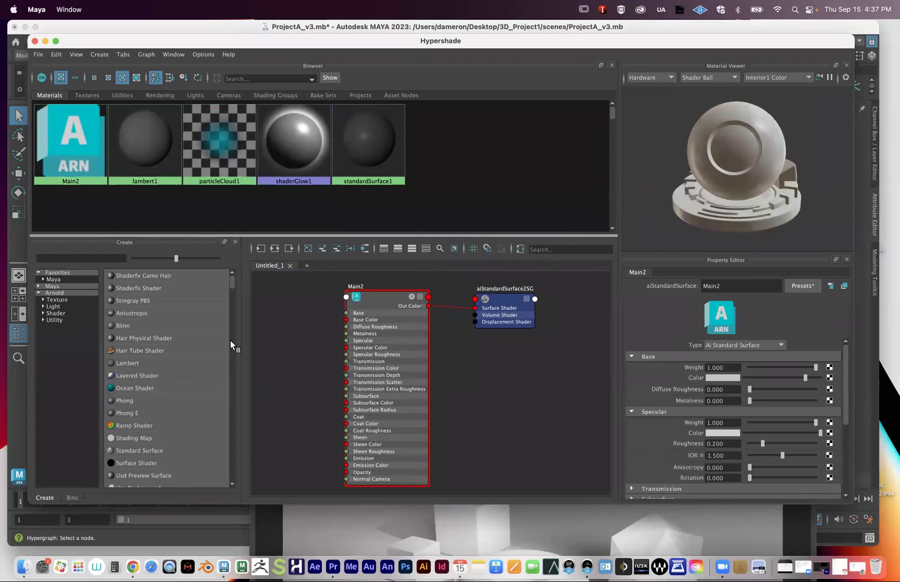
drag(231, 282, 231, 443)
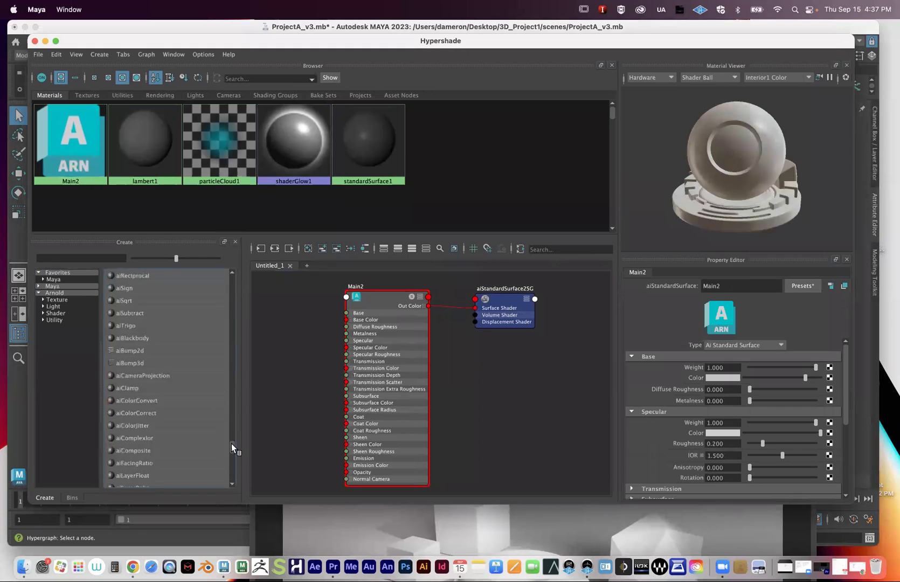
click(50, 291)
click(53, 312)
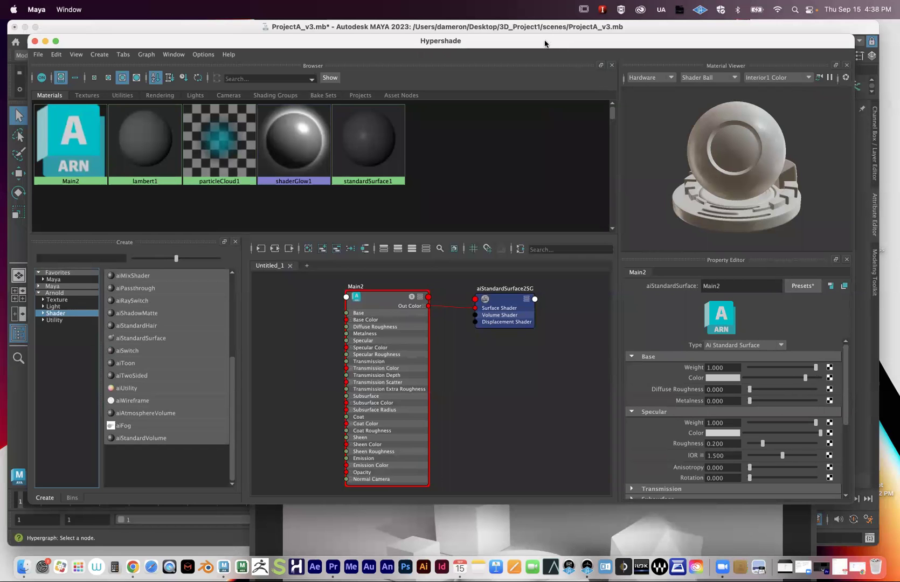
Step: Select all objects that use the Main2 material, with the Hypershade moved aside to check them in the viewport
double_click(547, 42)
drag(288, 202, 372, 291)
right_click(428, 206)
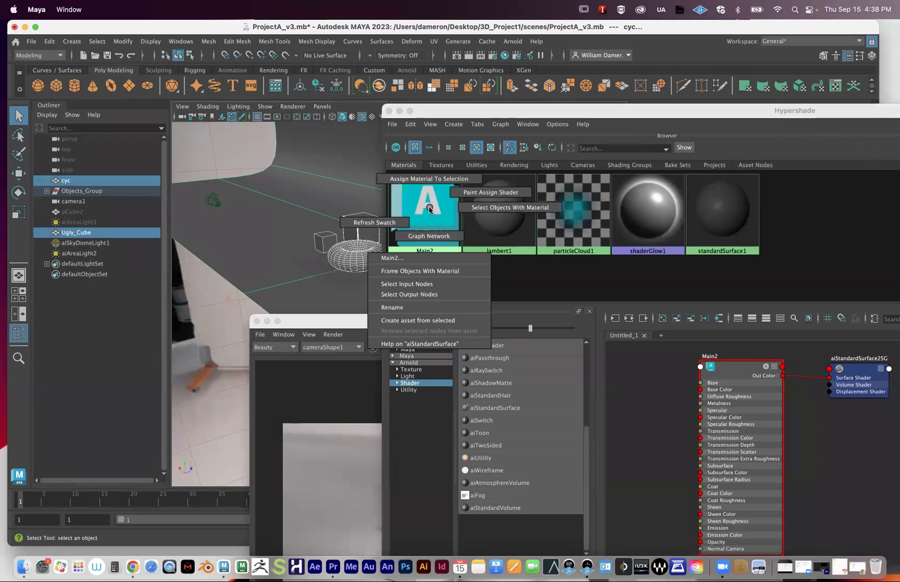
right_drag(437, 208, 448, 180)
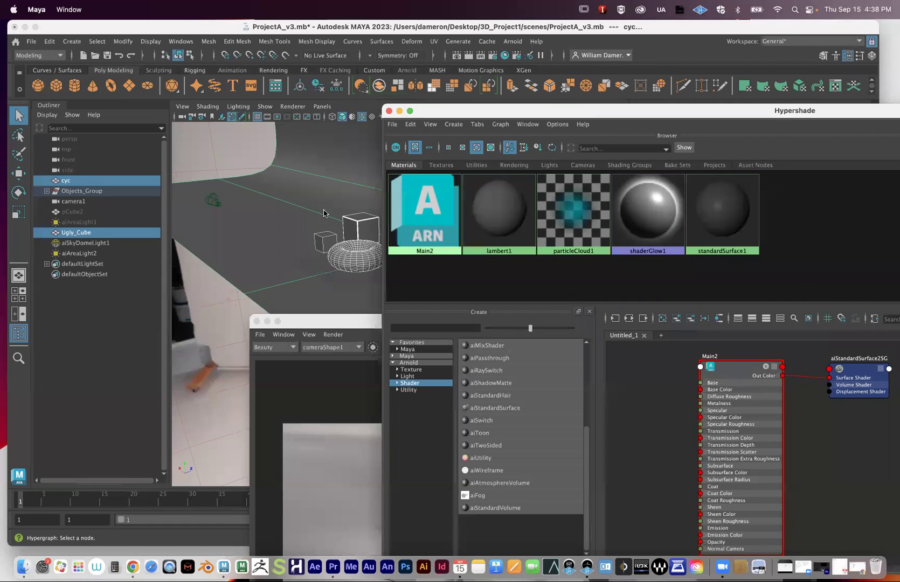
drag(563, 110, 208, 40)
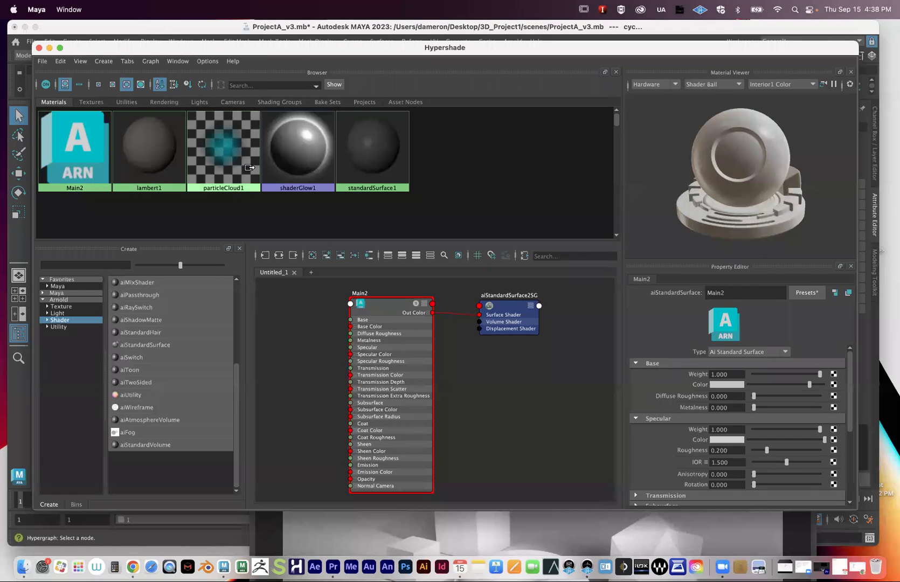
Step: Rename the Main2 material as White1
right_drag(95, 156, 85, 257)
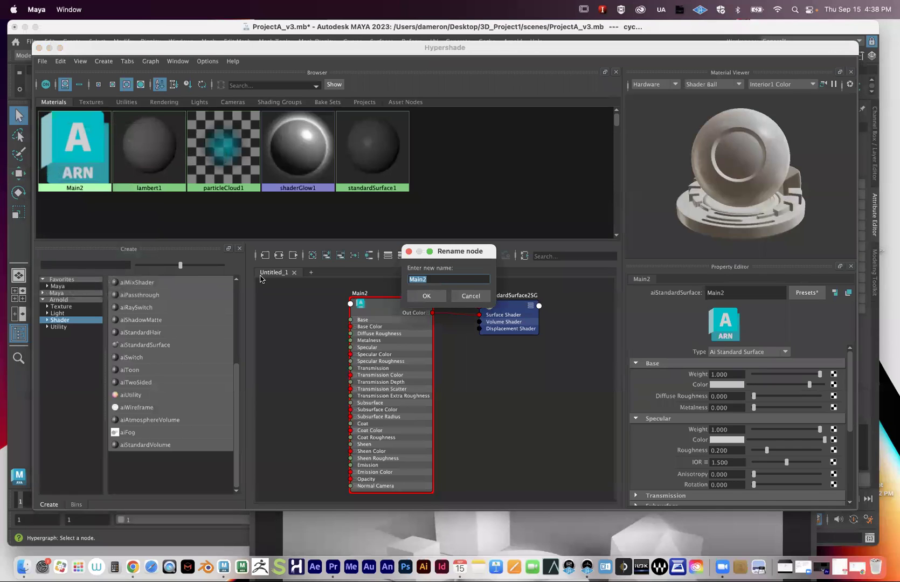
text(White1)
click(427, 296)
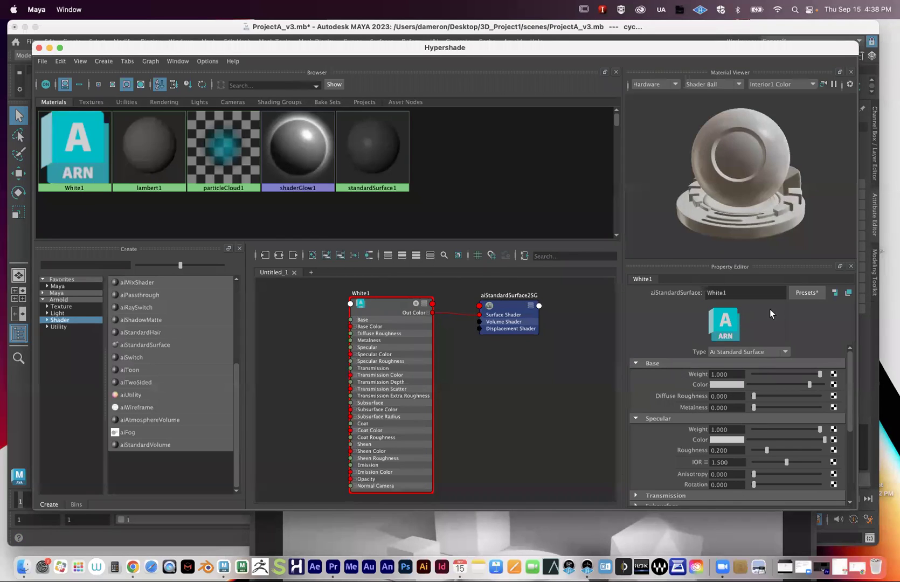
Step: Change the White1 material's base color to a saturated bright pink
click(723, 383)
click(816, 403)
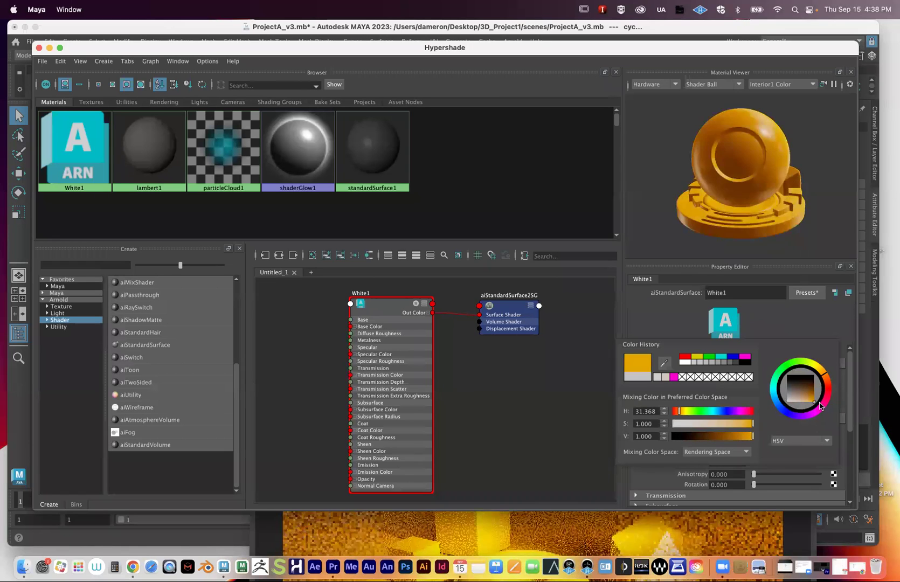
click(820, 407)
Step: Uncover the Arnold RenderView to inspect the effect of White1's base color, minimize it, and return to the Hypershade
drag(95, 48, 636, 200)
drag(361, 323, 180, 59)
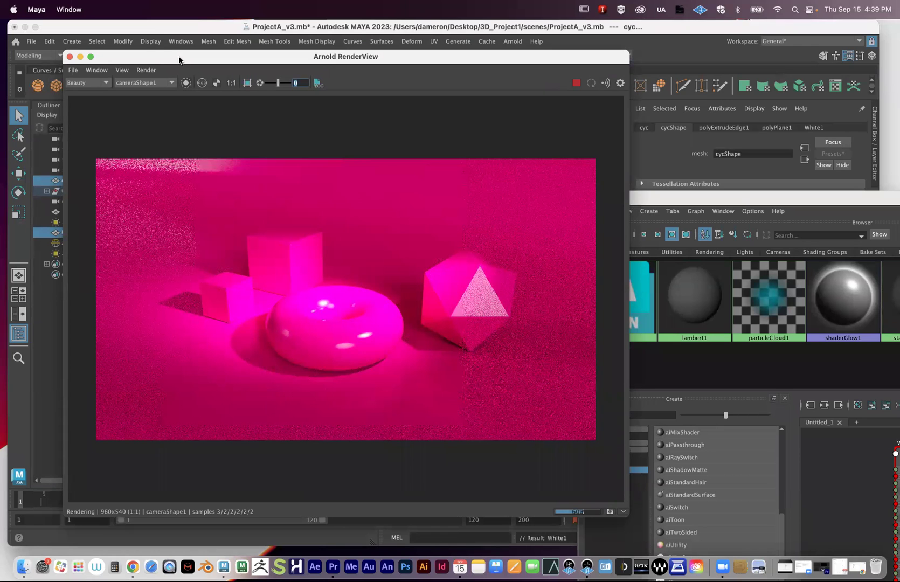
drag(136, 53, 253, 118)
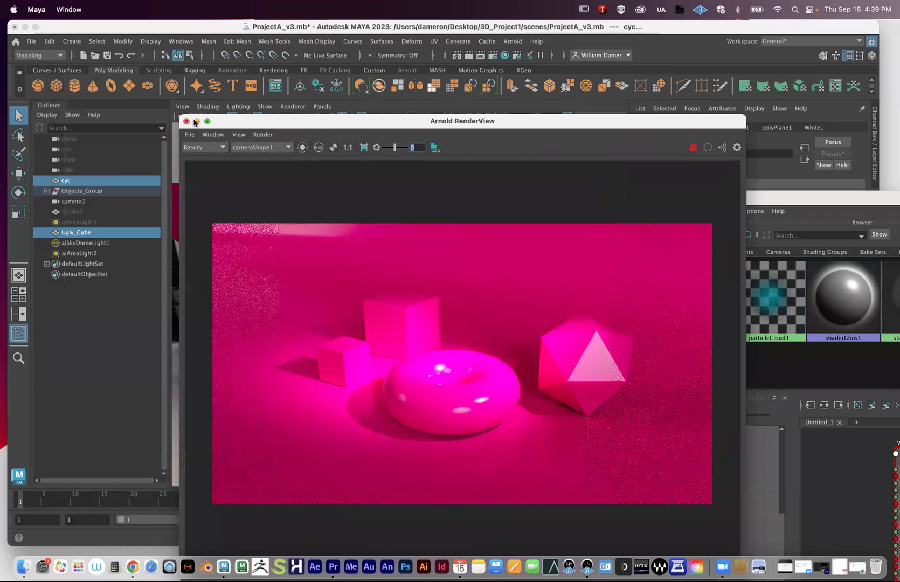
click(196, 121)
click(597, 195)
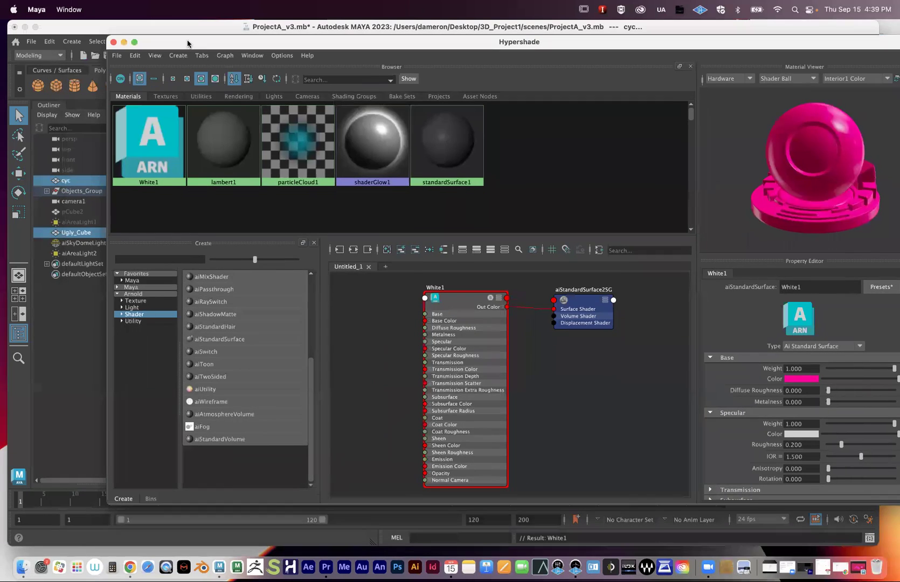
Step: Set the White1 material's base color to white by removing all its saturation
click(802, 380)
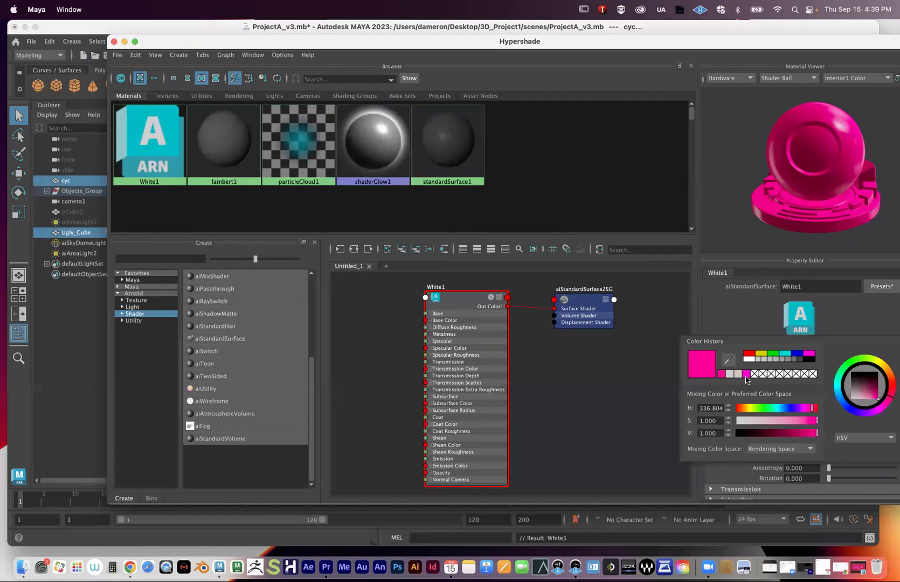
click(737, 420)
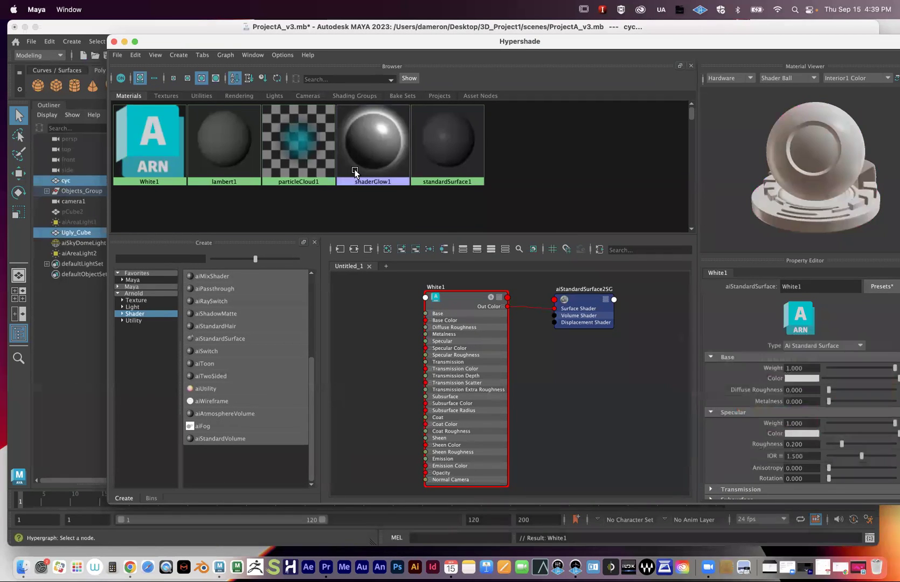
Step: Clear the Hypershade's node graph and create a new Arnold aiStandardSurface material
drag(193, 41, 178, 27)
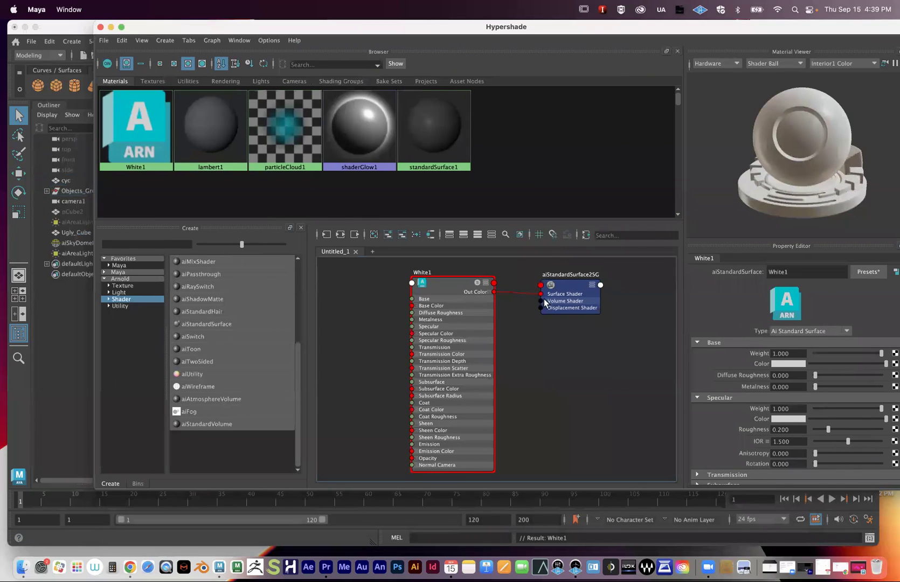
click(374, 235)
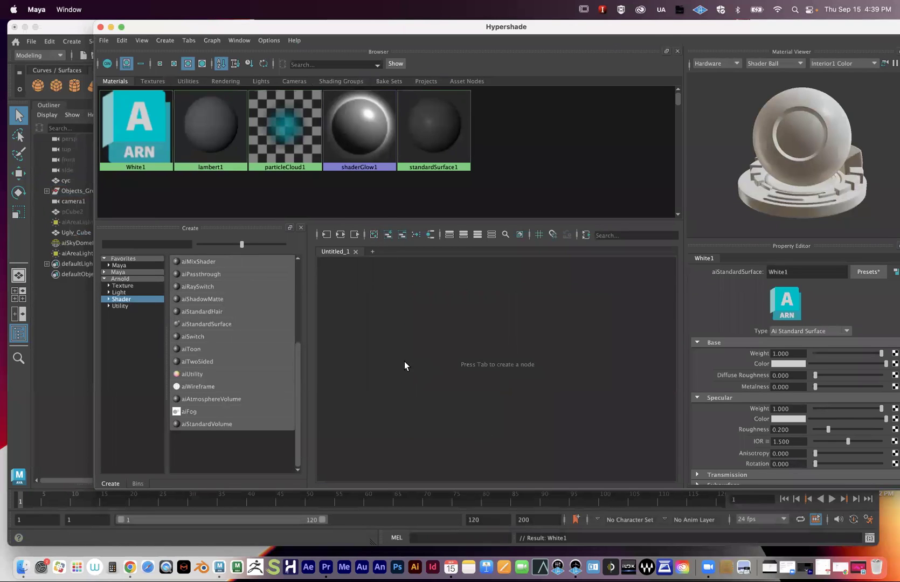
click(120, 298)
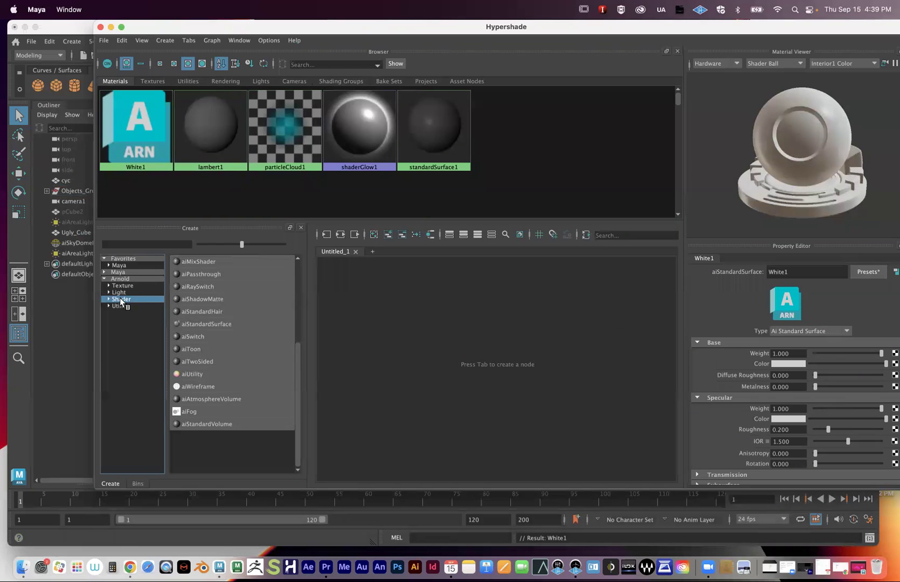
click(196, 321)
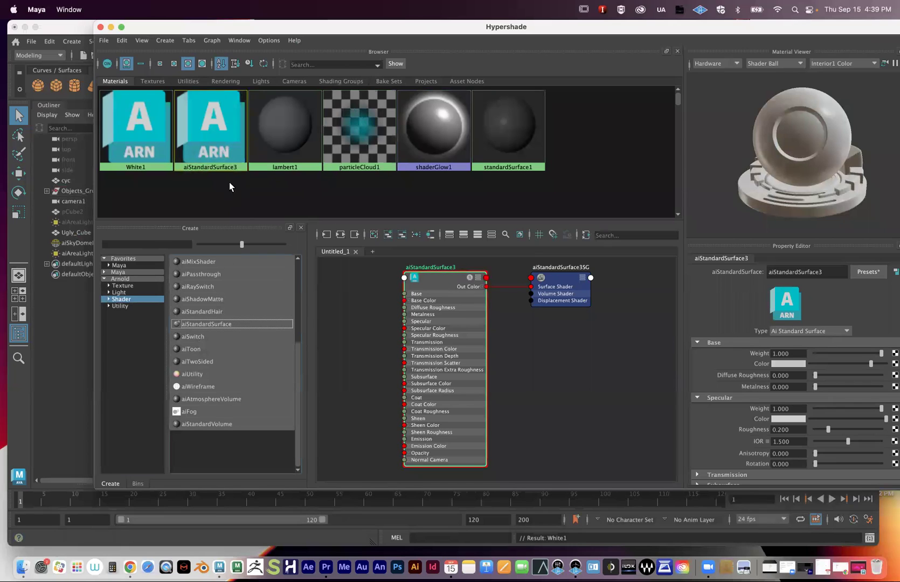
Step: Rename the new Arnold standard surface material as Pink1
right_click(212, 135)
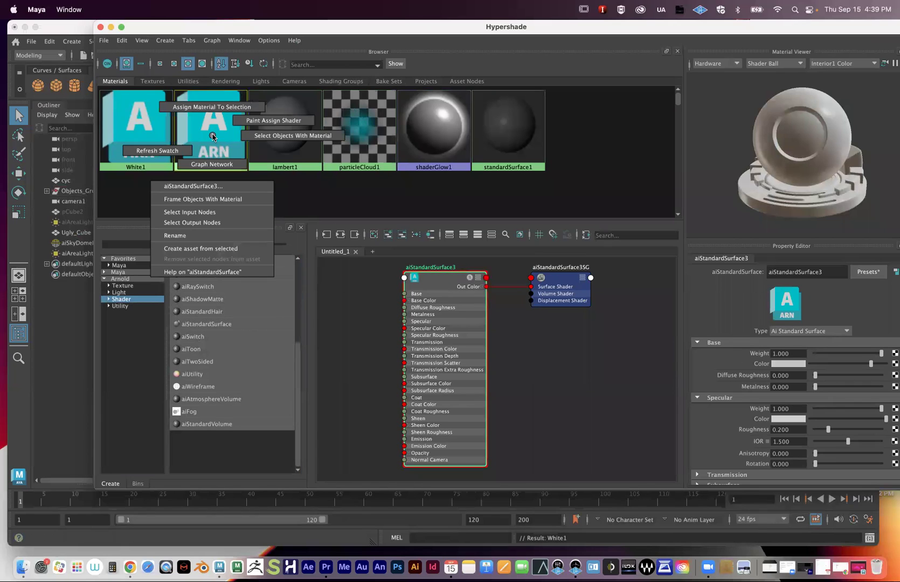
click(202, 235)
text(Pl)
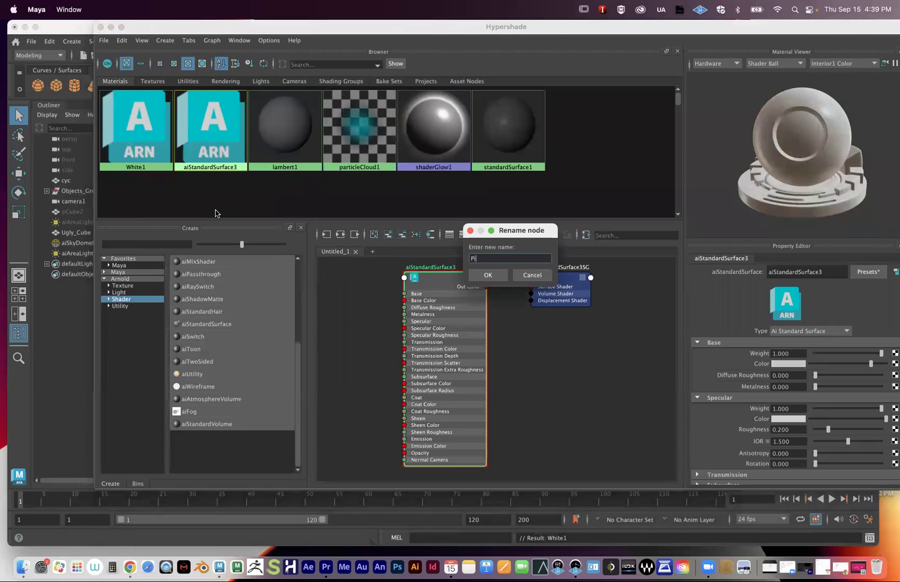
text(nk1)
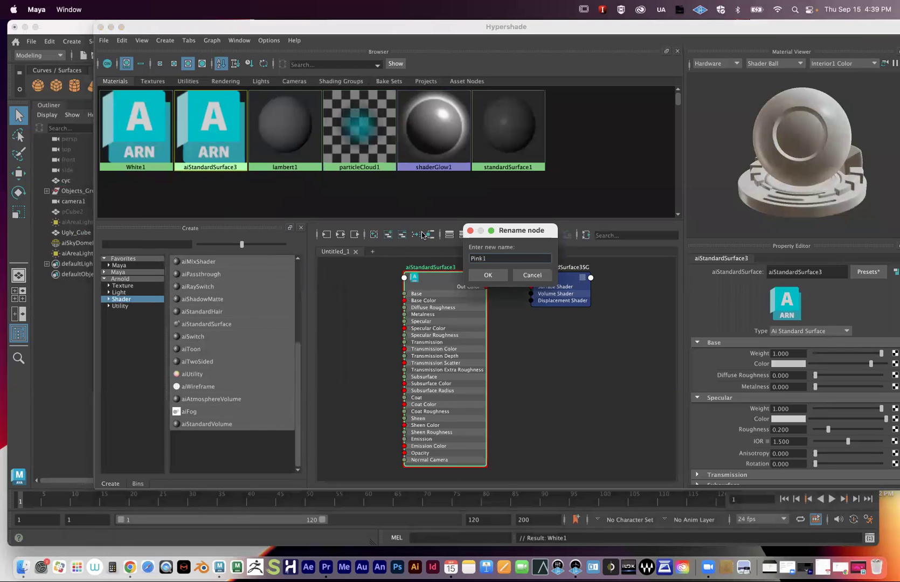
click(488, 276)
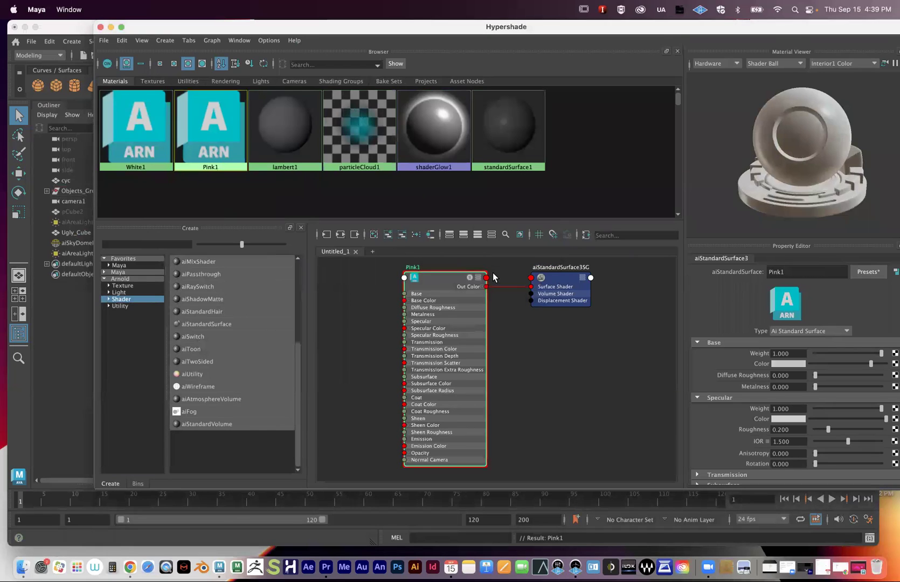
Step: Set the Pink1 material's base color to a slightly desaturated pink with a hue of about 337
click(788, 363)
drag(868, 377, 871, 380)
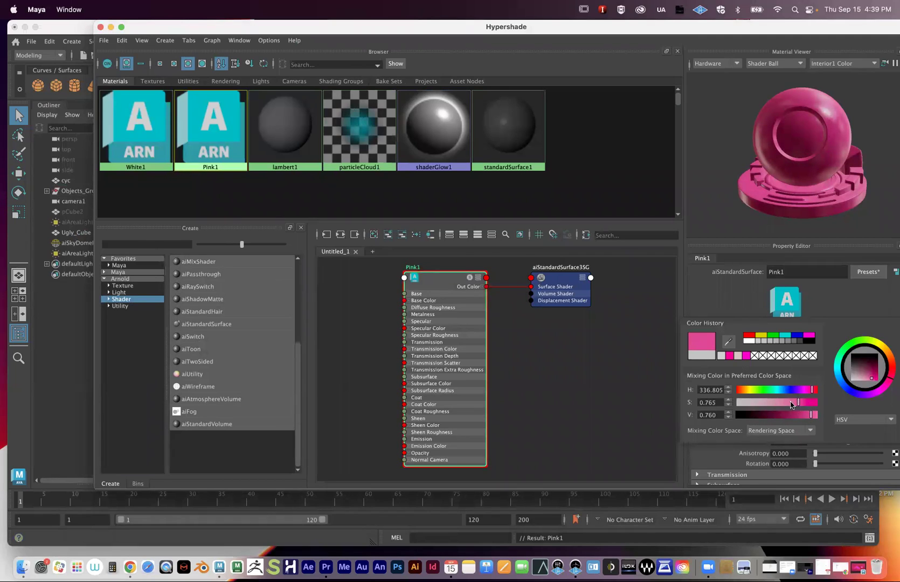
mouse_move(798, 404)
mouse_down()
mouse_move(748, 408)
mouse_move(808, 404)
mouse_move(789, 390)
mouse_move(810, 392)
mouse_move(751, 415)
mouse_move(820, 417)
mouse_move(797, 405)
mouse_move(813, 416)
mouse_move(802, 419)
mouse_up()
drag(166, 31, 121, 20)
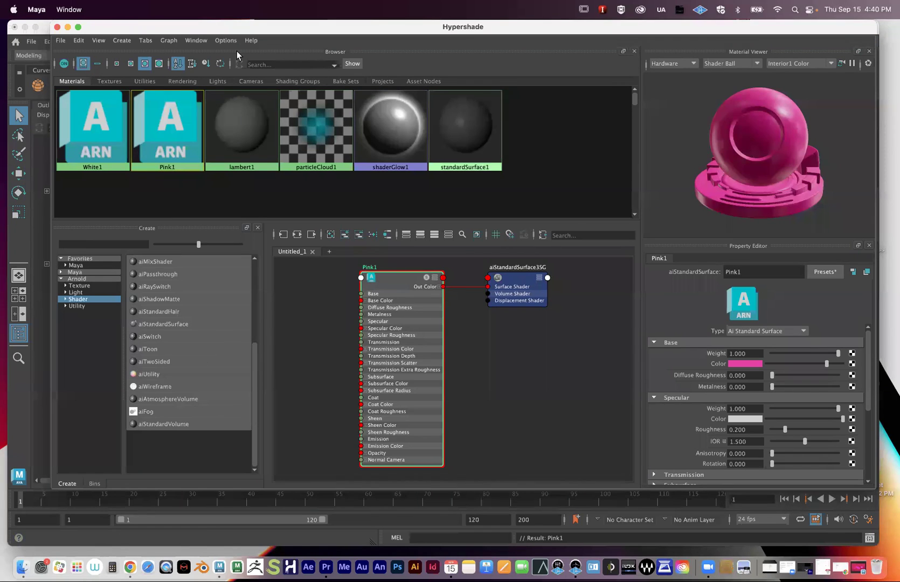
Step: Select the torus in the perspective view and assign the Pink1 material to it
drag(192, 33, 573, 150)
mouse_move(287, 267)
alt+mouse_down()
mouse_move(299, 264)
mouse_move(287, 284)
alt+mouse_up()
alt+right_drag(287, 283, 299, 263)
alt+middle_drag(299, 262, 301, 264)
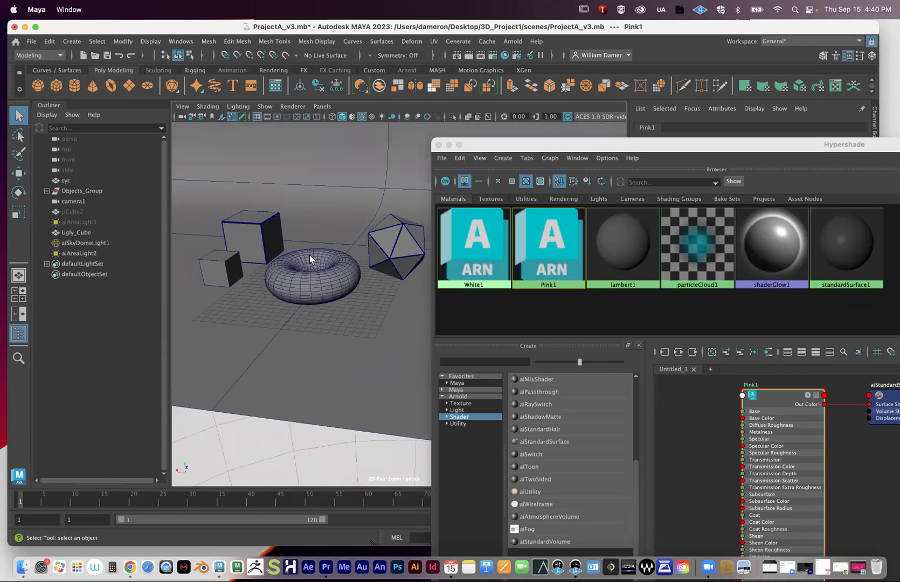
click(305, 262)
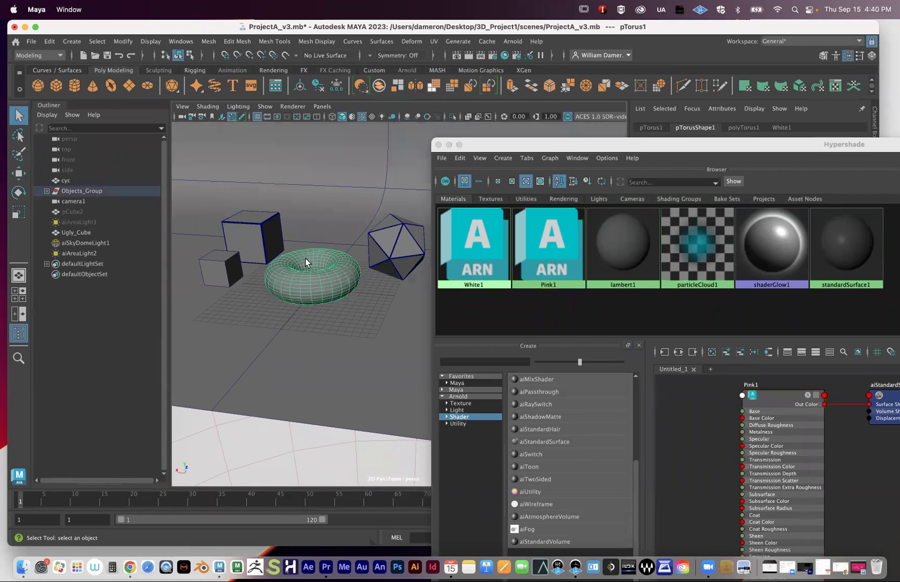
right_click(543, 246)
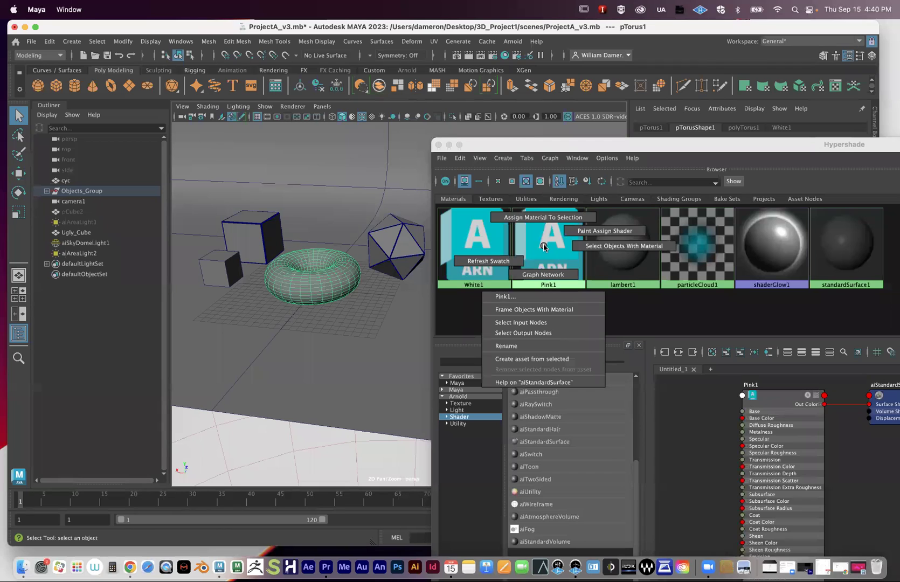
click(544, 245)
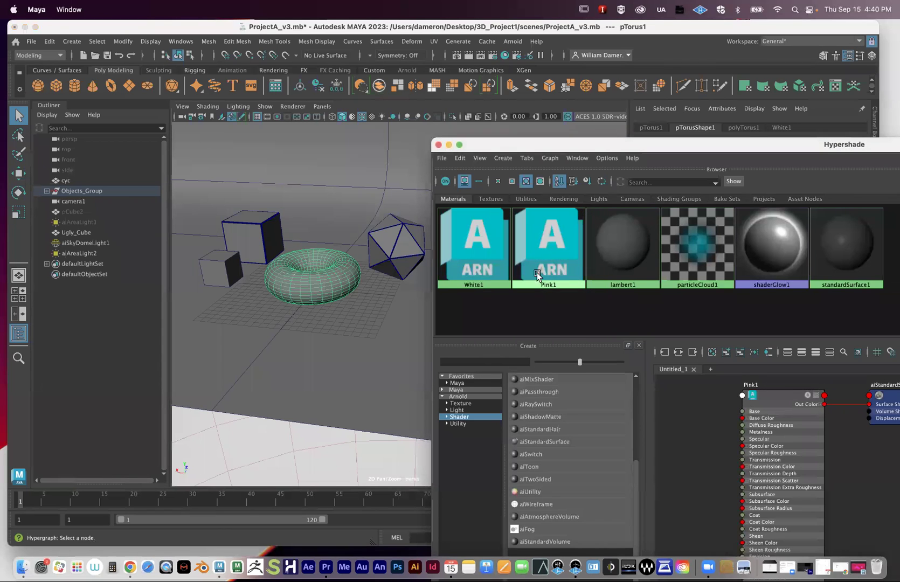
drag(560, 145, 312, 44)
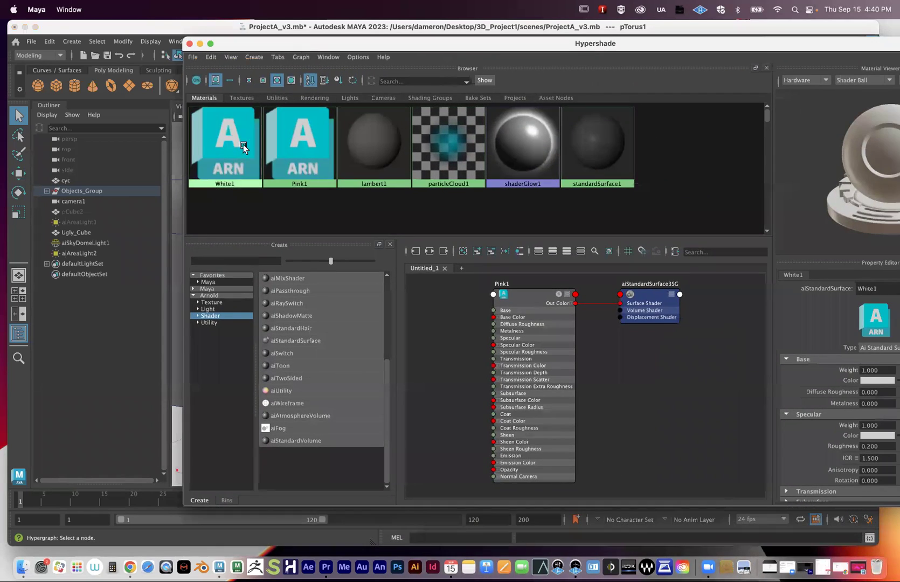
right_click(306, 158)
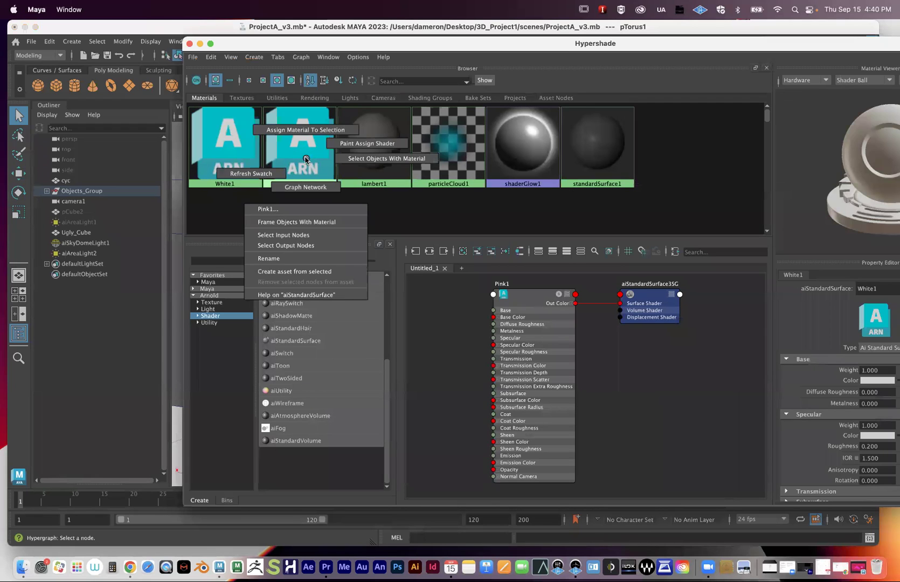
click(313, 130)
Step: Move the Hypershade aside, deselect the torus, and reopen the Arnold RenderView to inspect the render of its new material
drag(377, 43, 691, 78)
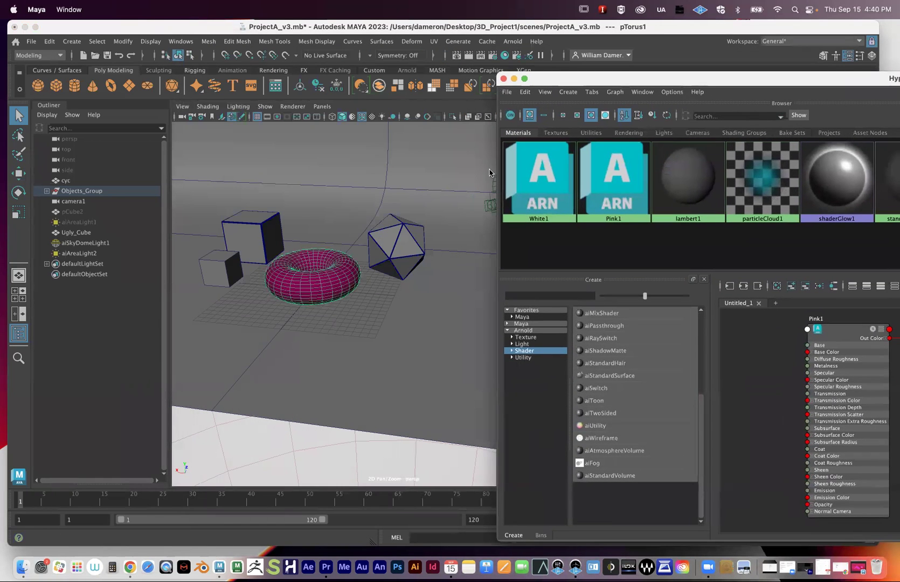
click(292, 439)
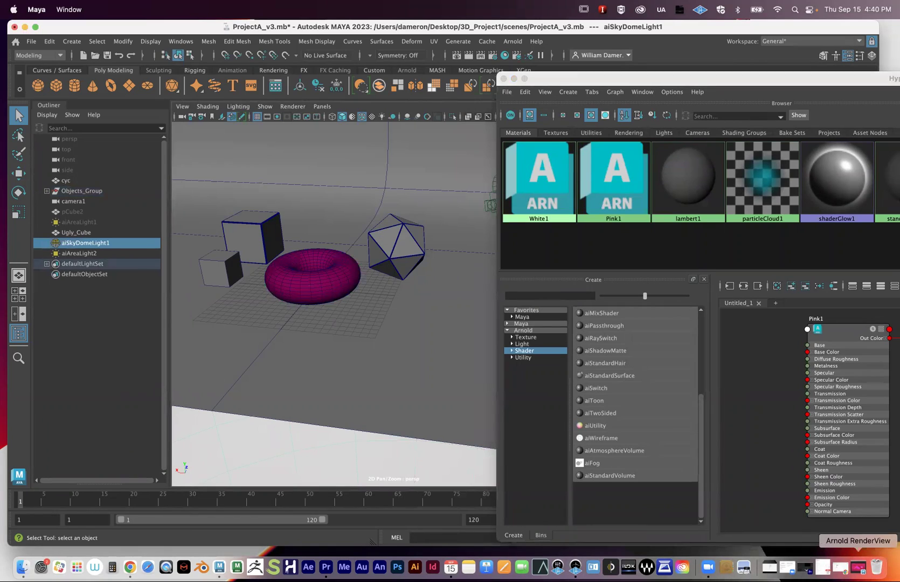
click(839, 567)
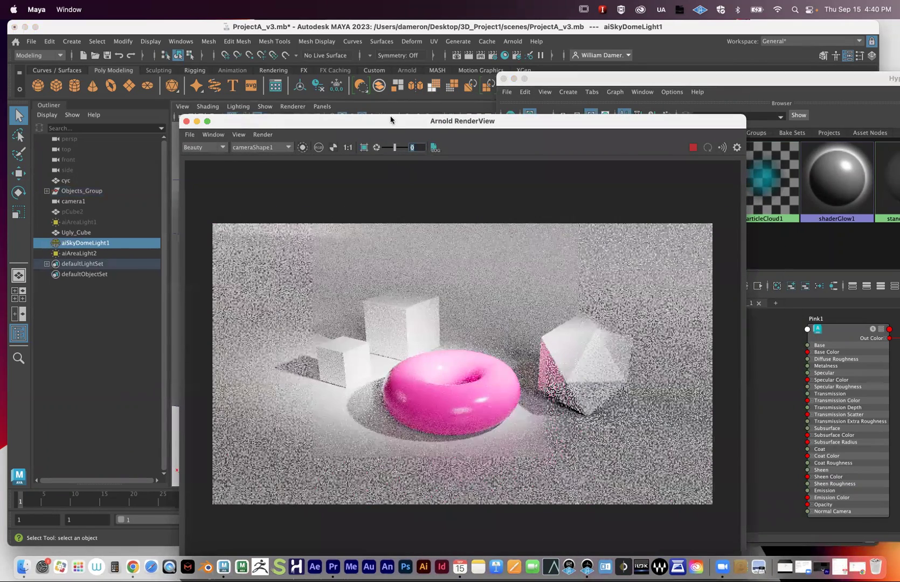
drag(389, 121, 272, 48)
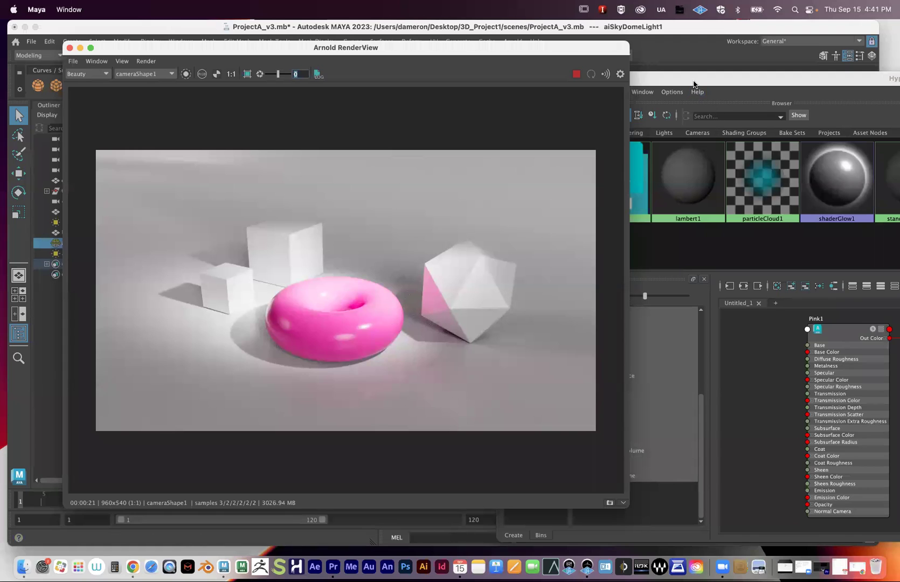
Step: Bring the Hypershade in front of the render, select Pink1, and close and reopen the Hypershade
drag(694, 81, 386, 34)
click(296, 132)
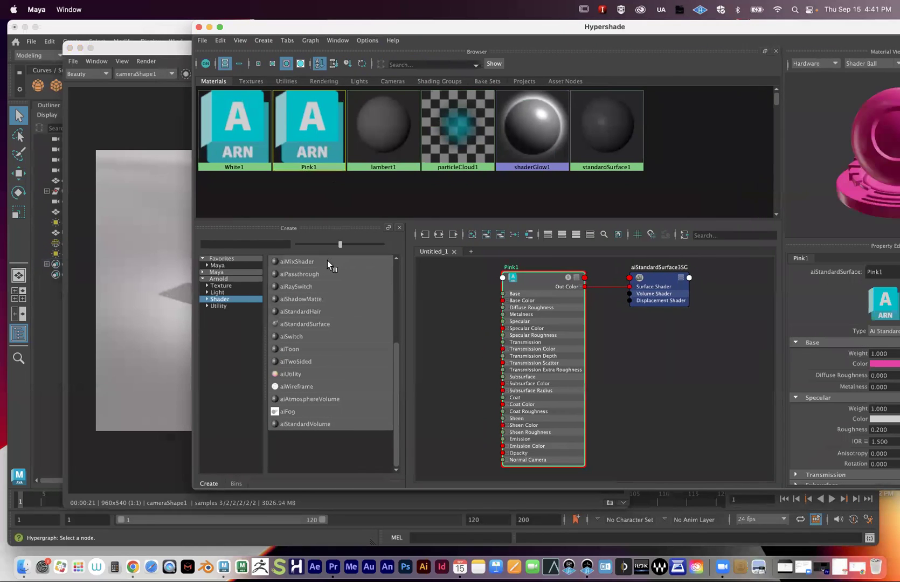
drag(317, 30, 205, 32)
click(80, 47)
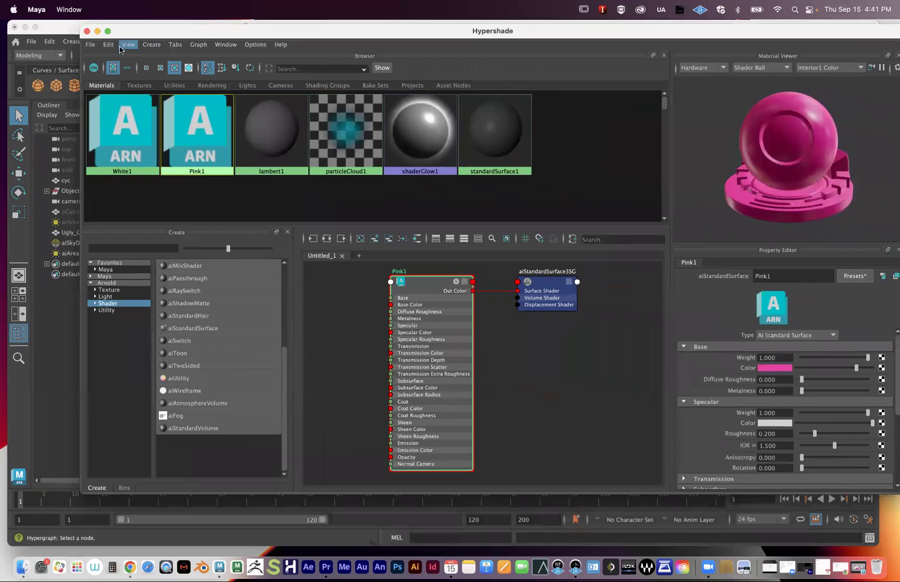
click(86, 31)
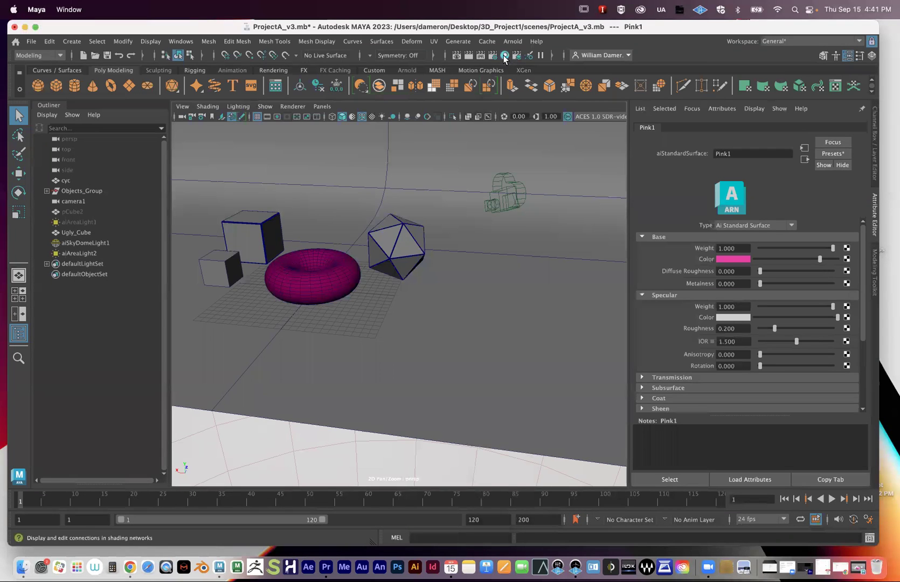
click(504, 56)
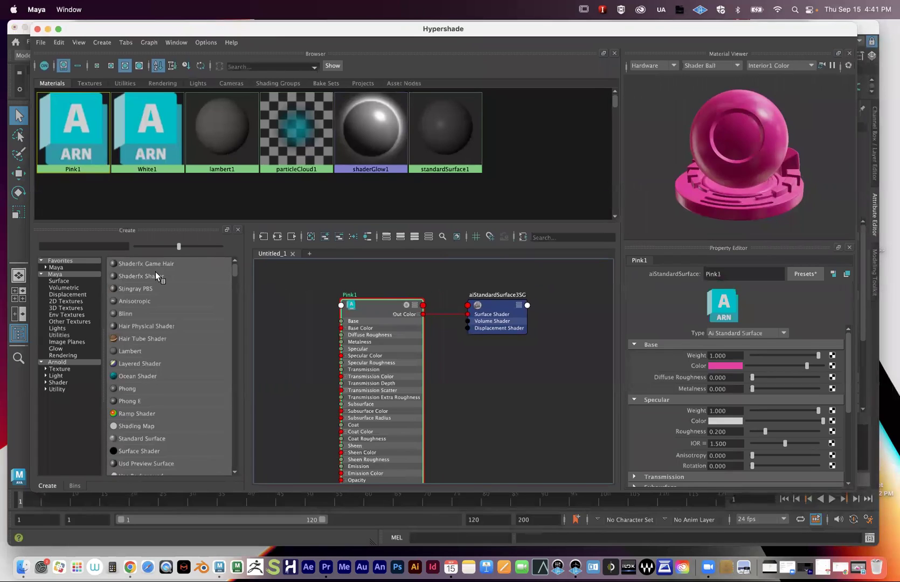
Step: Clear the Hypershade work area and create a new aiStandardSurface material from the Arnold shaders
click(59, 362)
click(57, 382)
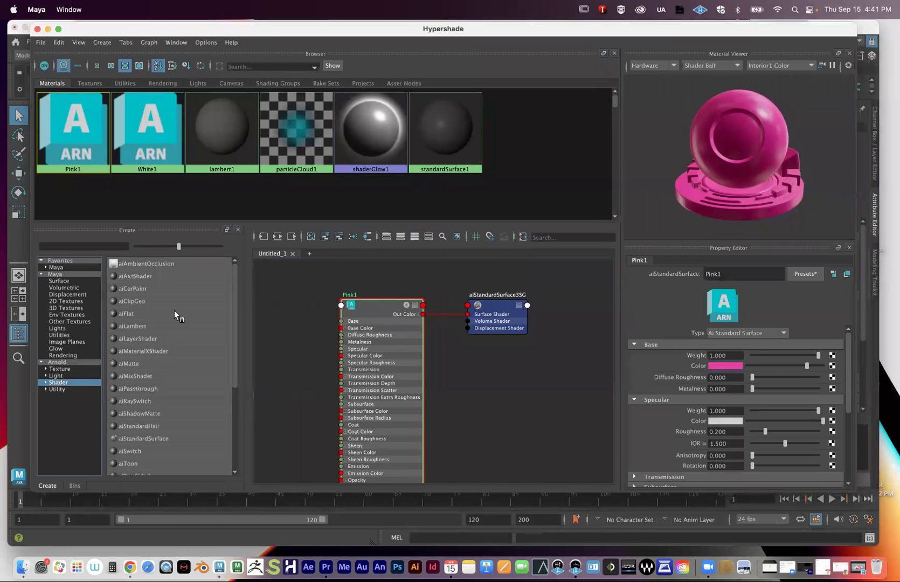
scroll(162, 355, down, 5)
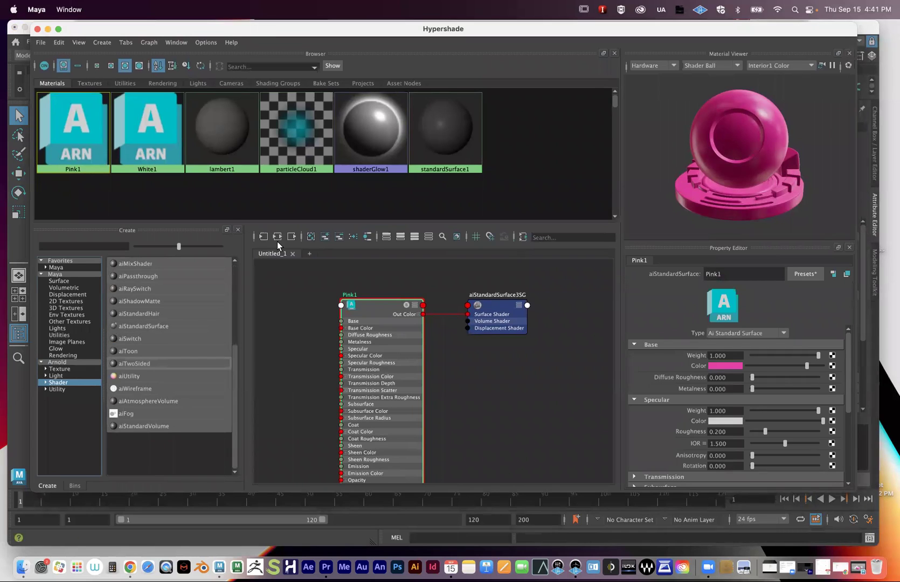
click(311, 237)
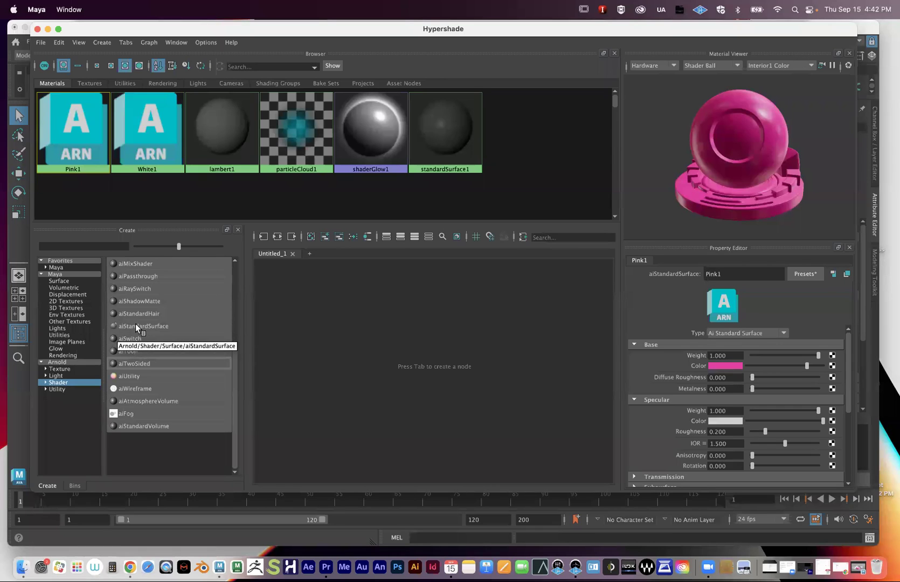
click(169, 326)
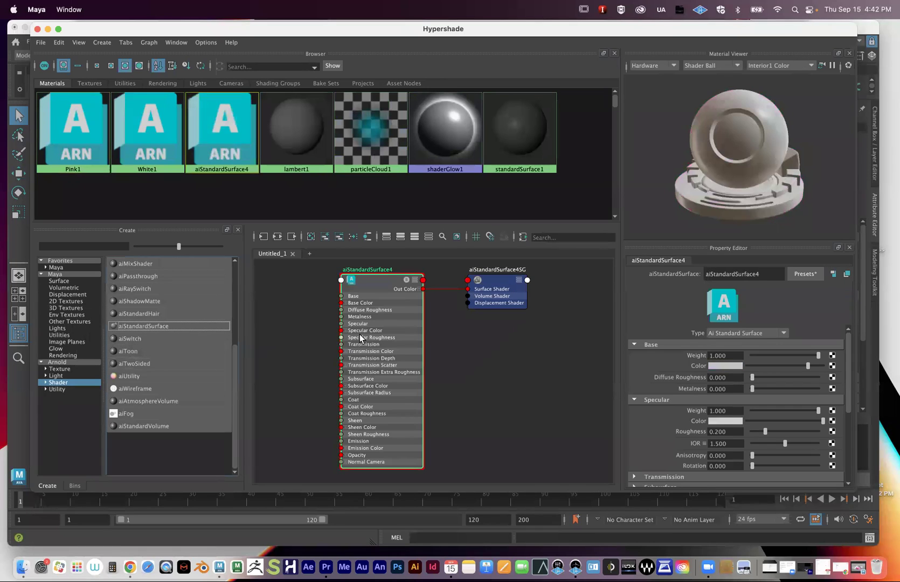
Step: Rename the new Arnold standard surface material as Blue1
right_click(225, 141)
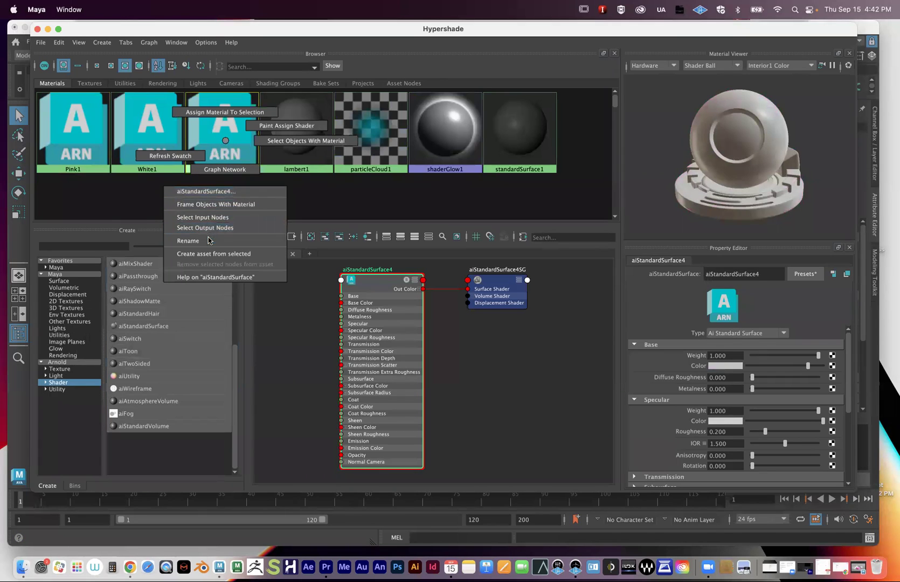
click(237, 112)
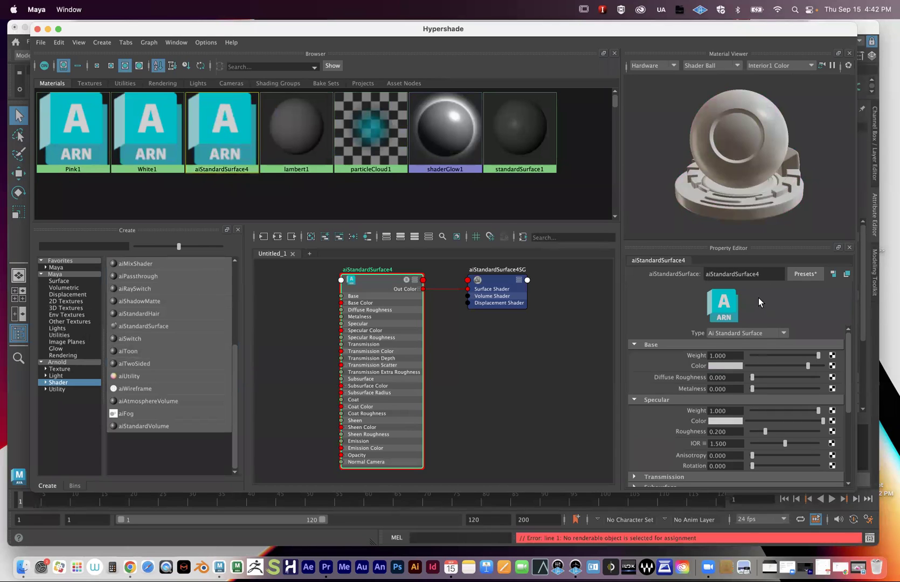
double_click(762, 274)
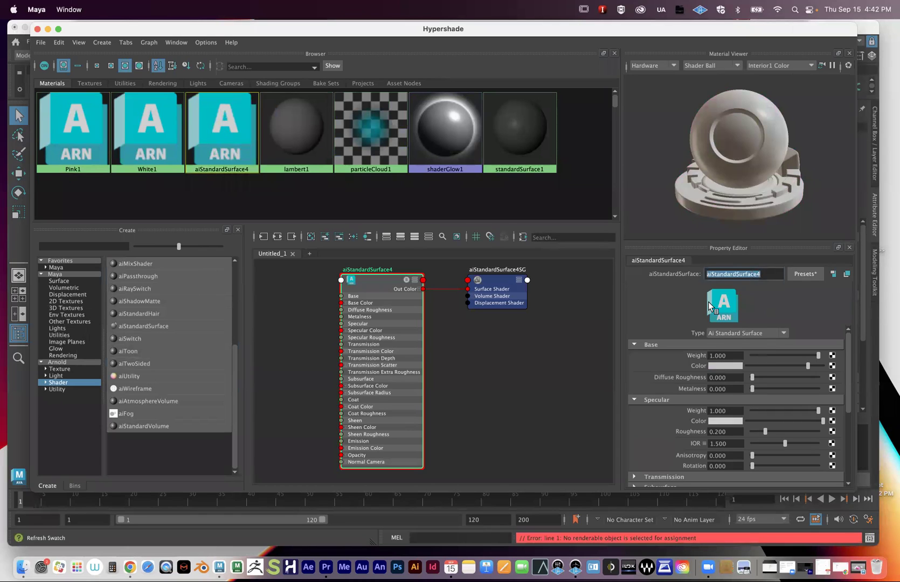
text(Blue1)
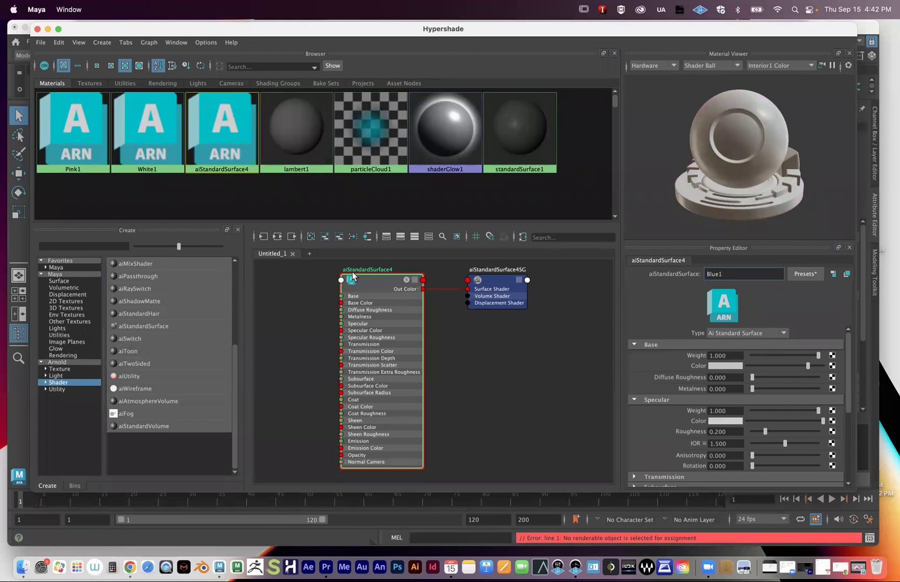
click(528, 369)
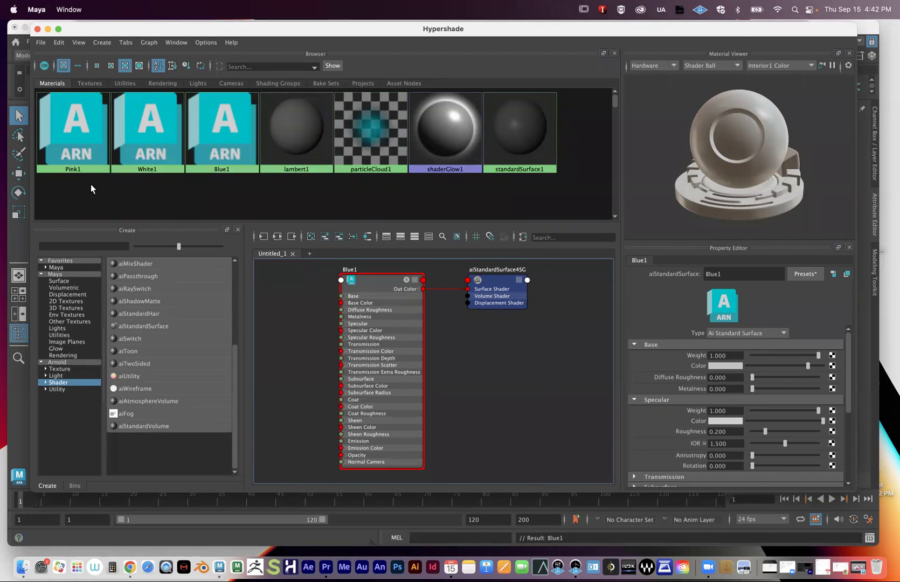
Step: Select the Blue1 material and set its base color to a medium cyan-blue
click(210, 131)
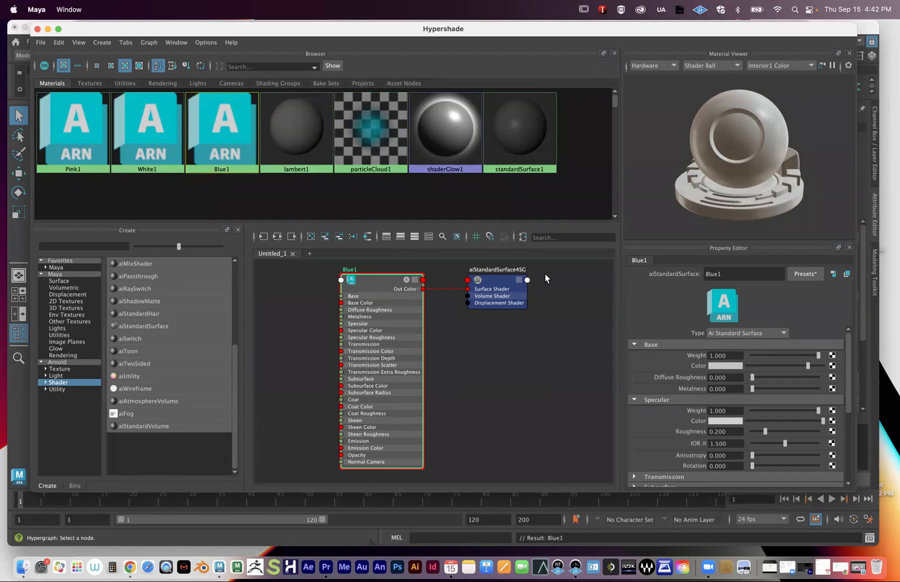
click(725, 365)
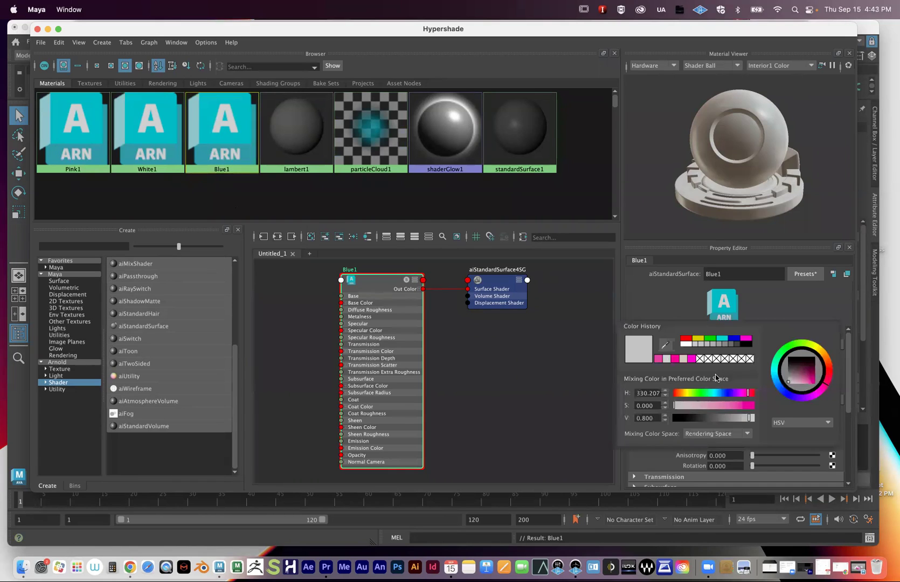
mouse_move(792, 373)
mouse_down()
mouse_move(806, 382)
mouse_move(797, 386)
mouse_up()
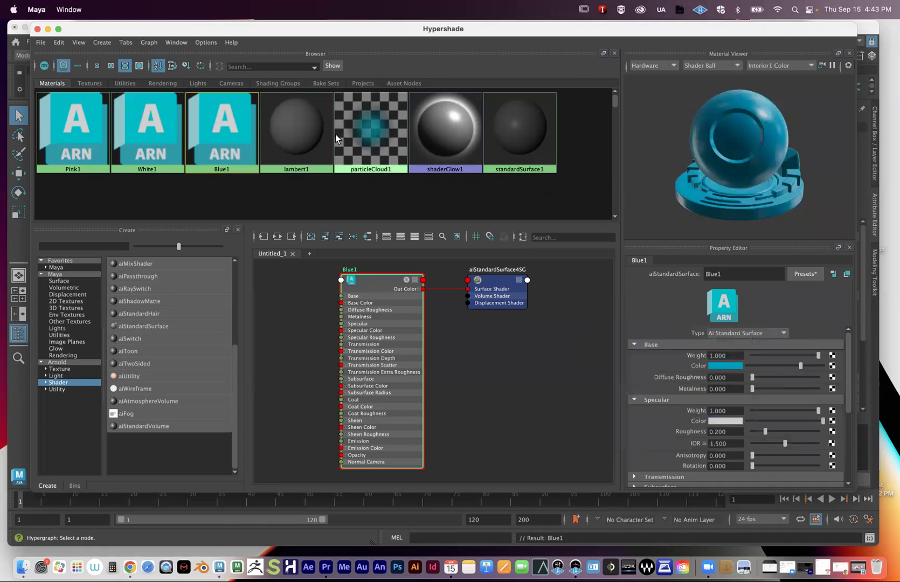
Step: Select the faceted polyhedron and both cubes in the perspective view and assign the Blue1 material to them
drag(95, 31, 586, 79)
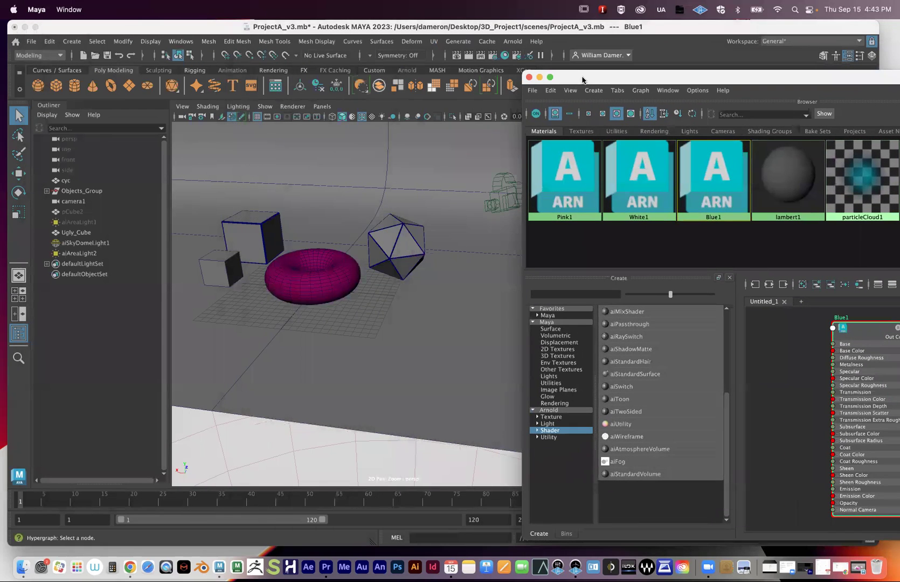
click(366, 230)
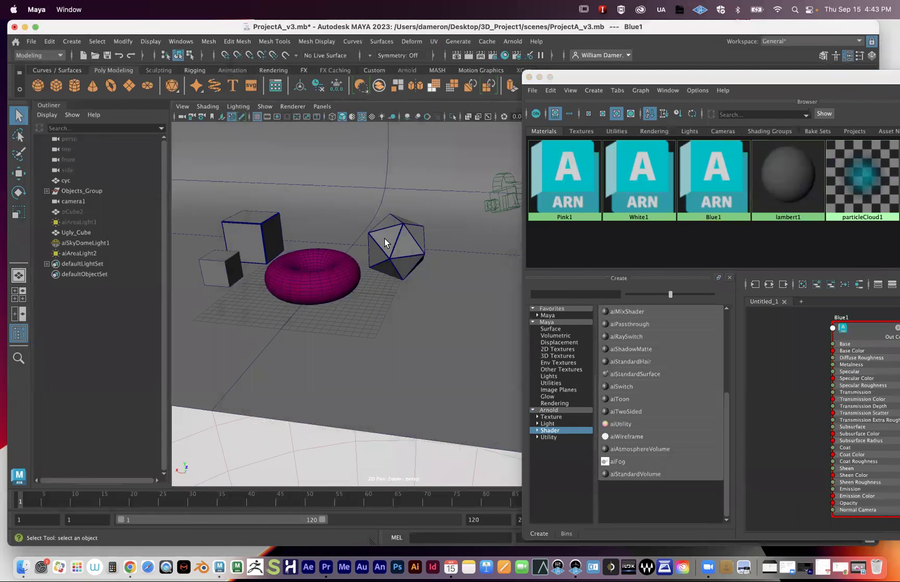
click(387, 241)
shift+click(260, 235)
shift+click(229, 263)
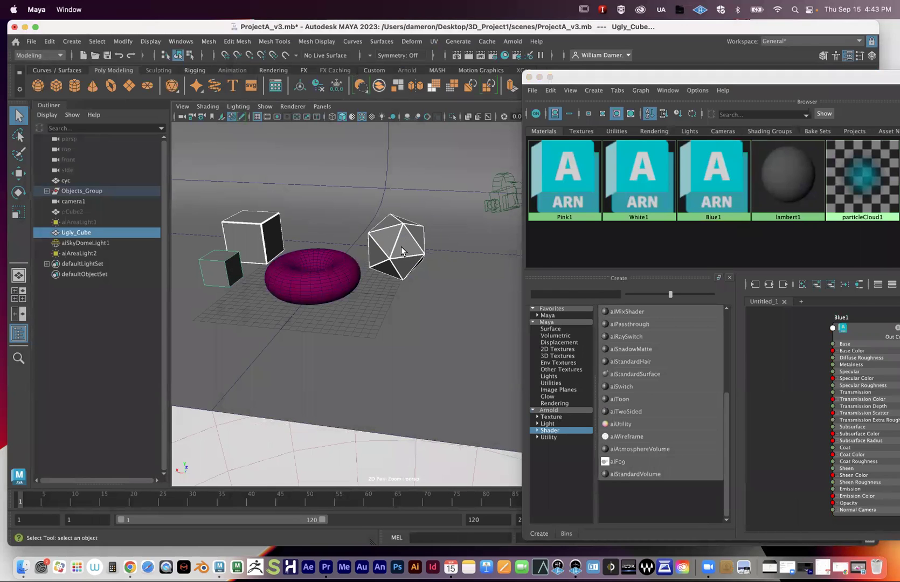
drag(649, 77, 560, 131)
middle_drag(626, 234, 630, 237)
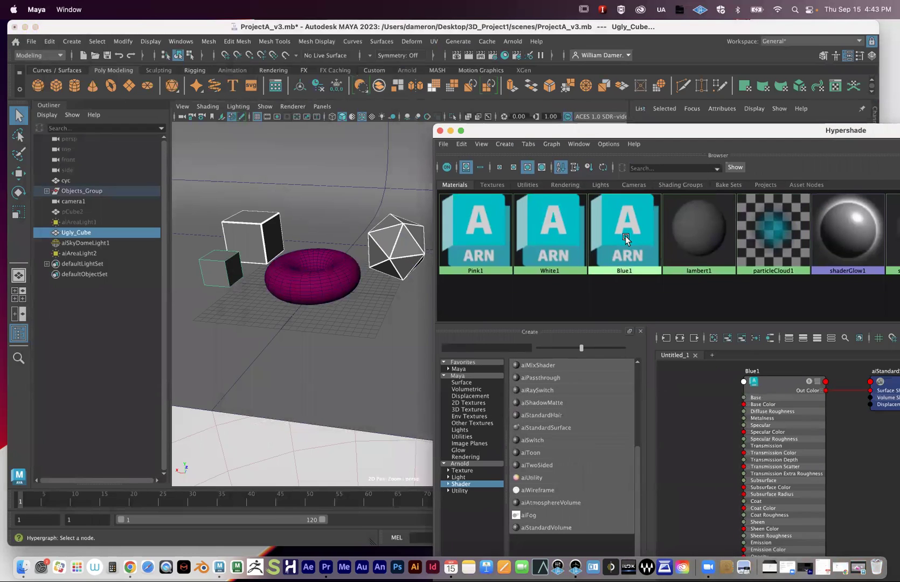
right_drag(626, 230, 628, 205)
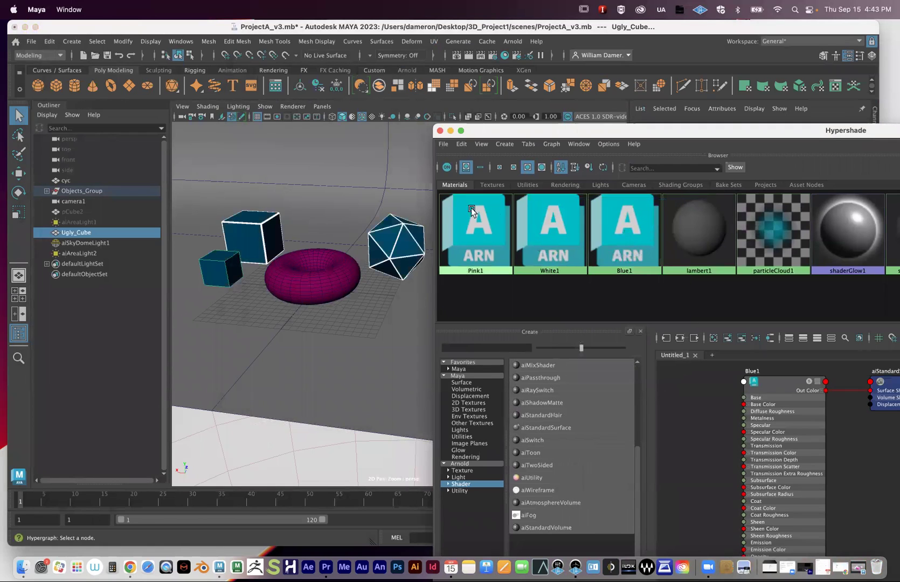
Step: Reposition the Hypershade, inspect the blue objects and pink torus in the Arnold RenderView, and minimize the render window
drag(551, 130, 211, 26)
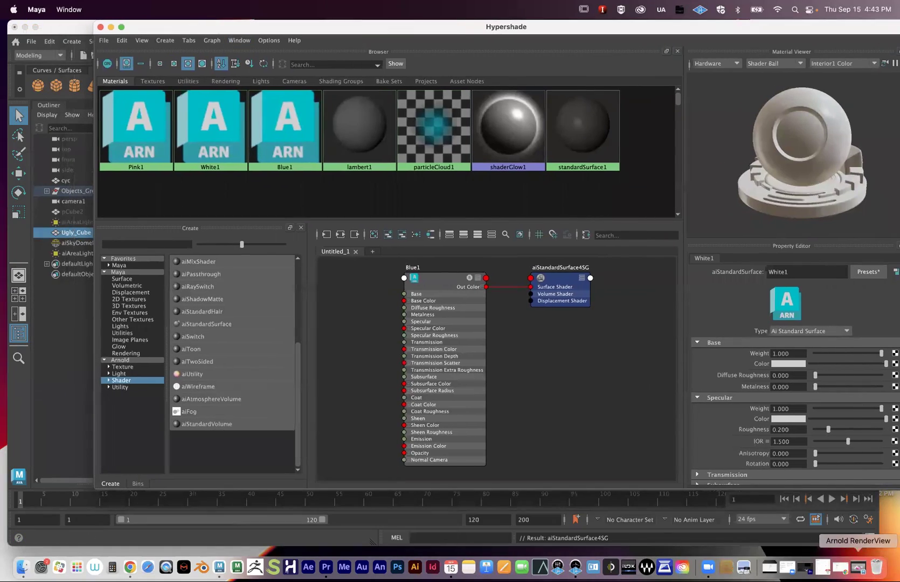
click(857, 567)
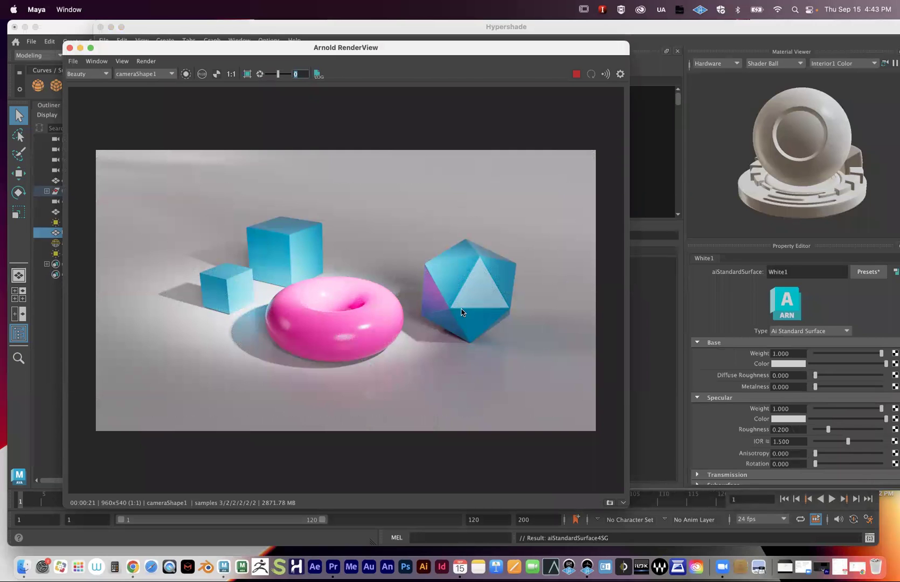
drag(282, 57, 536, 134)
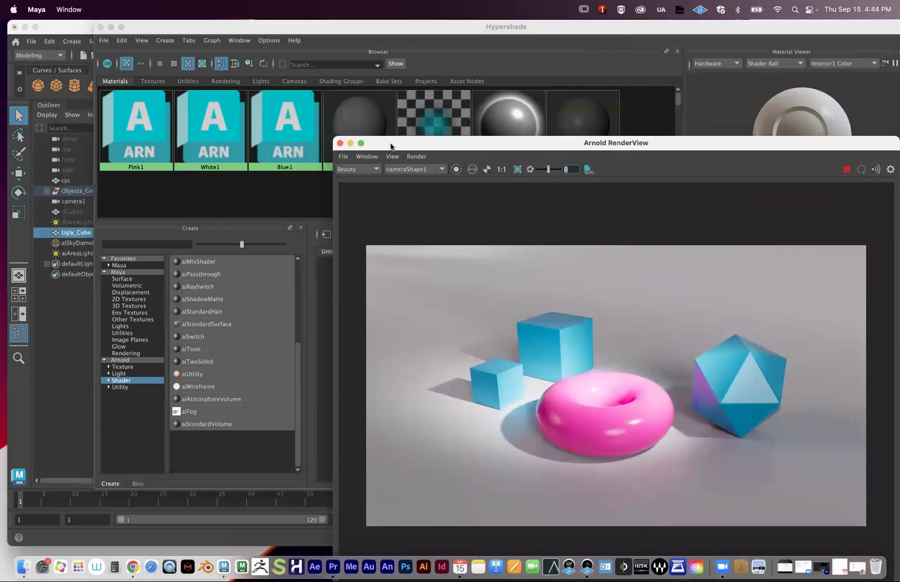
click(351, 143)
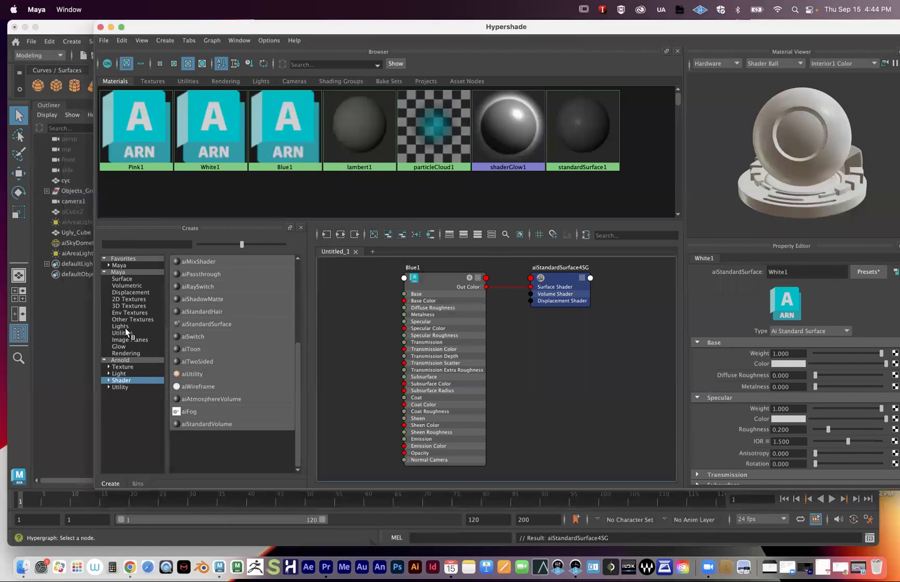
Step: Collapse the Maya node category and create another aiStandardSurface material from the Arnold shaders
click(127, 279)
click(122, 360)
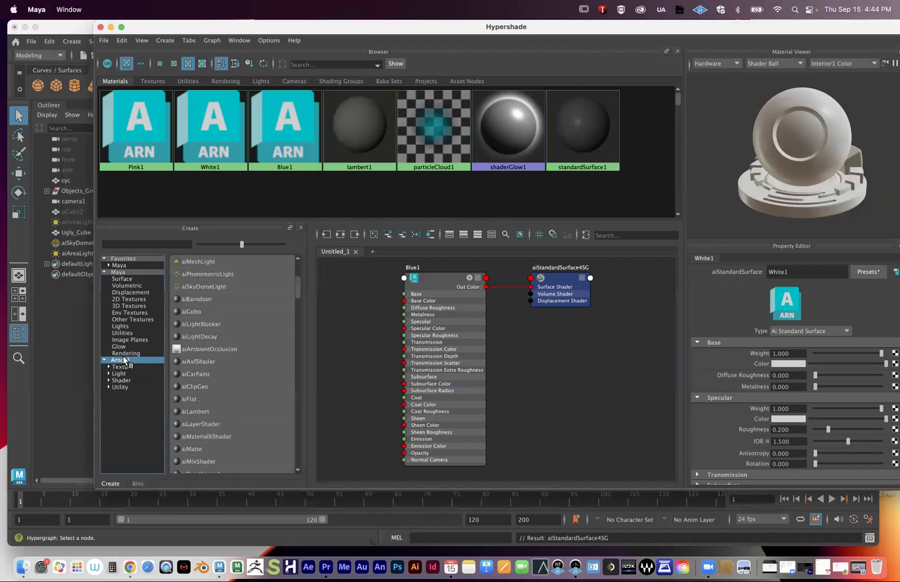
double_click(115, 272)
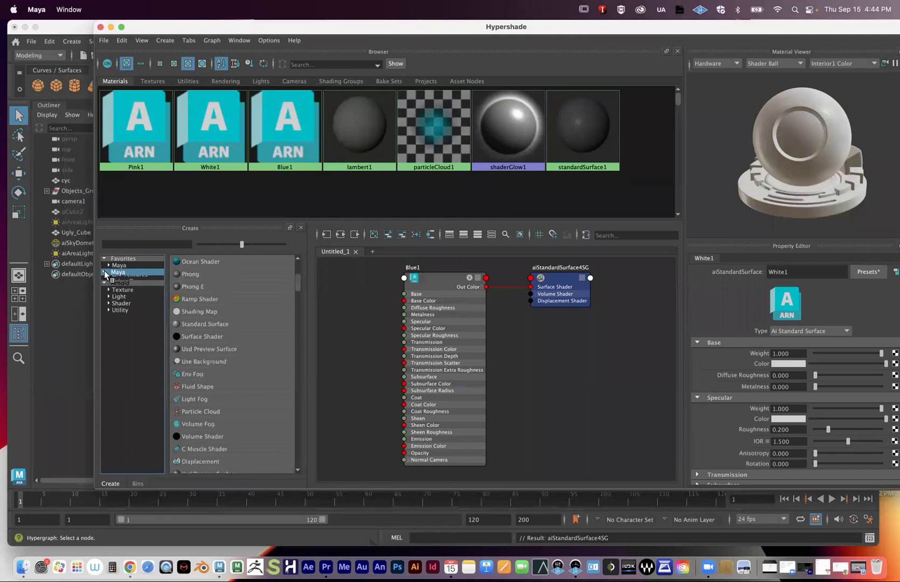
click(120, 279)
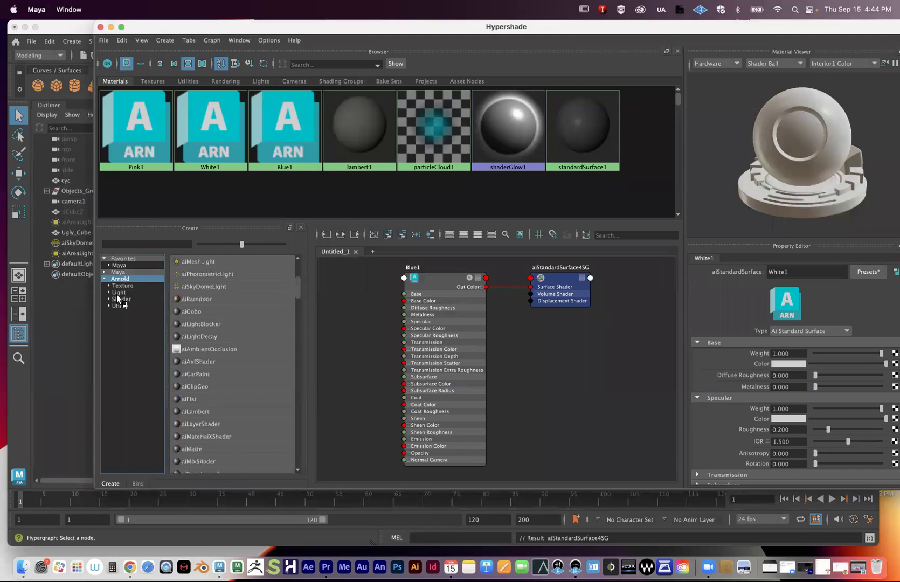
click(121, 299)
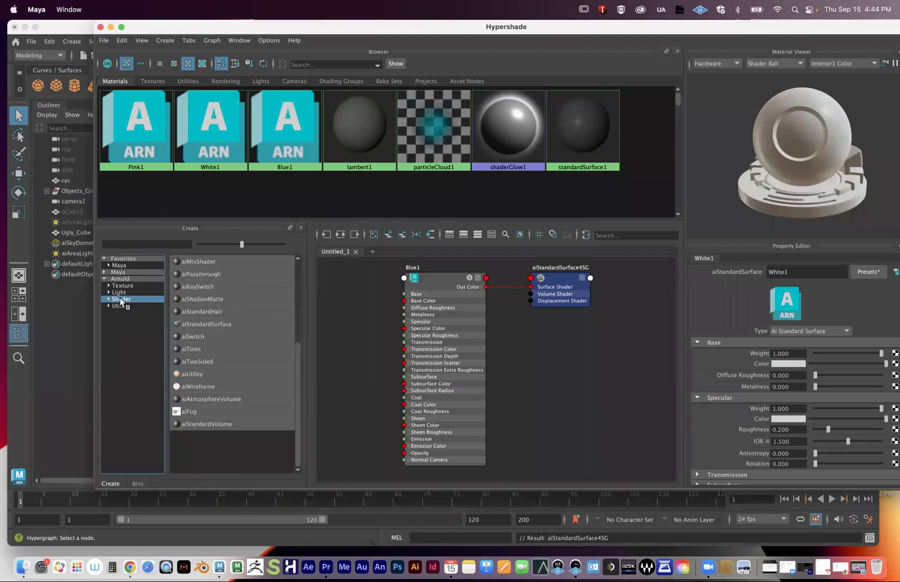
click(197, 321)
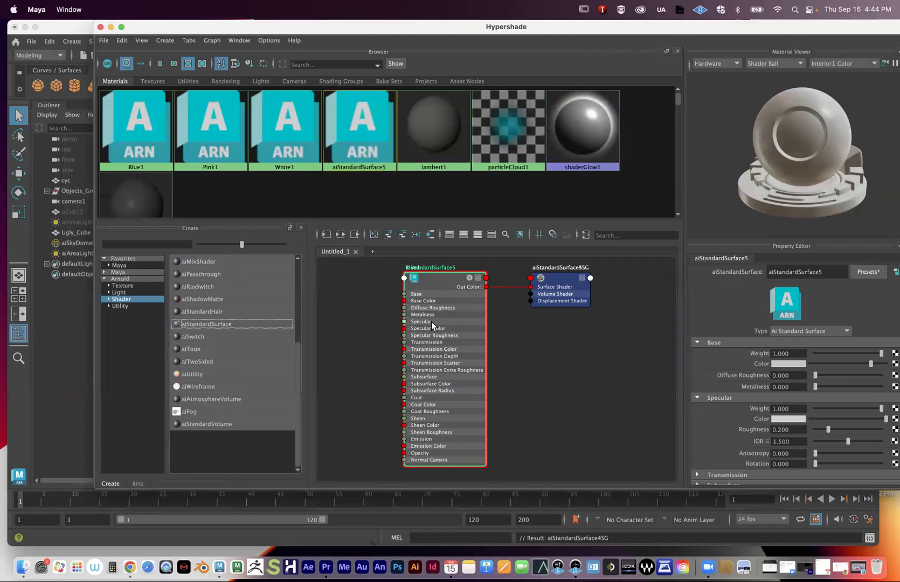
Step: Clear the overlapping node networks from the work area and graph only the newest aiStandardSurface material
click(488, 370)
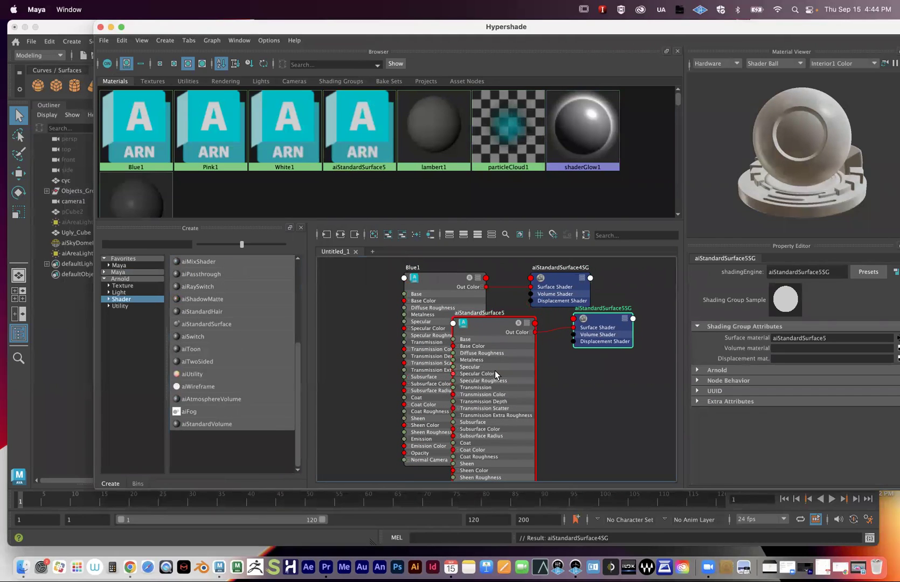
click(445, 288)
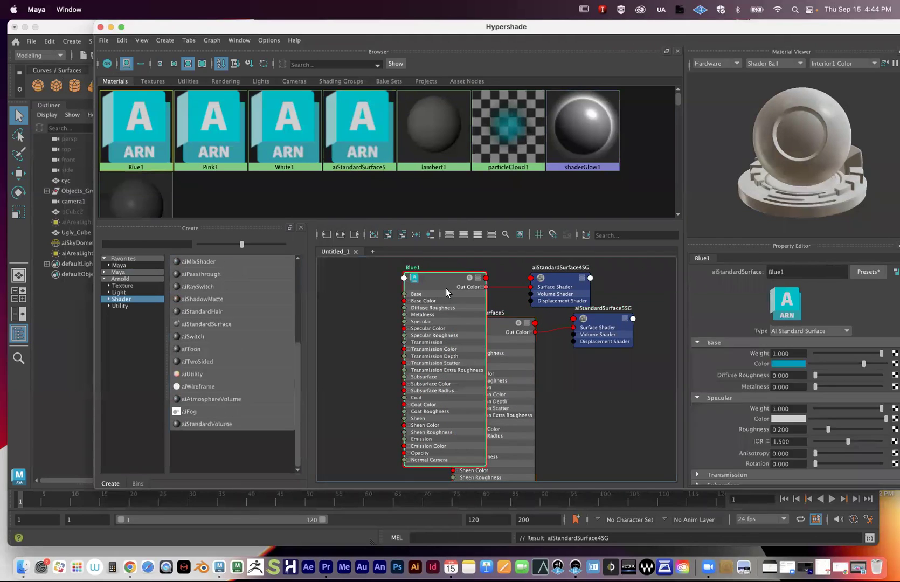
click(375, 235)
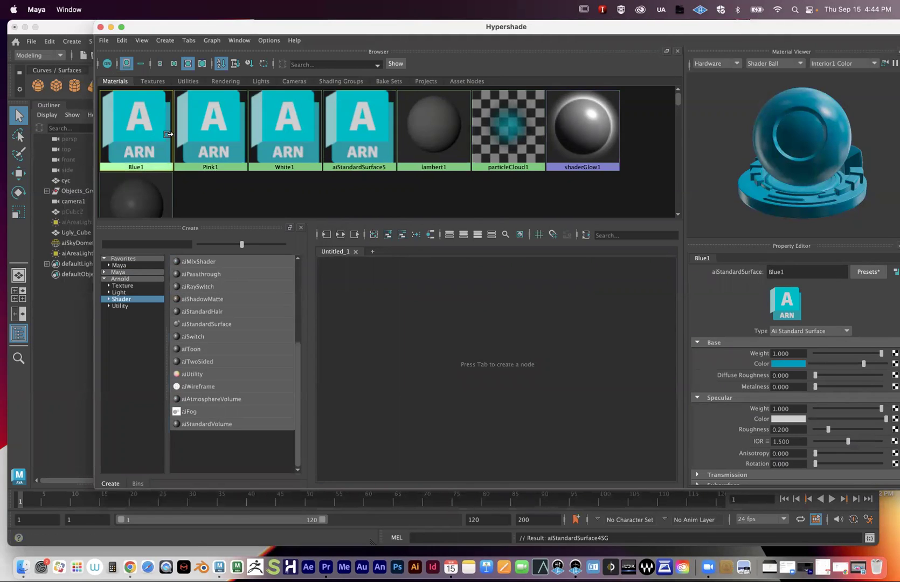
click(359, 143)
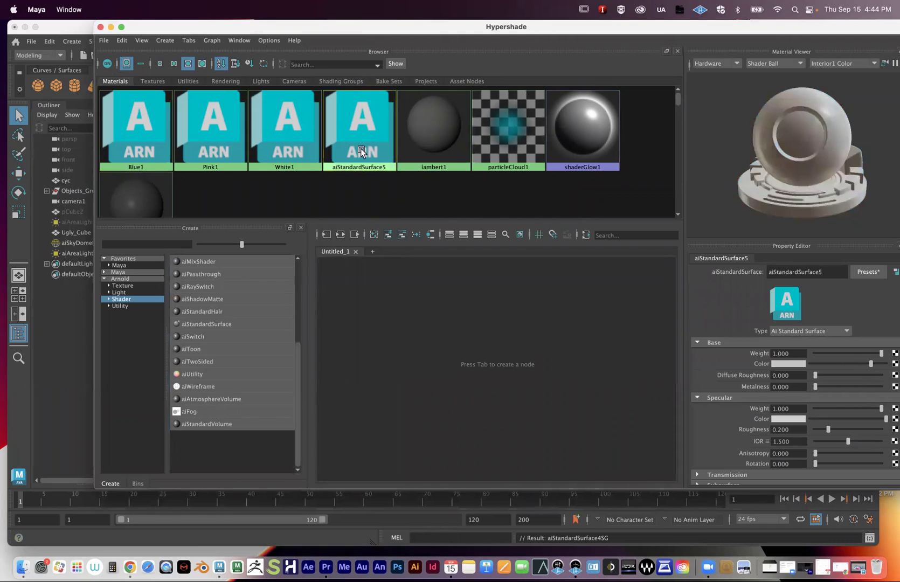
click(339, 233)
middle_drag(365, 136, 474, 344)
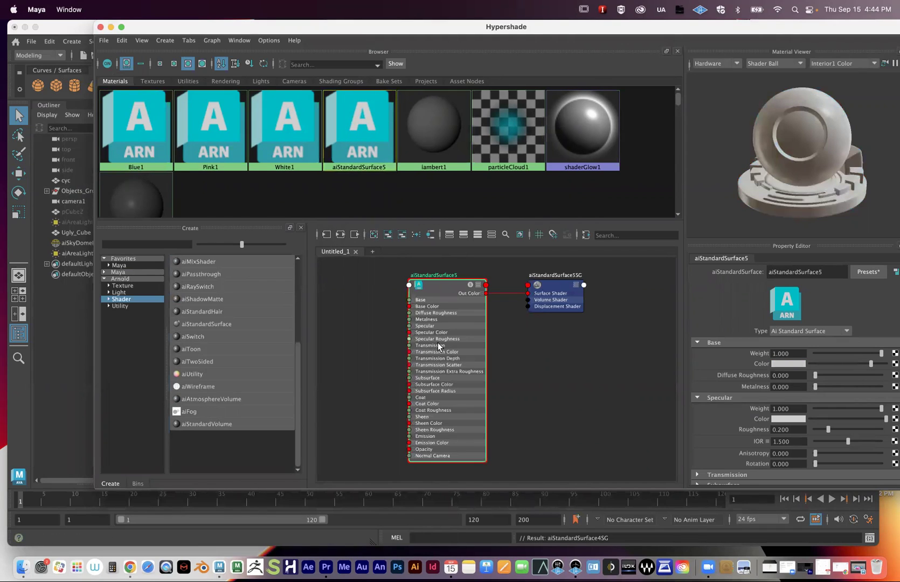
Step: Rename the graphed aiStandardSurface material as Cyan1
double_click(832, 272)
text(Cyan)
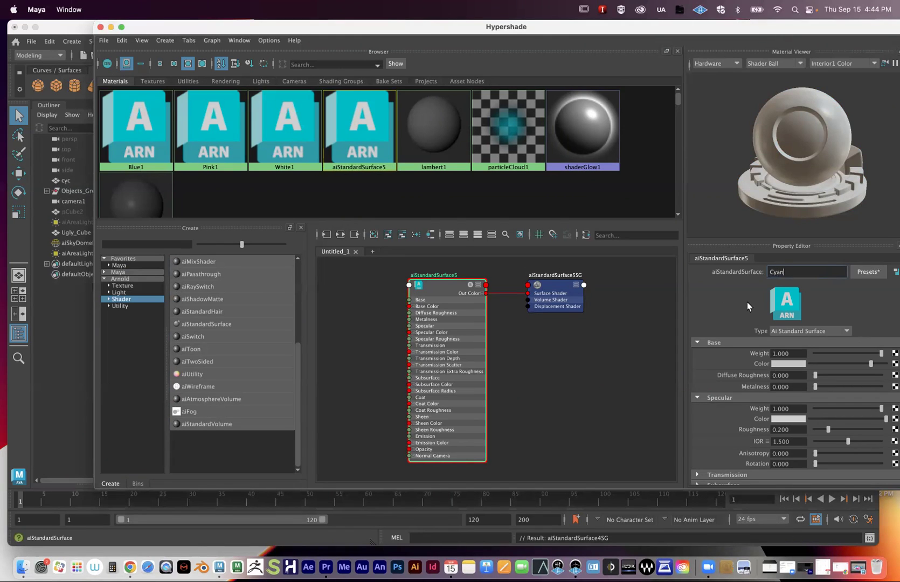
key(Return)
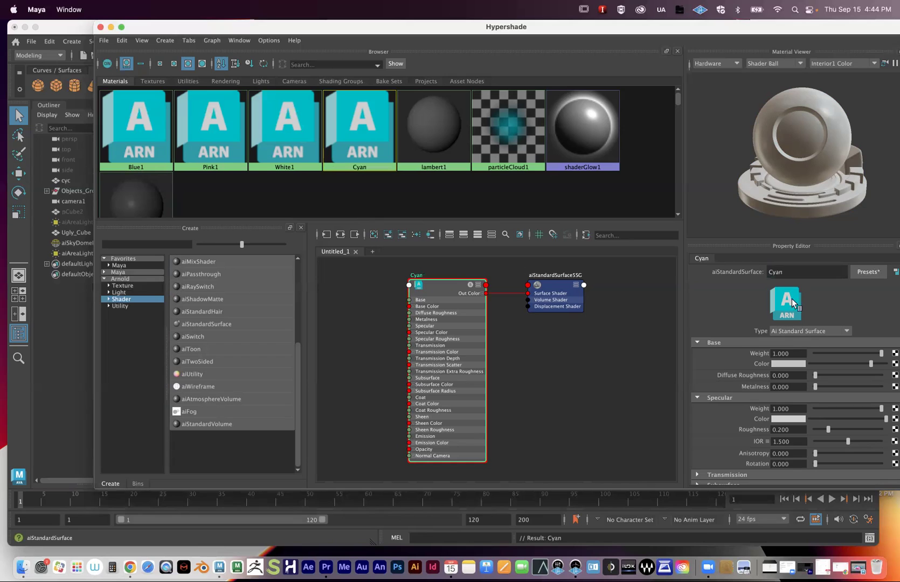
text(1)
key(Return)
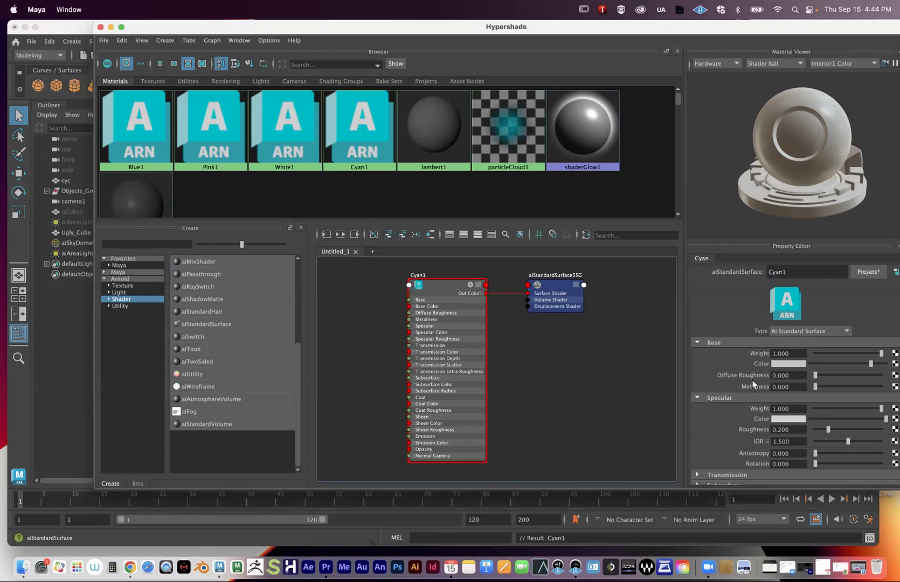
Step: Set Cyan1's base color to a slightly desaturated bright cyan with hue about 190 and value 1.000
click(778, 364)
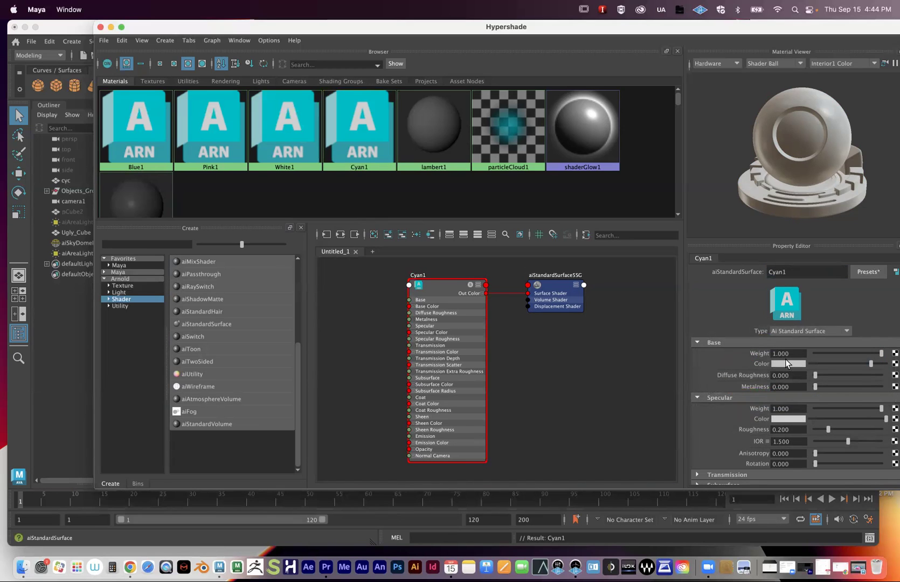
click(786, 363)
drag(787, 400, 809, 401)
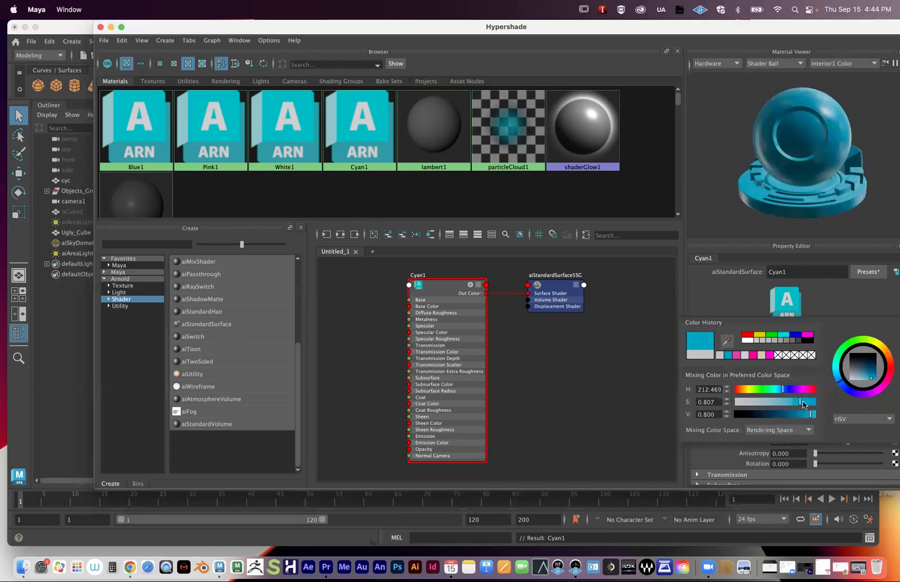
click(814, 414)
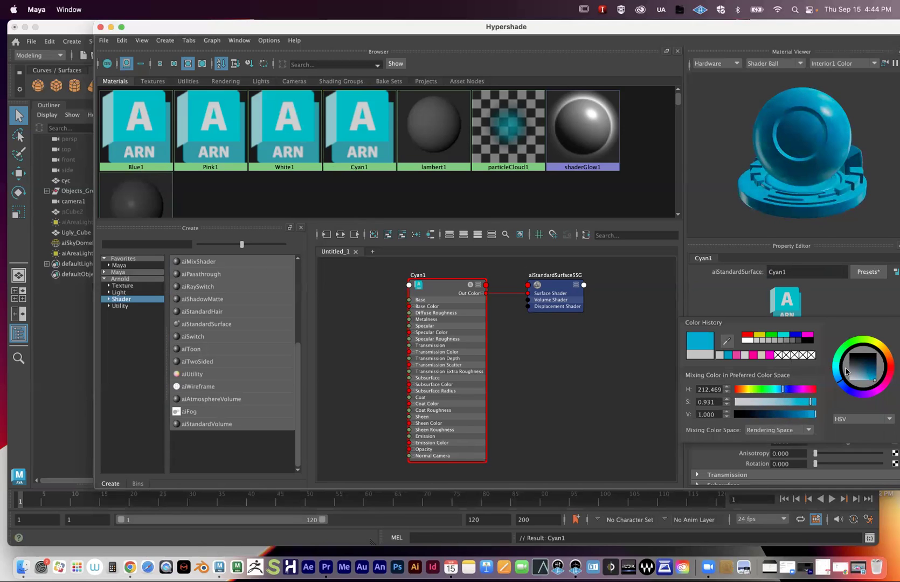
drag(840, 381, 838, 371)
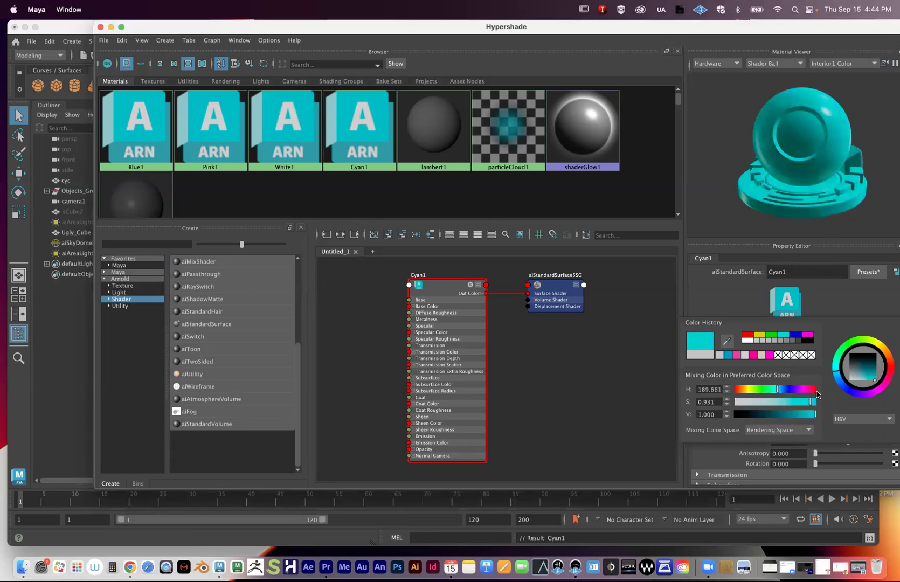
drag(799, 408, 782, 405)
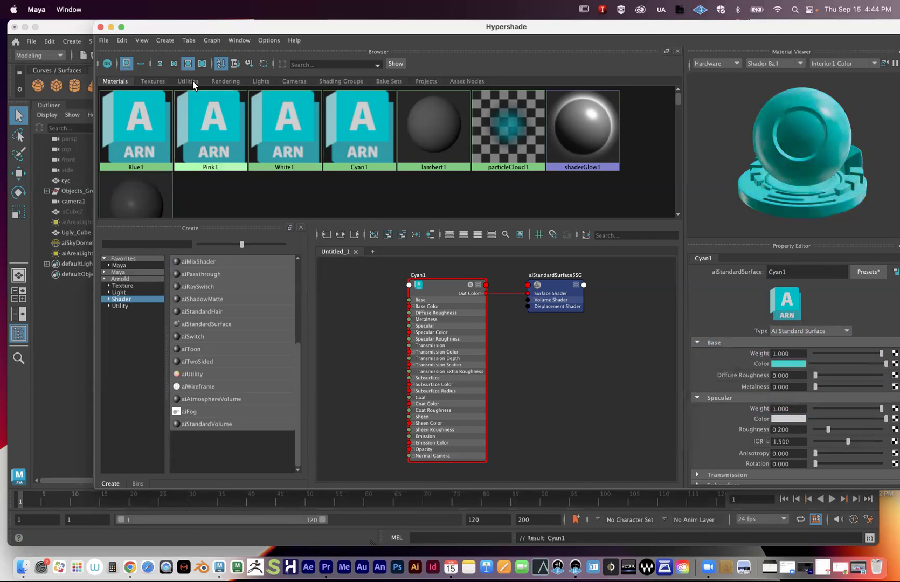
Step: Move the Hypershade clear of the perspective view, select the cyc backdrop and assign the Cyan1 material to it
drag(140, 30, 330, 75)
click(560, 196)
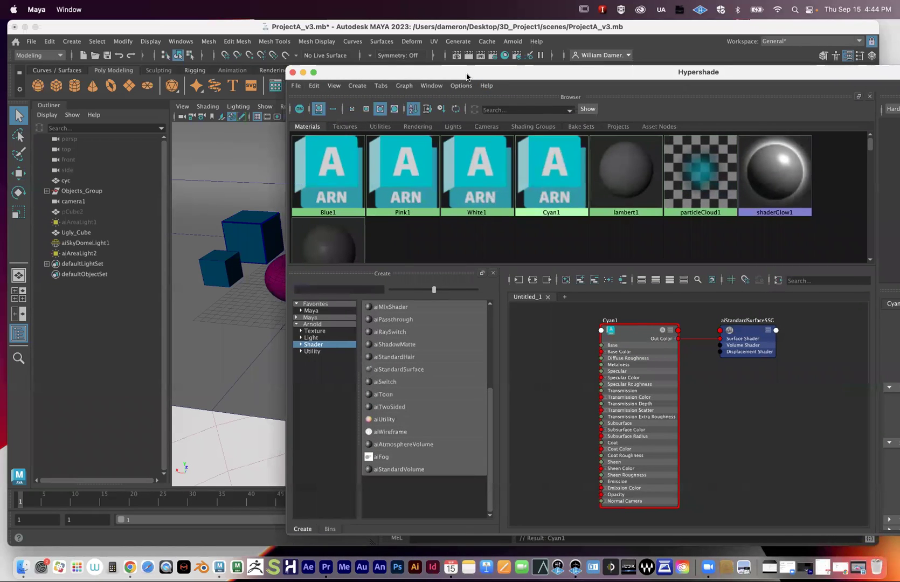
drag(466, 75, 705, 99)
click(320, 333)
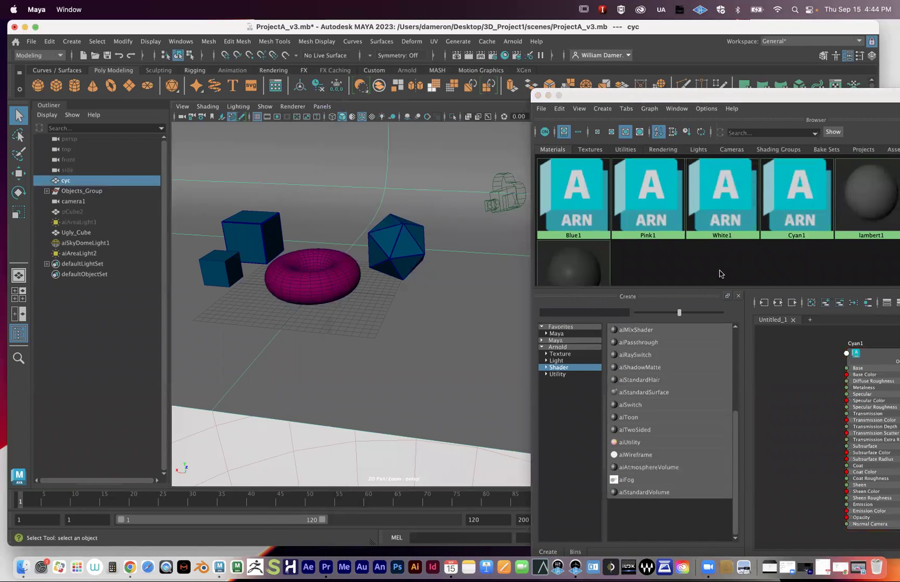
right_drag(762, 205, 739, 176)
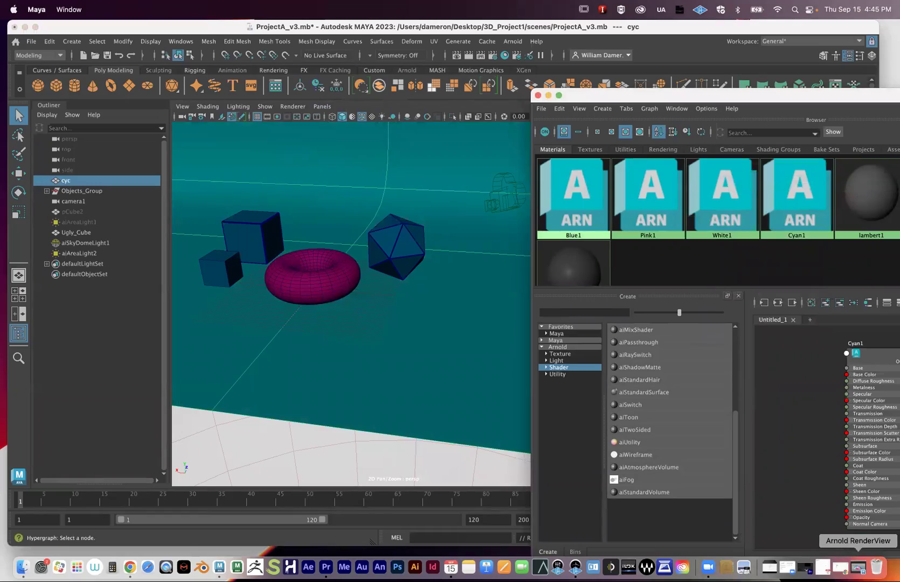
Step: Bring up the Arnold RenderView, arrange it beside the Hypershade and examine how the cyan backdrop renders with the objects
click(858, 567)
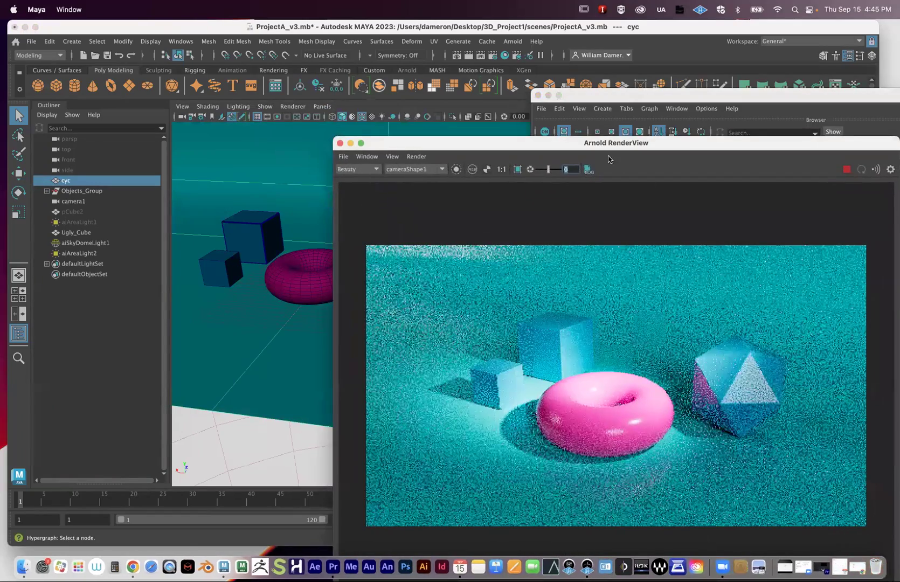
drag(575, 148, 277, 34)
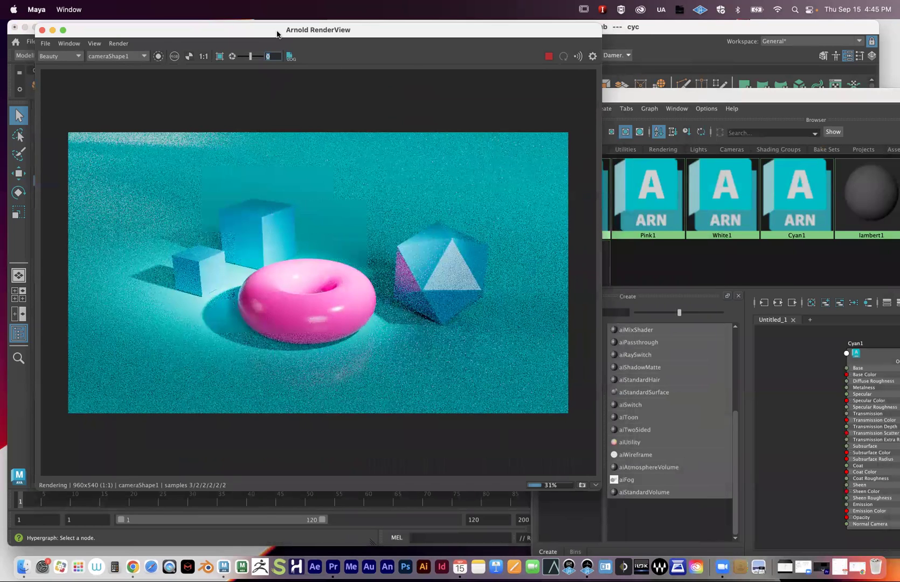
drag(683, 98, 607, 141)
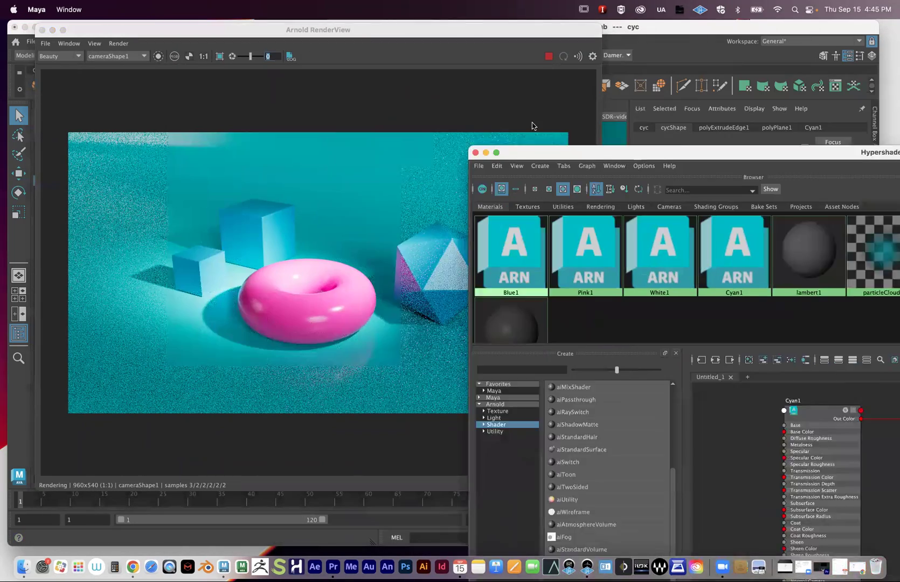
drag(532, 125, 613, 156)
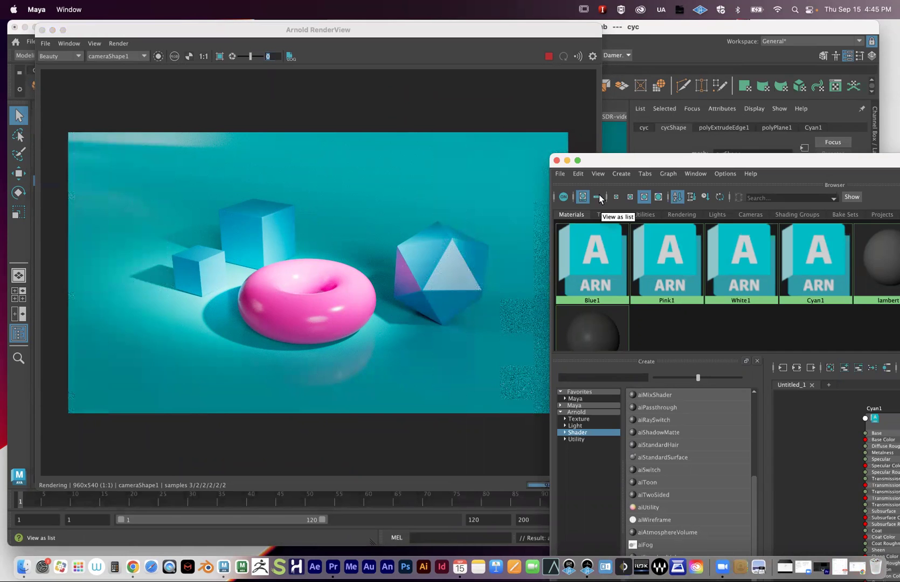
drag(570, 162, 745, 228)
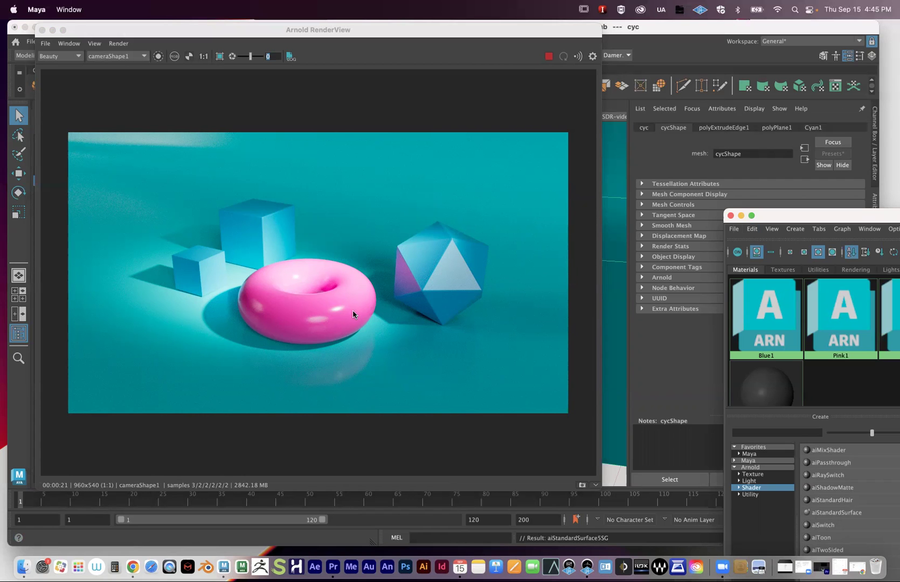
Step: Select aiAreaLight2 in the perspective view and set its intensity to about 1315.69 and its spread to 0.220
drag(423, 33, 466, 349)
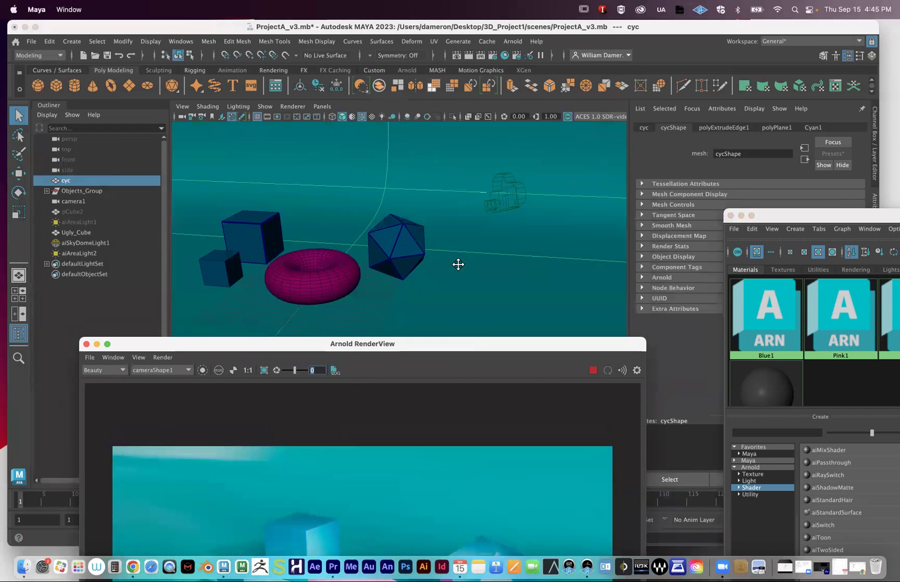
alt+right_drag(458, 264, 286, 239)
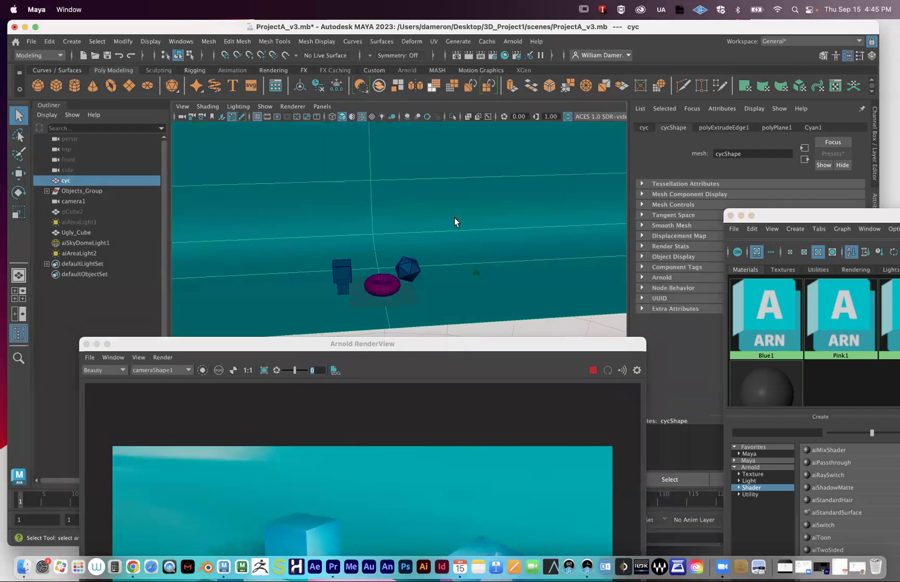
click(452, 247)
drag(412, 345, 283, 76)
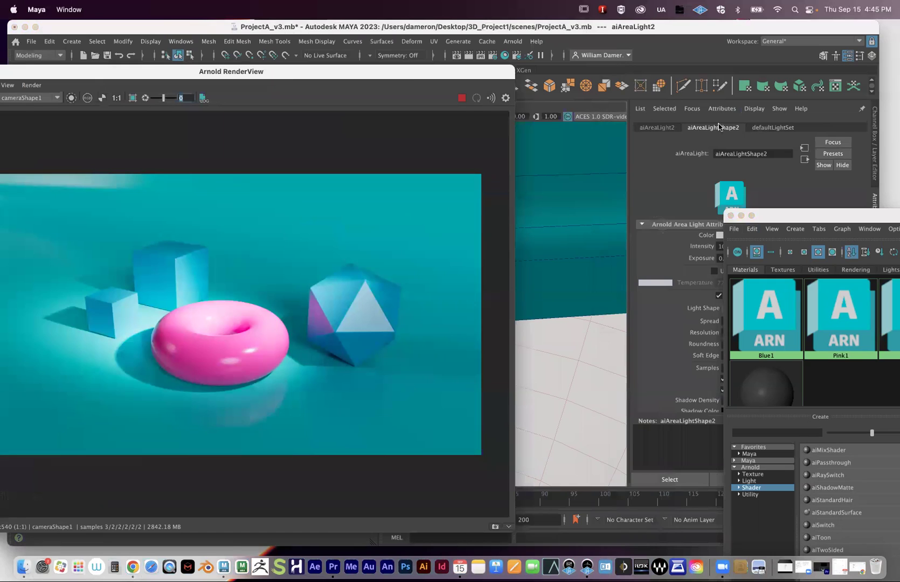
drag(777, 218, 624, 489)
mouse_move(775, 321)
mouse_down()
mouse_move(849, 315)
mouse_move(787, 321)
mouse_up()
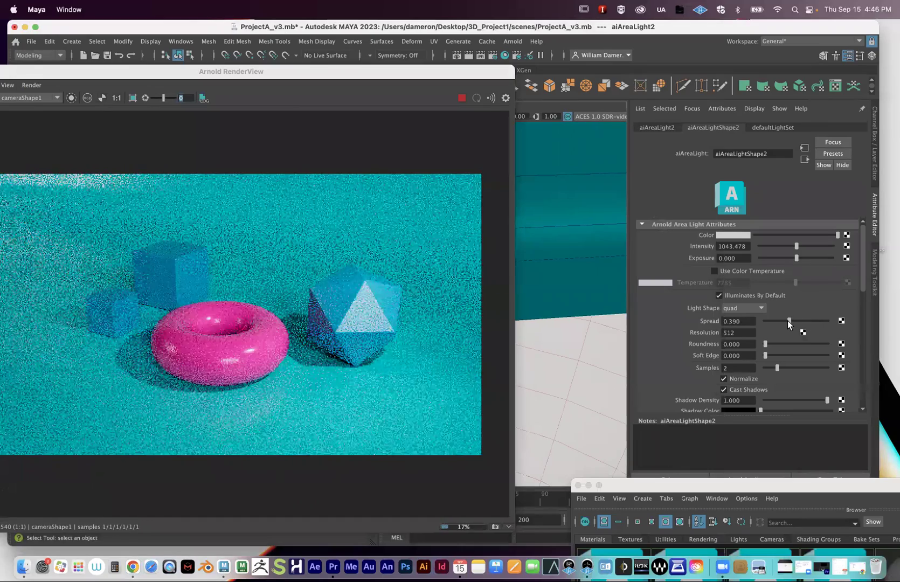
drag(795, 245, 801, 243)
drag(786, 320, 777, 322)
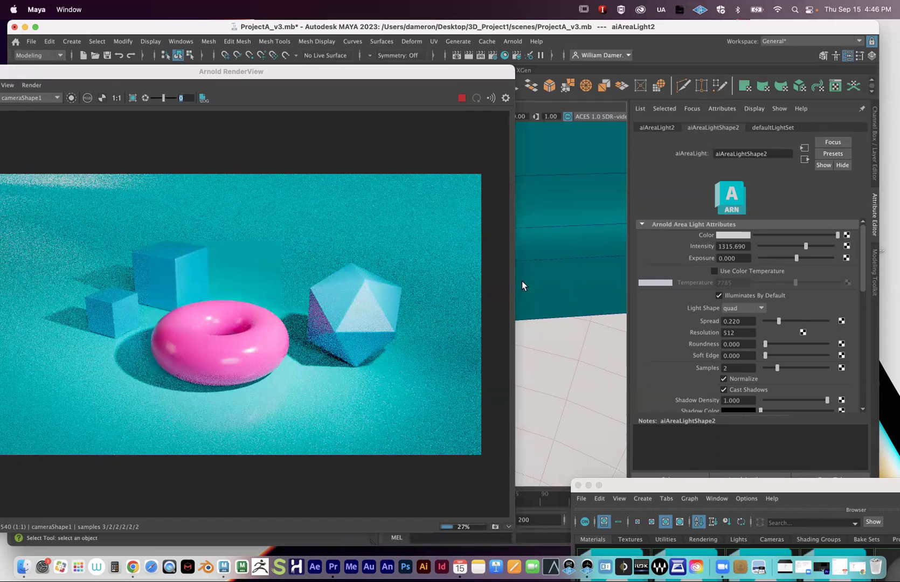
Step: Reposition the Arnold RenderView to inspect the full still-life render with the adjusted area light
drag(159, 76, 446, 44)
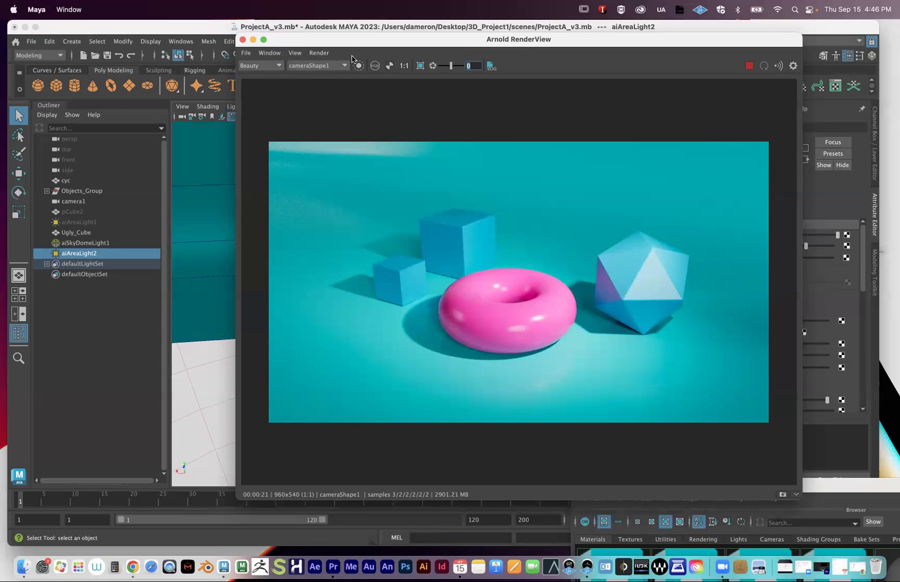
drag(346, 40, 280, 35)
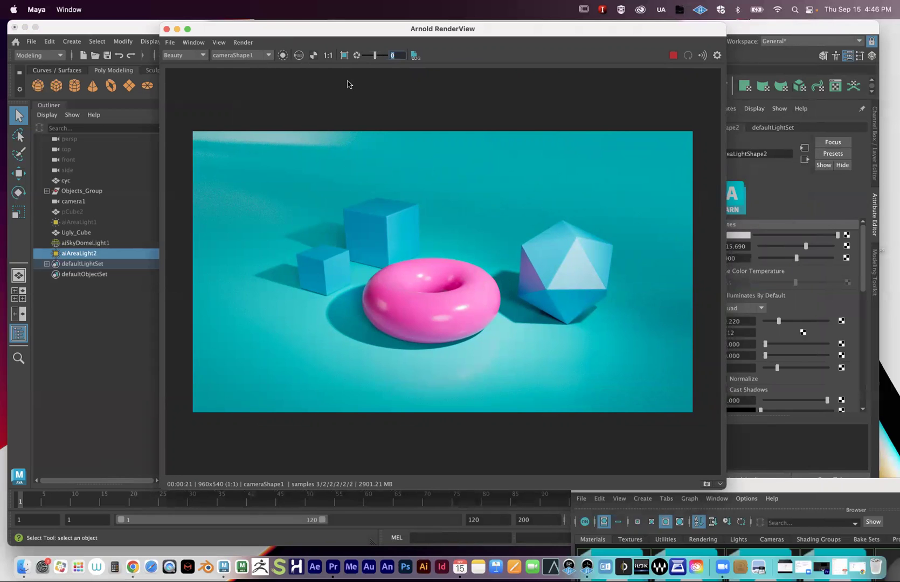
drag(298, 28, 203, 75)
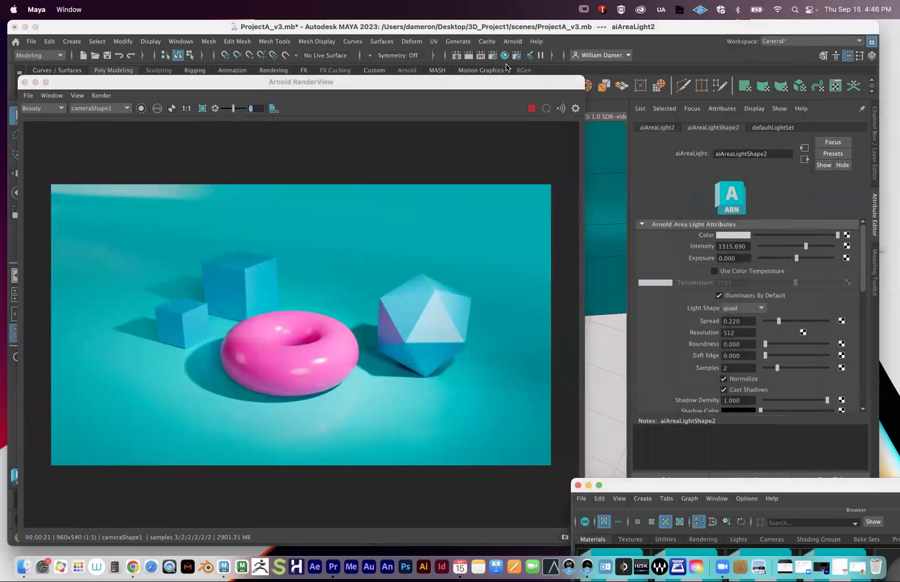
Step: Create a new aiStandardSurface material in a cleared Hypershade work area and rename it Chrome1
drag(717, 488, 171, 37)
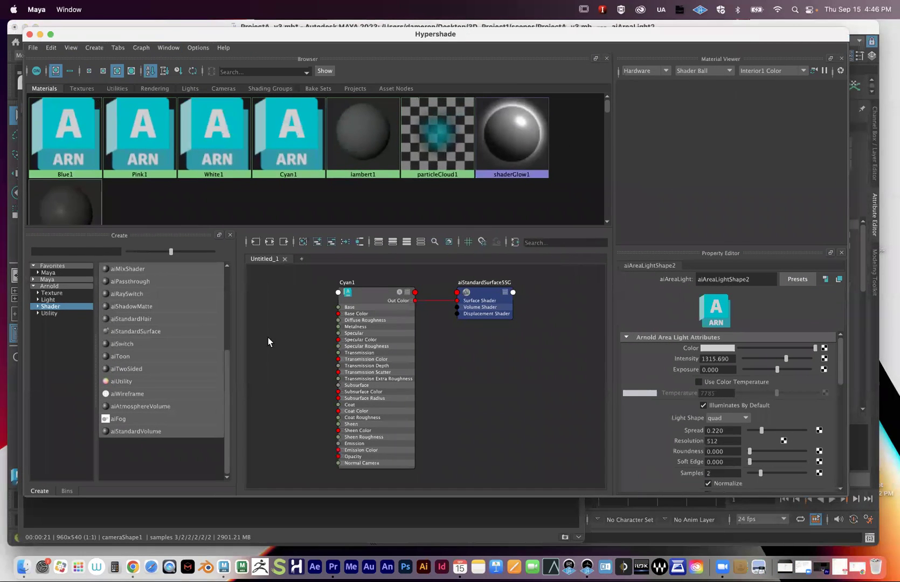
click(303, 241)
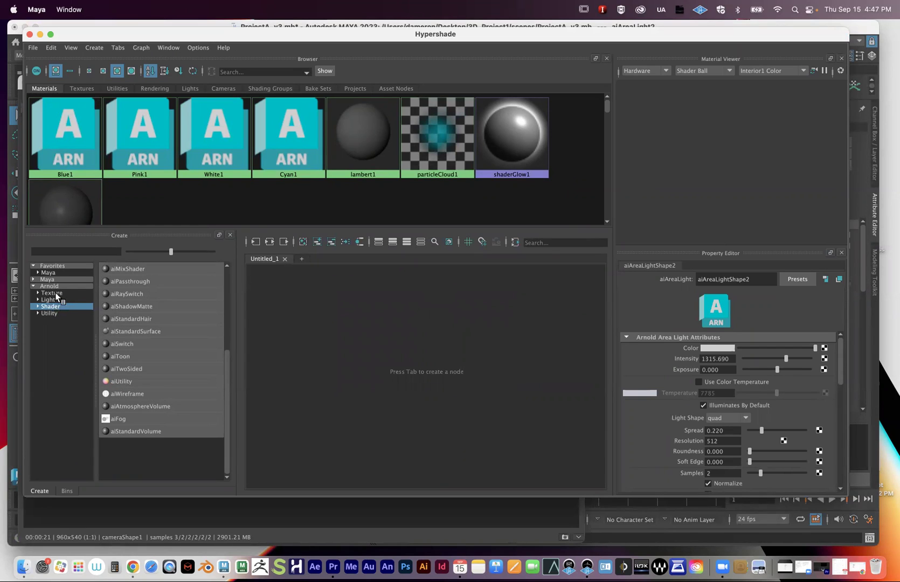
click(137, 331)
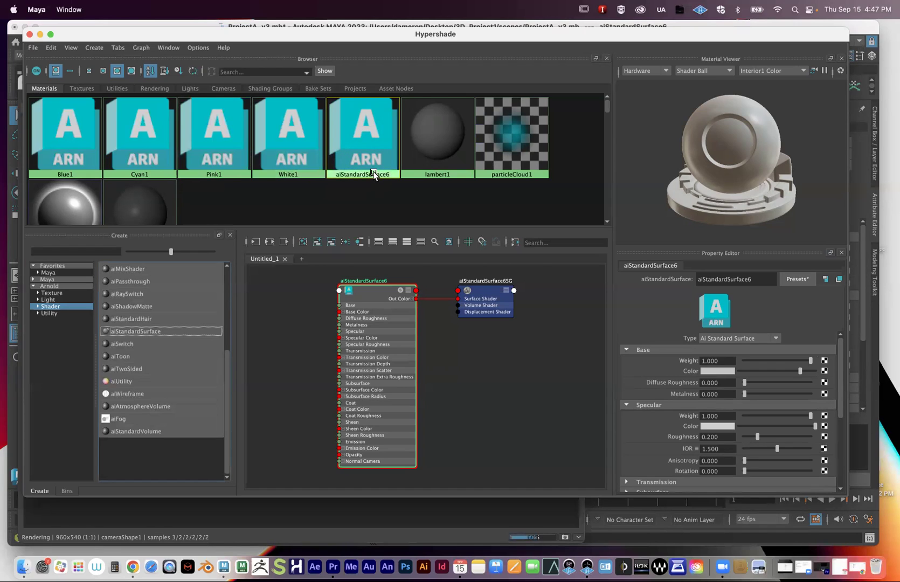
right_drag(365, 144, 362, 244)
text(Chrome1)
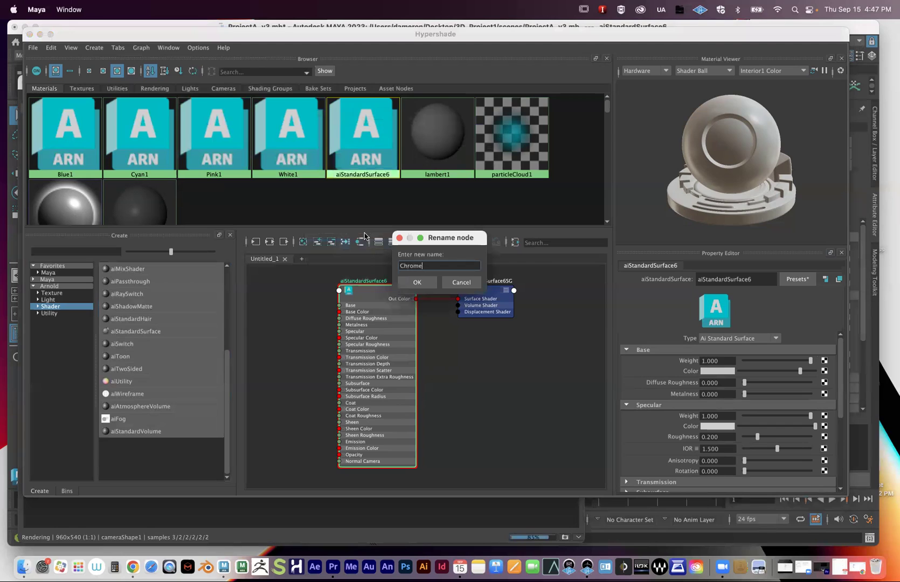
click(417, 282)
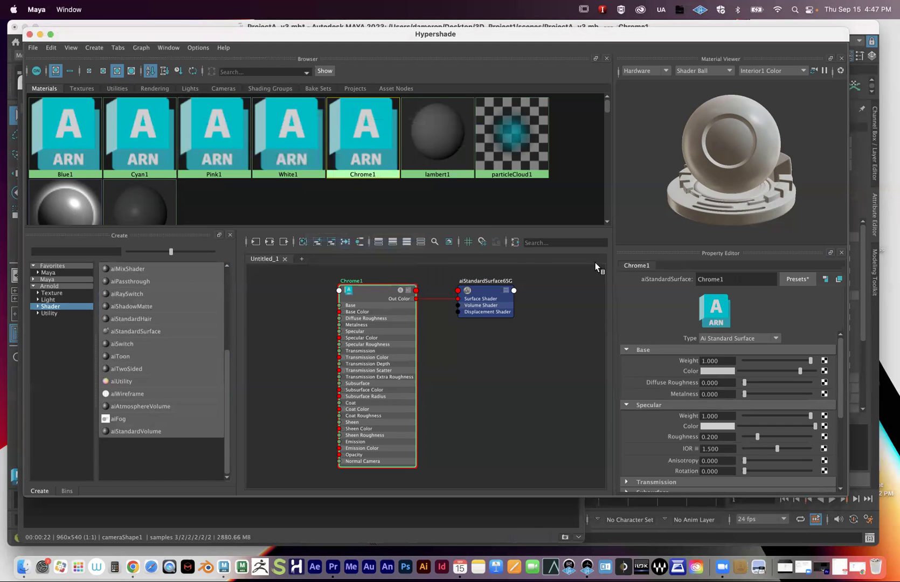
Step: Enlarge the Hypershade window and review Chrome1's attribute sections and the list of available material presets
drag(497, 40, 483, 36)
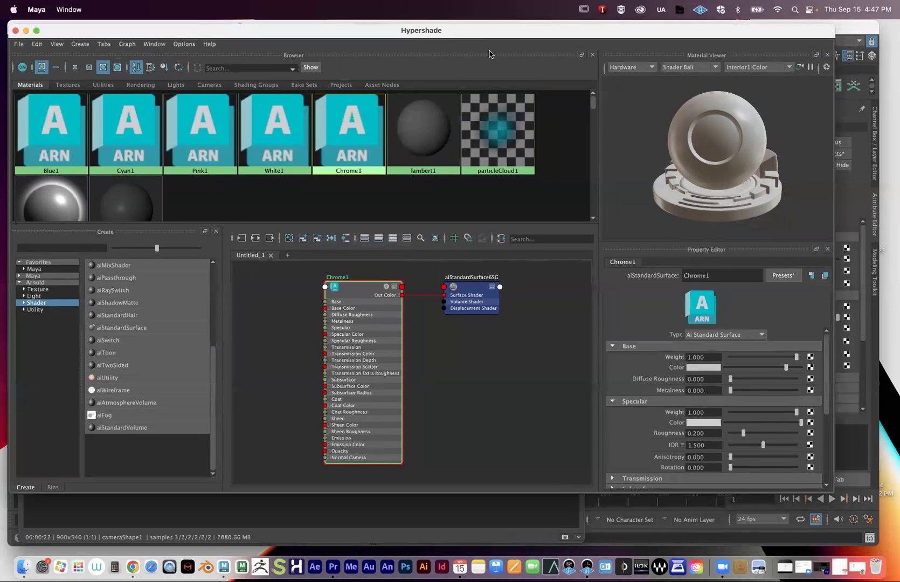
drag(828, 493, 852, 516)
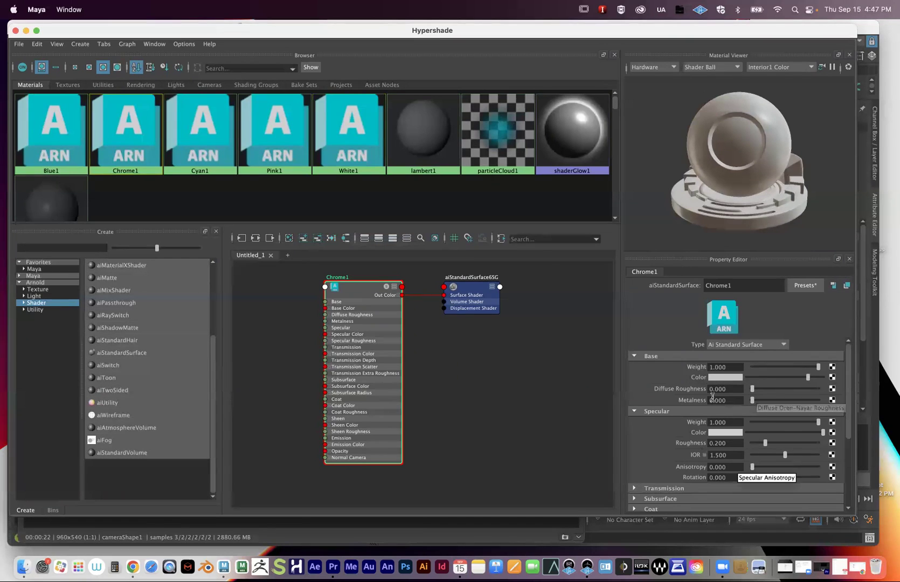
scroll(750, 423, down, 5)
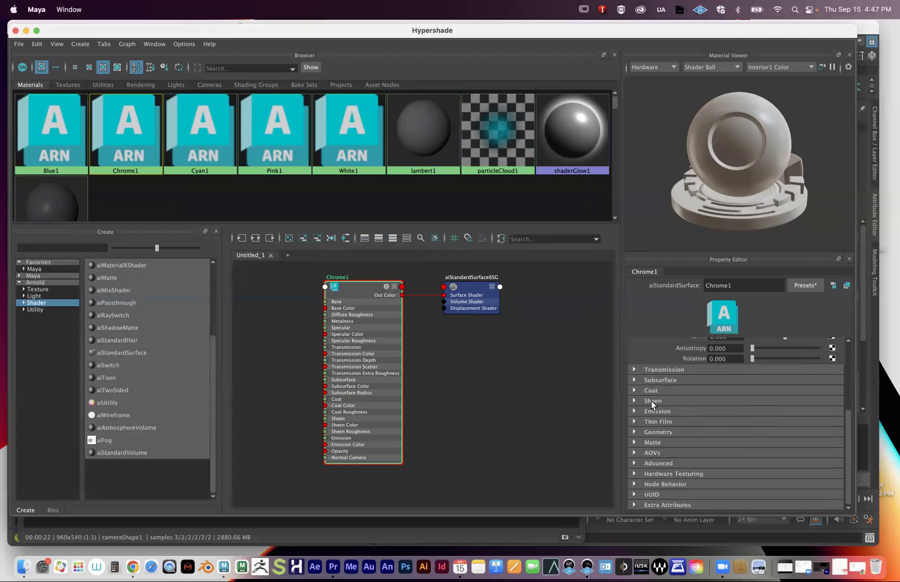
scroll(767, 423, up, 5)
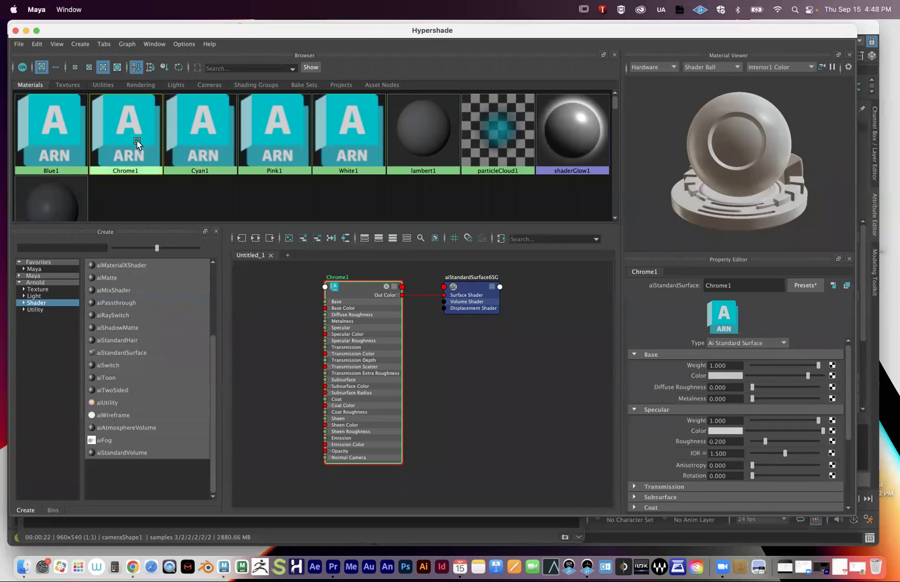
click(806, 285)
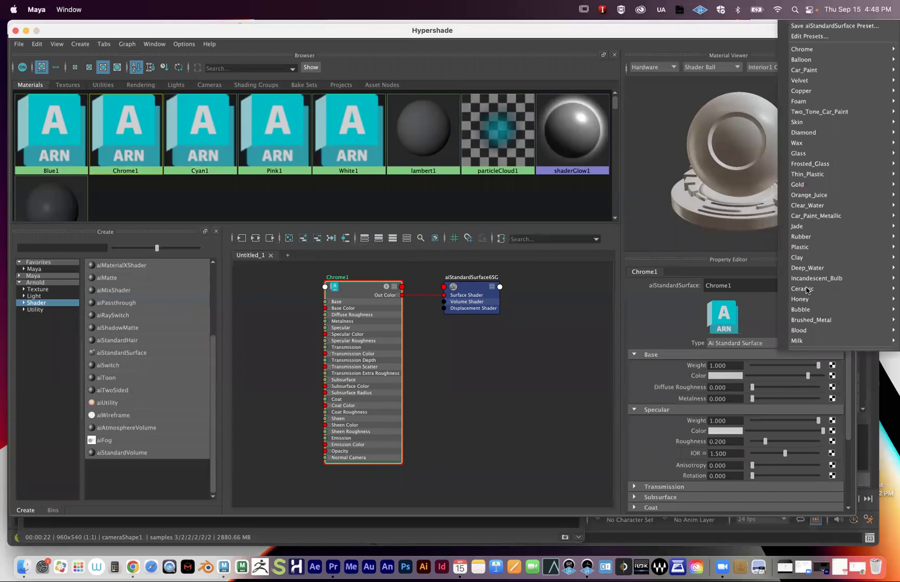
click(633, 252)
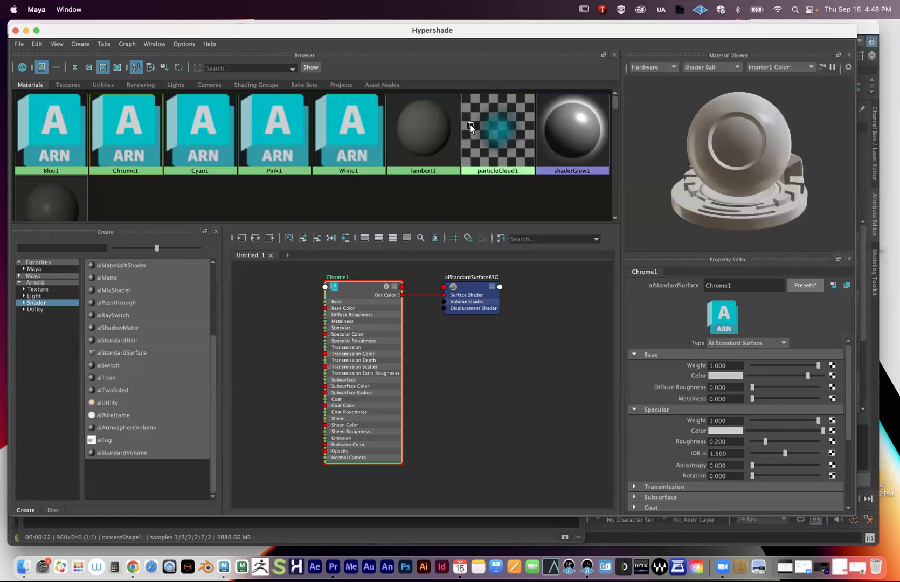
Step: Replace Chrome1's settings with the Chrome preset and review its base and specular attributes
drag(492, 31, 274, 62)
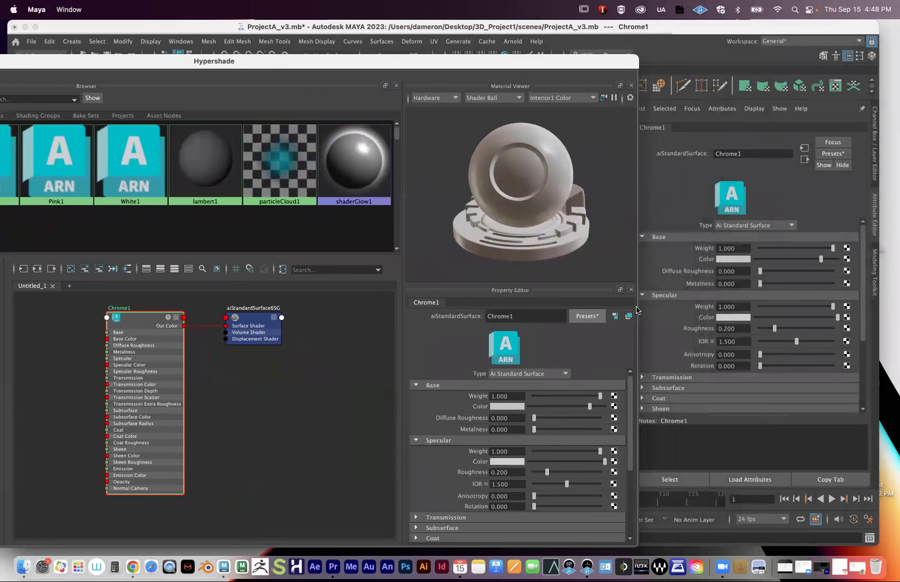
click(586, 317)
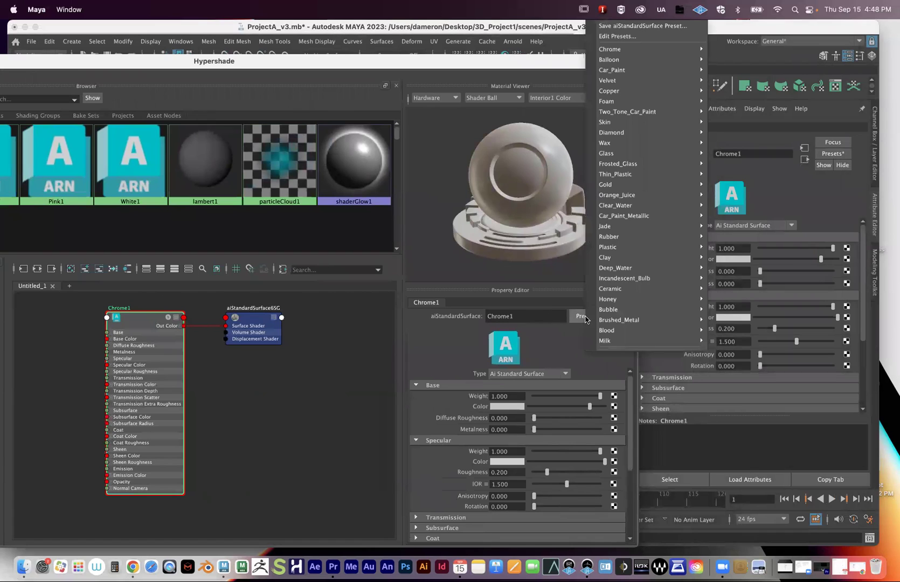
click(577, 316)
click(581, 315)
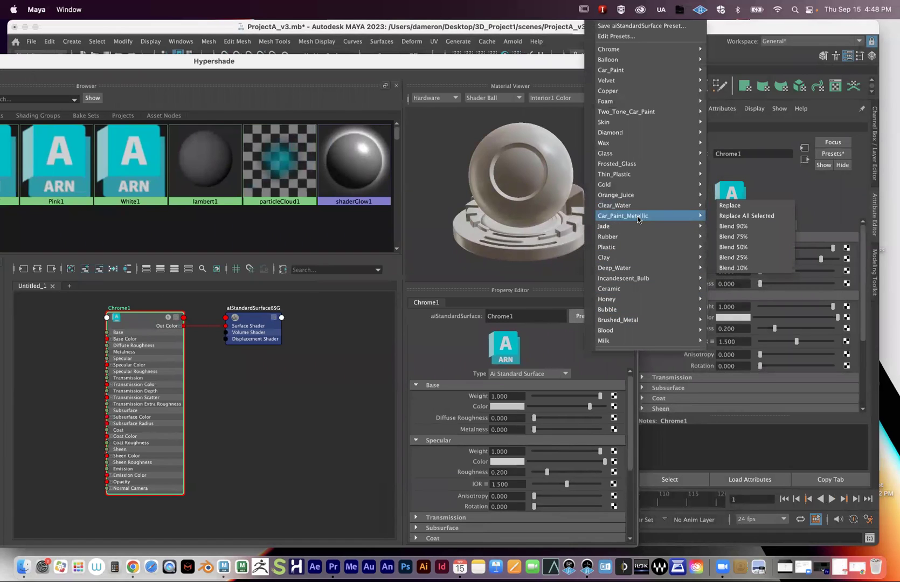
mouse_move(631, 253)
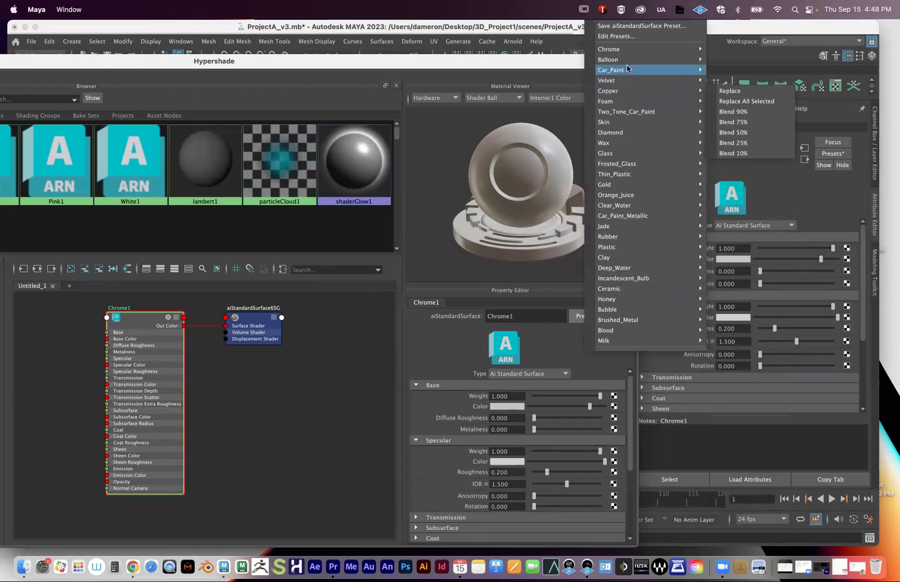
mouse_move(624, 50)
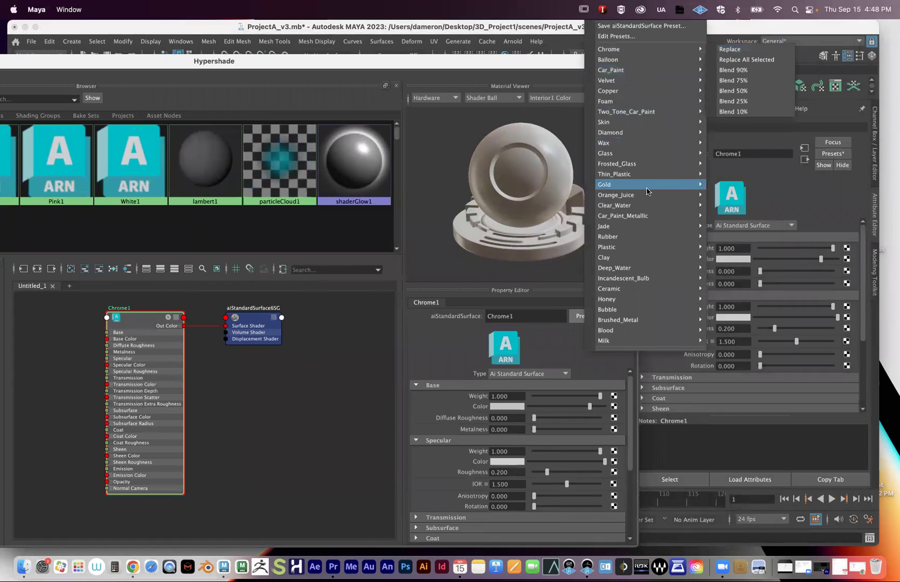
mouse_move(685, 185)
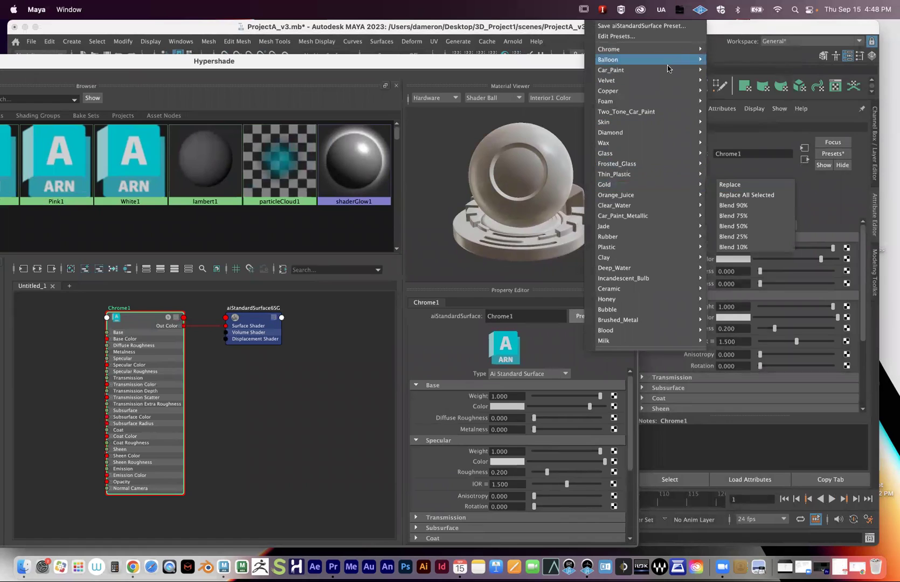
mouse_move(666, 50)
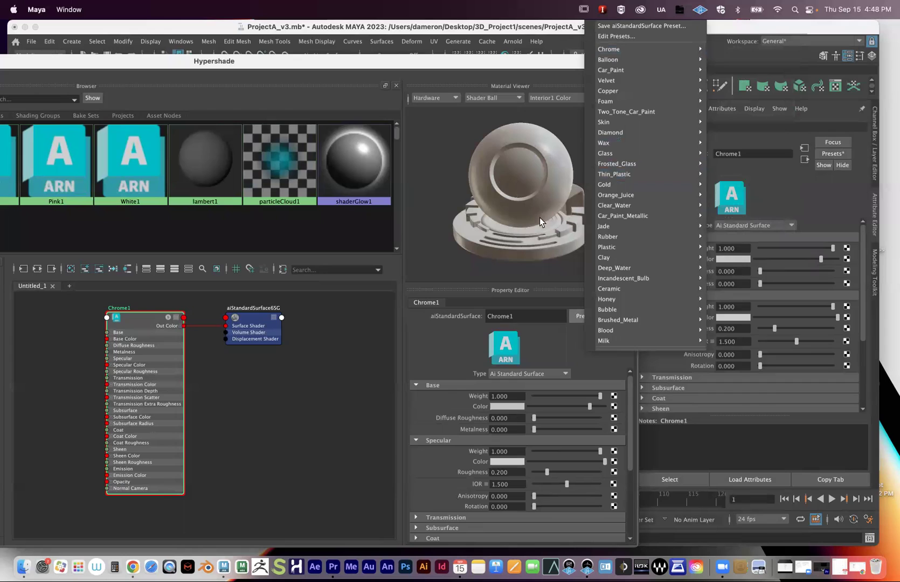
mouse_move(695, 59)
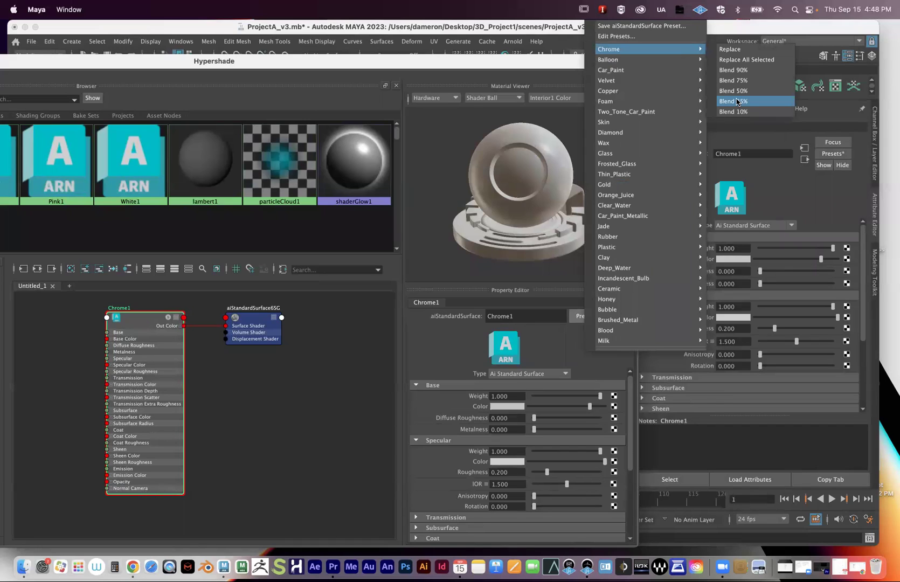
click(742, 50)
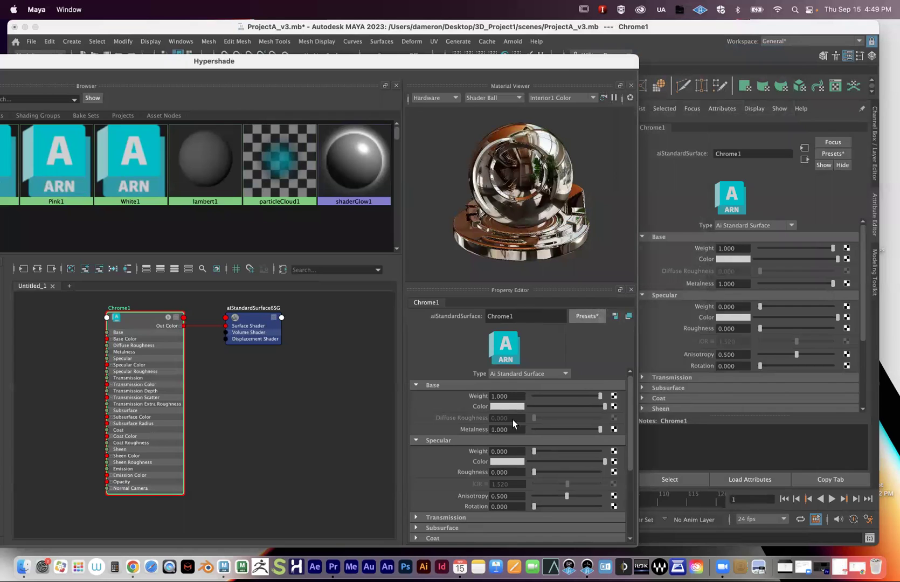
scroll(547, 434, down, 3)
scroll(512, 455, up, 3)
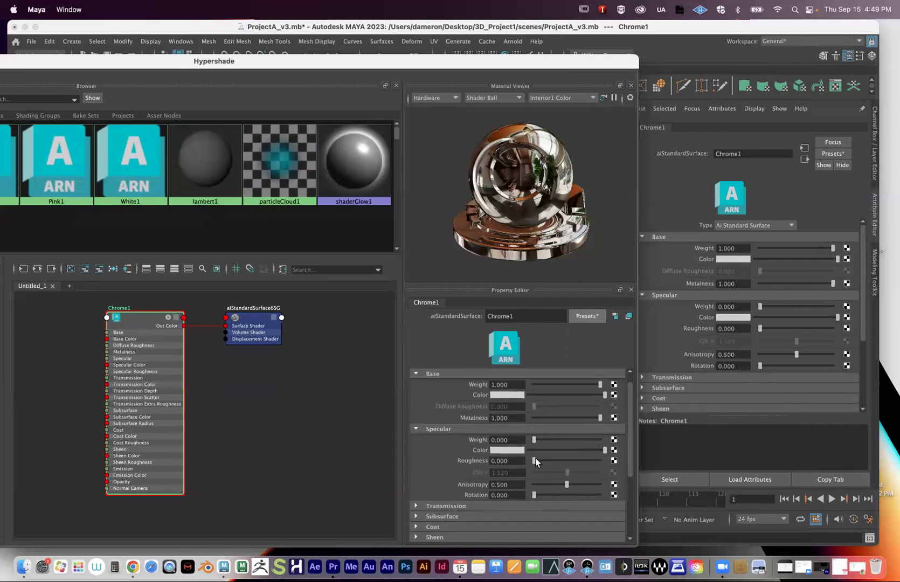
scroll(472, 399, down, 5)
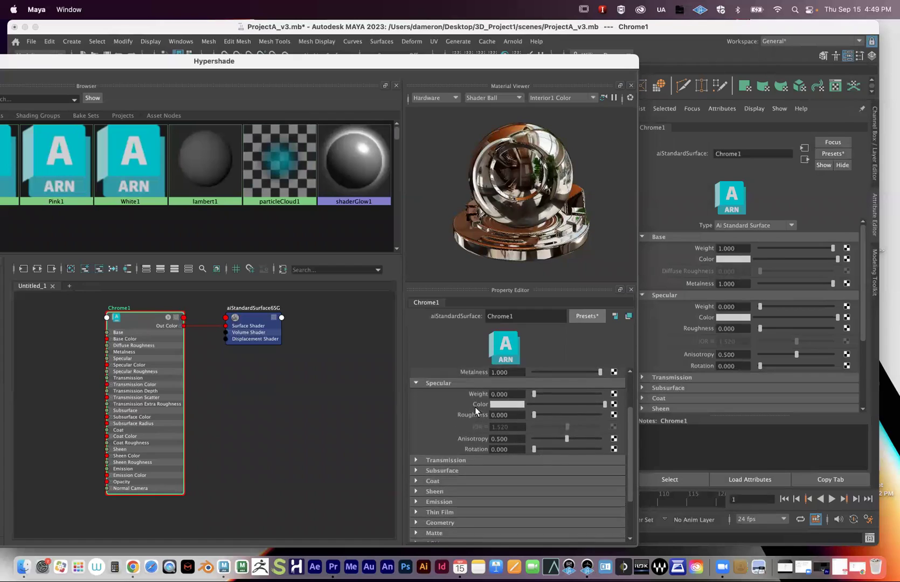
scroll(501, 446, up, 4)
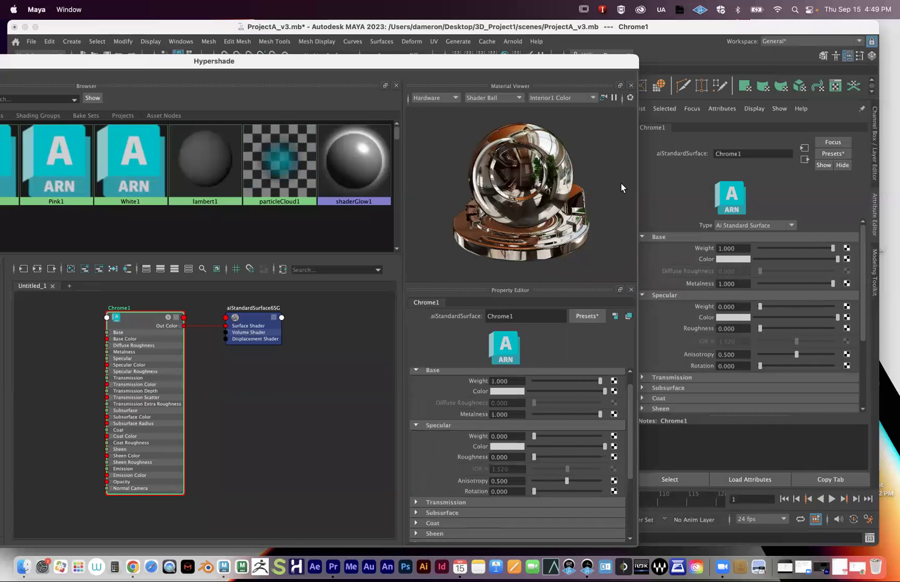
Step: Move Hypershade and the Arnold RenderView off the viewport, select all the scene geometry, and assign the White1 material to it
drag(302, 65, 876, 72)
drag(235, 80, 207, 461)
alt+drag(320, 250, 284, 258)
drag(243, 223, 331, 326)
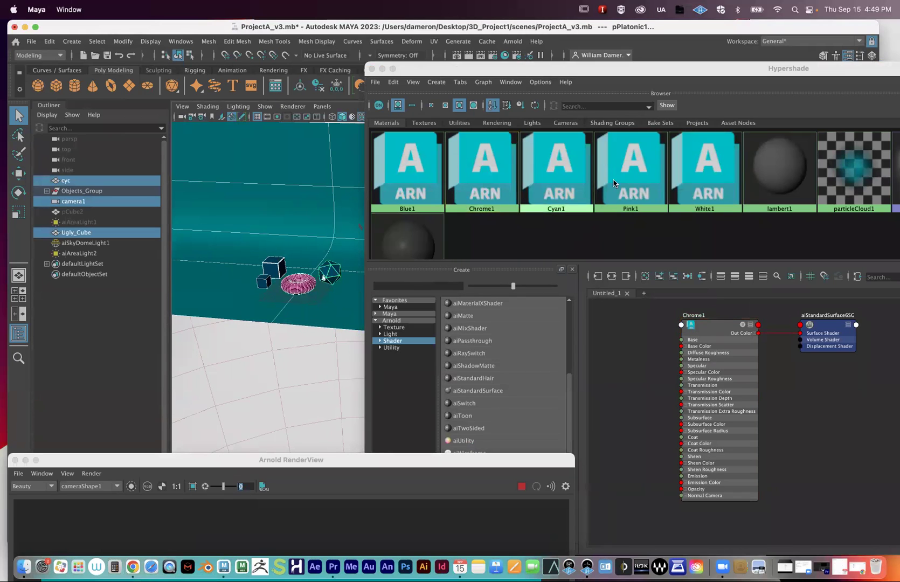
right_drag(708, 181, 714, 141)
Step: Select the torus and assign the Chrome1 material to it, viewing the still-life objects up close
click(295, 293)
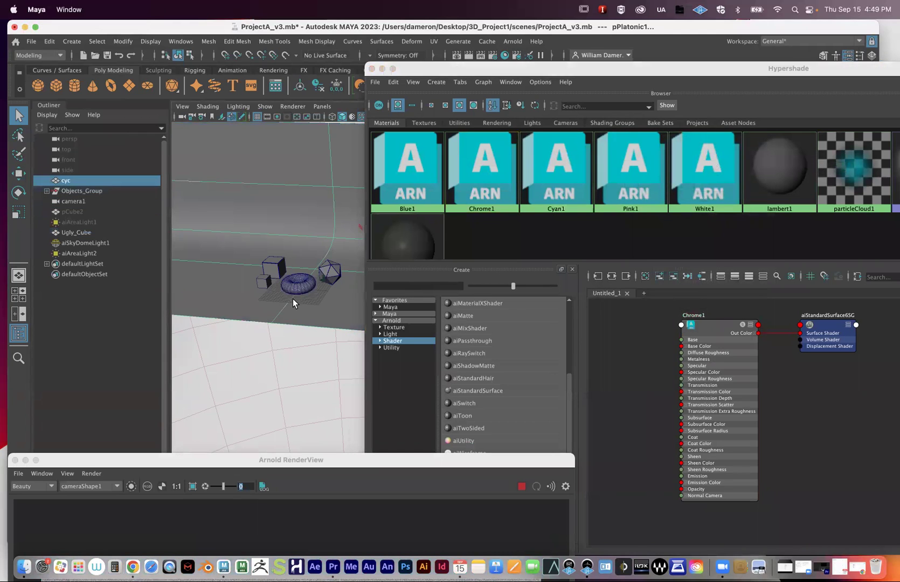
drag(669, 69, 547, 52)
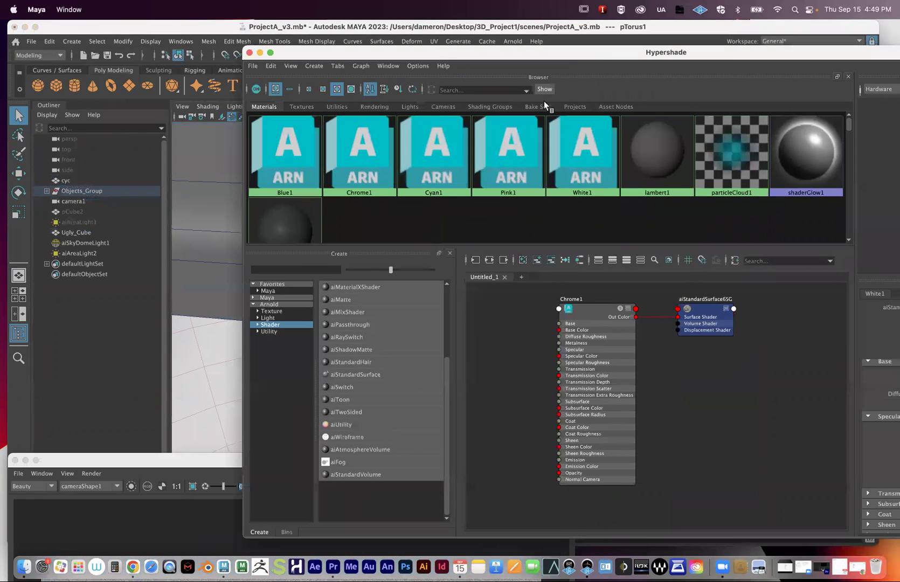
drag(364, 53, 611, 72)
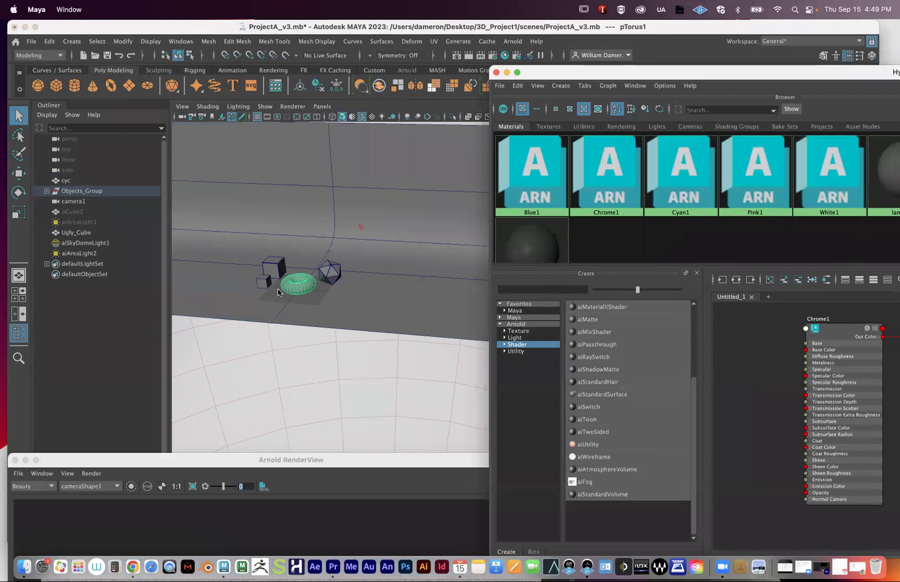
right_click(605, 178)
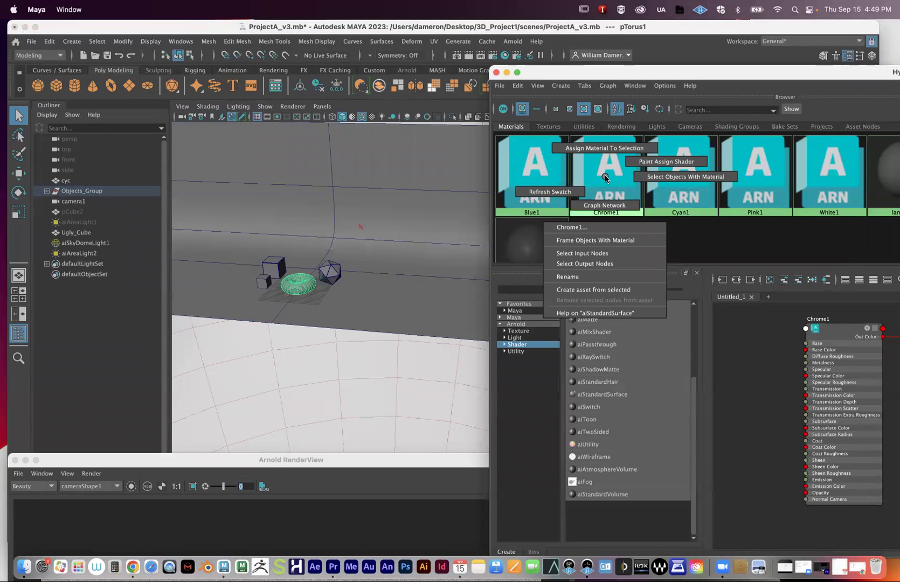
click(605, 148)
alt+drag(237, 297, 382, 286)
alt+right_drag(383, 286, 291, 377)
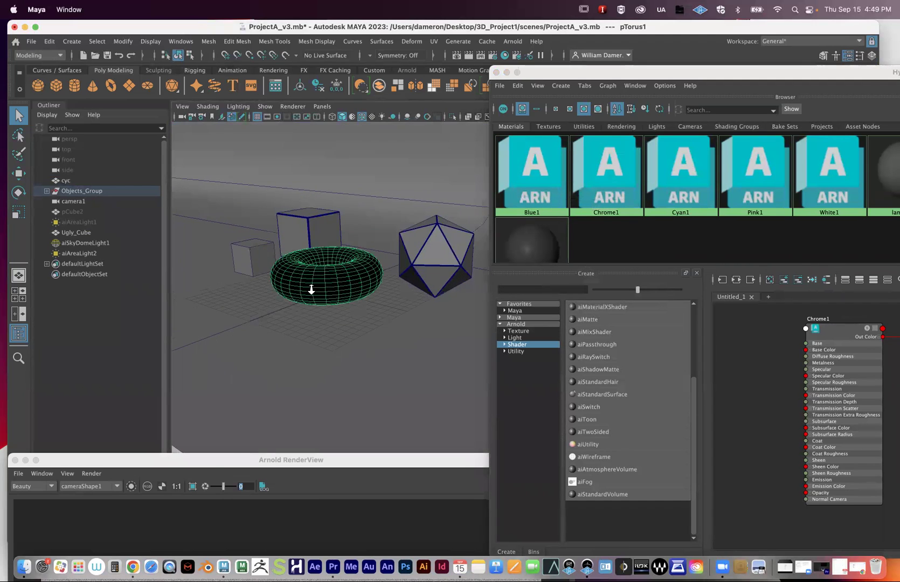
Step: Bring the Arnold RenderView into view and inspect the render of the chrome torus among the white objects
drag(216, 462, 261, 25)
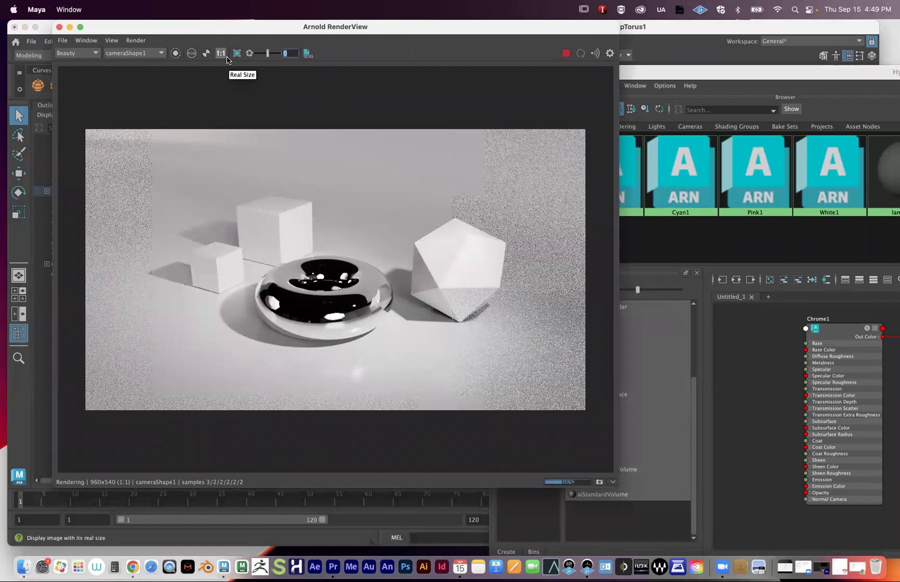
drag(226, 30, 425, 58)
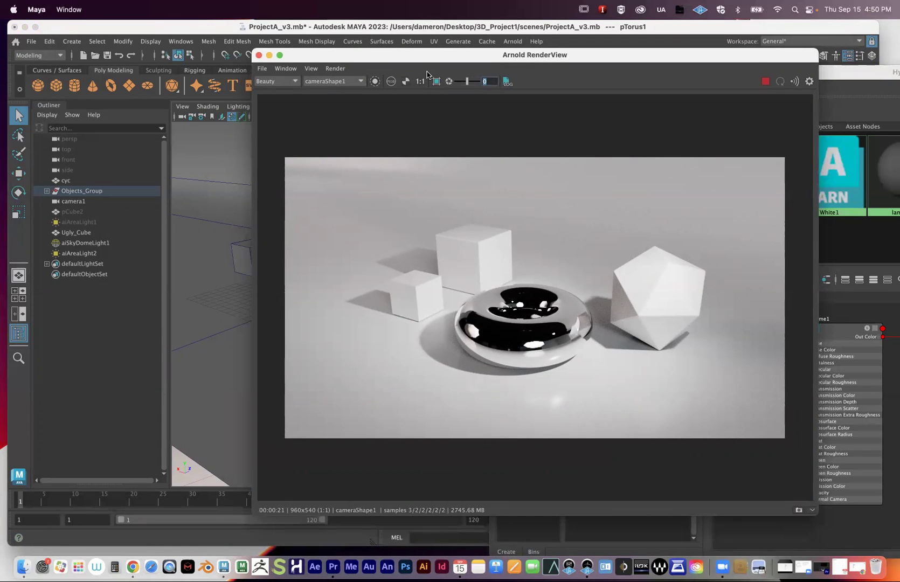
drag(371, 58, 90, 36)
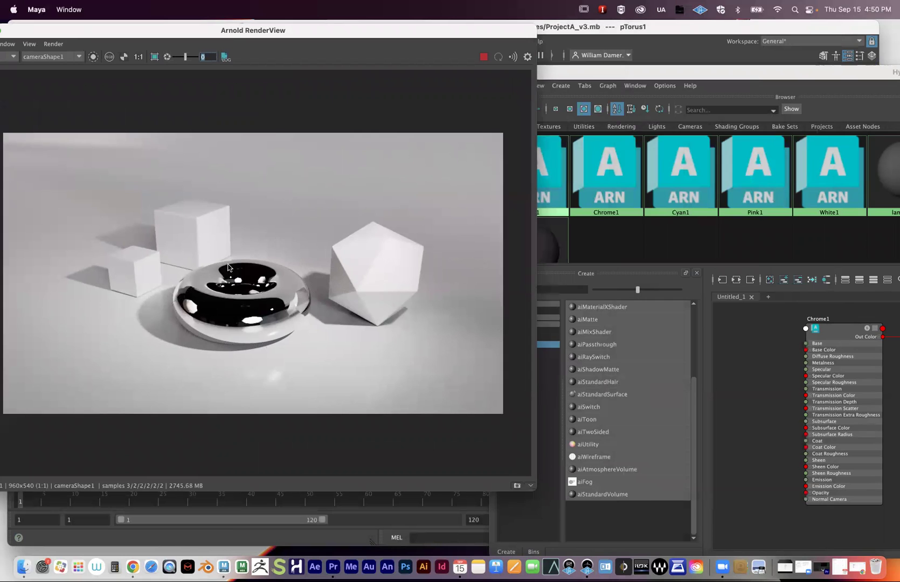
Step: Bring Hypershade back over the workspace and replace the Chrome1 material's settings with the Copper preset
drag(569, 64, 125, 18)
click(175, 137)
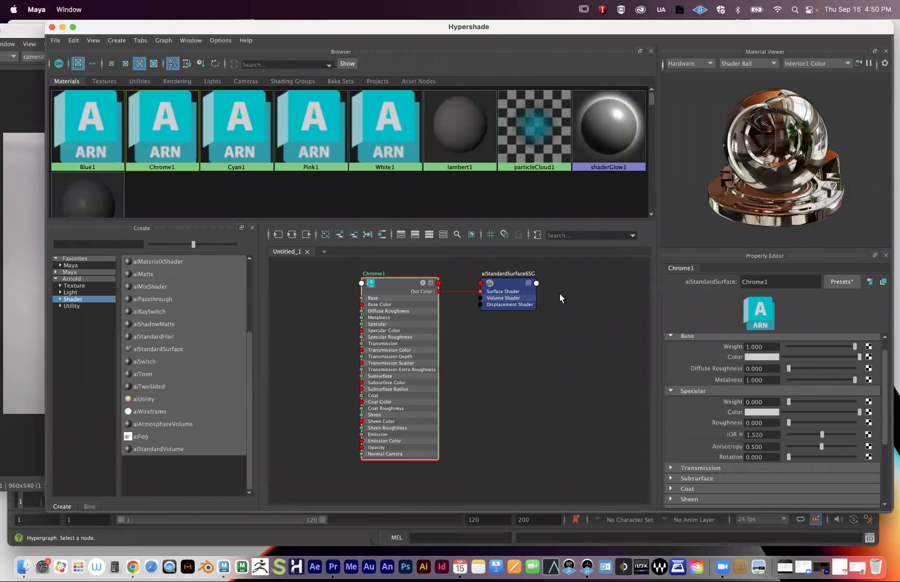
drag(275, 170, 176, 128)
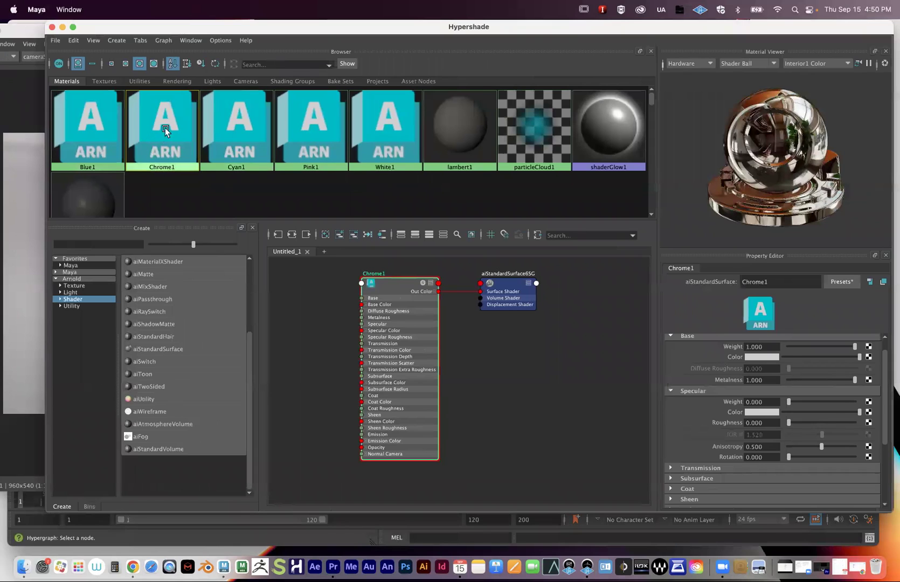
click(841, 281)
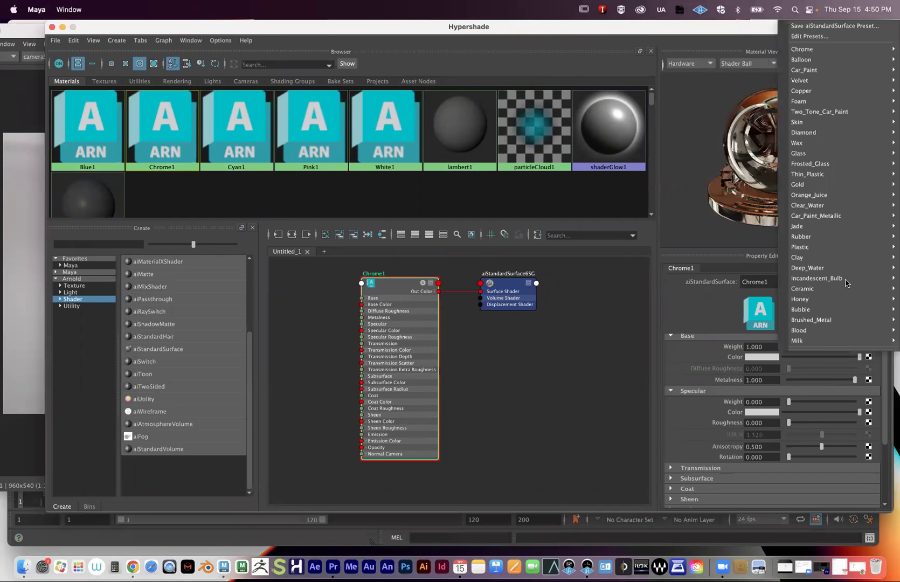
mouse_move(844, 120)
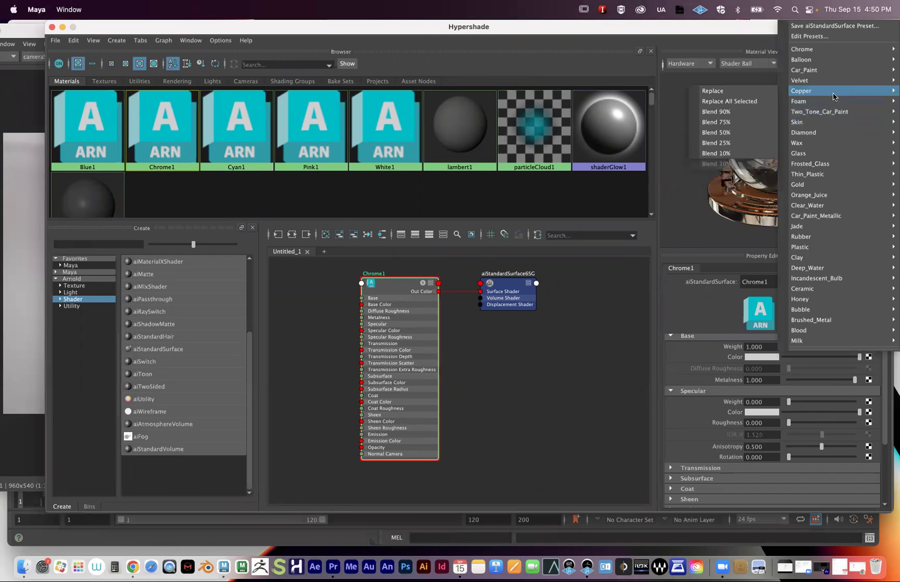
mouse_move(835, 101)
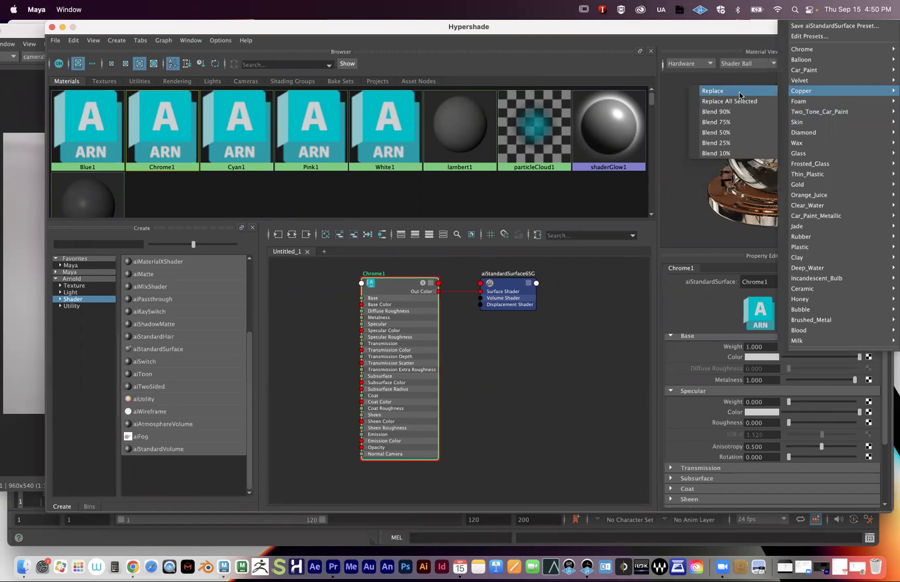
click(719, 101)
Step: Rename the Chrome1 material as Copper and uncover the render to check the torus
right_click(157, 131)
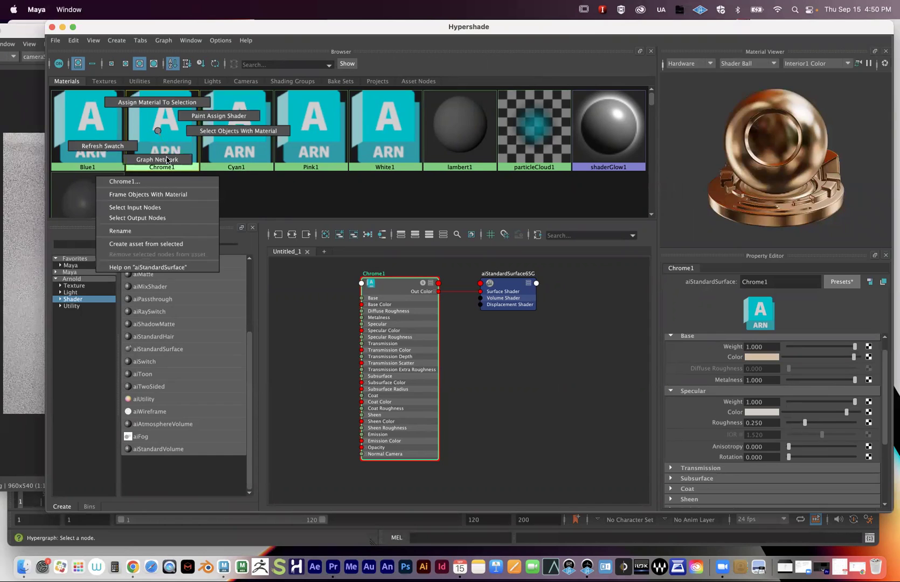
click(166, 98)
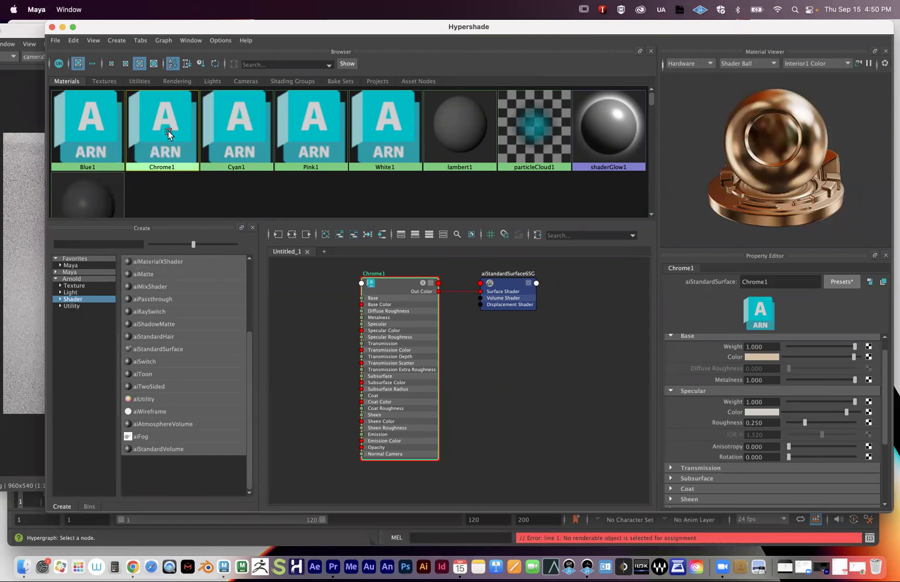
right_click(161, 134)
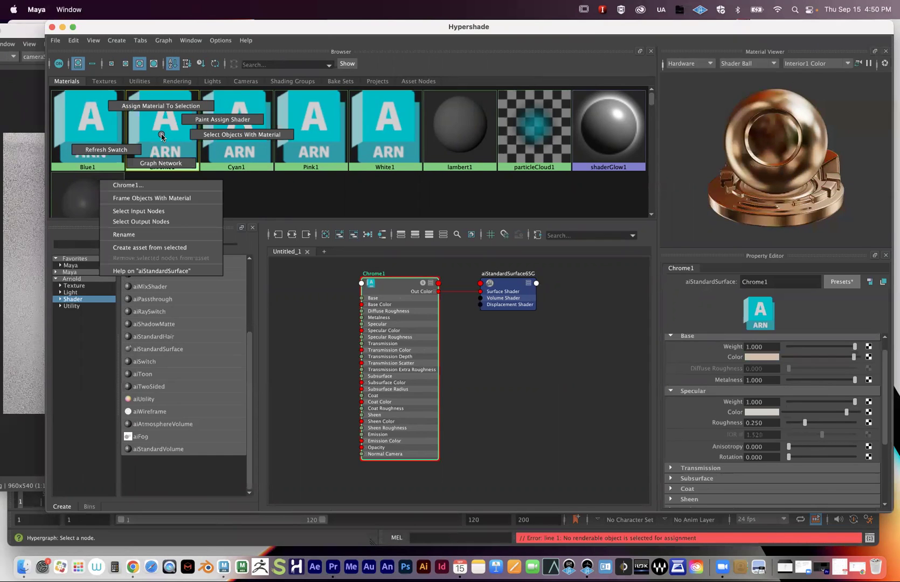
click(149, 235)
text(Coppe)
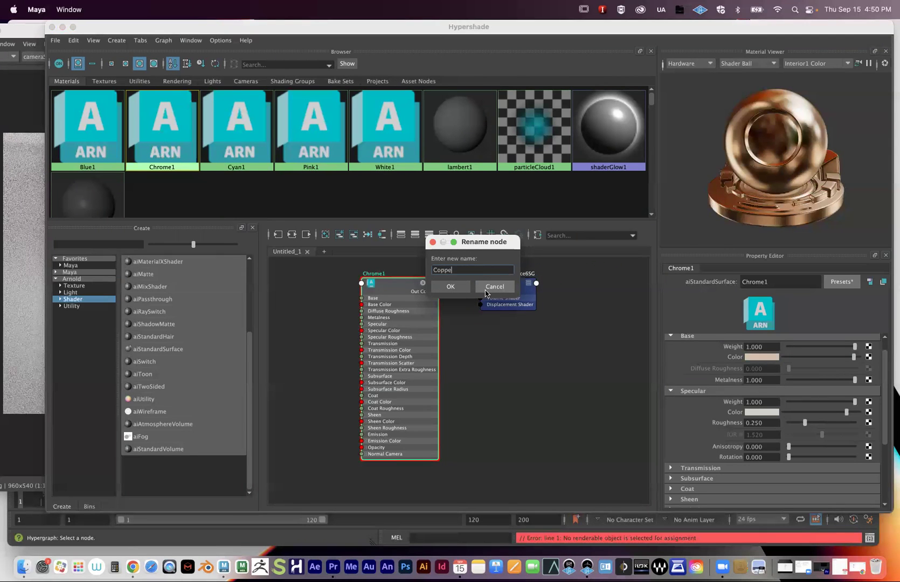
text(r)
key(Return)
drag(340, 26, 795, 133)
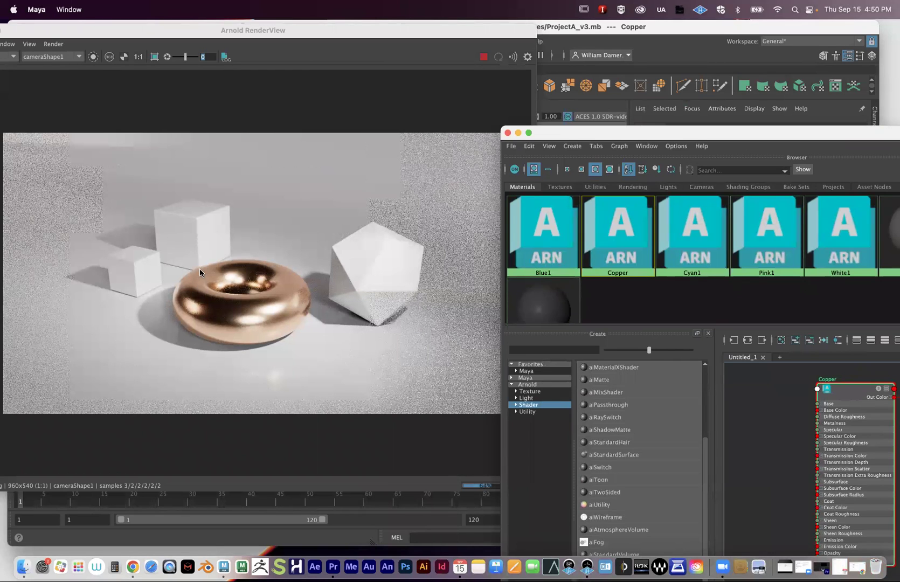
Step: Return to Hypershade and replace the Copper material's settings with the Glass preset
drag(596, 137, 149, 54)
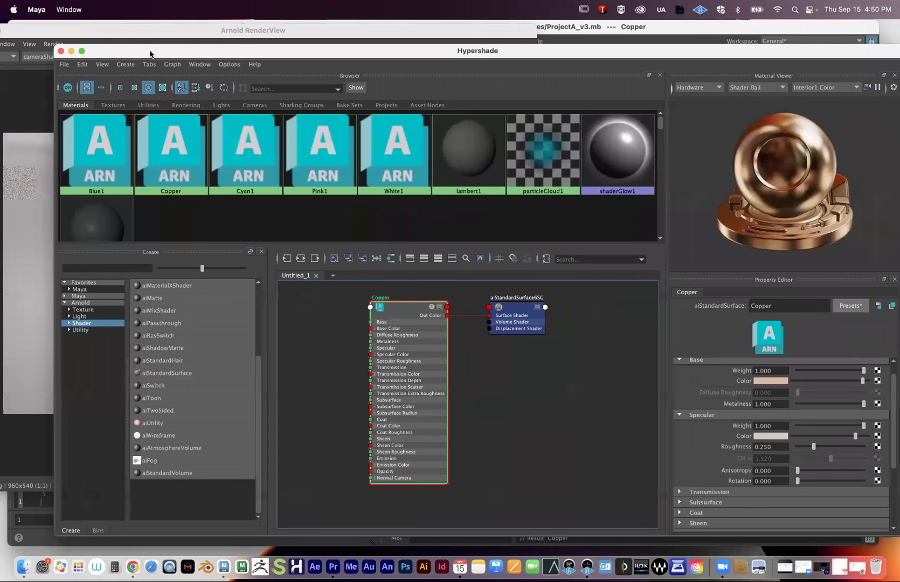
click(849, 306)
mouse_move(848, 307)
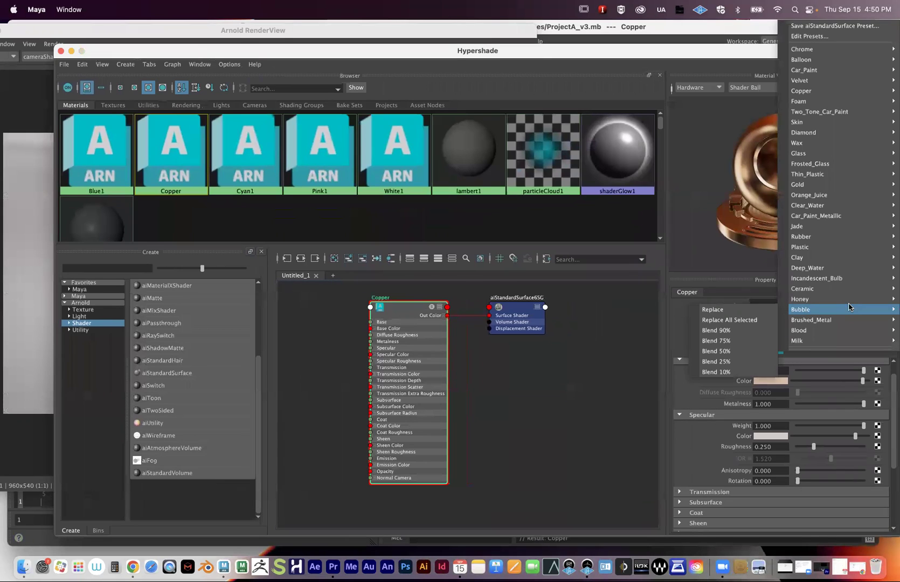
mouse_move(847, 147)
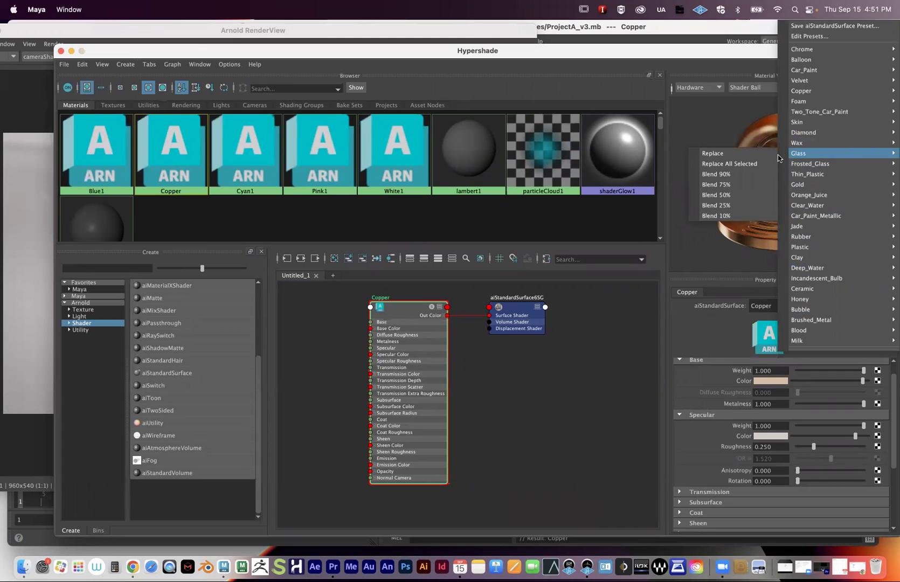
click(748, 158)
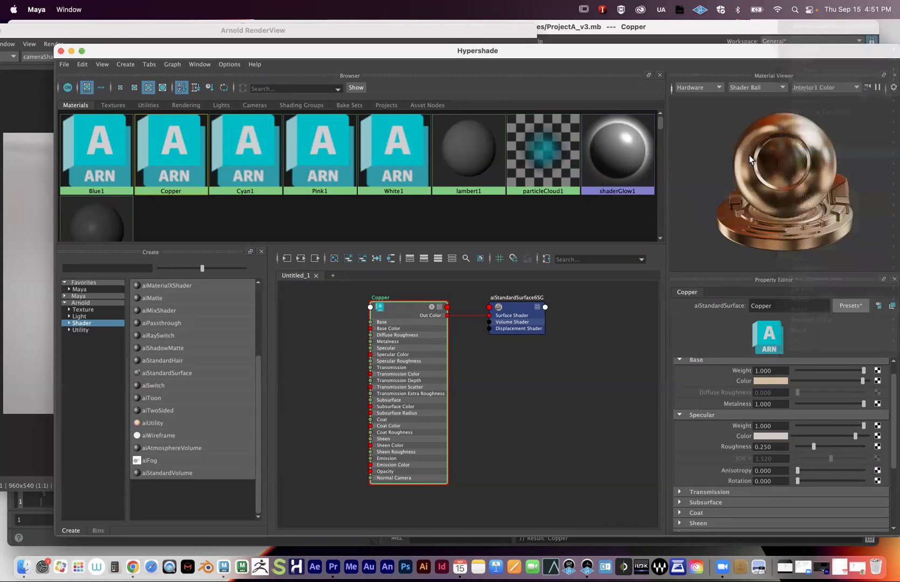
Step: Check the glass torus in the render and replace the Copper material's settings with the Gold preset
drag(365, 60, 886, 164)
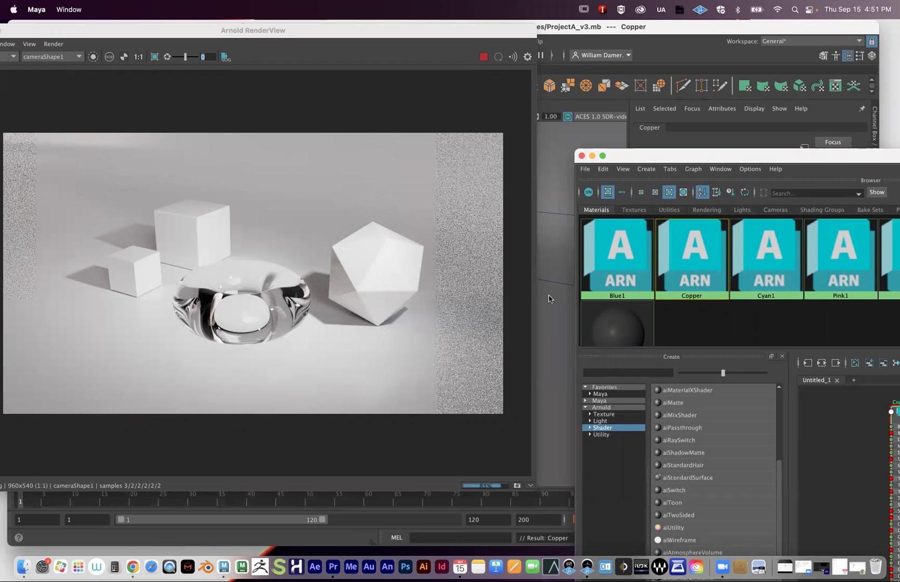
double_click(684, 157)
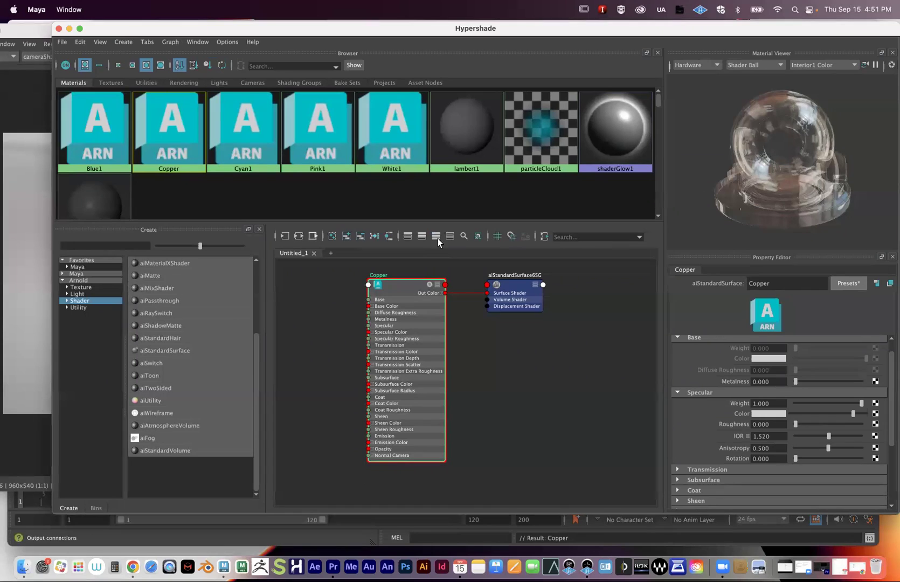
click(846, 284)
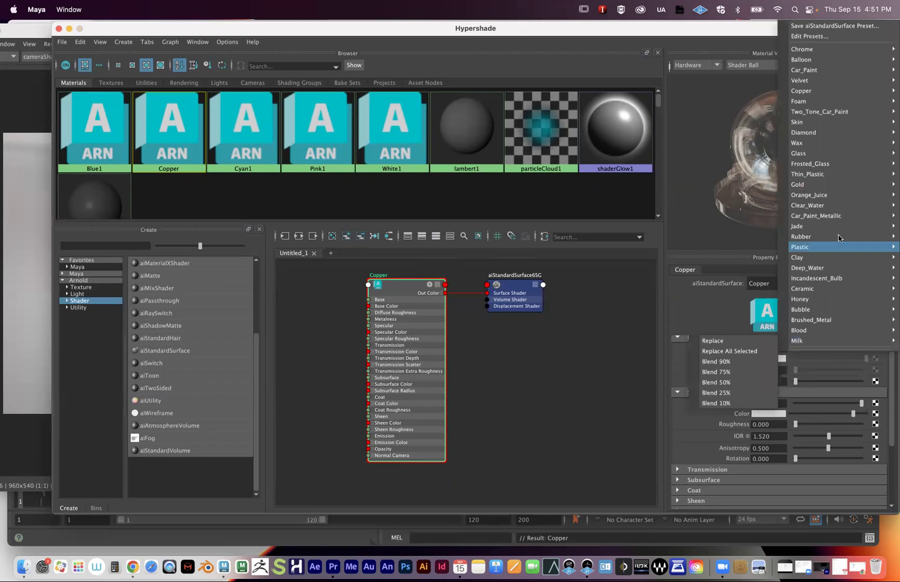
mouse_move(838, 231)
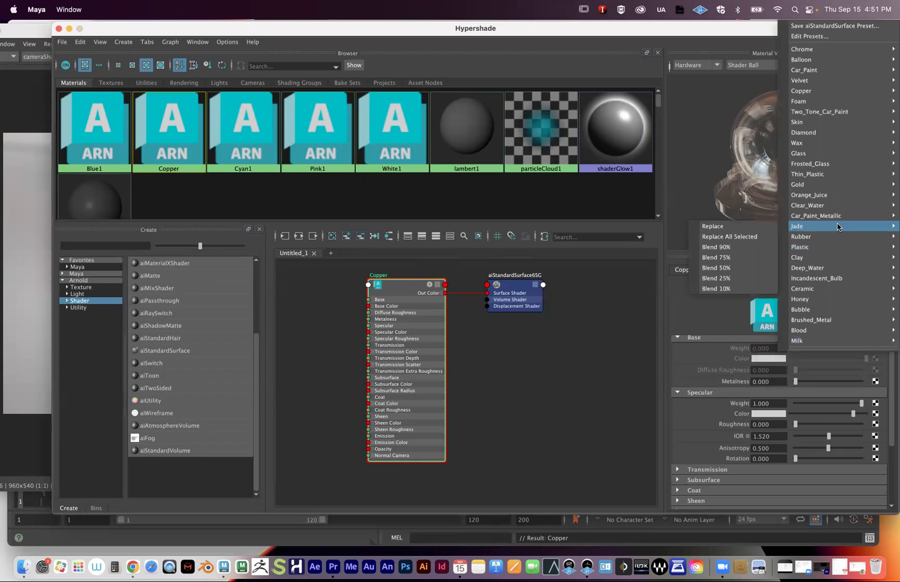
click(743, 184)
Step: Uncover the render to view the gold torus and delete Snapshot_13 from the stored snapshots
drag(244, 34, 656, 119)
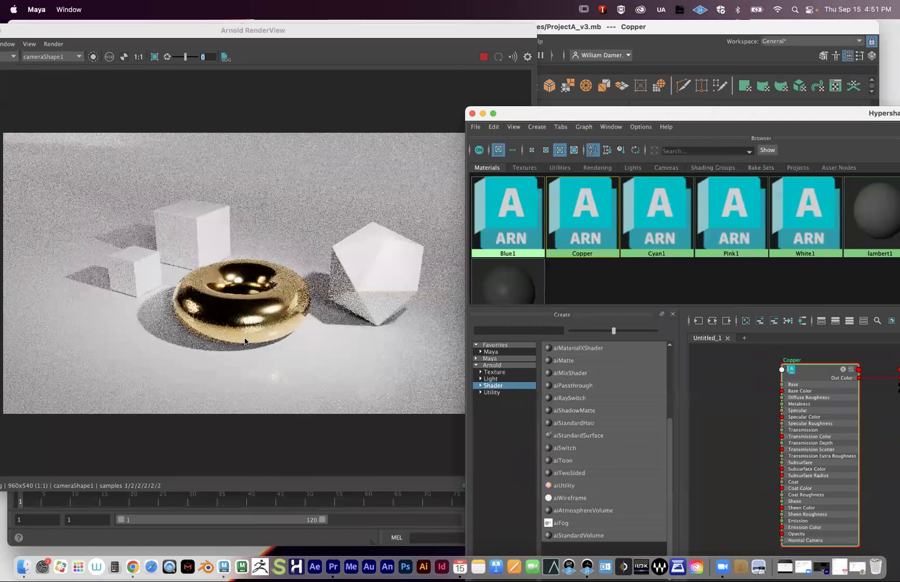
drag(235, 30, 282, 30)
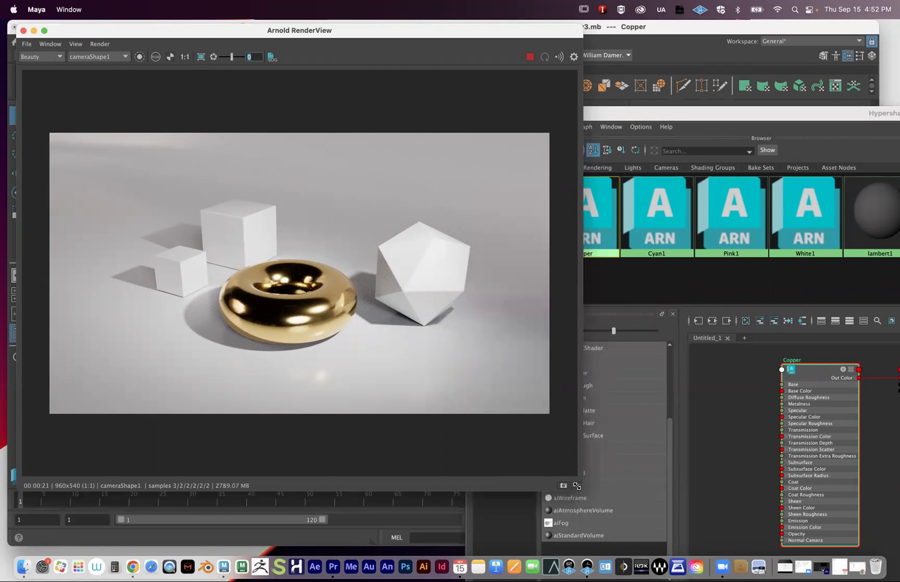
click(576, 486)
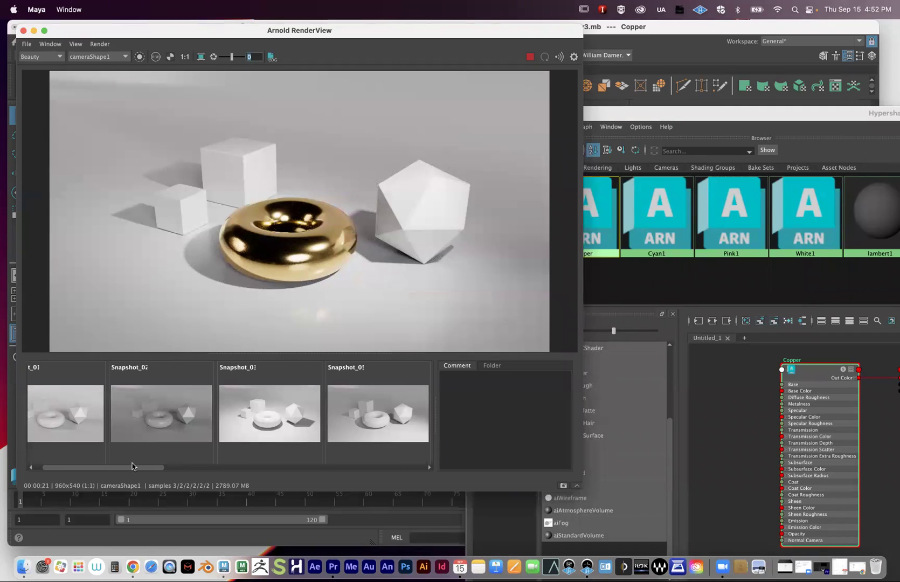
drag(137, 467, 297, 467)
right_click(395, 415)
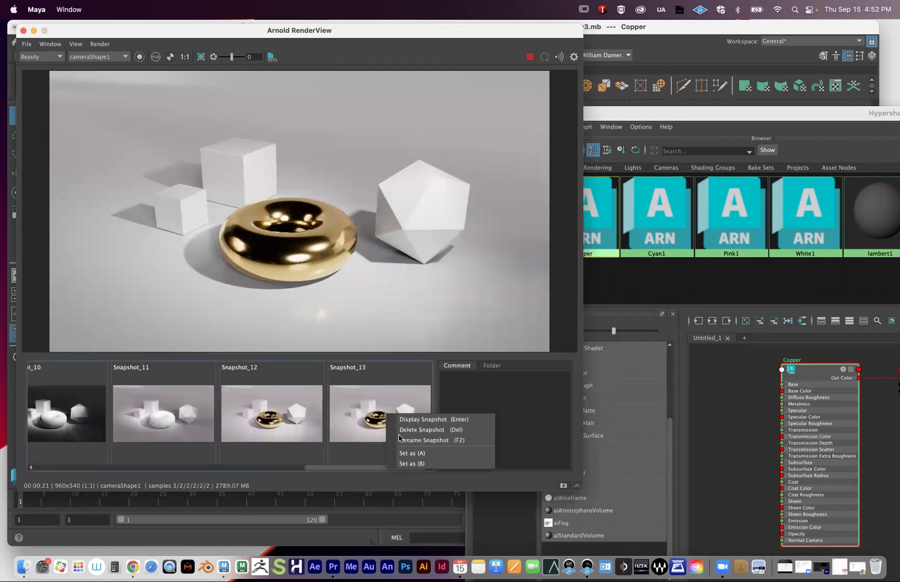
click(414, 430)
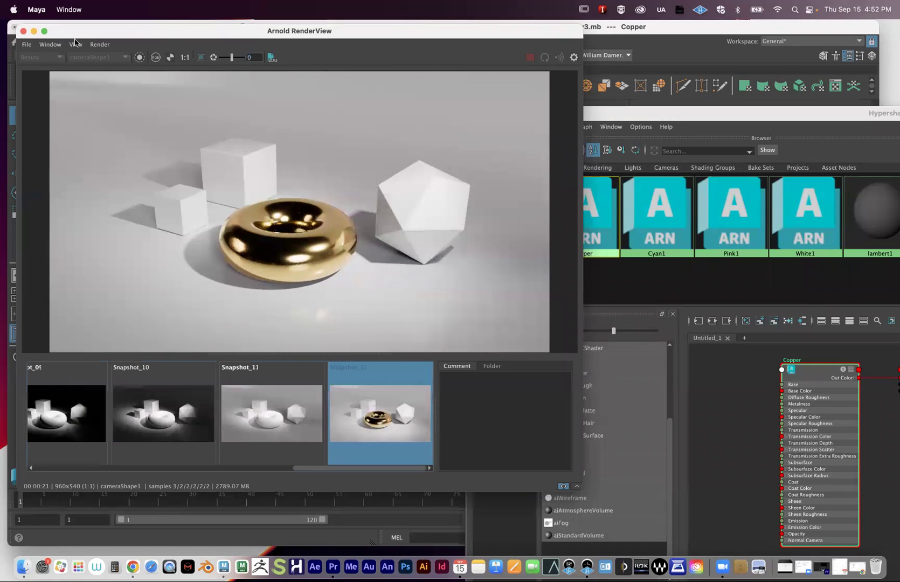
Step: Return to Hypershade and rename the Copper material as Gold
drag(62, 30, 81, 52)
click(643, 132)
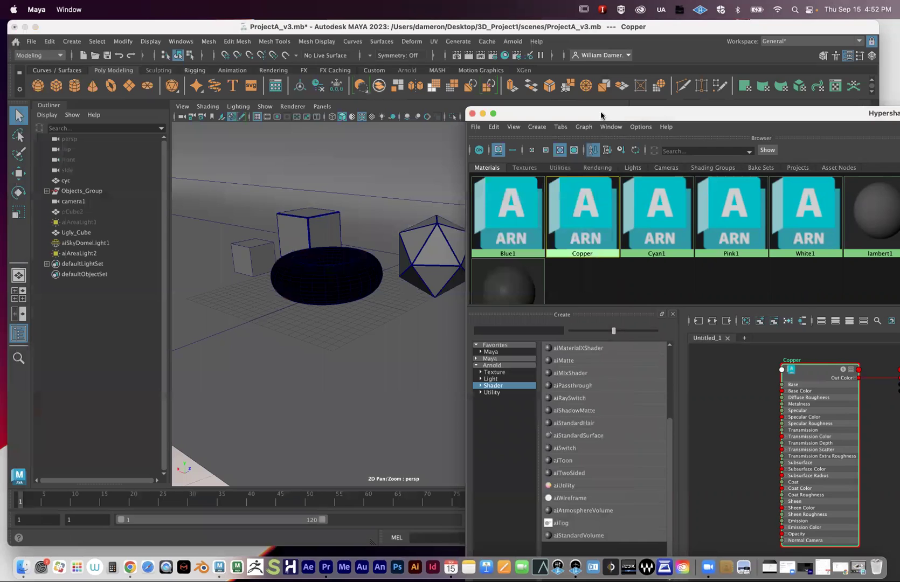
drag(601, 115, 436, 117)
right_click(415, 232)
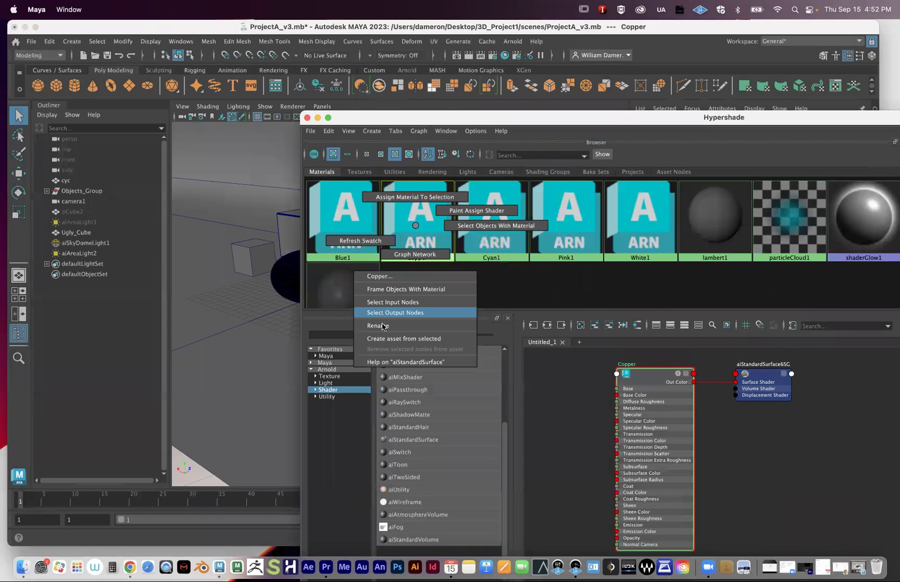
click(383, 325)
text(Gold)
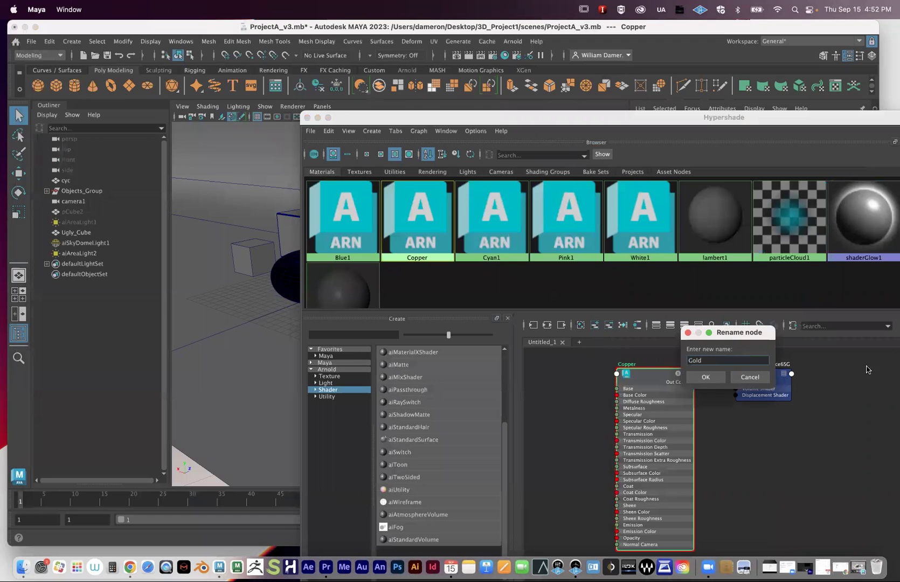
click(716, 378)
Step: Select aiSkyDomeLight1 and replace its HDRI image with church_interior_hdrmaps_com_free_016.exr from the HDRI_Maps folder
drag(367, 117, 203, 94)
click(202, 103)
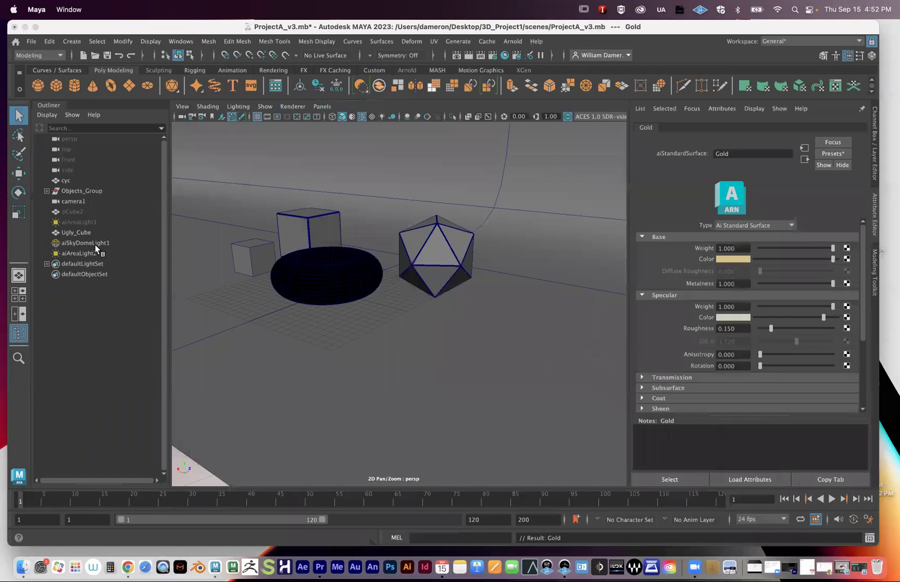
click(75, 243)
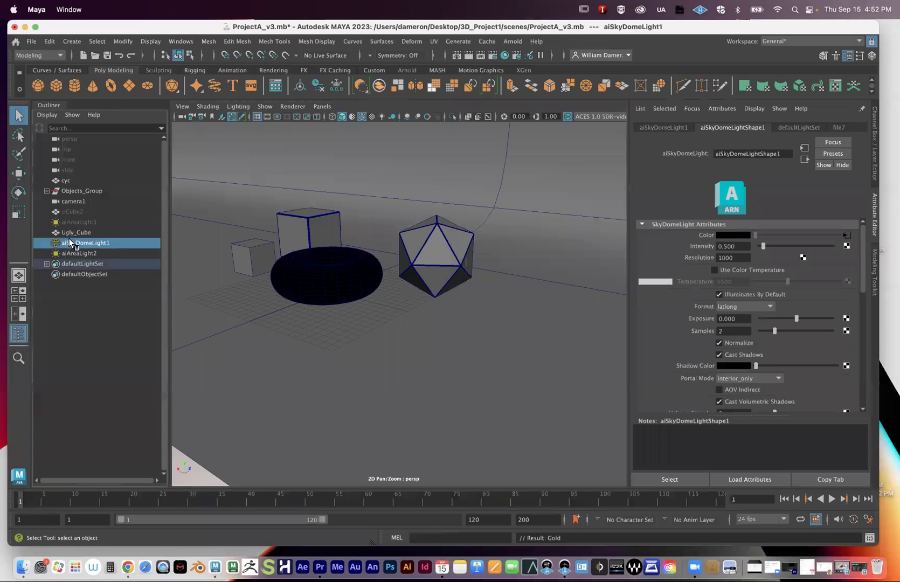
alt+drag(367, 269, 275, 255)
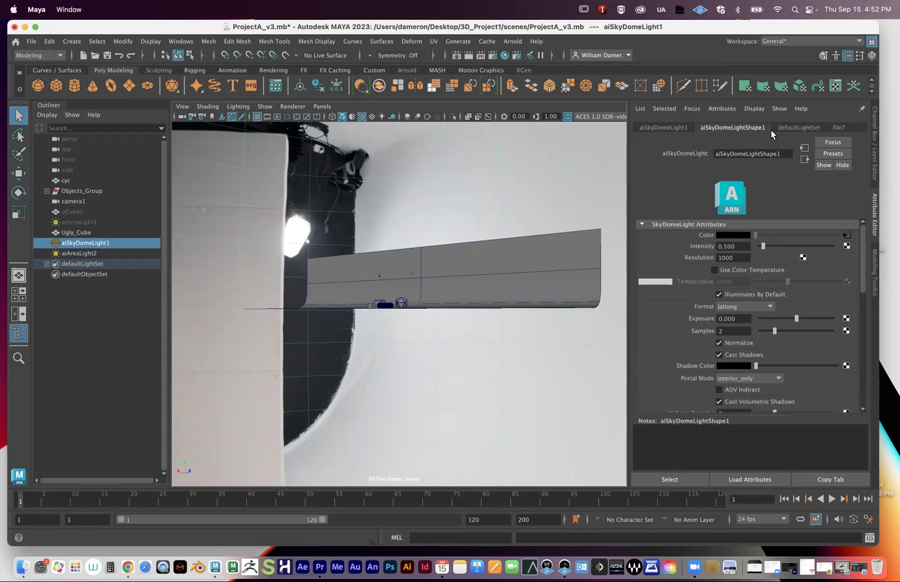
click(784, 127)
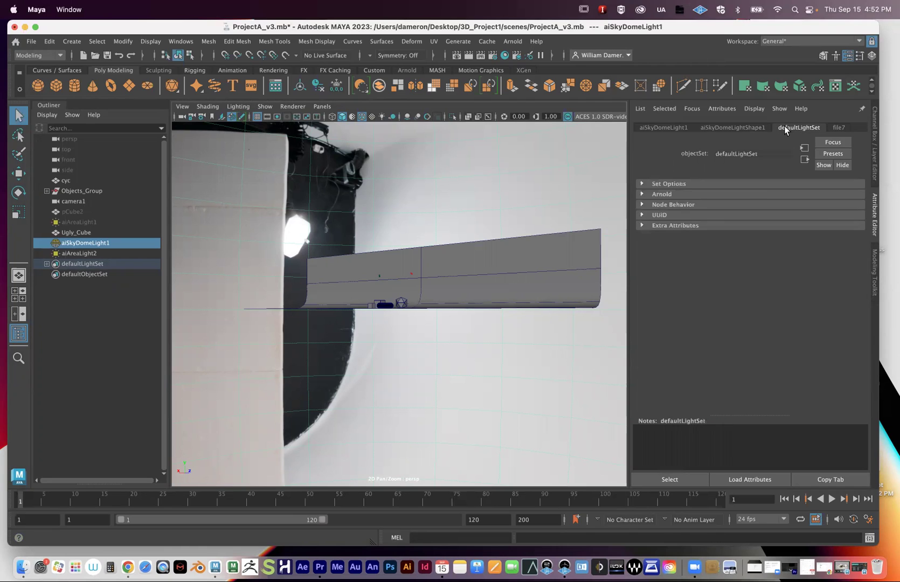
click(839, 127)
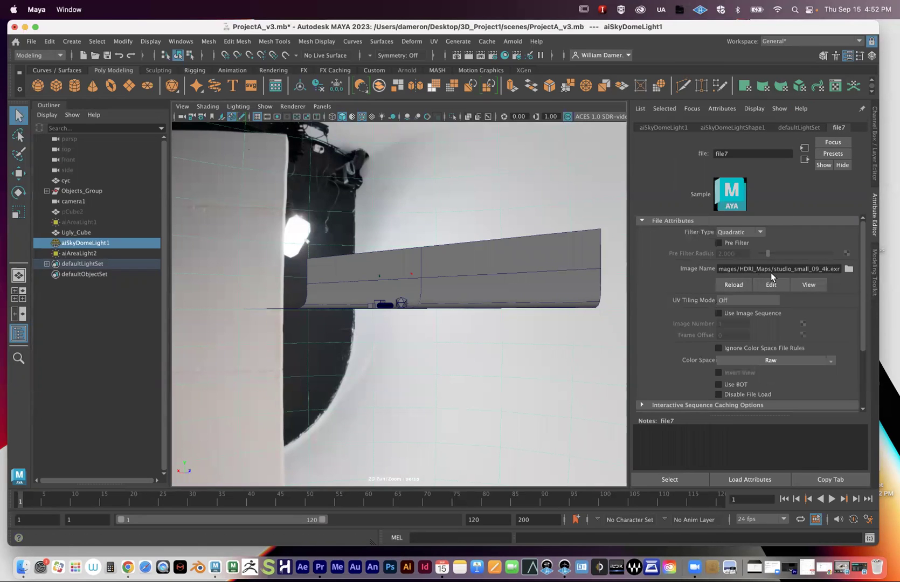
click(849, 269)
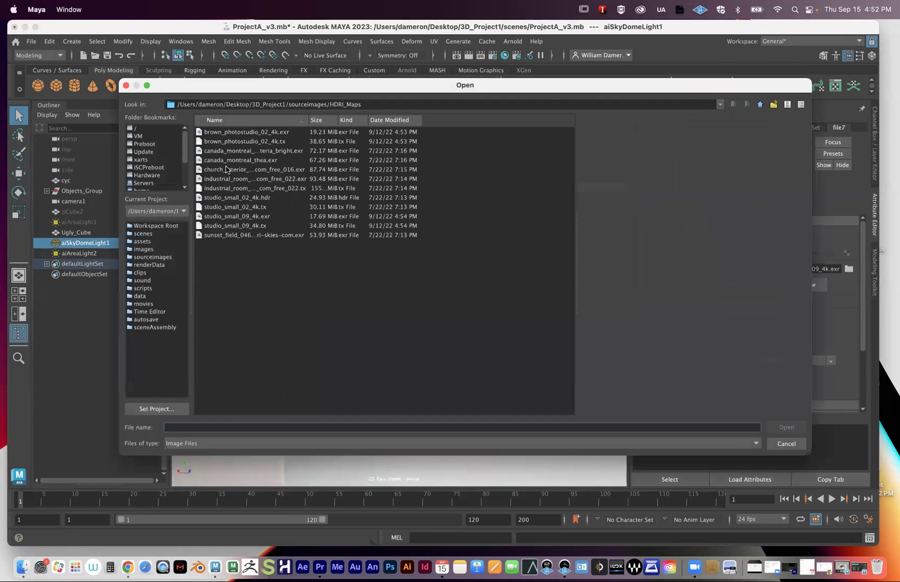
click(235, 171)
click(786, 425)
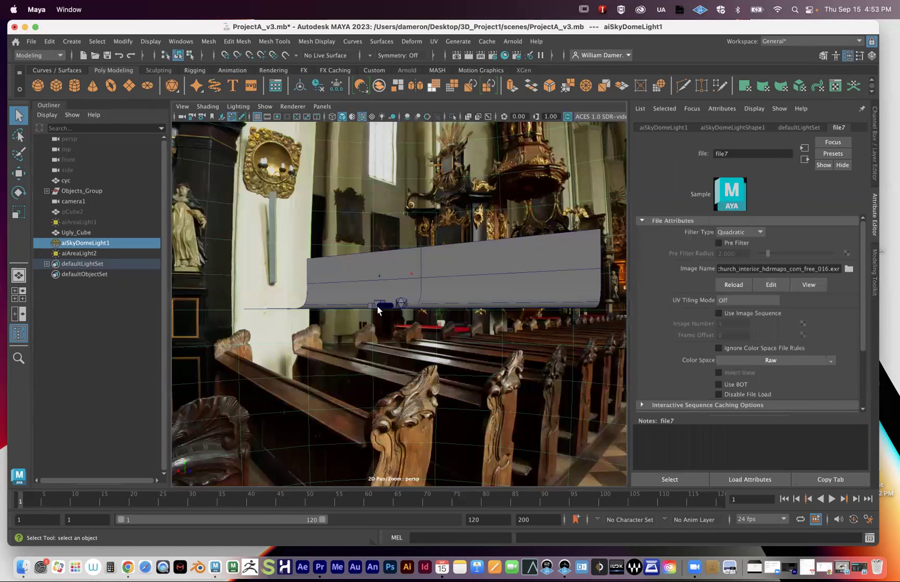
Step: Return to the Arnold RenderView, widen its window and show the live render lit by the church HDRI
alt+right_drag(398, 327, 459, 311)
mouse_move(459, 310)
alt+mouse_down()
mouse_move(381, 287)
mouse_move(446, 318)
alt+mouse_up()
alt+right_drag(446, 318, 504, 354)
click(839, 564)
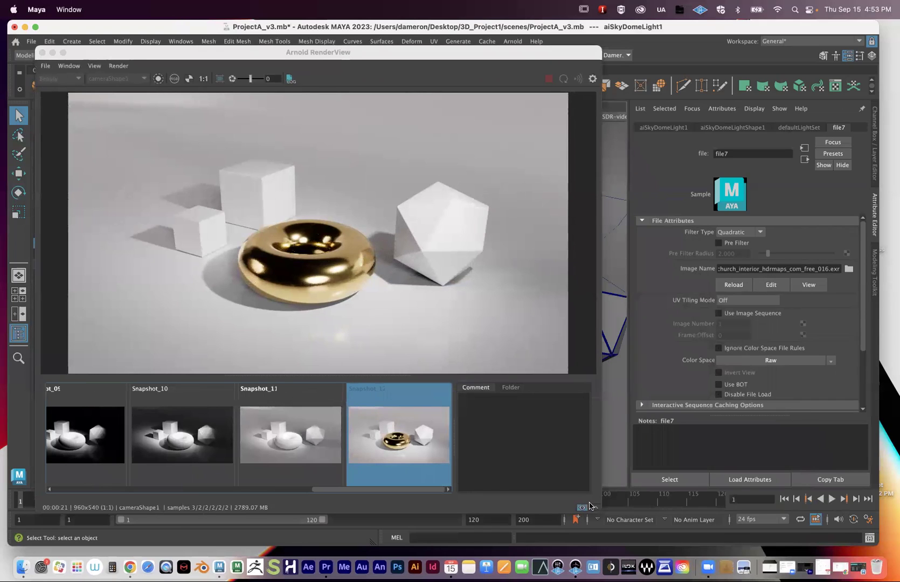
click(535, 295)
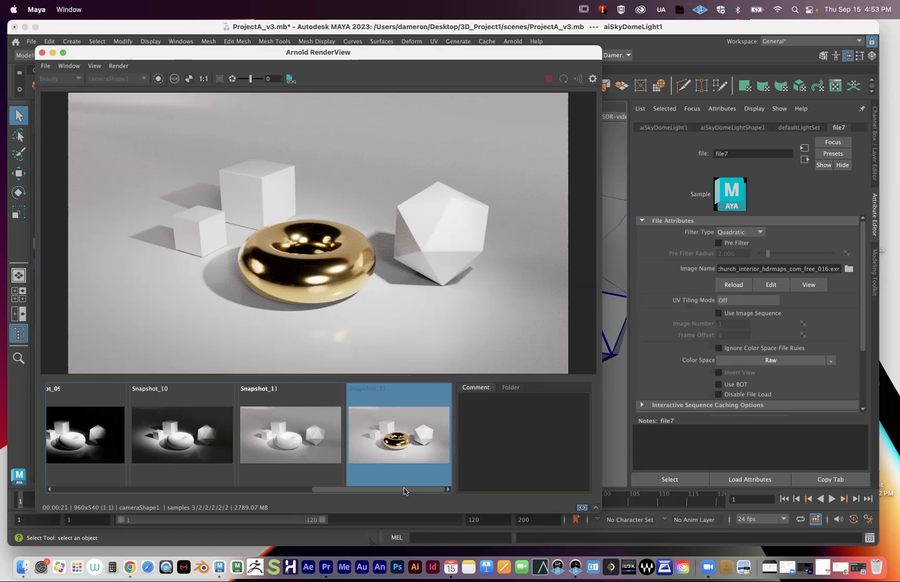
drag(598, 515, 674, 523)
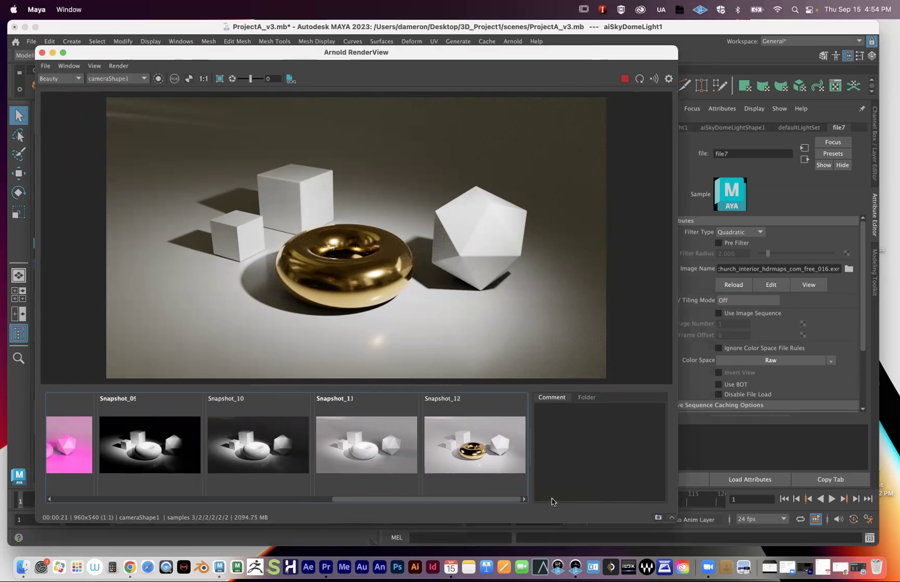
Step: Store a snapshot of the church-lit render and compare it repeatedly with Snapshot_12, looking at lighting and gold reflections
drag(437, 499, 518, 500)
click(462, 444)
click(386, 453)
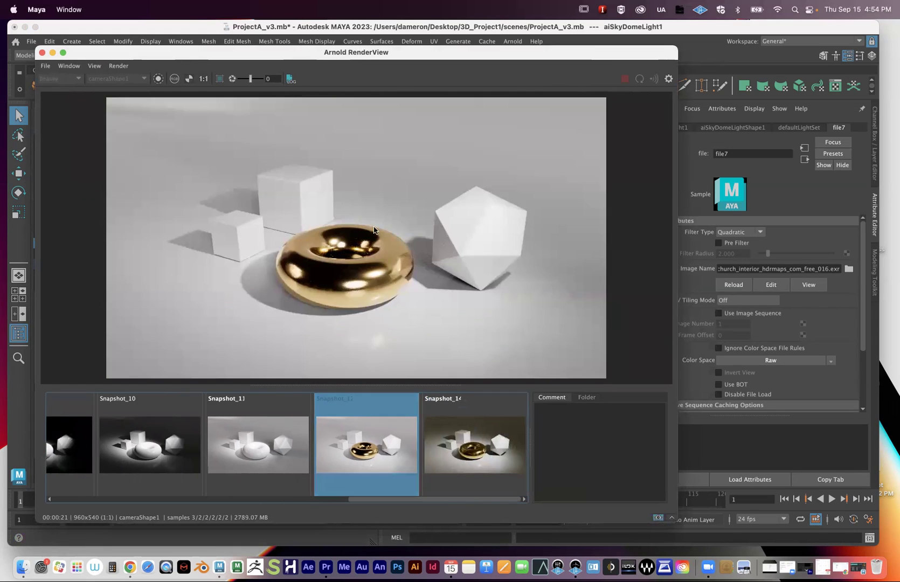
click(477, 447)
click(372, 454)
click(450, 466)
click(383, 470)
click(463, 478)
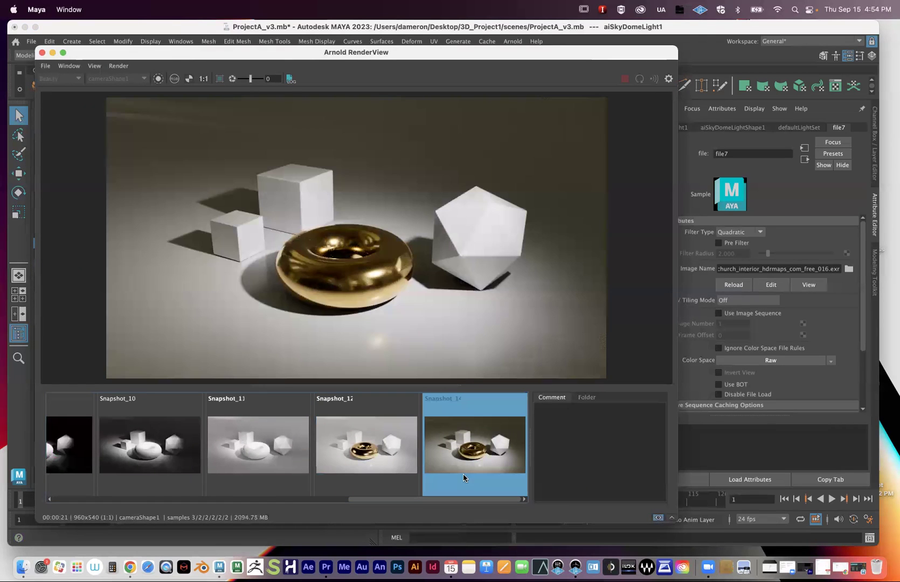
click(383, 455)
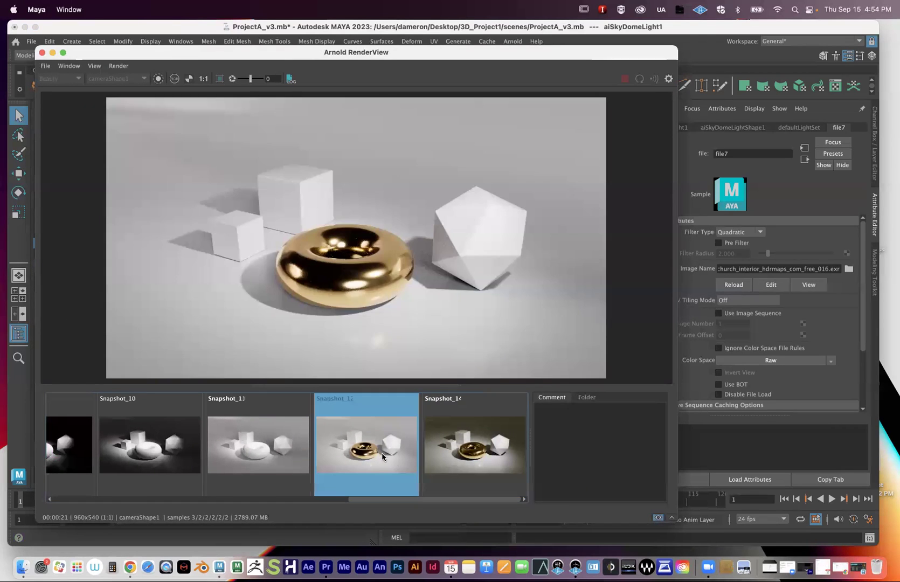
click(439, 459)
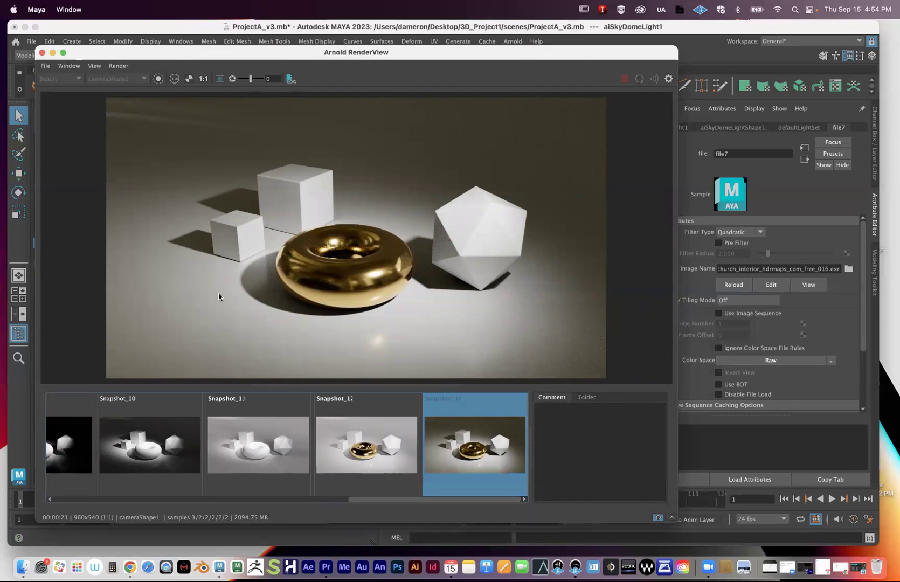
Step: Uncover the viewport, select the torus and turn on its smooth mesh preview
drag(157, 54, 620, 220)
click(385, 366)
scroll(425, 346, up, 6)
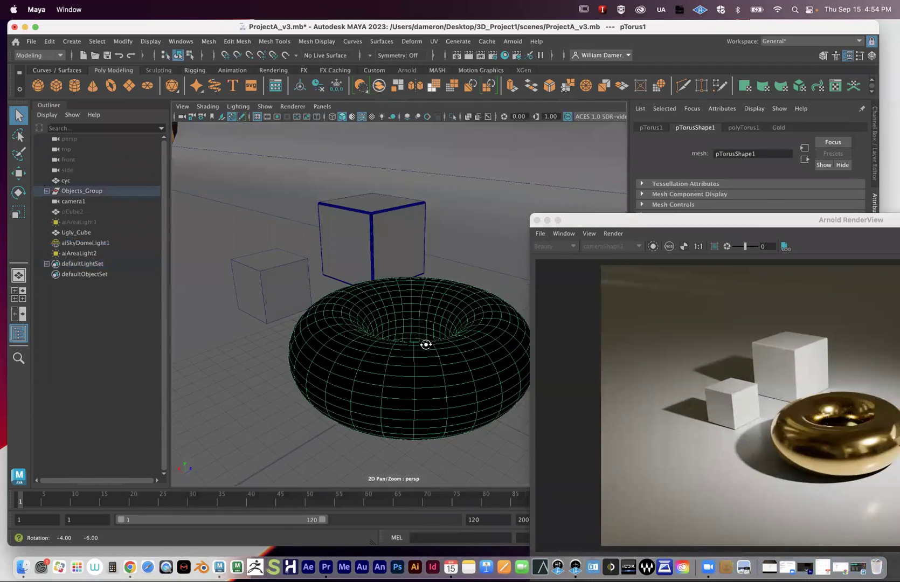
scroll(338, 279, down, 5)
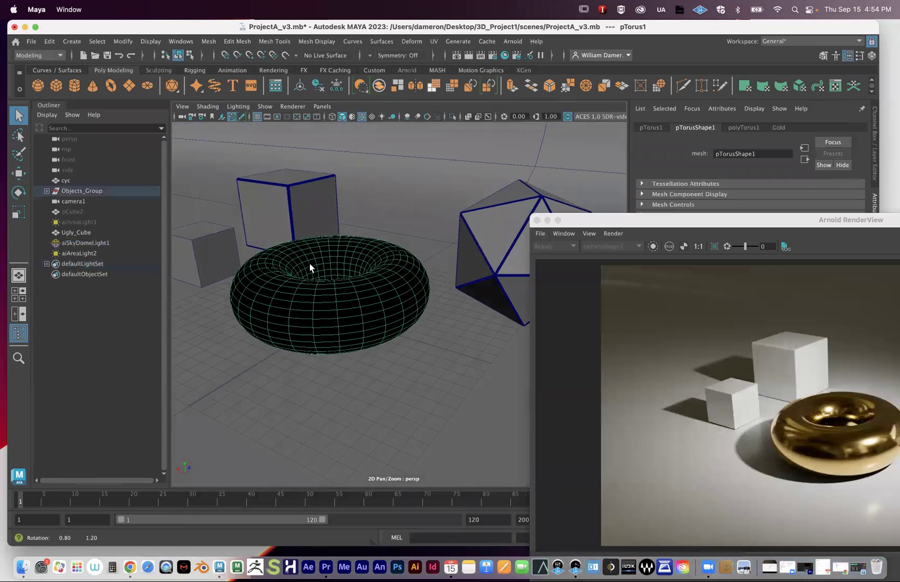
scroll(305, 267, up, 1)
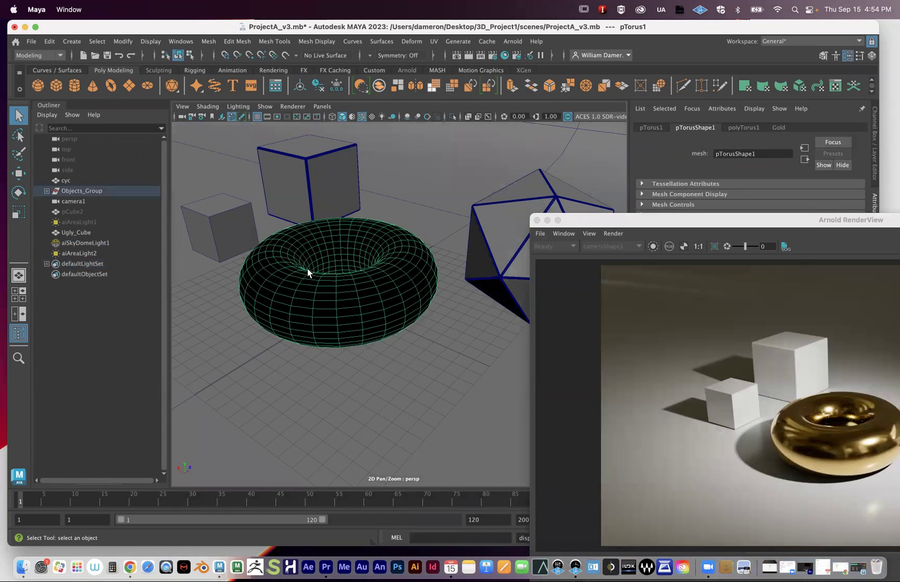
Step: Bring the Arnold RenderView back over the workspace and examine the gold torus's reflections and surface close up
drag(545, 221, 251, 145)
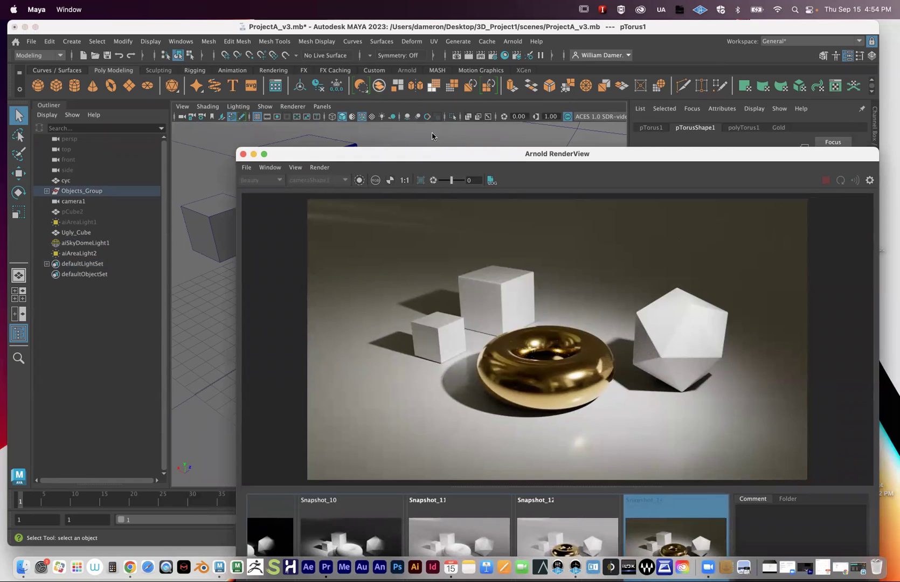
drag(430, 158, 293, 59)
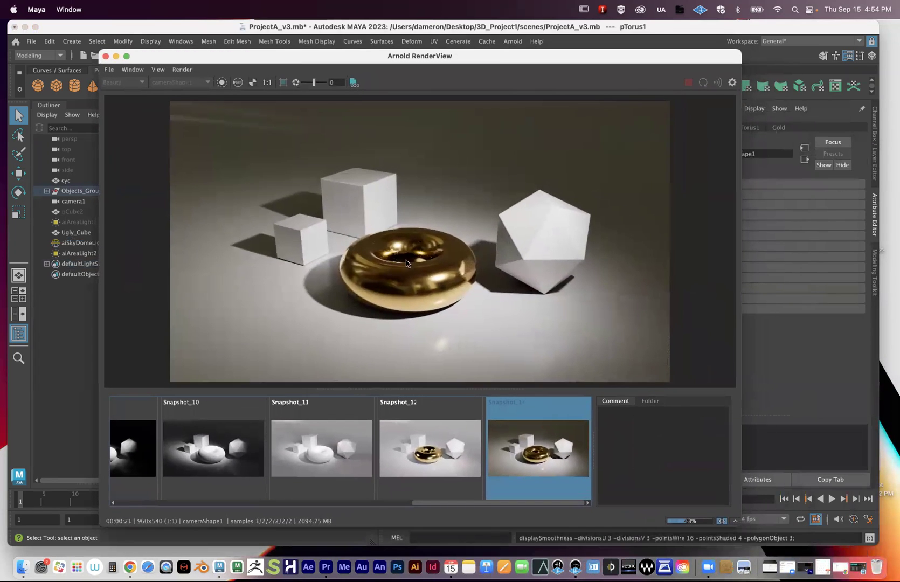
scroll(375, 269, up, 5)
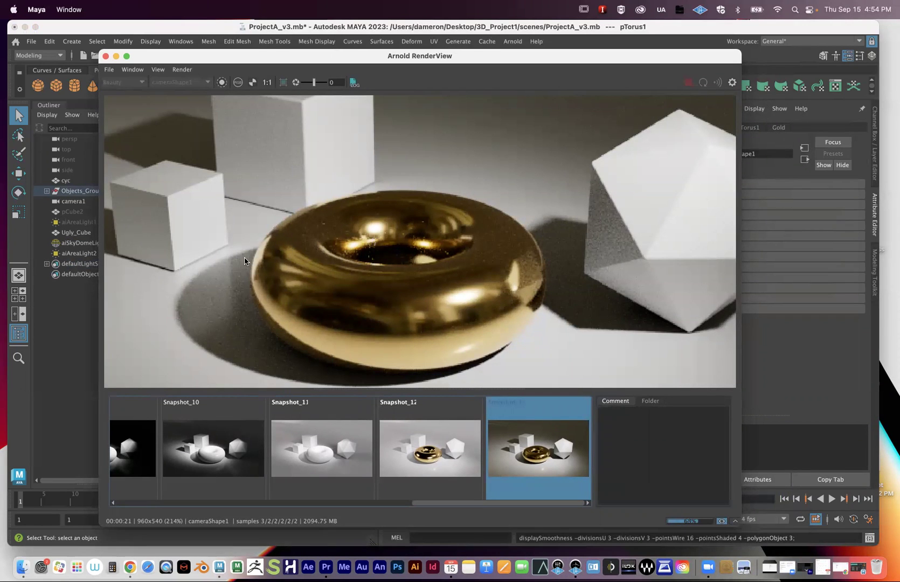
scroll(420, 215, down, 2)
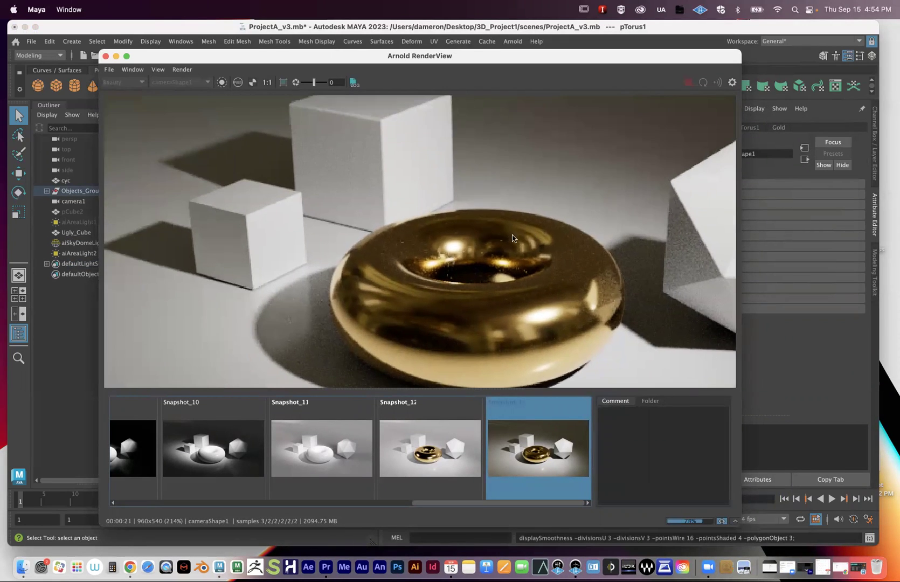
alt+drag(384, 225, 386, 261)
scroll(364, 241, down, 1)
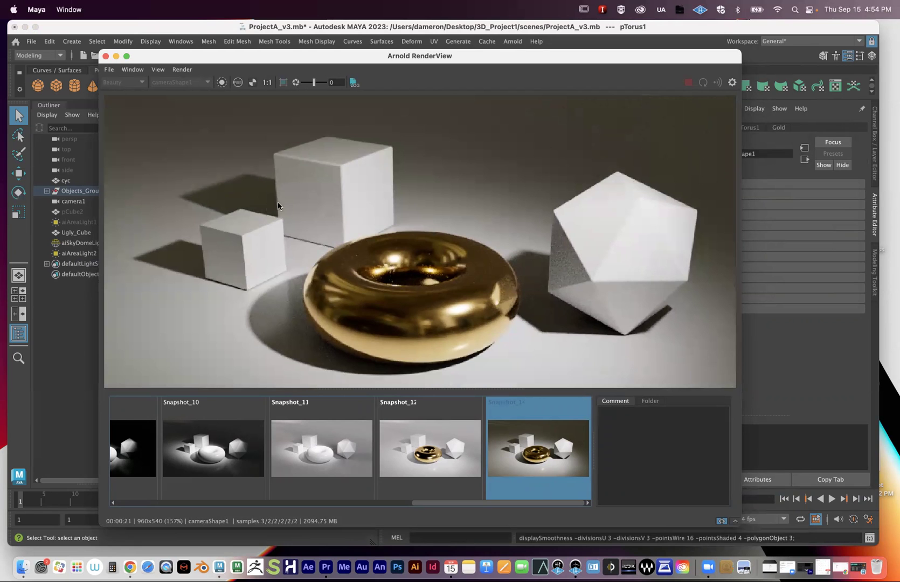
drag(151, 61, 98, 33)
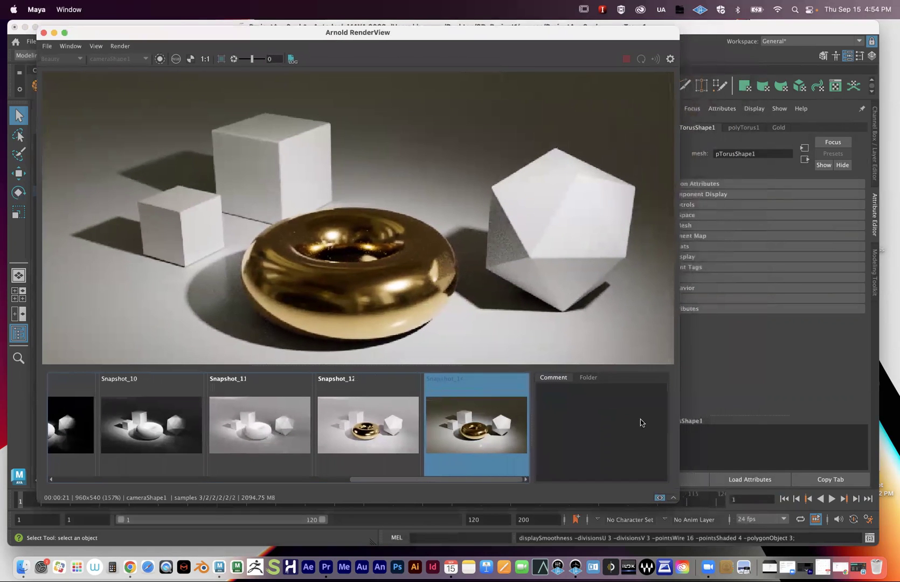
Step: Enlarge the Arnold RenderView to look over the gold torus render and move it aside to uncover the viewport objects
drag(681, 500, 844, 563)
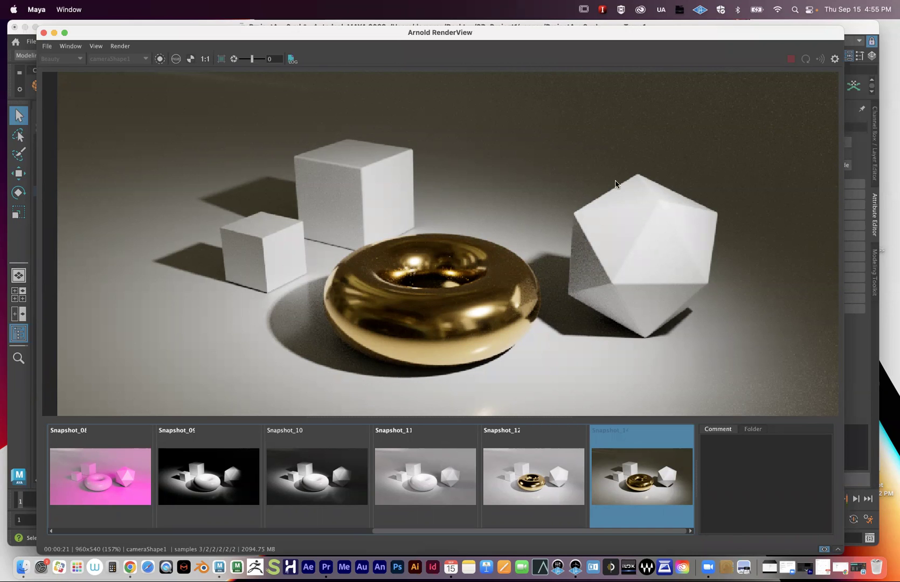
drag(96, 36, 447, 306)
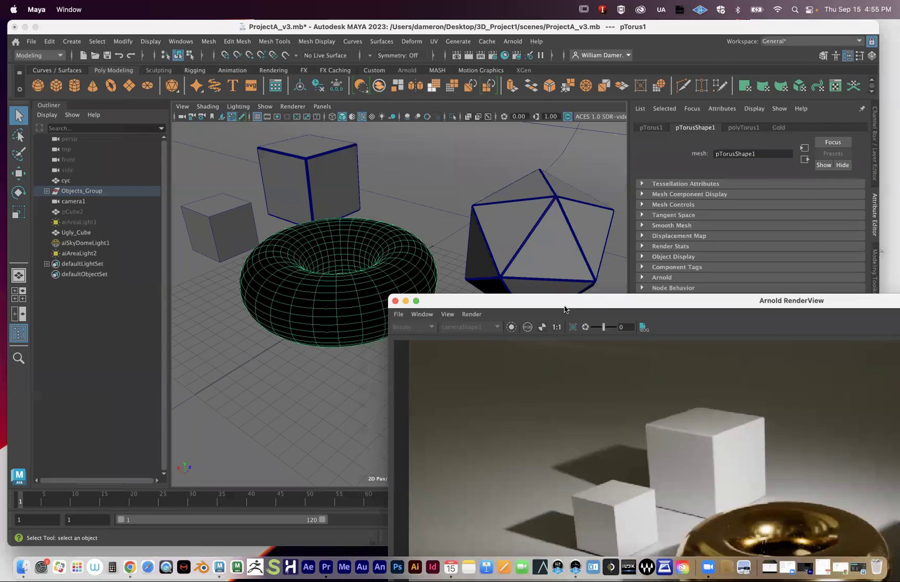
double_click(563, 307)
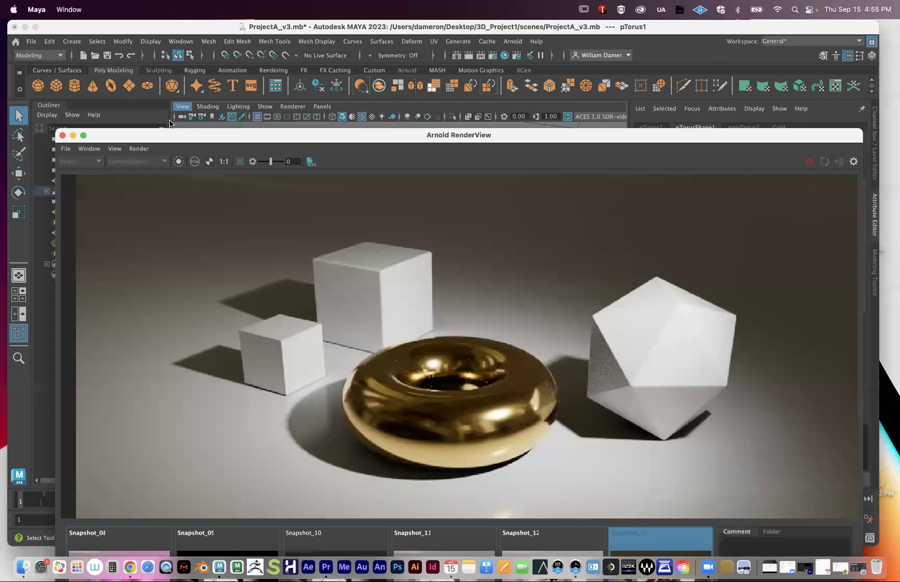
drag(102, 139, 539, 146)
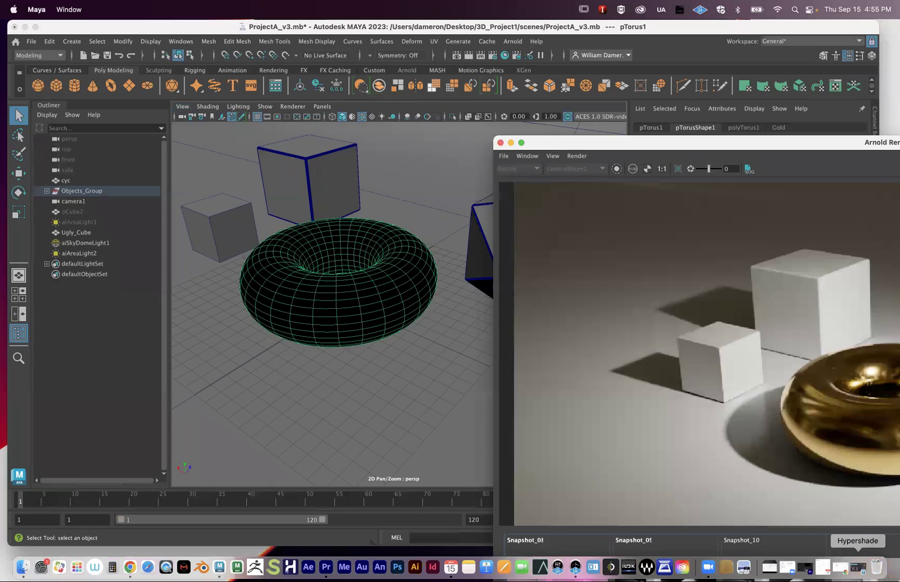
Step: Bring back the Hypershade and place it beside the torus in the viewport
click(857, 567)
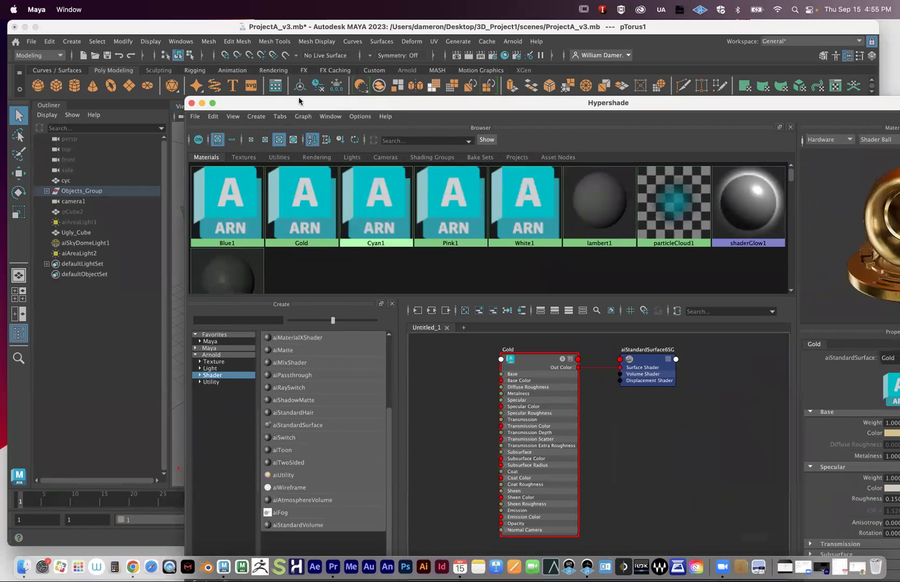
drag(299, 102, 631, 165)
click(368, 274)
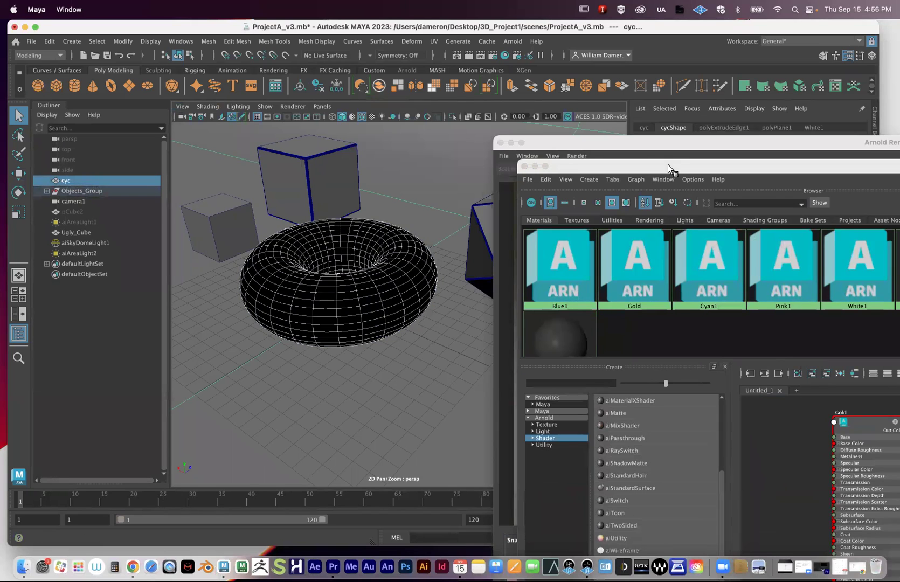
drag(668, 166, 471, 122)
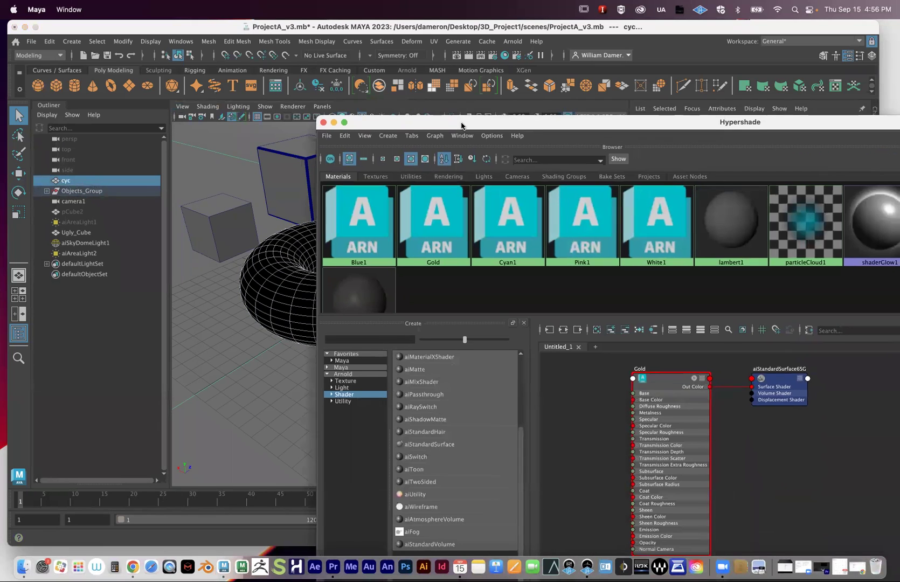
Step: Select the torus and assign the White1 material to it
right_click(276, 285)
click(328, 222)
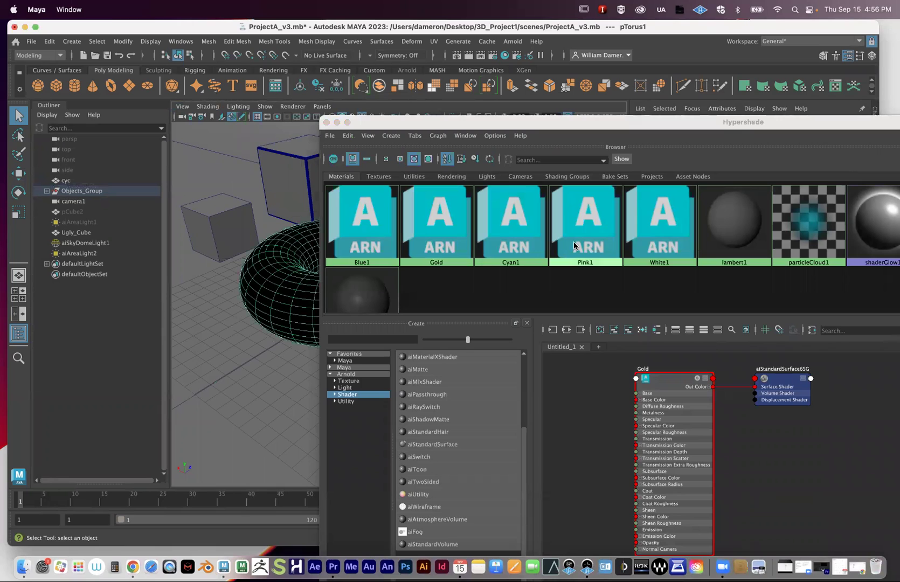
right_click(672, 236)
click(672, 205)
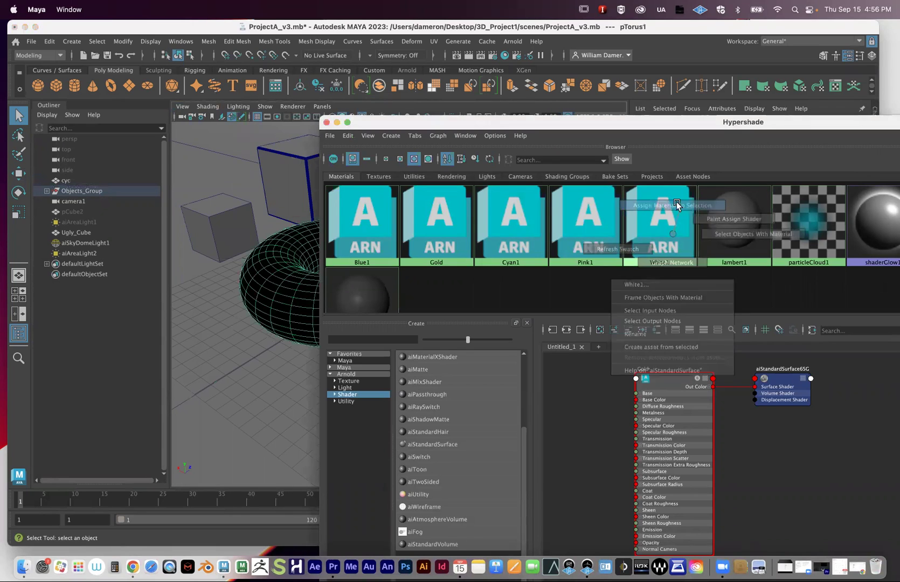
Step: Select the two cubes and assign the Gold material to them
click(249, 208)
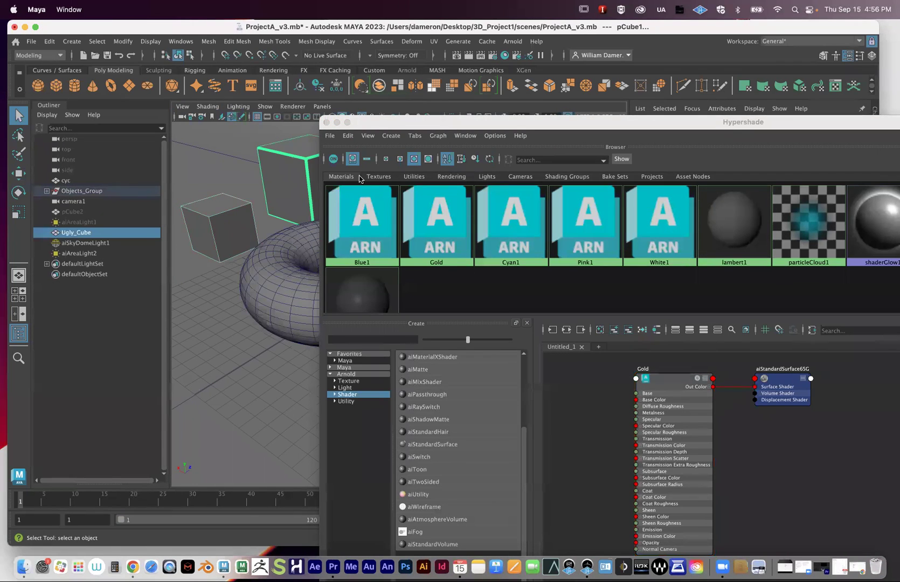
drag(377, 122, 472, 120)
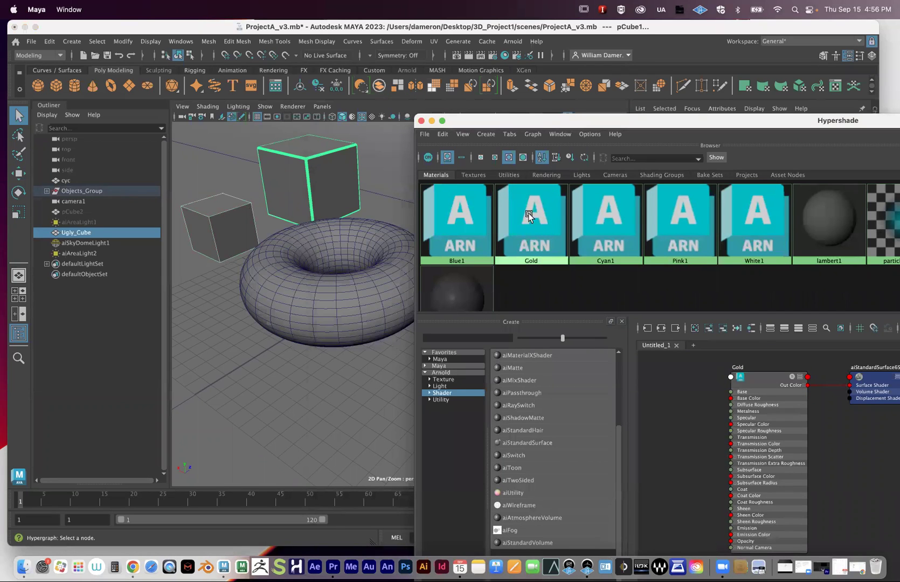
right_click(530, 230)
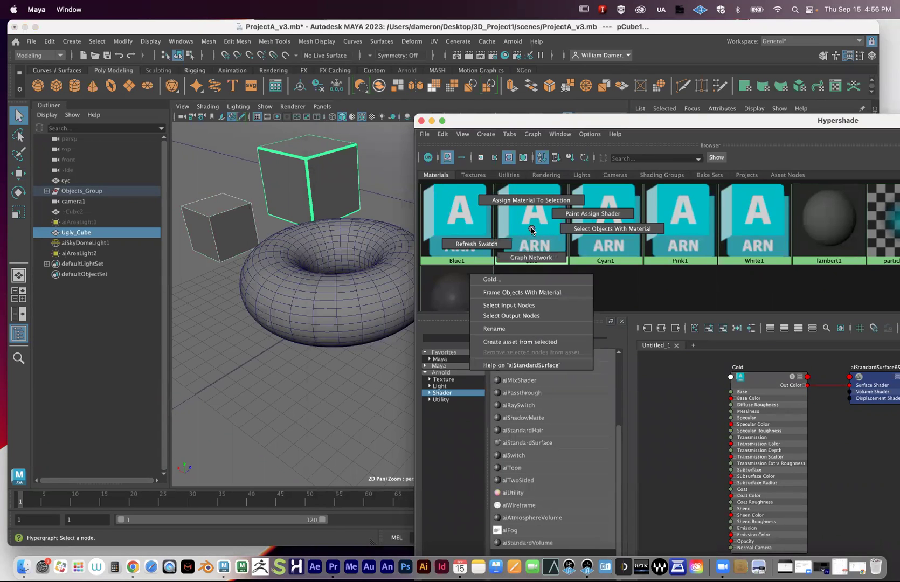
click(531, 200)
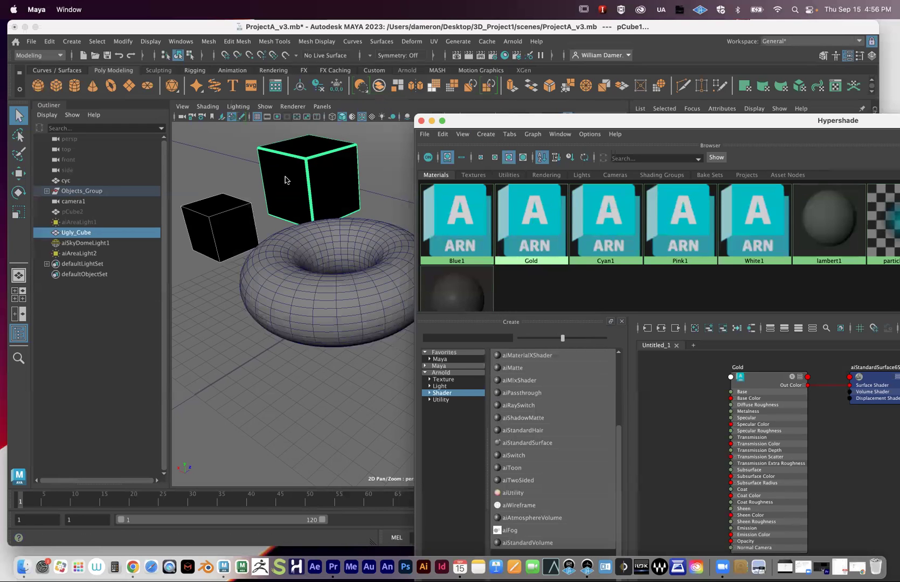
Step: Show the live render in the Arnold RenderView instead of the snapshot and examine the gold cubes' reflections and edges close up
double_click(552, 122)
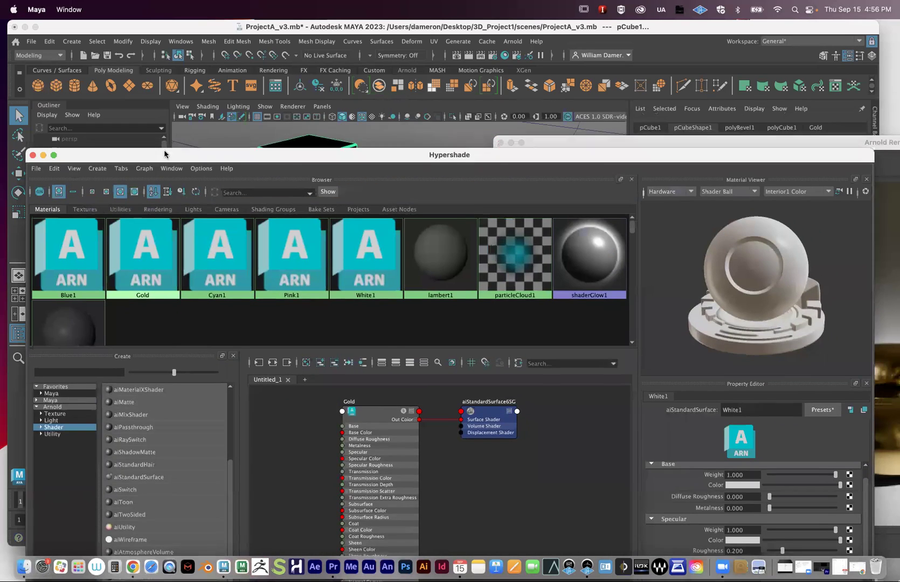
double_click(701, 144)
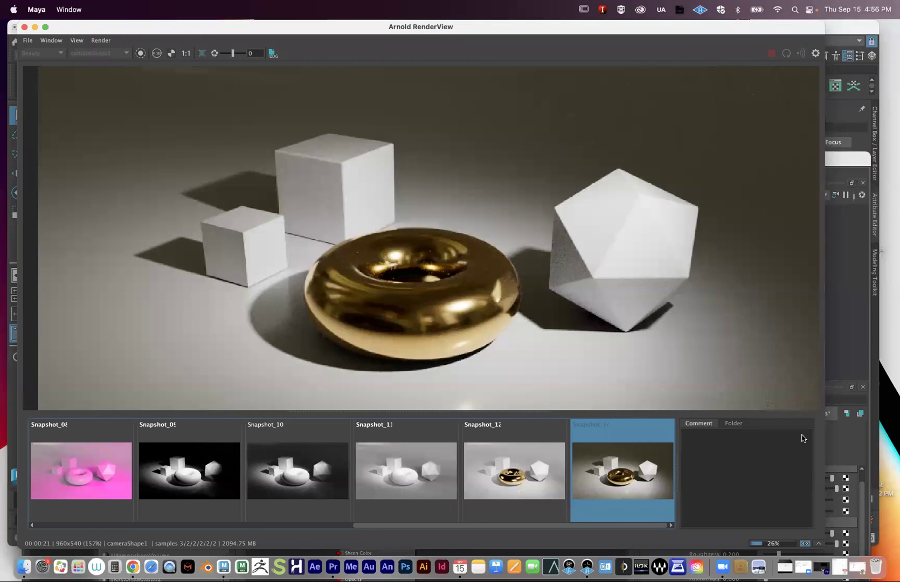
click(806, 543)
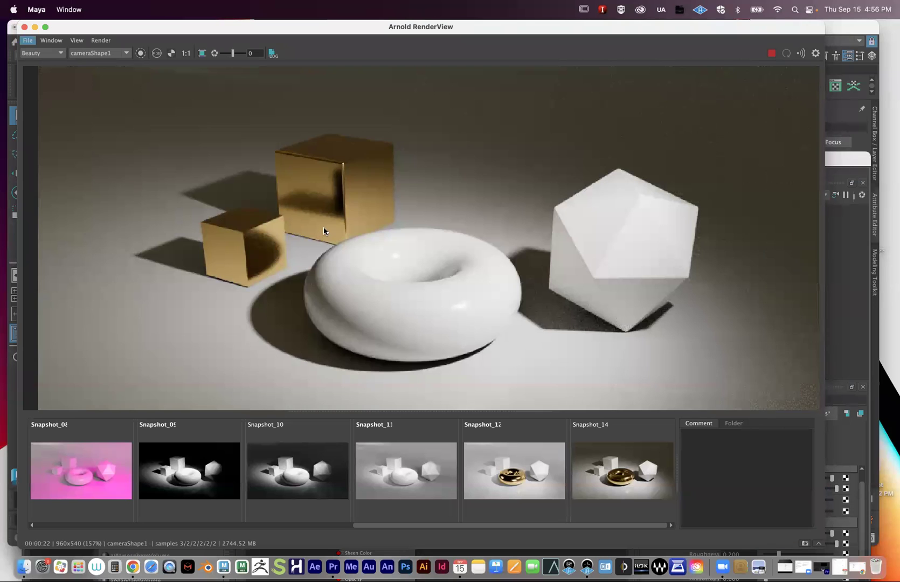
middle_drag(324, 232, 361, 262)
scroll(440, 263, up, 5)
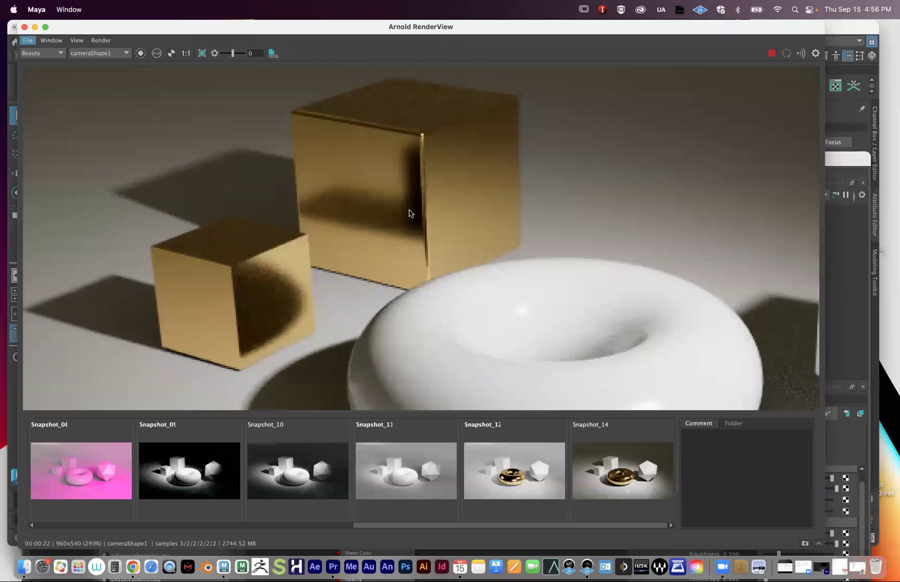
scroll(565, 211, up, 1)
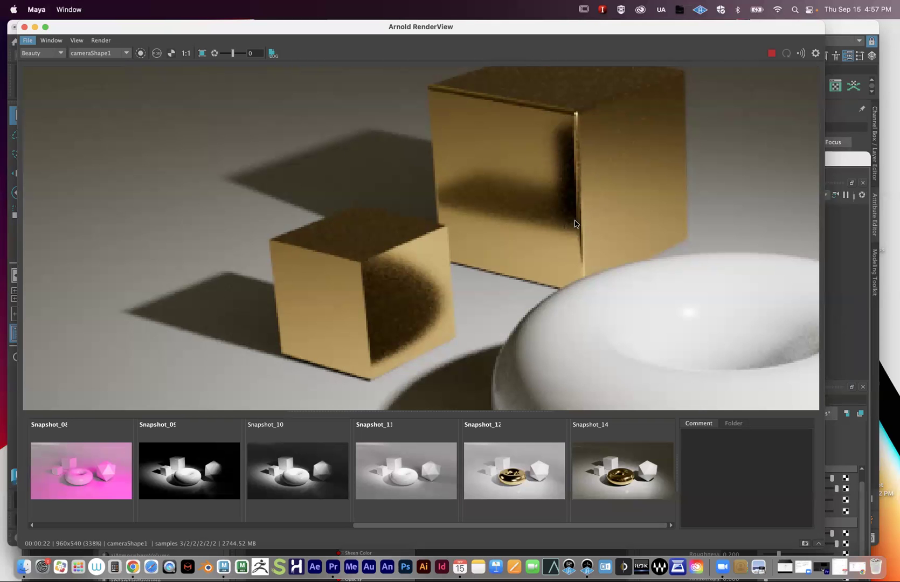
scroll(574, 223, down, 10)
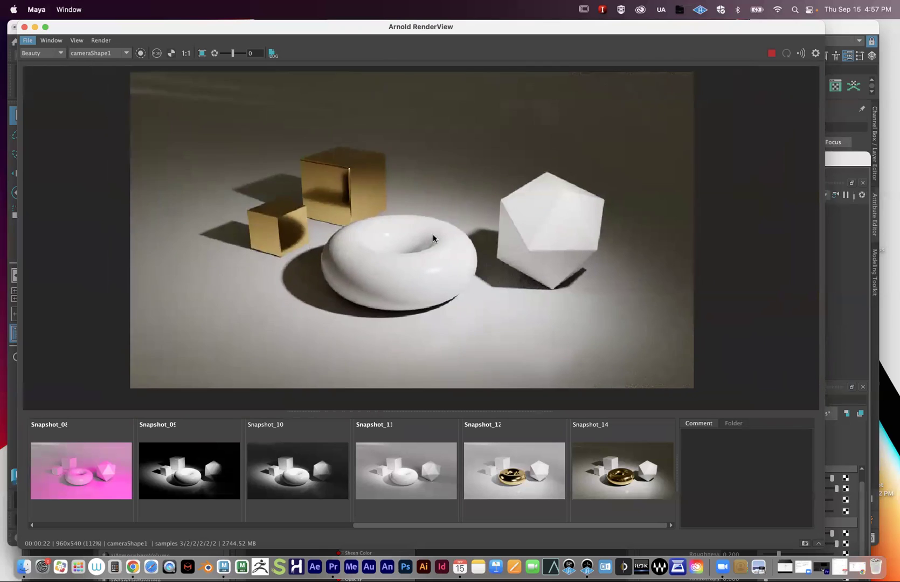
scroll(433, 238, down, 2)
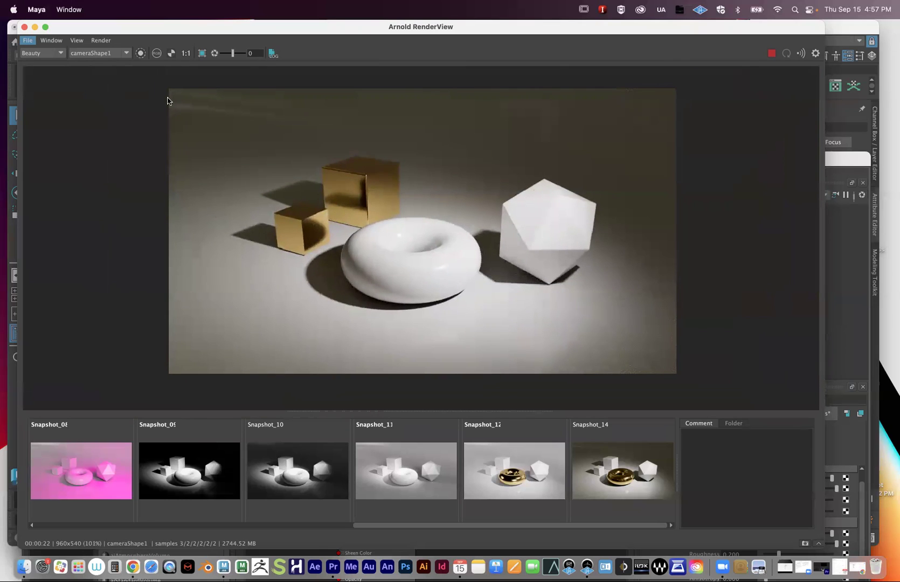
scroll(470, 213, down, 1)
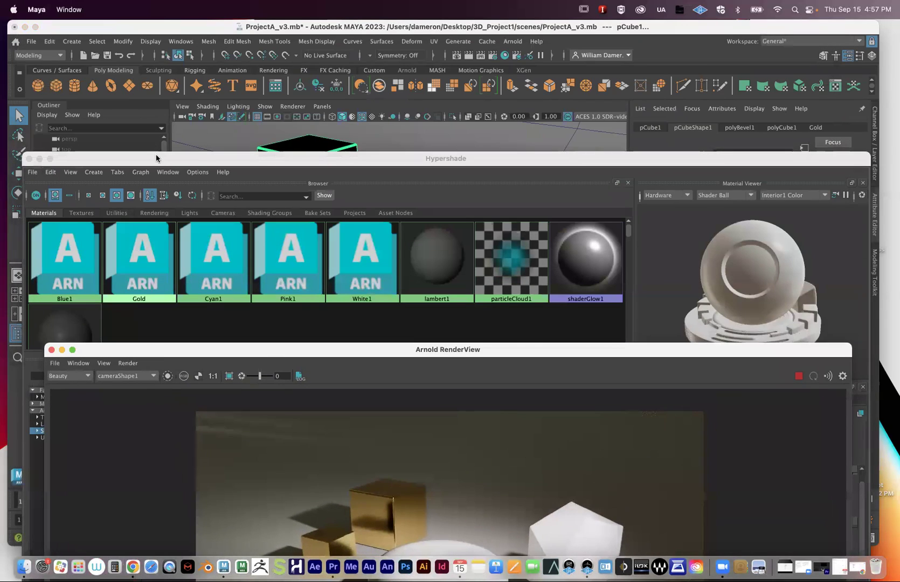
Step: Uncover the viewport, select the torus and assign the Blue1 material to it
drag(155, 156, 808, 136)
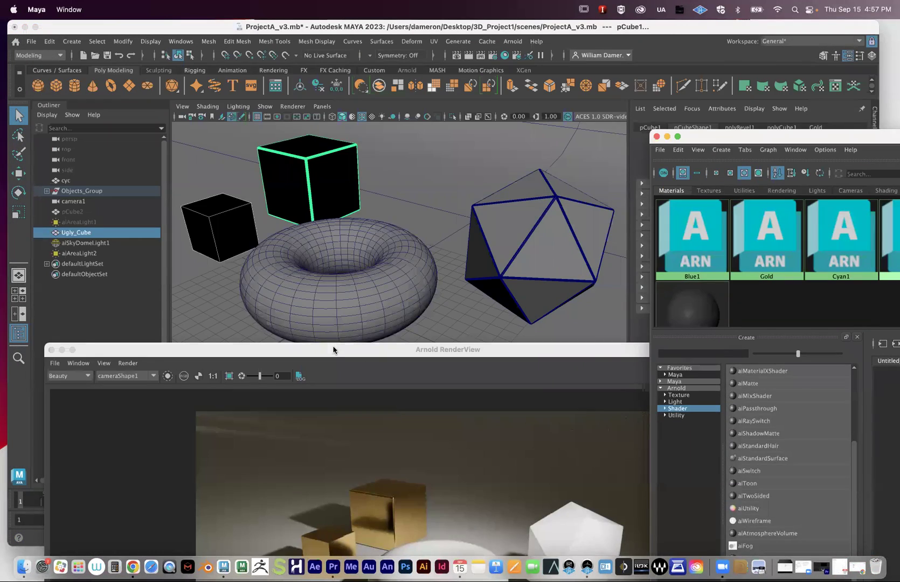
drag(334, 352, 201, 180)
drag(371, 178, 302, 258)
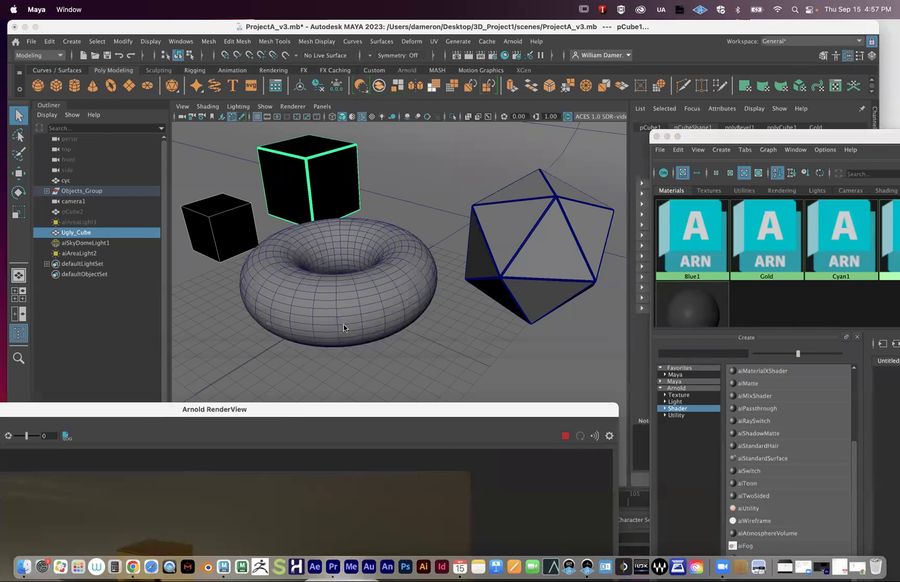
click(346, 328)
drag(753, 141, 500, 146)
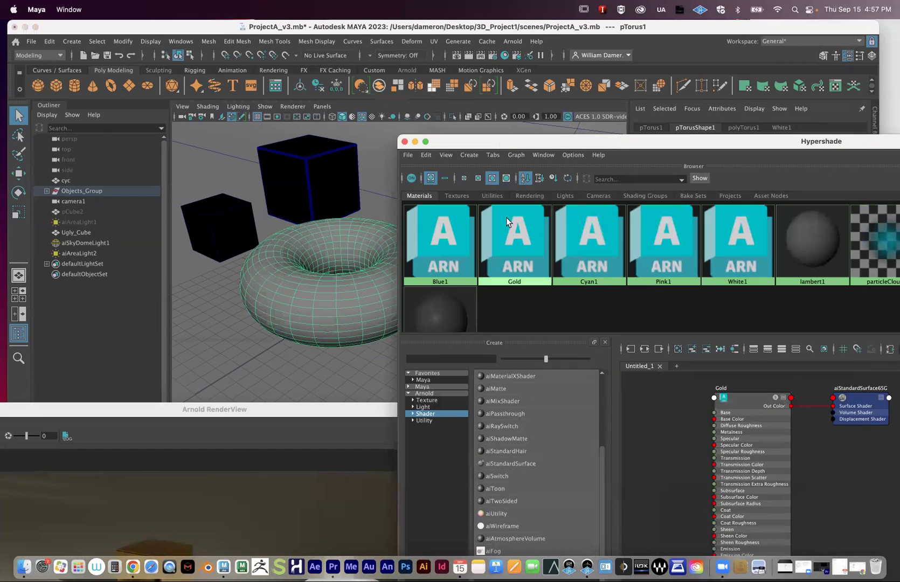
right_drag(436, 266, 373, 249)
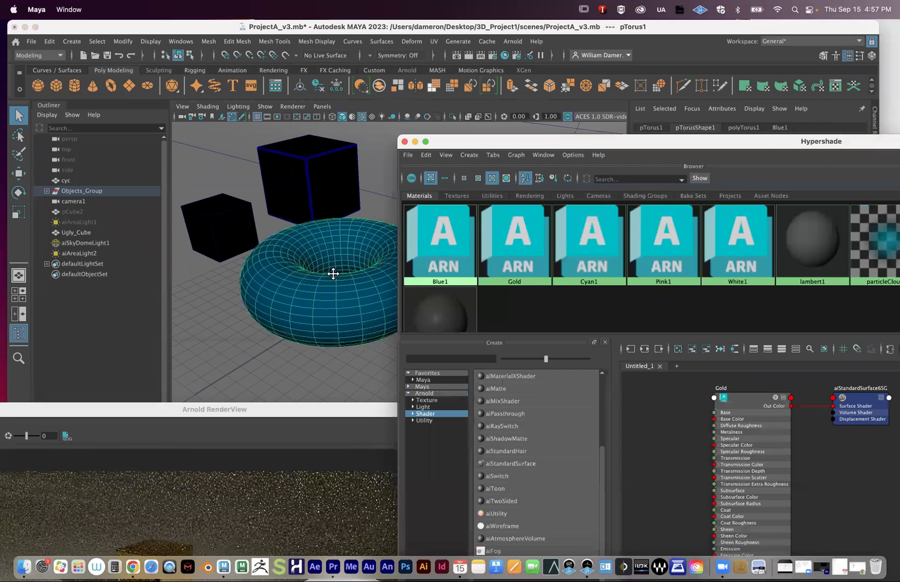
Step: Select the faceted platonic solid and assign the Pink1 material to it
alt+middle_drag(332, 271, 372, 297)
click(387, 243)
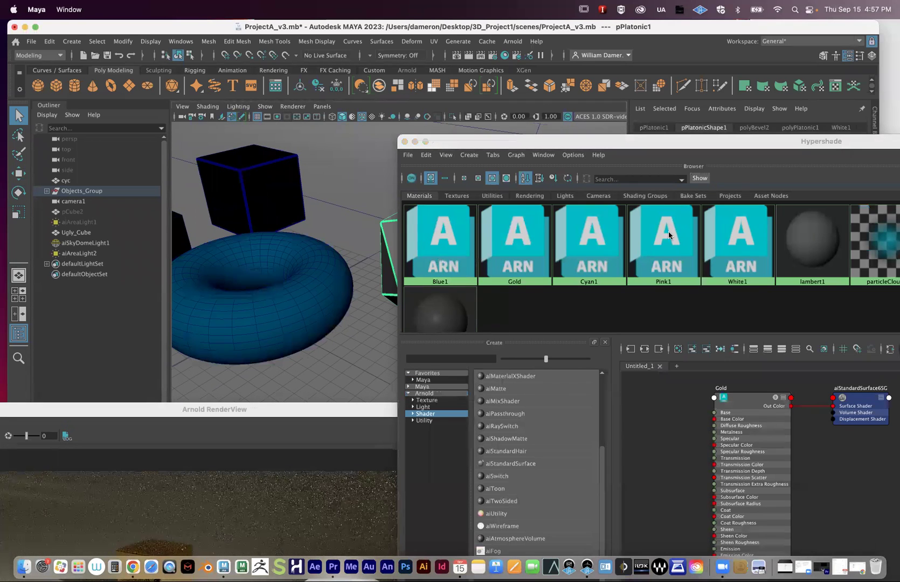
right_drag(673, 237, 673, 214)
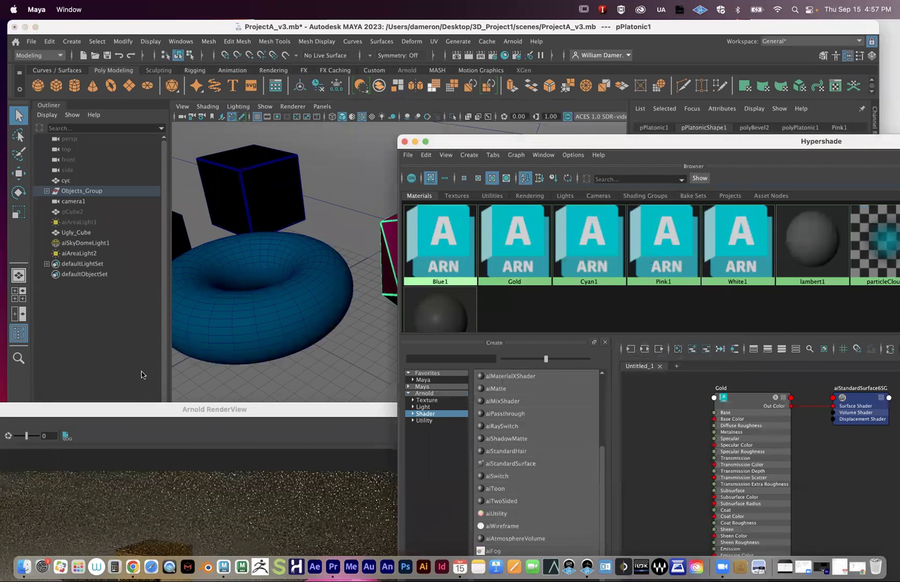
Step: Check the newly coloured objects in the Arnold RenderView and put the Hypershade window away
drag(135, 411, 302, 68)
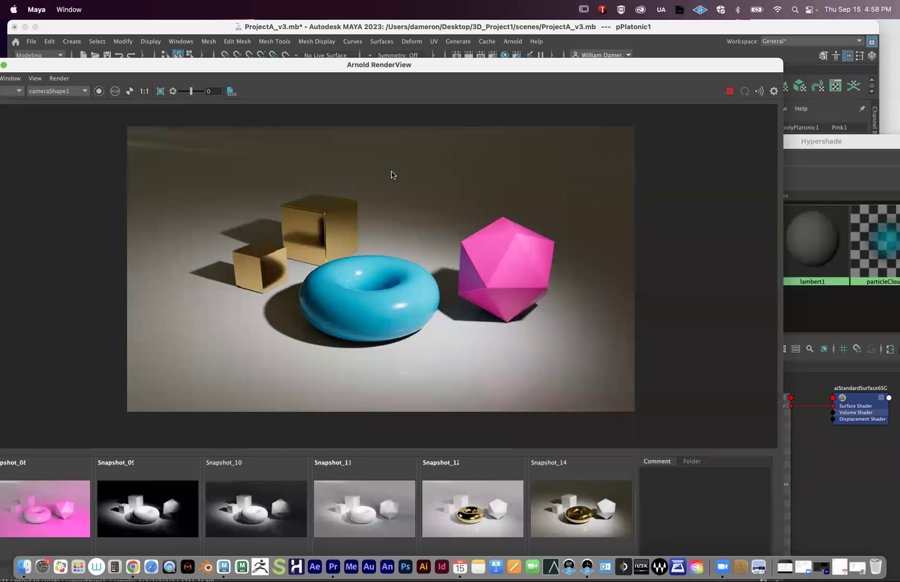
drag(310, 67, 237, 52)
drag(761, 138, 432, 102)
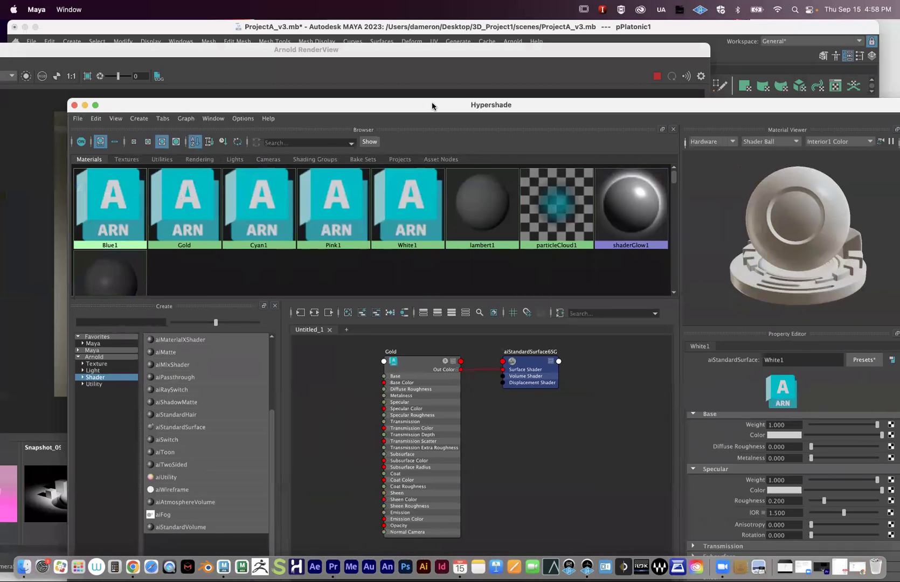
drag(432, 102, 412, 60)
click(254, 59)
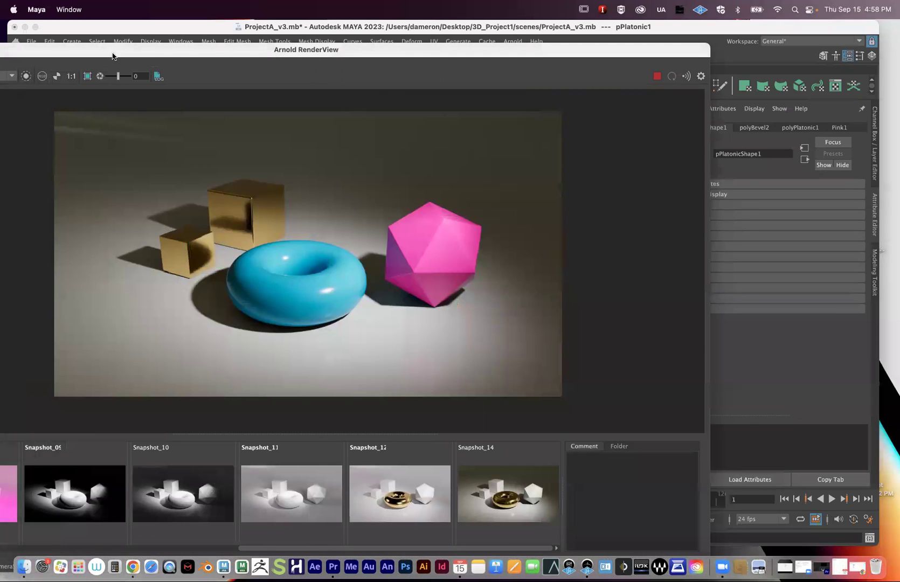
Step: Lower the RenderView to uncover the viewport and select the area light aiAreaLight2 above the scene
drag(266, 59, 281, 281)
scroll(508, 175, up, 5)
alt+drag(507, 170, 406, 145)
click(423, 187)
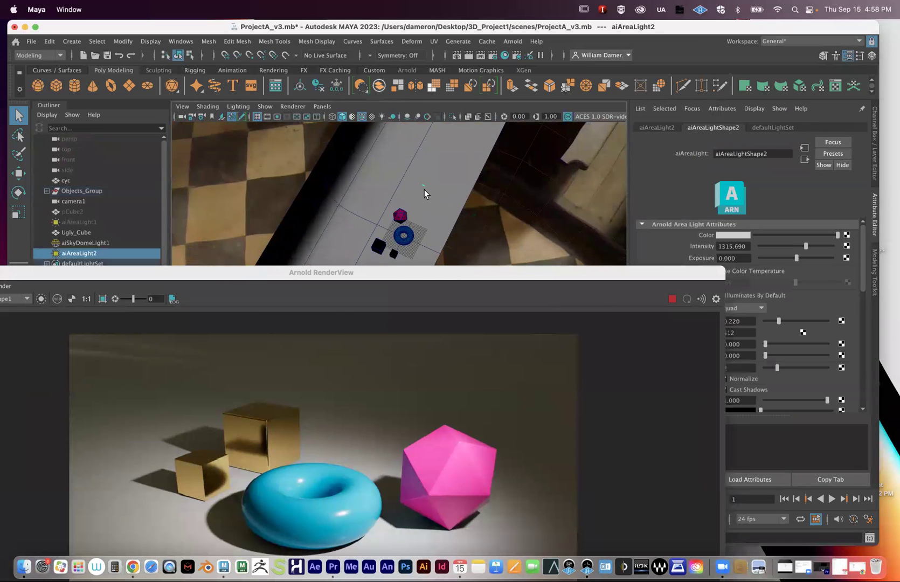
alt+drag(424, 190, 353, 187)
drag(394, 276, 391, 436)
alt+middle_drag(505, 266, 440, 254)
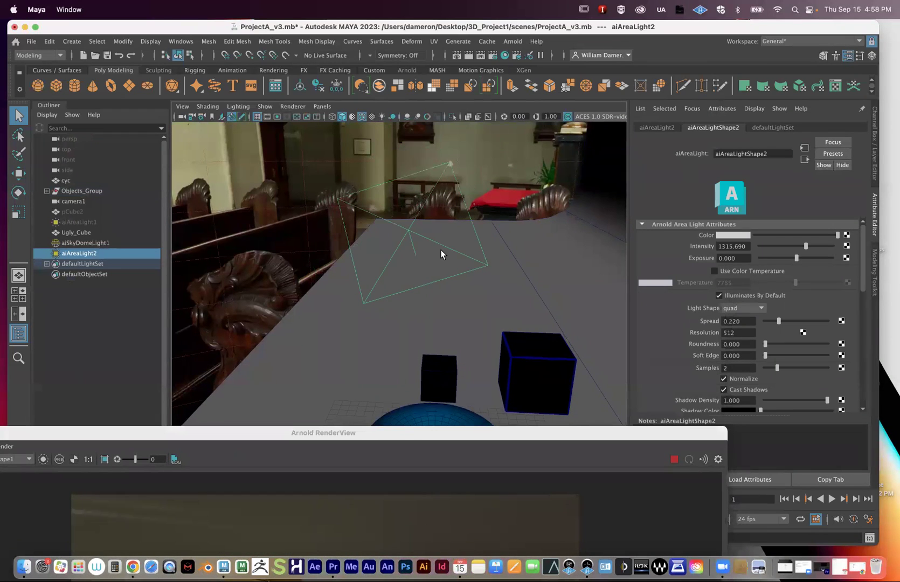
Step: Tint the aiAreaLight2 colour a fully saturated cyan and bring the RenderView up beside its attributes
click(727, 234)
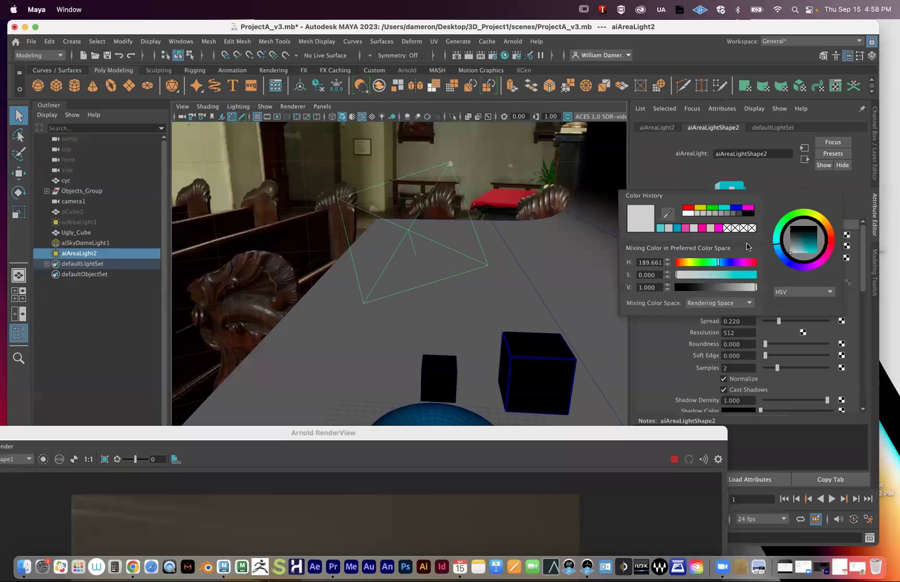
drag(491, 432, 356, 92)
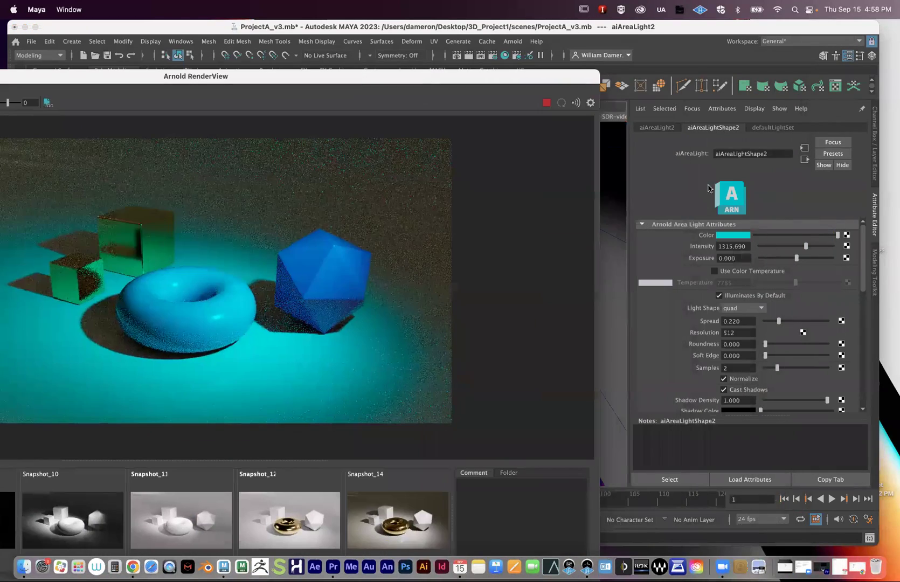
click(835, 235)
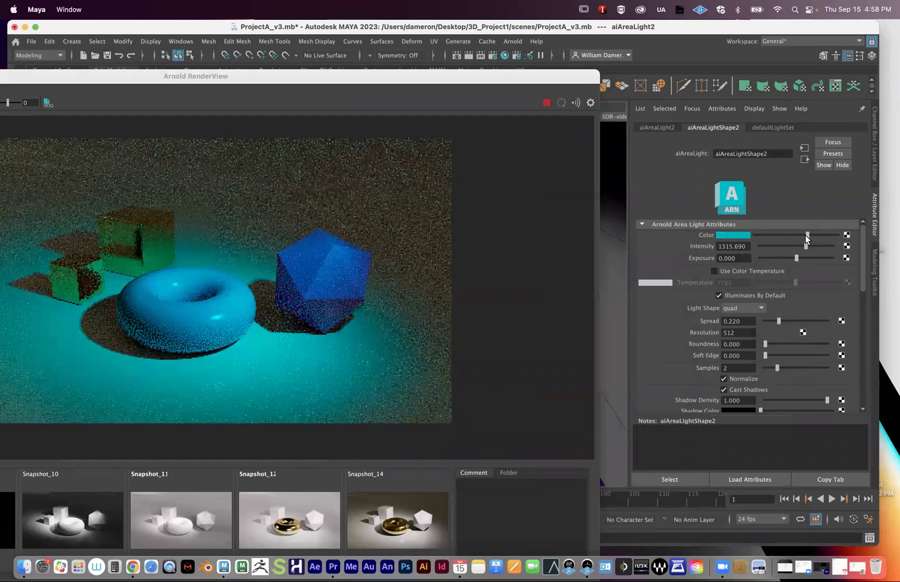
Step: Soften aiAreaLight2's colour to a pale teal with hue about 171, saturation 0.421 and value 1.000, and inspect the render
click(732, 235)
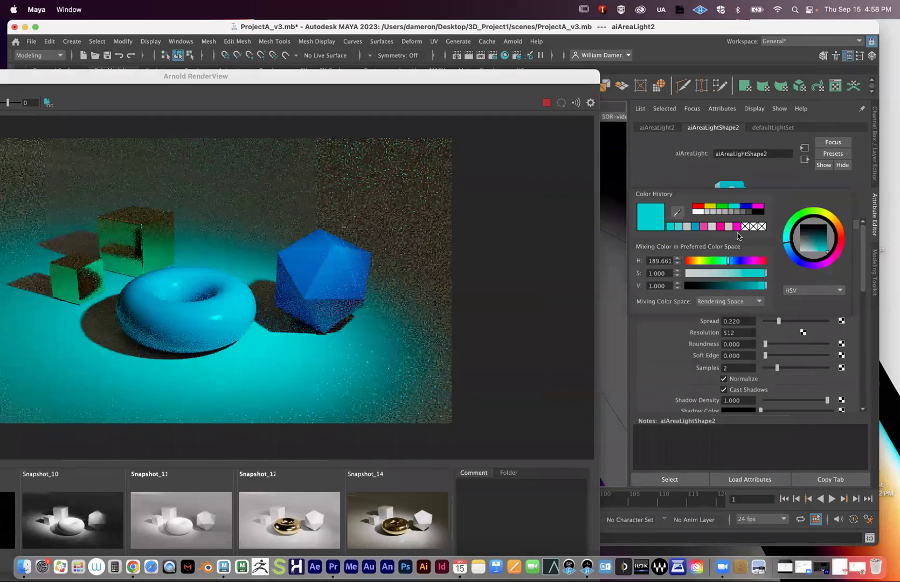
click(717, 274)
drag(717, 273, 765, 286)
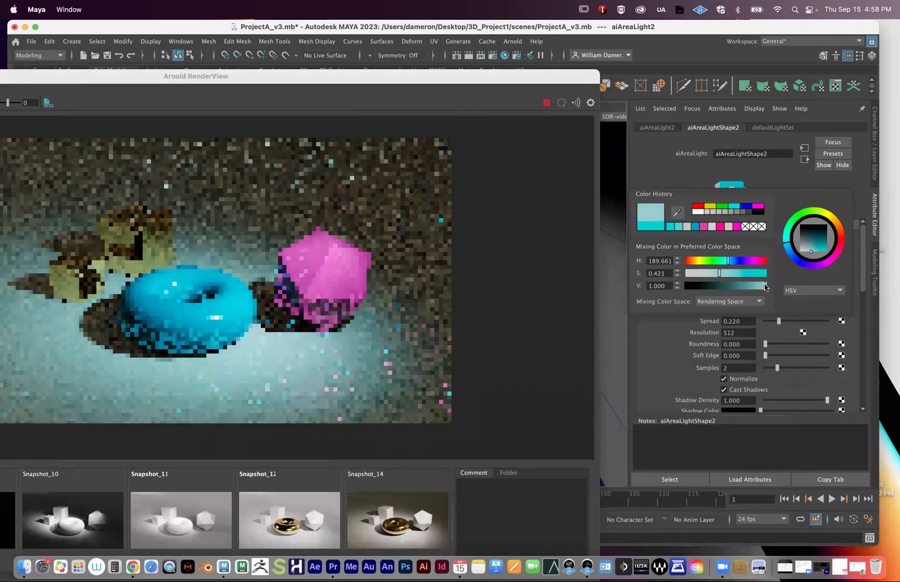
click(721, 262)
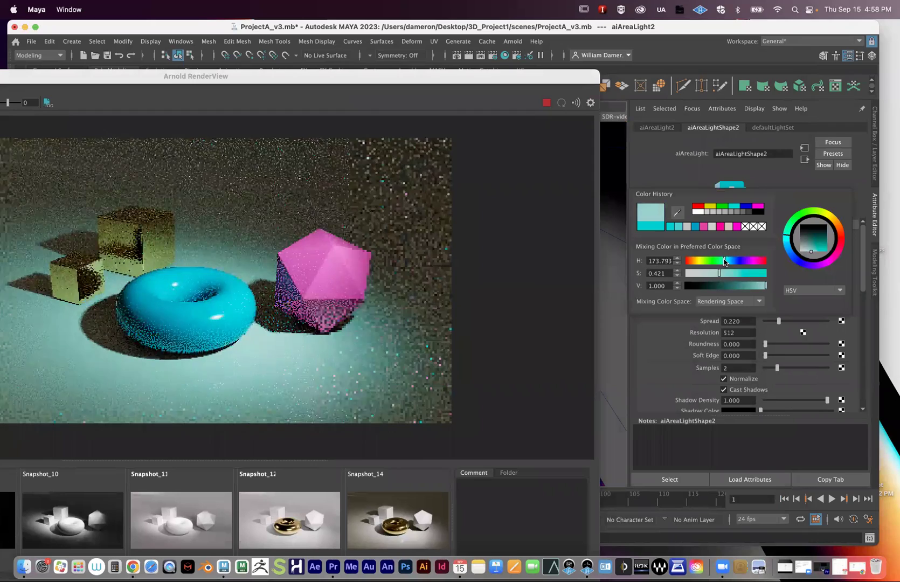
drag(320, 82, 434, 84)
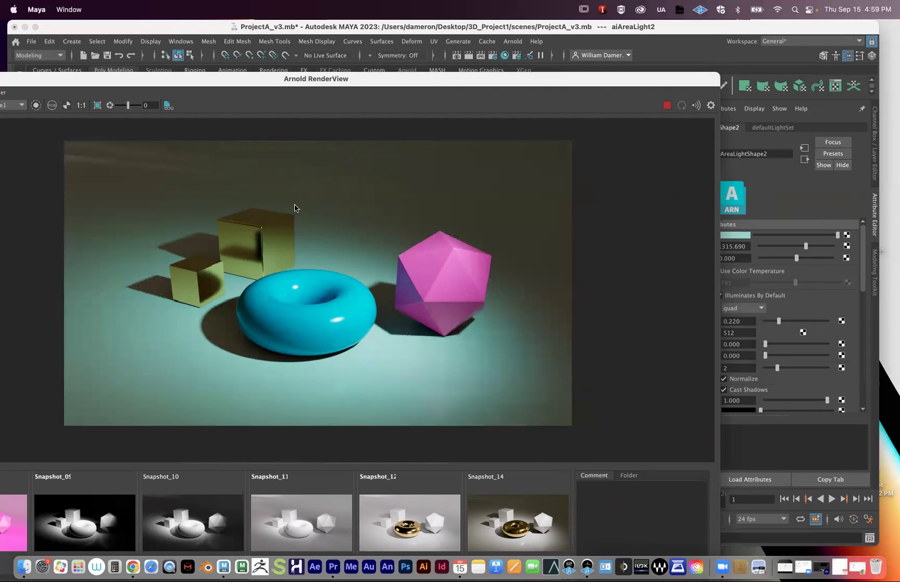
drag(377, 86, 325, 160)
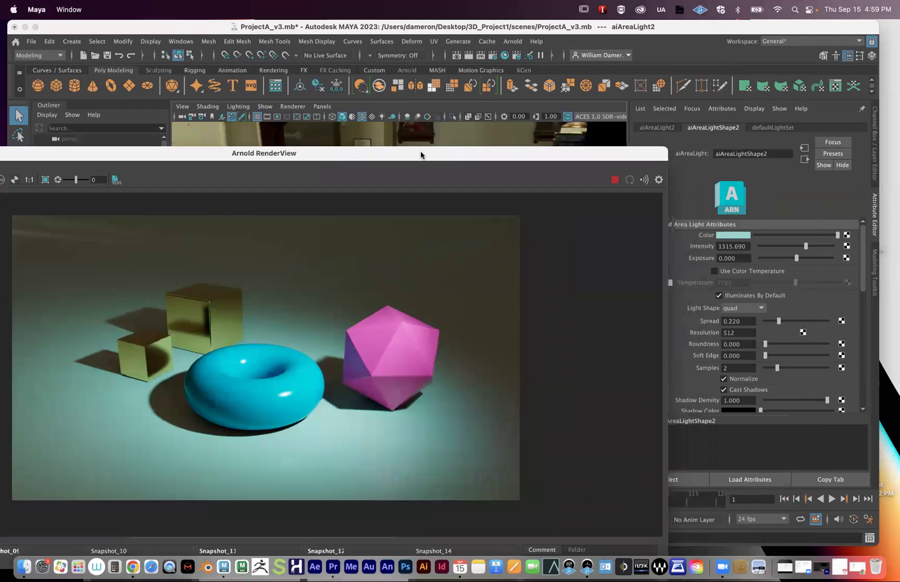
drag(381, 149, 563, 166)
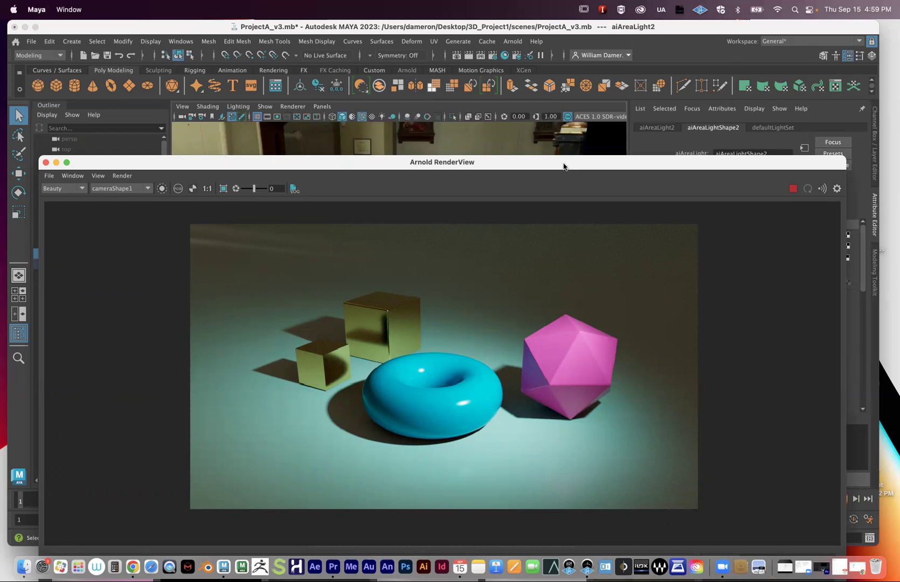
Step: Set aiAreaLight2's colour saturation to 0.000 for white light and inspect the render
drag(567, 166, 340, 140)
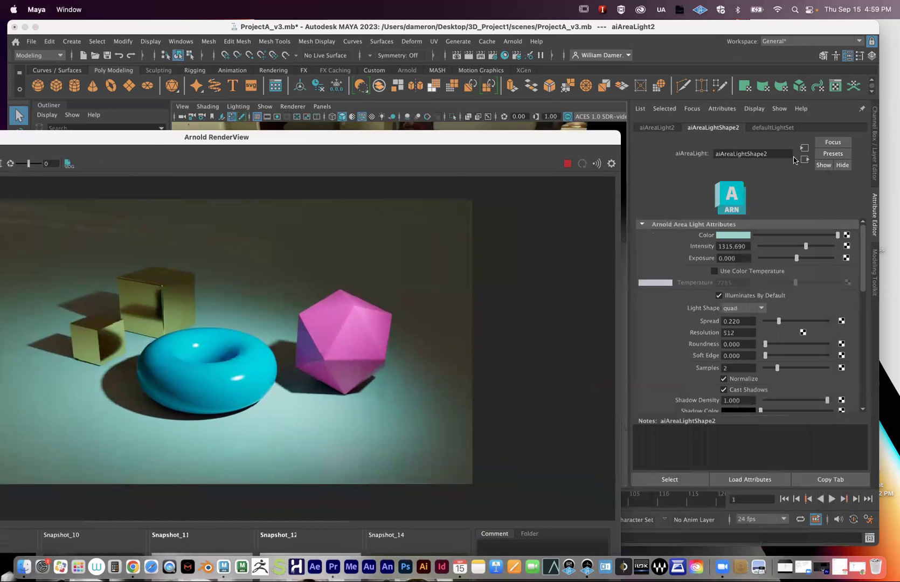
click(735, 234)
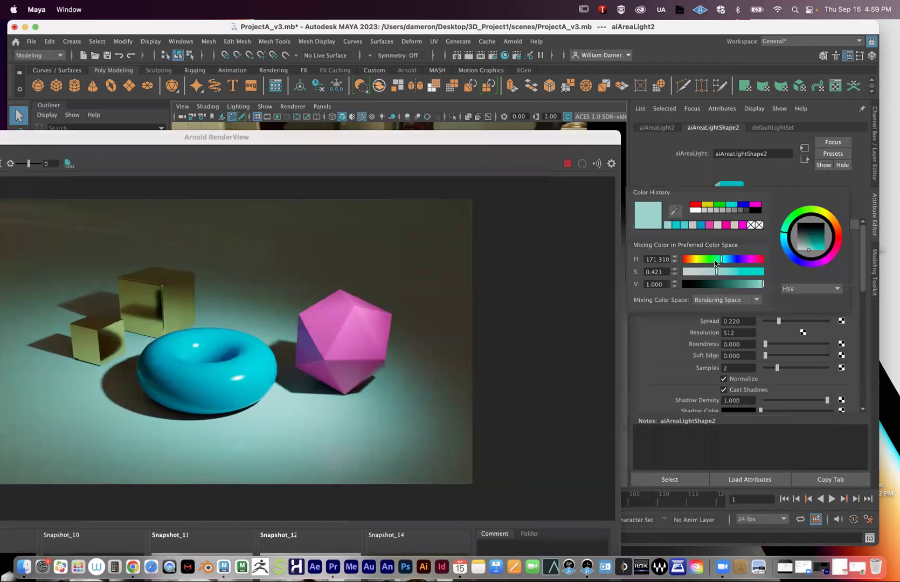
drag(716, 271, 683, 271)
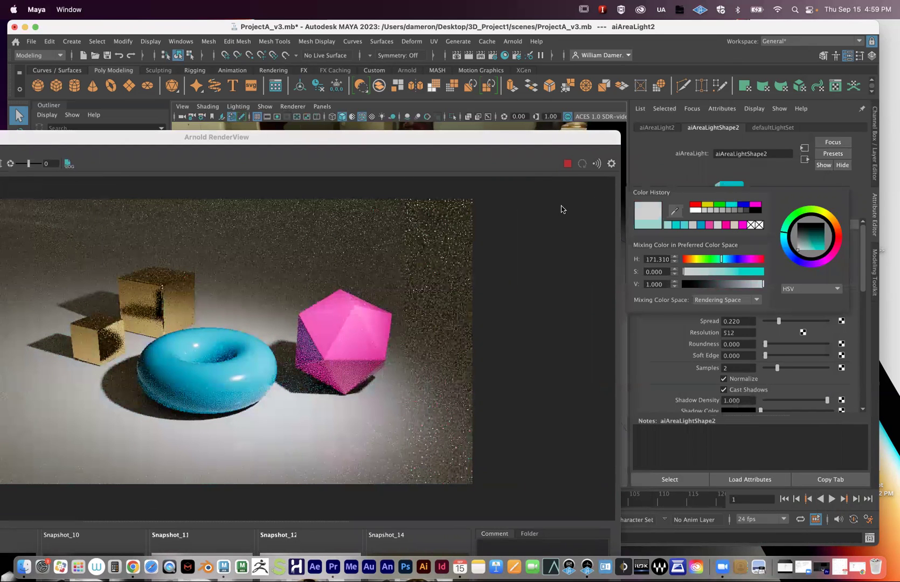
drag(417, 136, 451, 129)
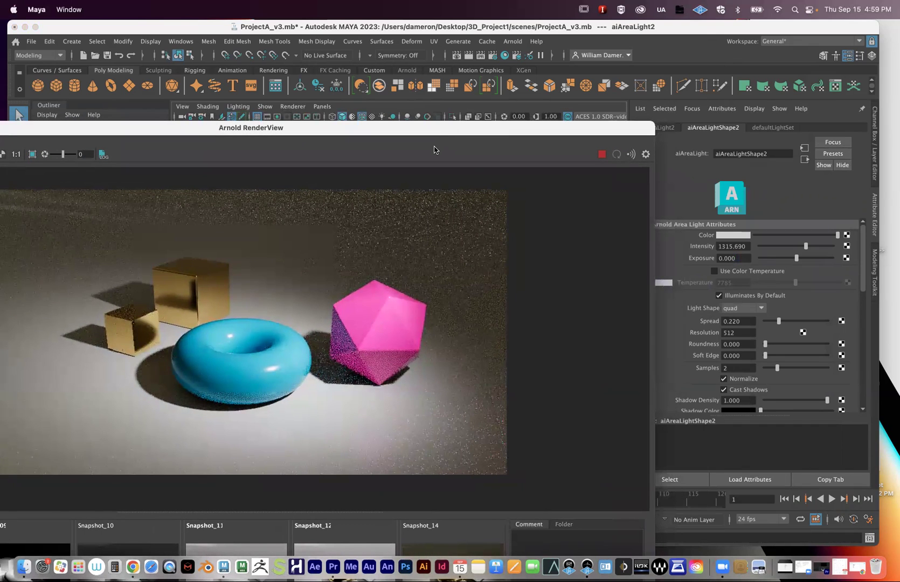
drag(379, 131, 529, 137)
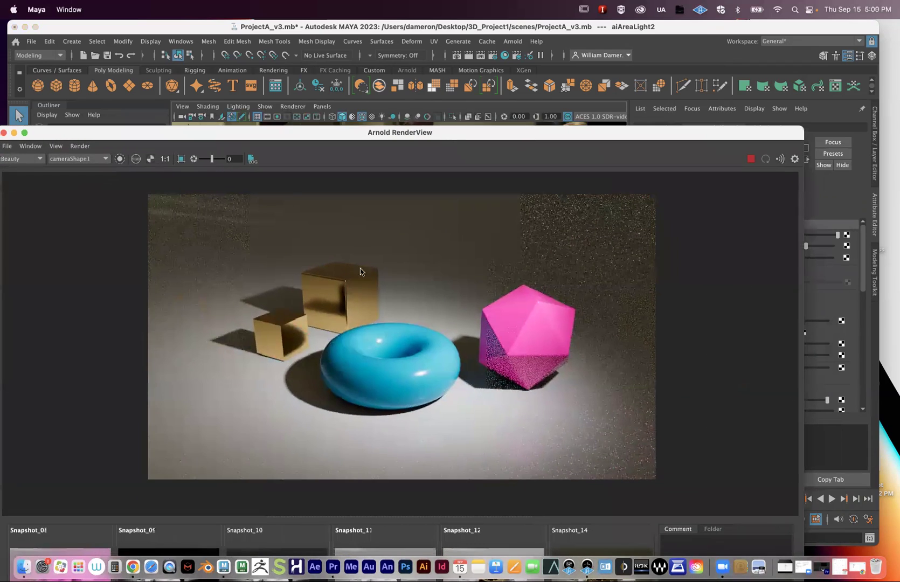
Step: Uncover the viewport, select both cubes and assign the Cyan1 material to them from the Hypershade
drag(424, 133, 795, 288)
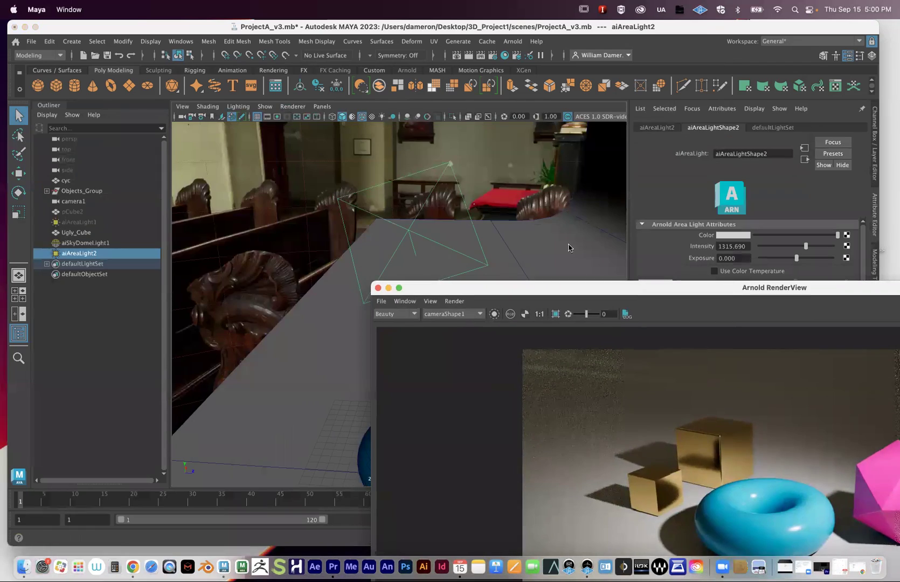
click(263, 207)
alt+drag(263, 207, 345, 227)
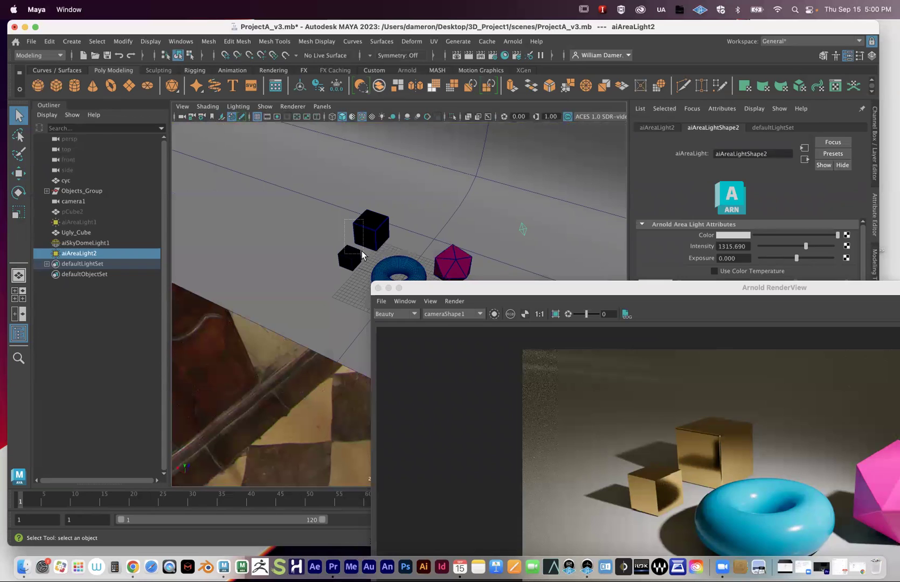
click(362, 247)
click(351, 258)
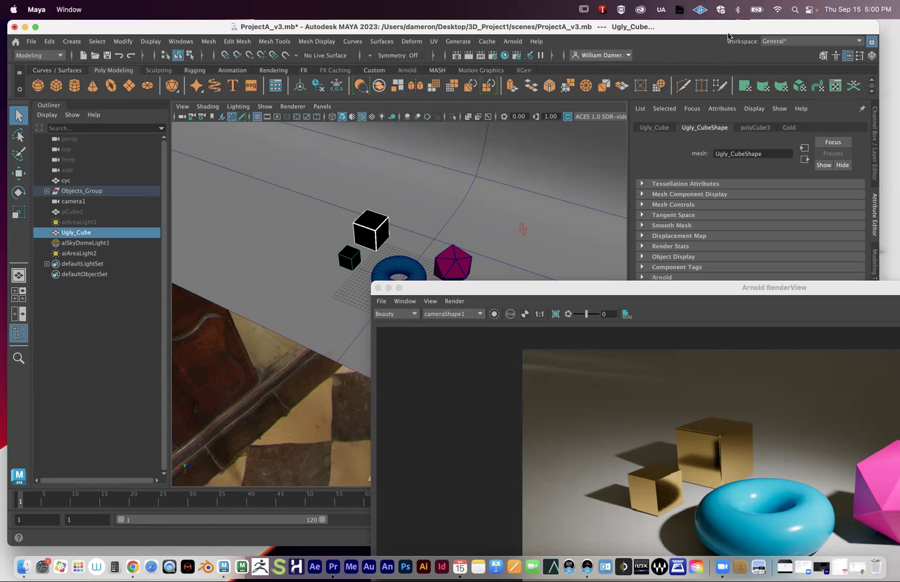
drag(728, 34, 728, 43)
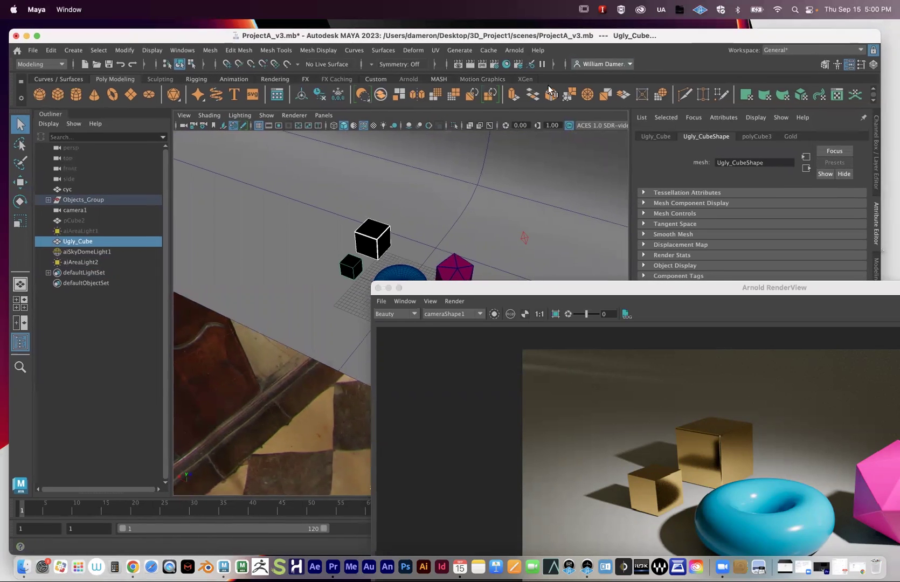
click(507, 65)
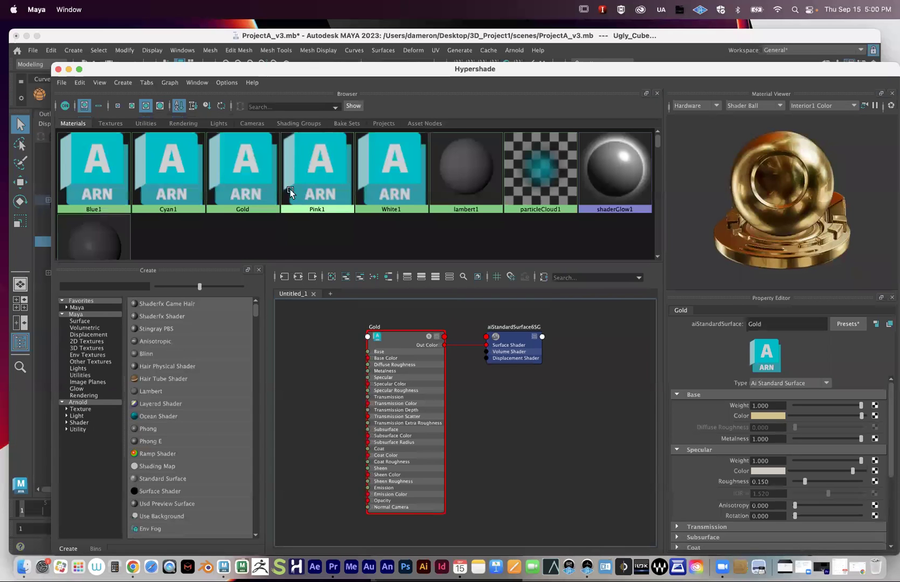
drag(194, 70, 590, 119)
right_drag(572, 211, 572, 187)
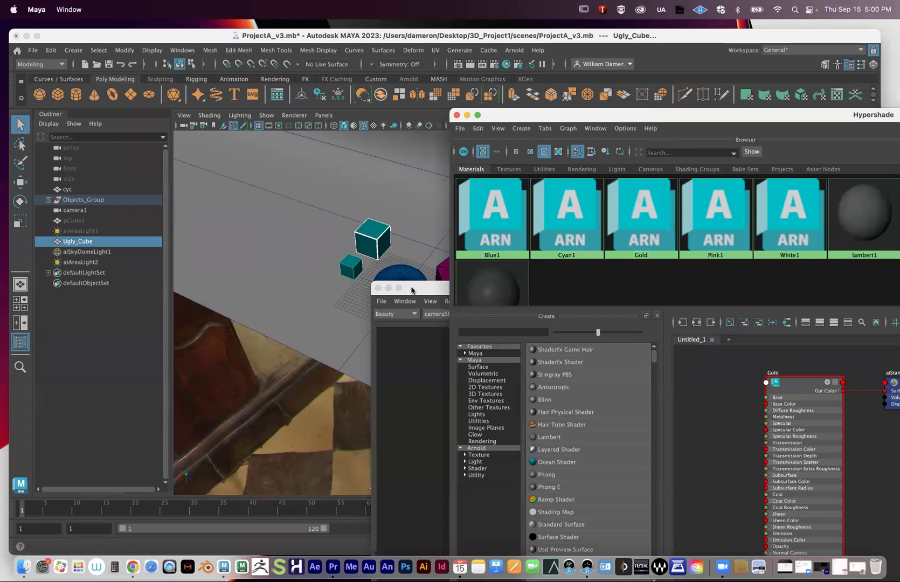
Step: Check the cyan cubes in the Arnold RenderView and close the Hypershade window
click(400, 288)
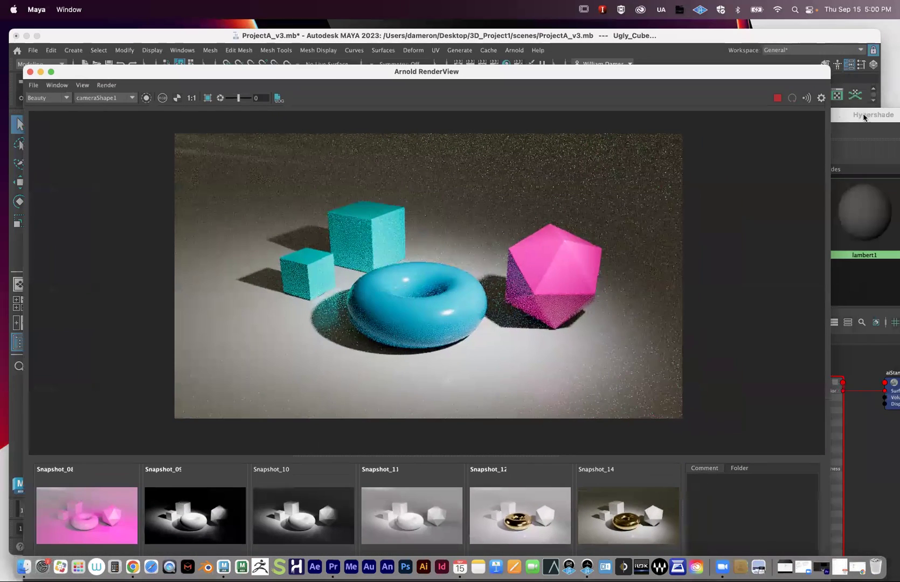
drag(873, 114, 778, 115)
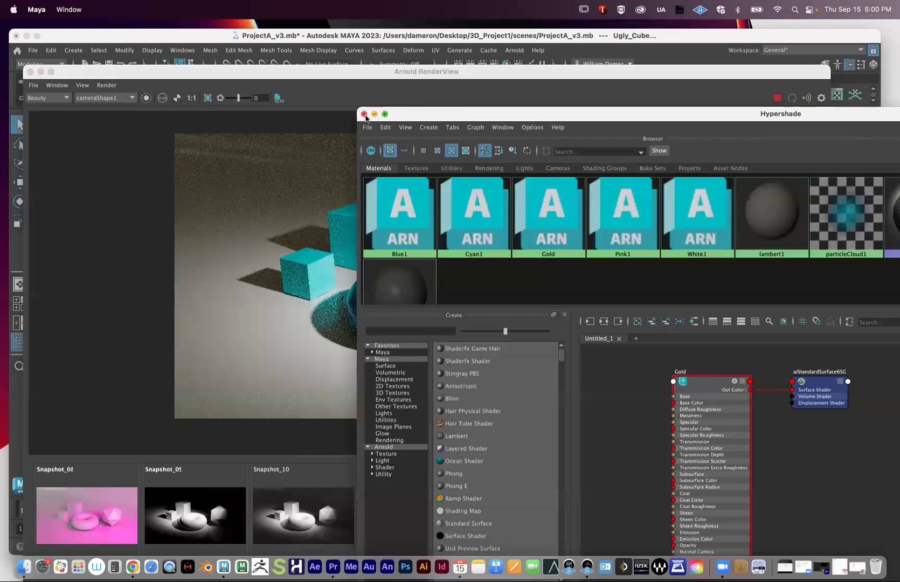
click(364, 114)
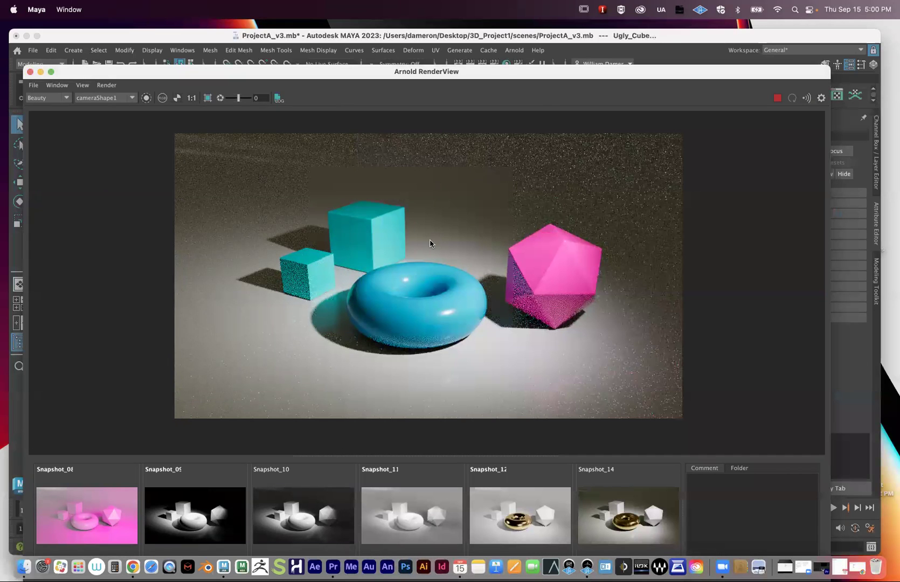
Step: Select all the still-life objects together with the cyc backdrop and assign the White1 material to them
drag(270, 75, 390, 365)
drag(328, 241, 464, 319)
drag(479, 369, 206, 68)
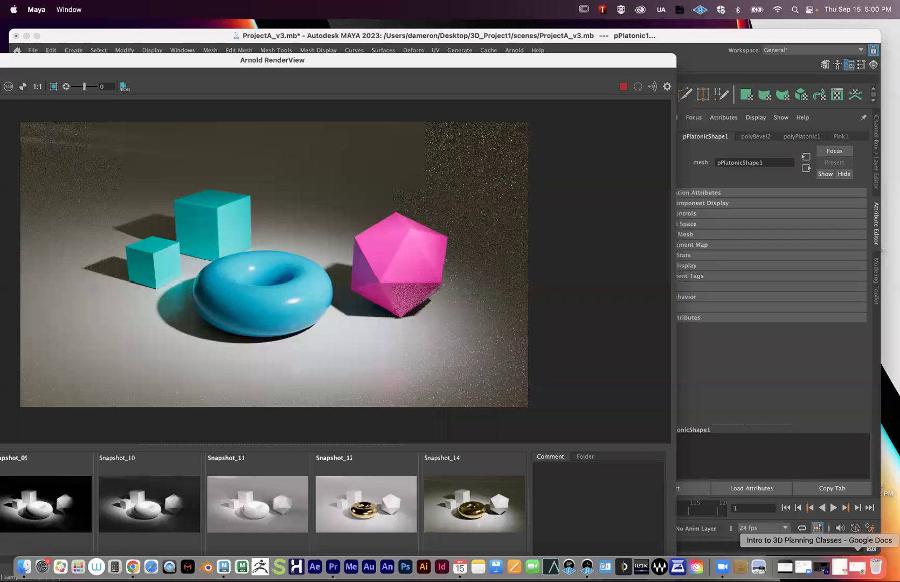
drag(599, 60, 574, 161)
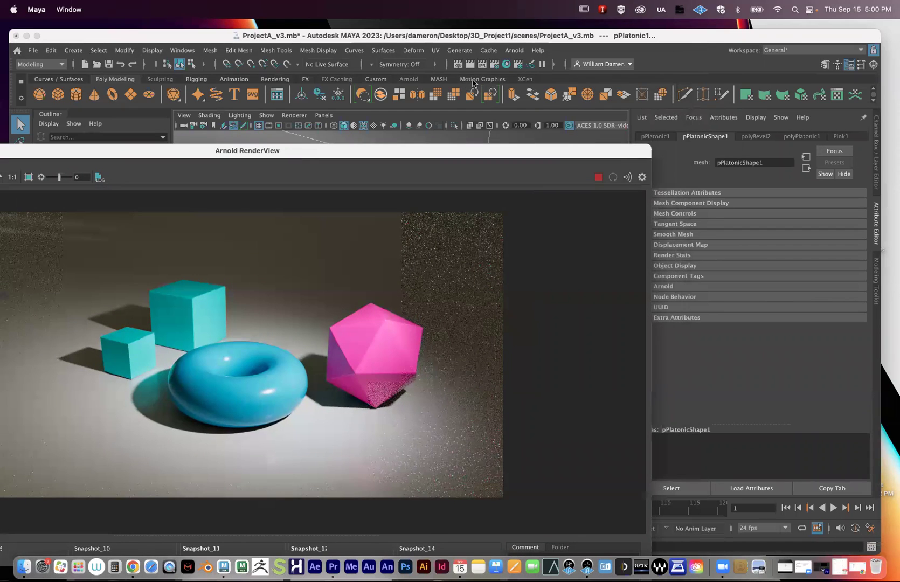
click(509, 64)
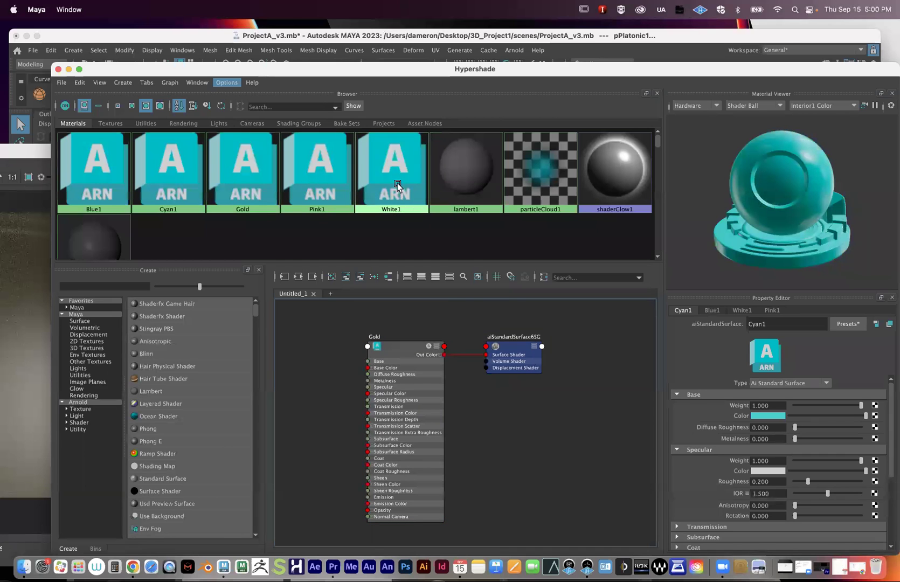
right_drag(388, 178, 220, 94)
drag(377, 69, 766, 247)
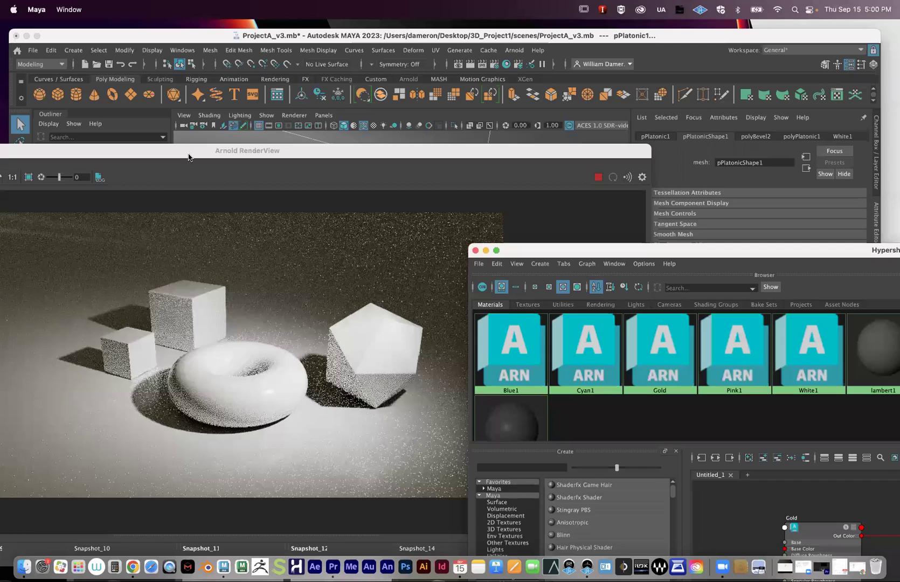
Step: Check the all-white scene in the Arnold RenderView and put the Hypershade away
click(395, 114)
drag(396, 114, 244, 89)
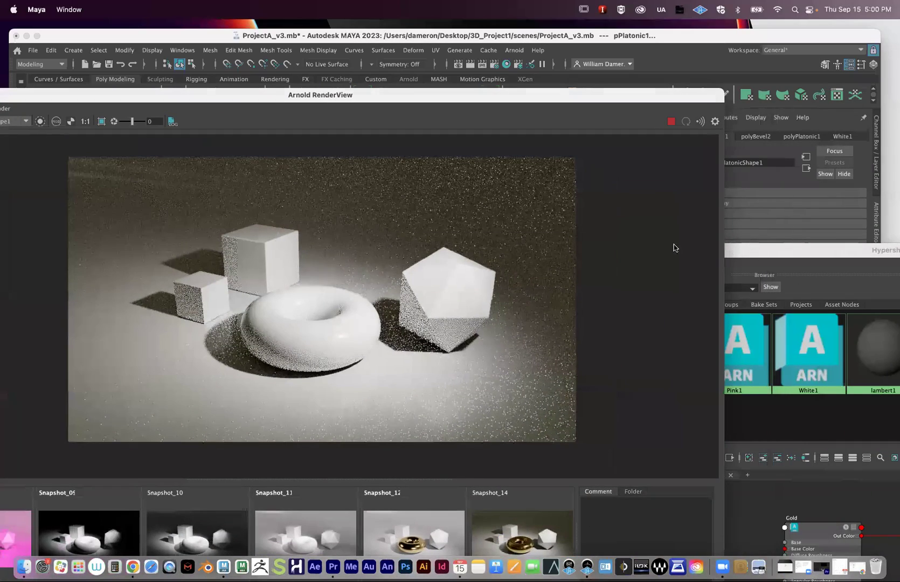
click(744, 251)
click(399, 243)
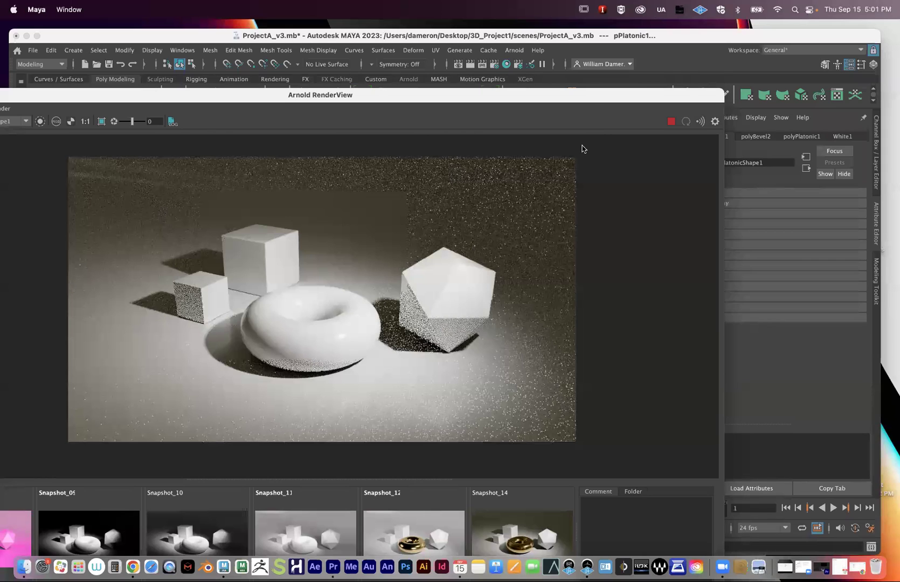
Step: Uncover the viewport and select only the torus in a closer view
drag(588, 100, 453, 346)
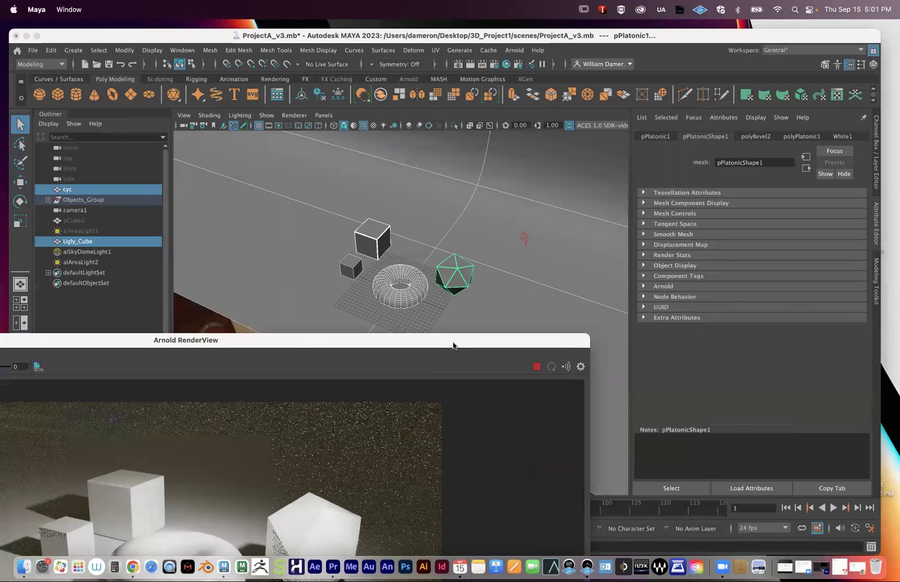
click(498, 269)
alt+drag(498, 269, 516, 207)
alt+right_drag(515, 207, 479, 244)
alt+drag(478, 245, 488, 250)
click(476, 208)
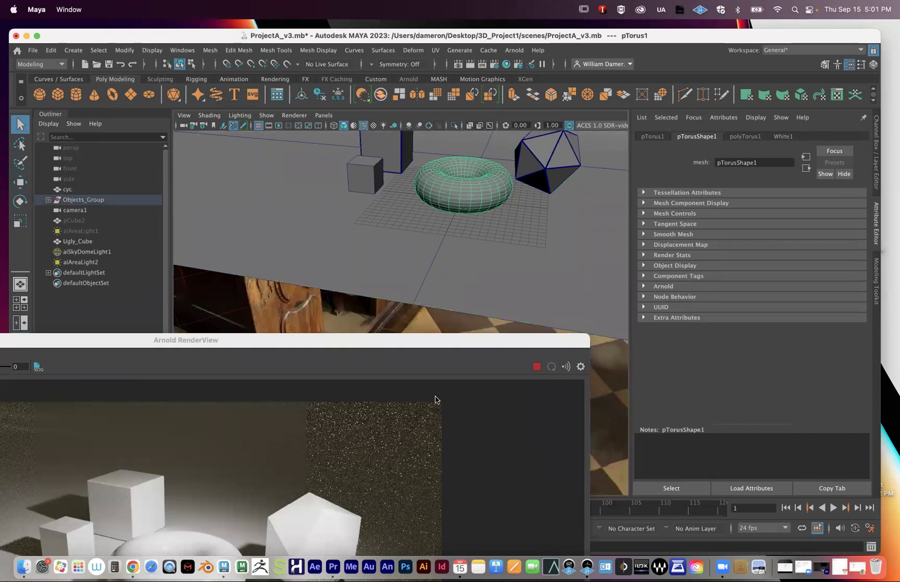
Step: Reopen the Hypershade, look over White1's base and specular attributes and collapse all of its attribute sections
click(507, 64)
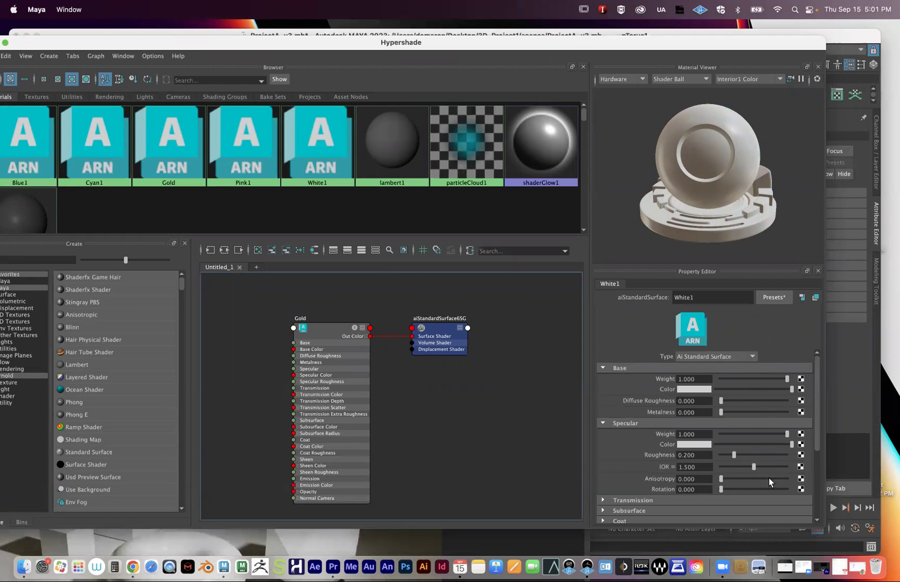
scroll(712, 421, down, 2)
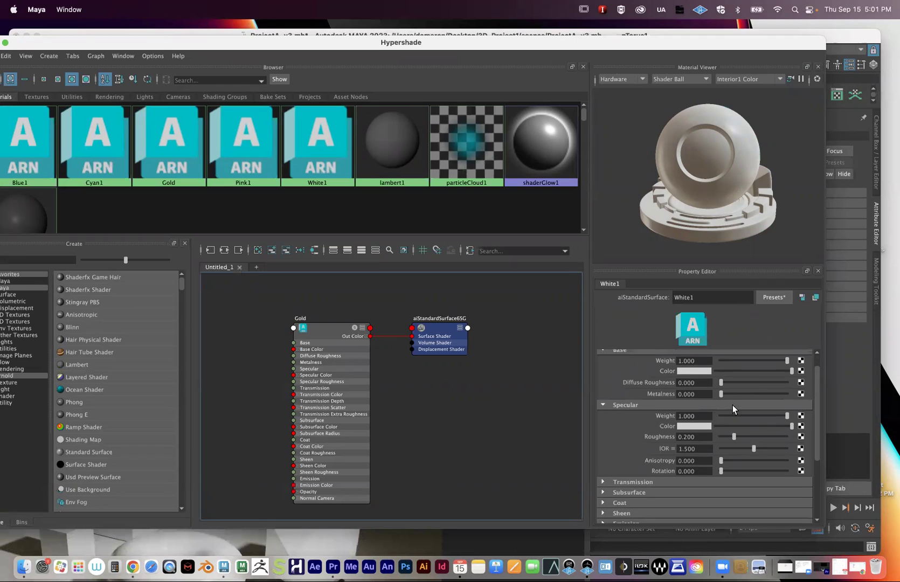
scroll(704, 373, up, 1)
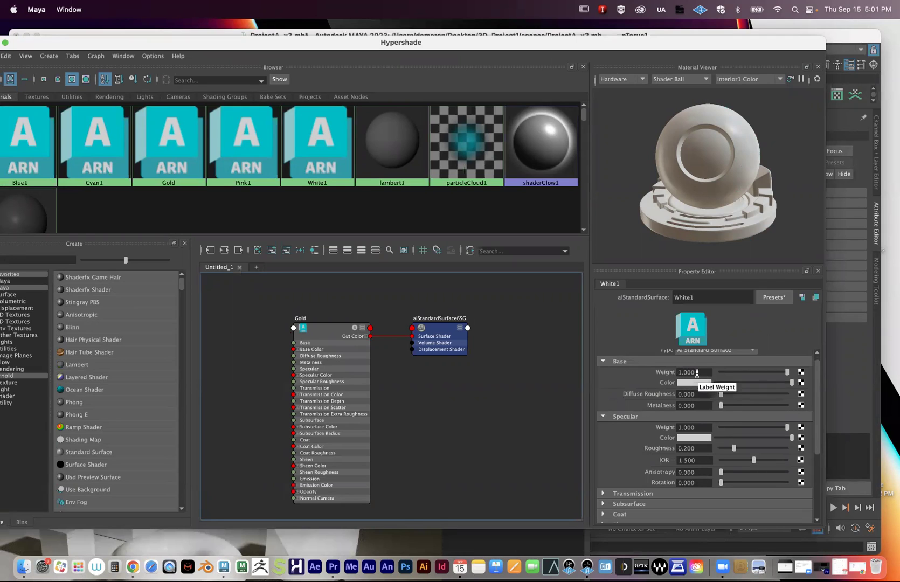
ctrl+click(603, 361)
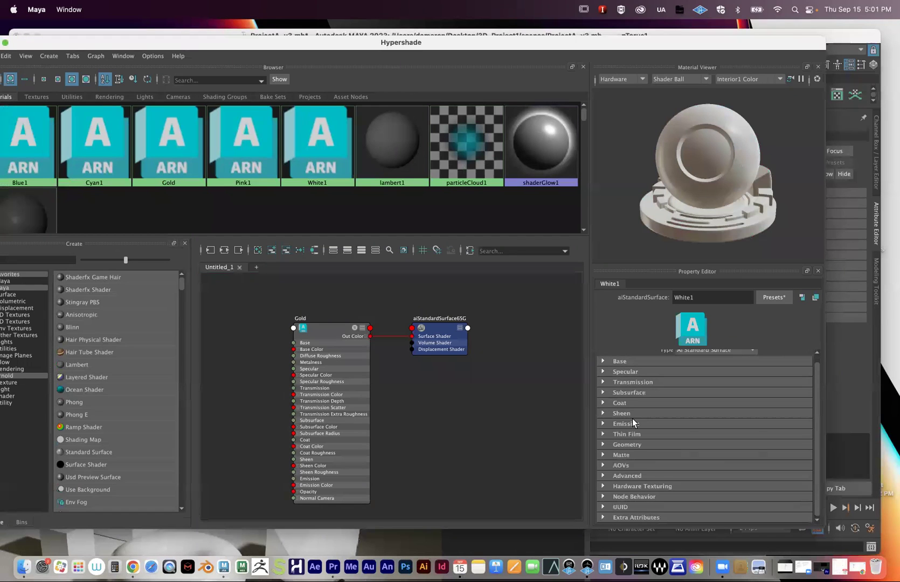
Step: Try White1's specular weight at 0, restore it to 1, and lower its specular roughness to 0
click(604, 372)
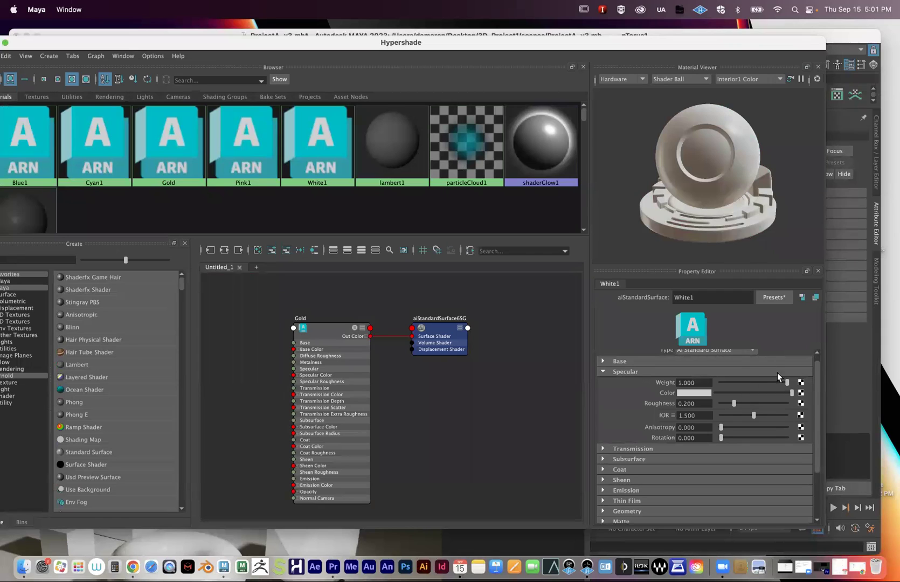
drag(779, 379, 720, 378)
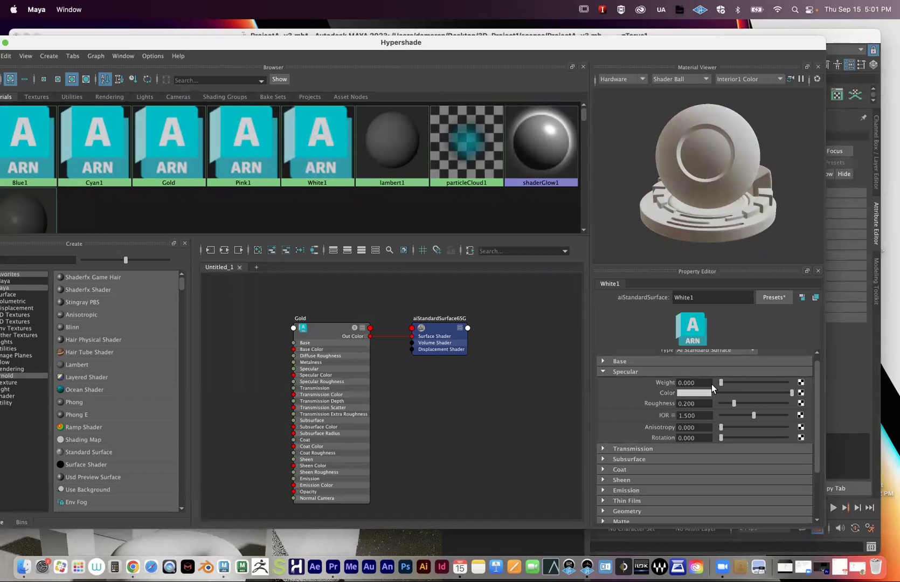
drag(719, 380, 788, 379)
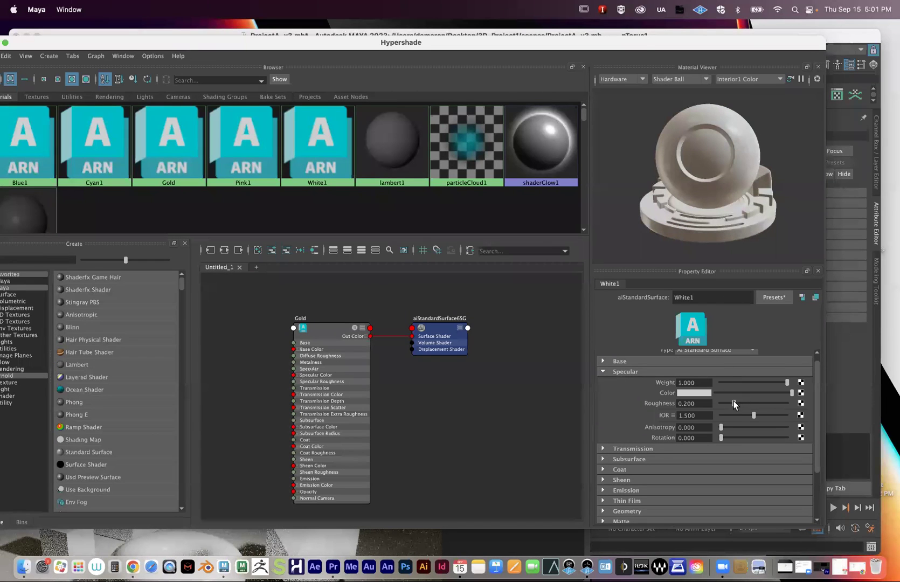
drag(734, 400, 753, 401)
drag(749, 406, 697, 397)
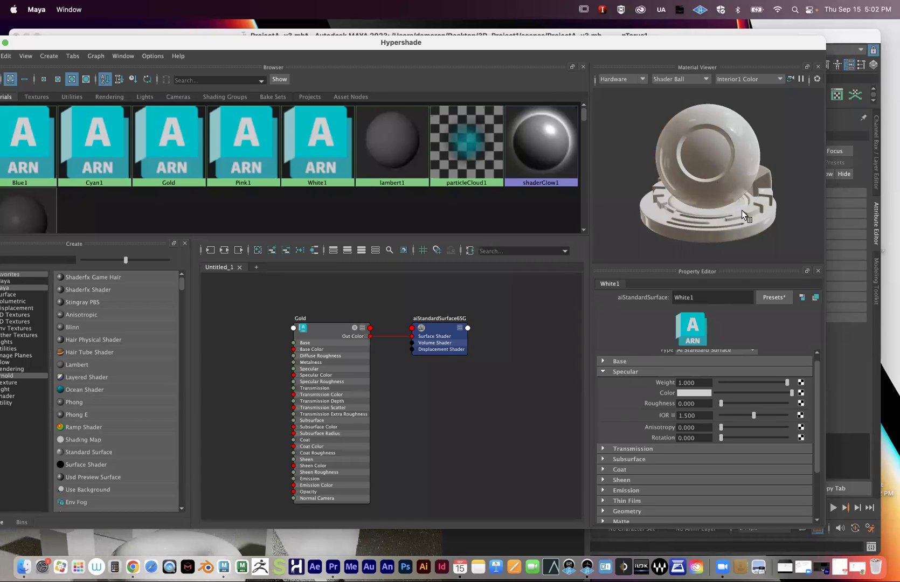
Step: Set White1's base color to blue (H 212.469, S 0.726, V 0.710) and its metalness to 0.912
click(602, 361)
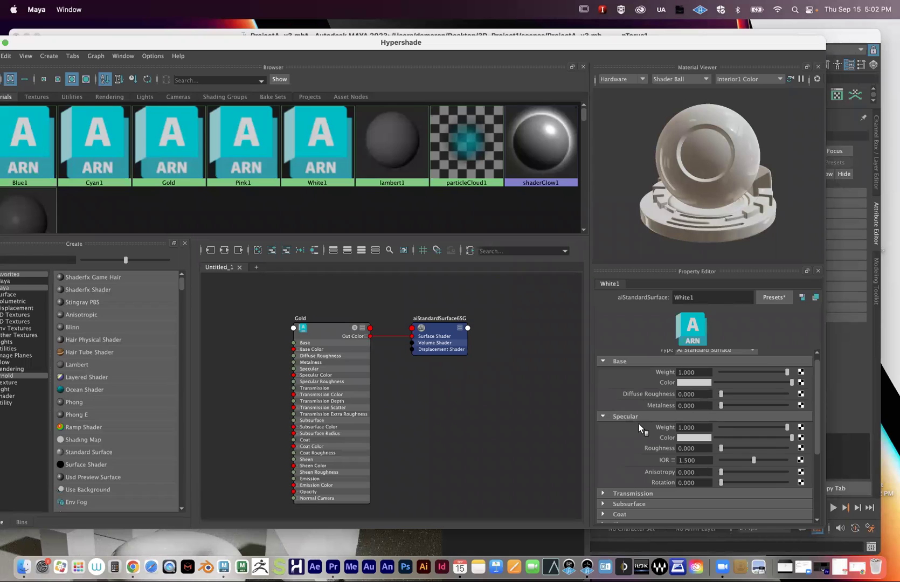
click(693, 383)
click(665, 379)
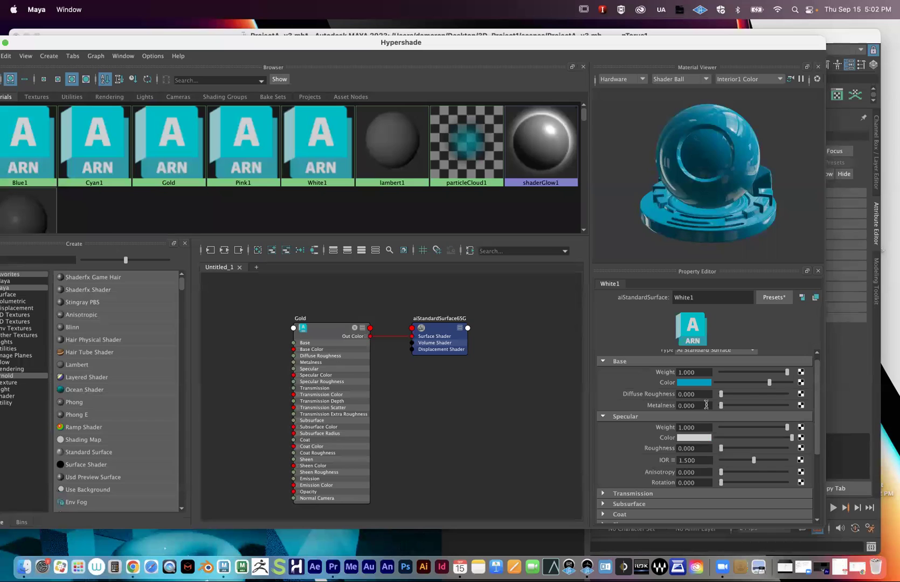
drag(720, 405, 776, 402)
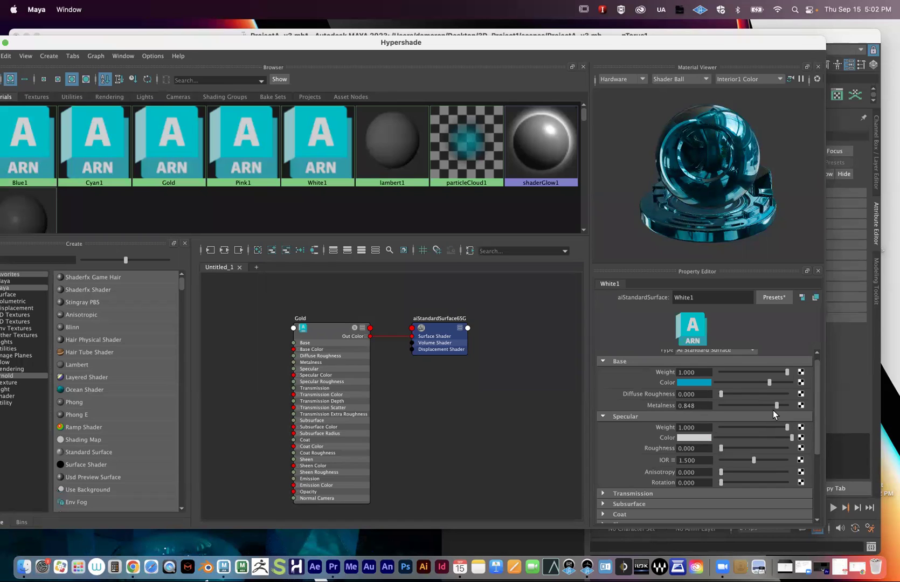
drag(775, 406, 780, 406)
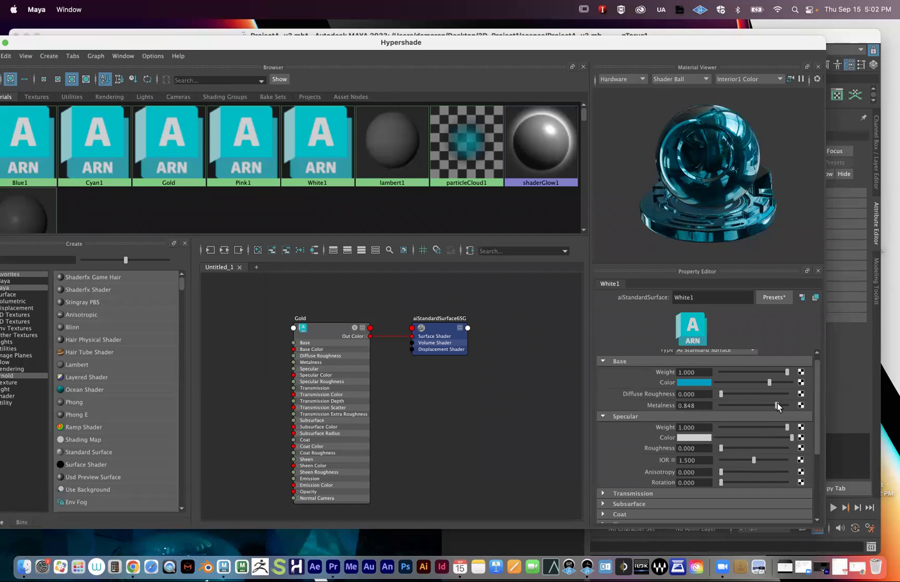
Step: Return White1's base color to near-white and undo the metalness change
click(688, 382)
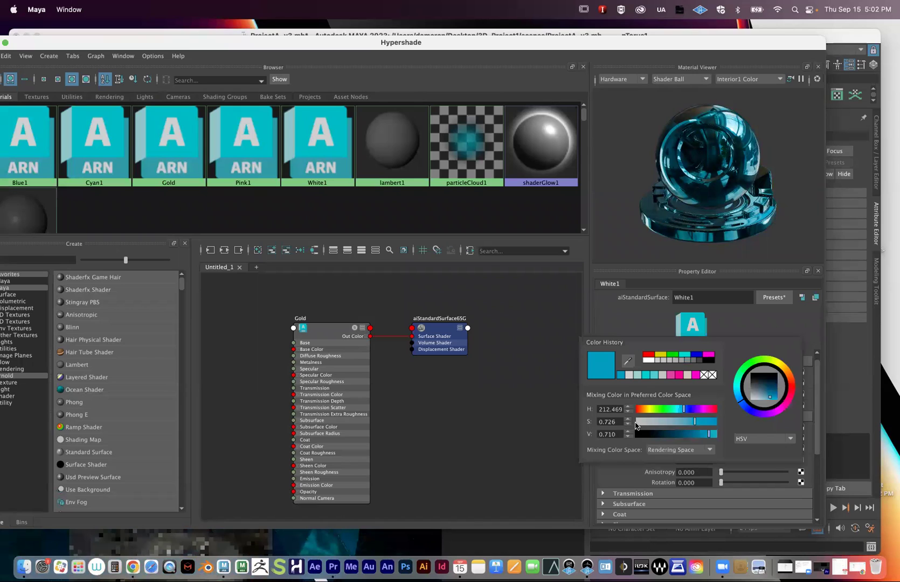
drag(666, 434, 712, 434)
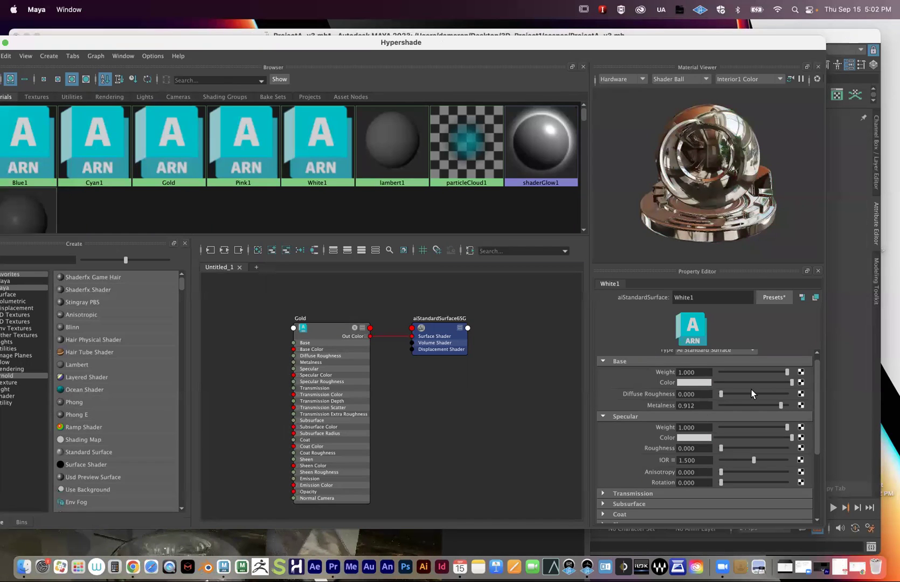
key(super+z)
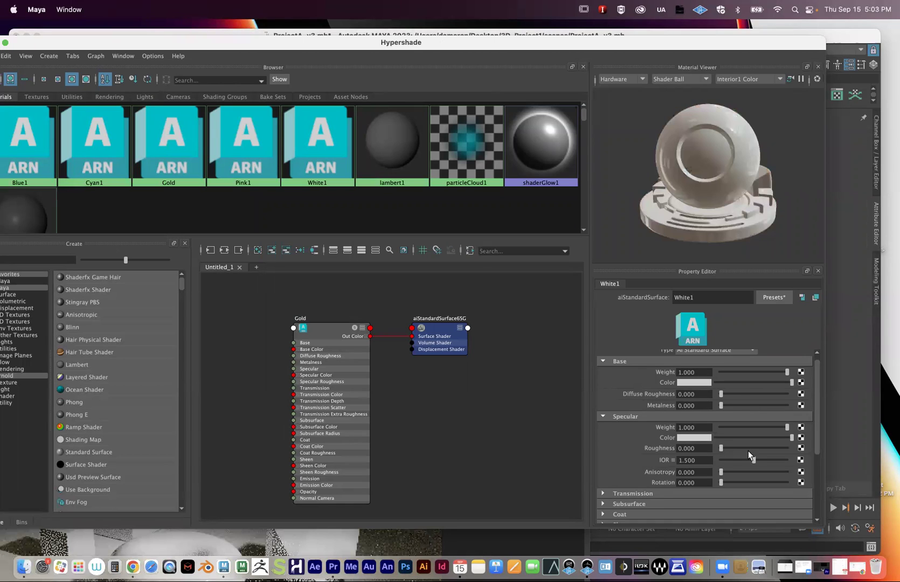
Step: Set White1's specular roughness to 0.264
drag(741, 448, 747, 447)
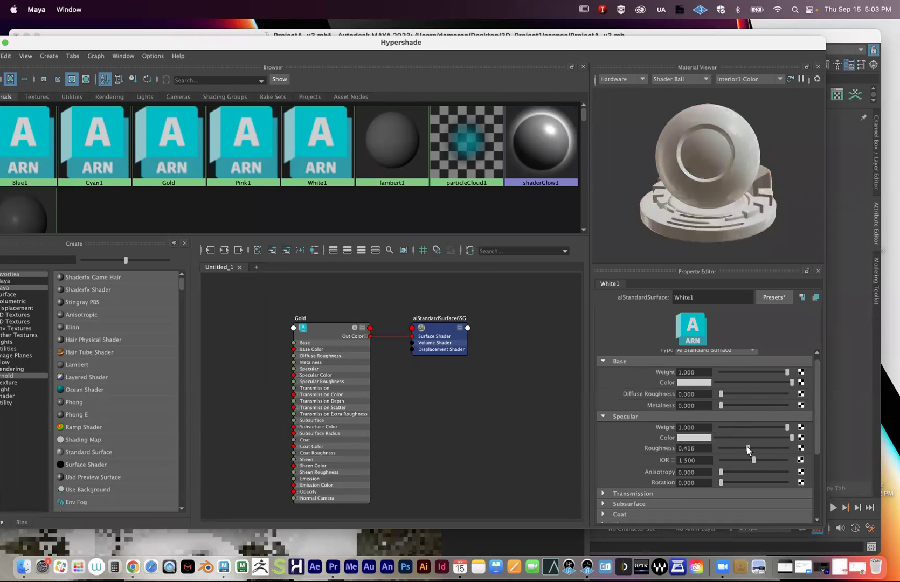
click(736, 449)
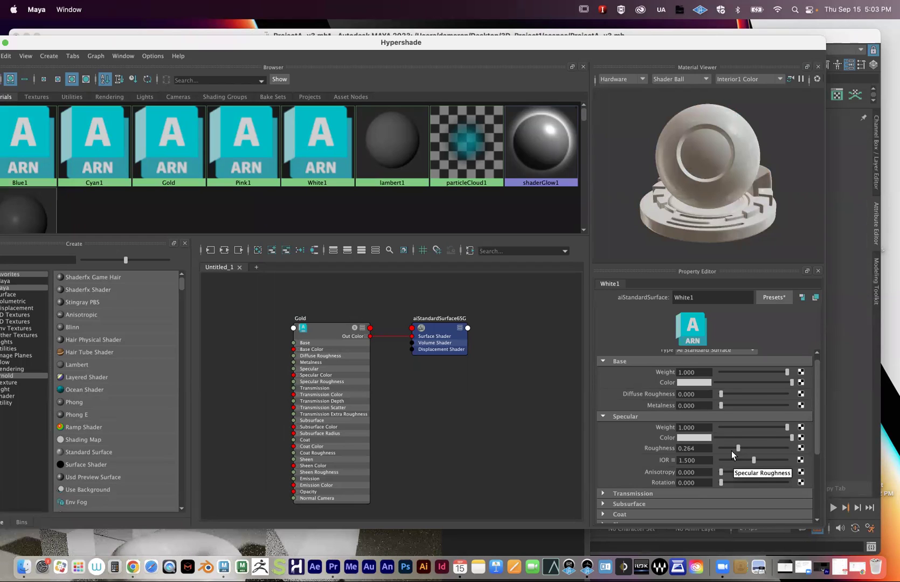
Step: Try replacing White1's settings with the Chrome preset and undo the replacement
click(778, 298)
mouse_move(859, 49)
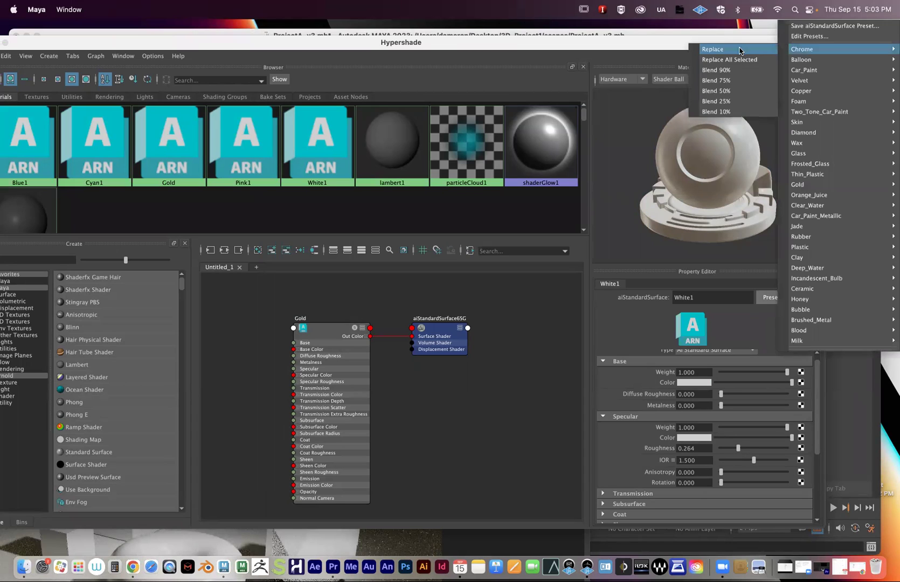
click(739, 50)
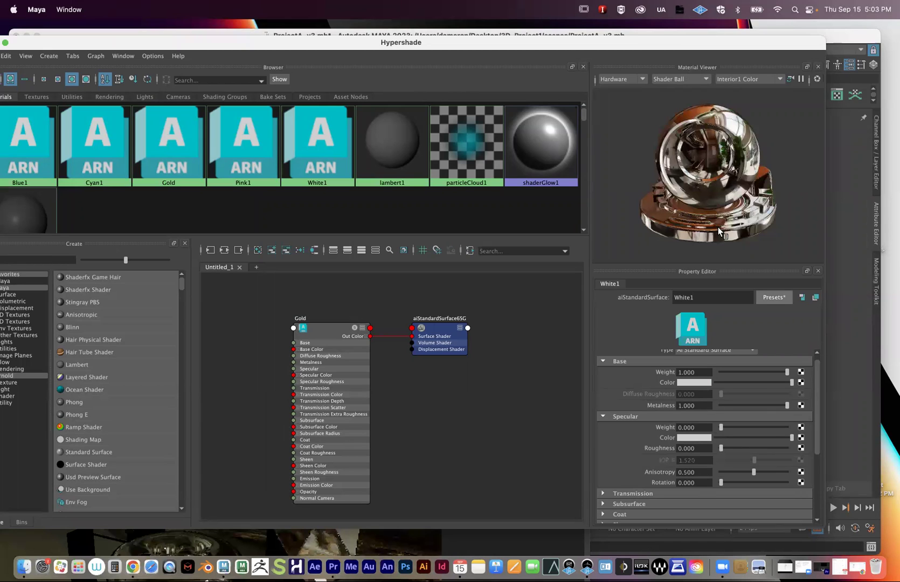
key(super+z)
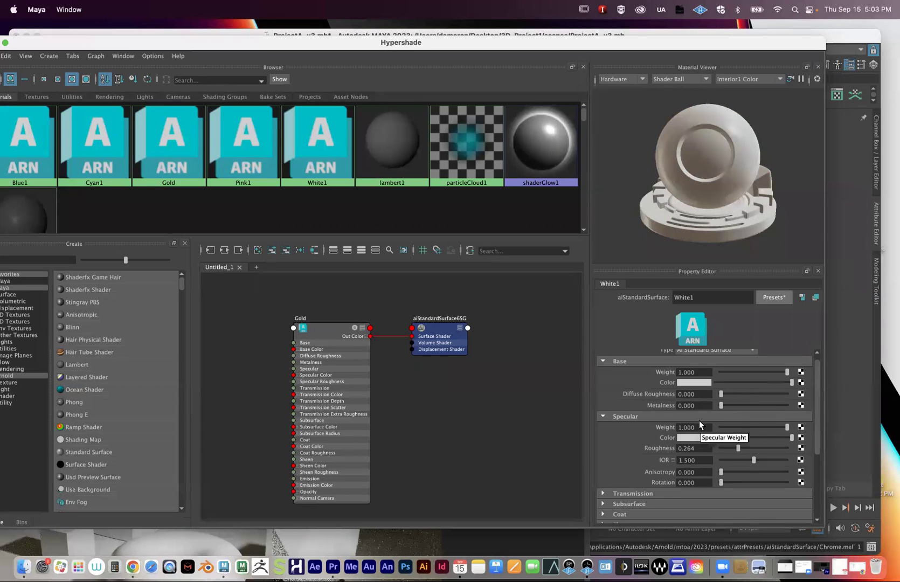
Step: Look into White1's transmission and subsurface attributes, collapse both sections and return to the base and specular settings
scroll(699, 425, down, 5)
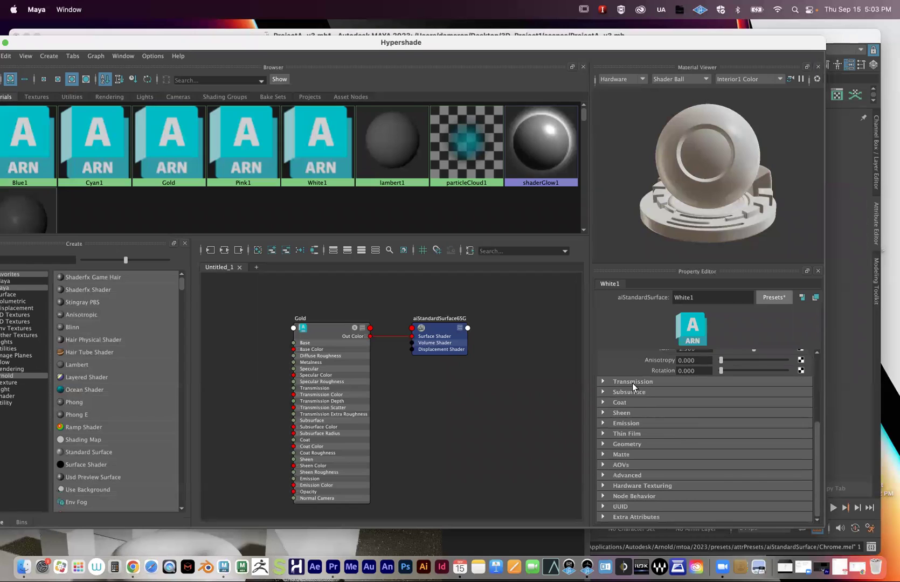
click(602, 382)
click(603, 382)
click(603, 391)
click(604, 392)
scroll(712, 399, up, 4)
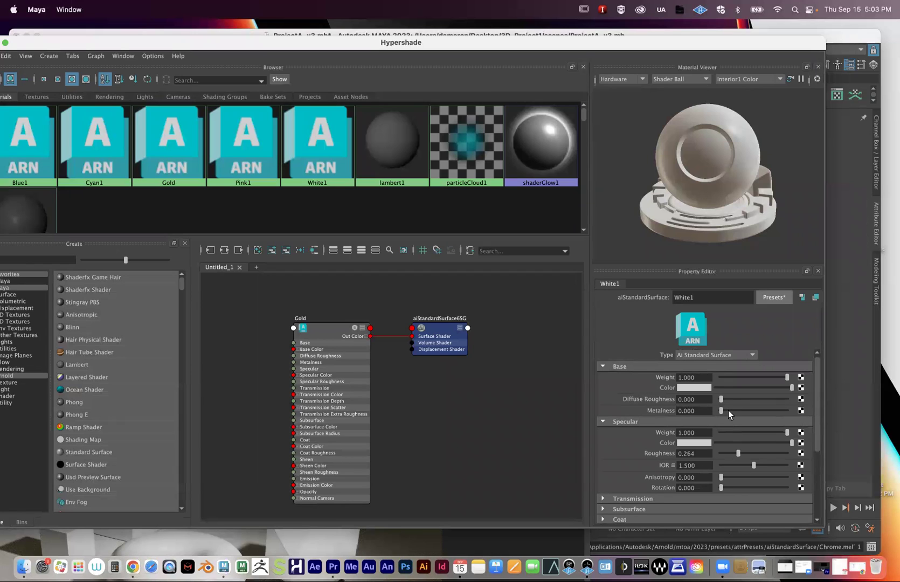
Step: Try metalness 1 with specular roughness 0.016 on White1 and undo both changes
drag(723, 409, 864, 379)
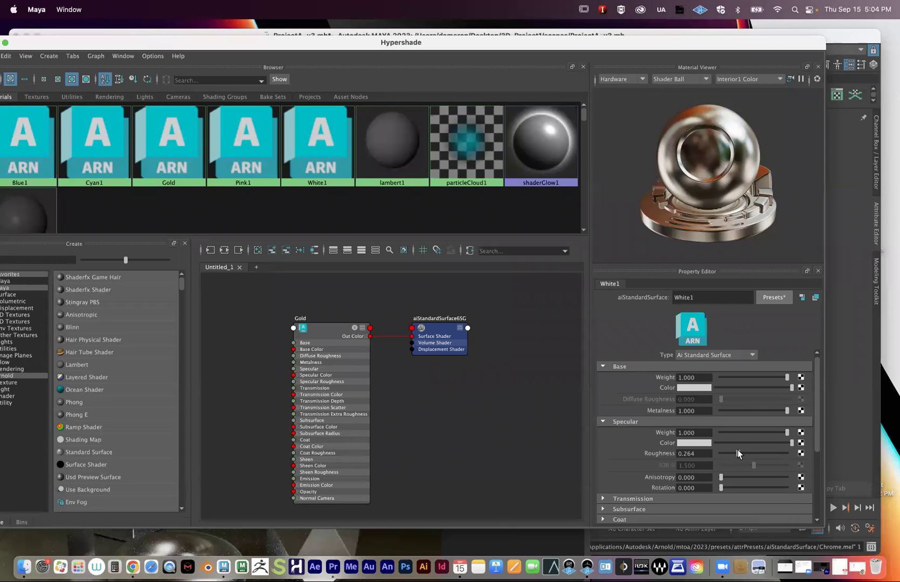
mouse_move(737, 450)
mouse_down()
mouse_move(774, 449)
mouse_move(692, 450)
mouse_move(721, 453)
mouse_up()
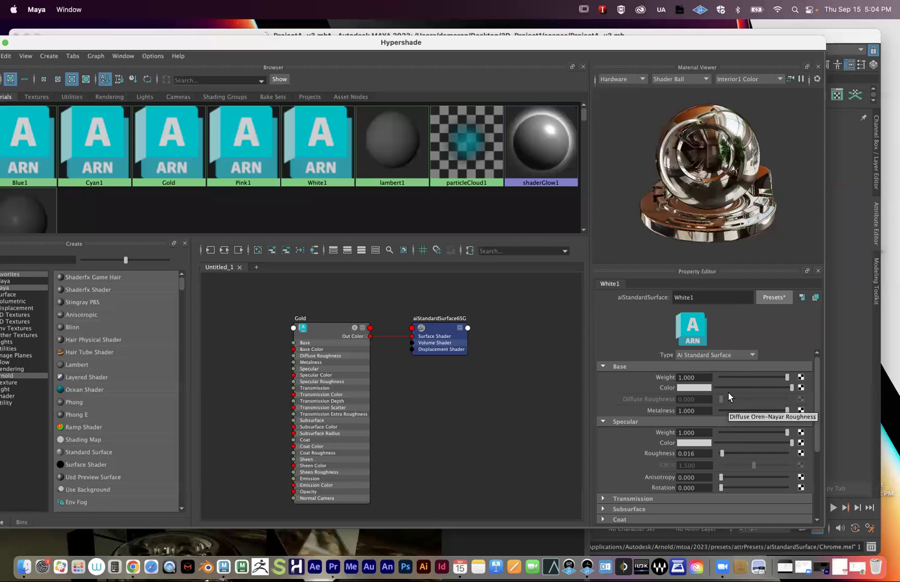
key(ctrl+z)
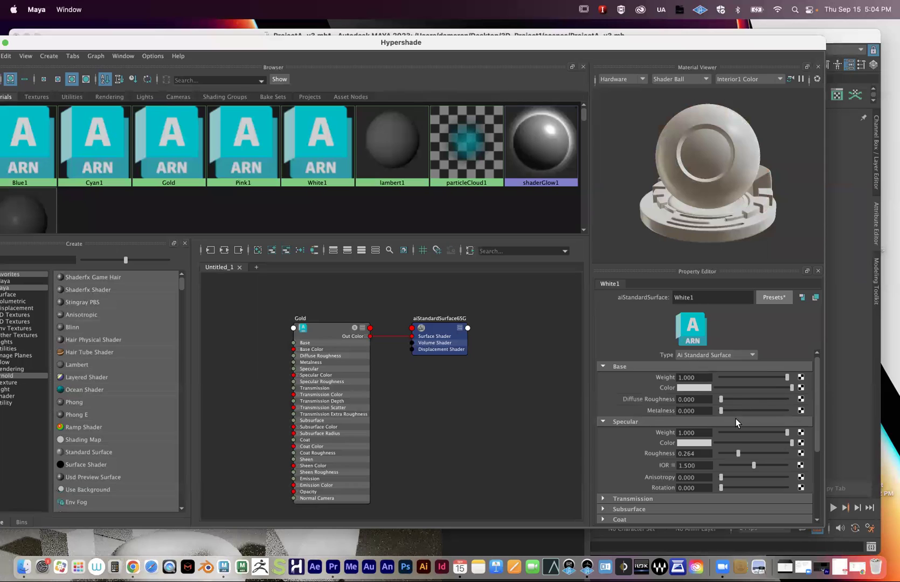
Step: Lower White1's specular roughness to 0.152
drag(737, 453, 733, 453)
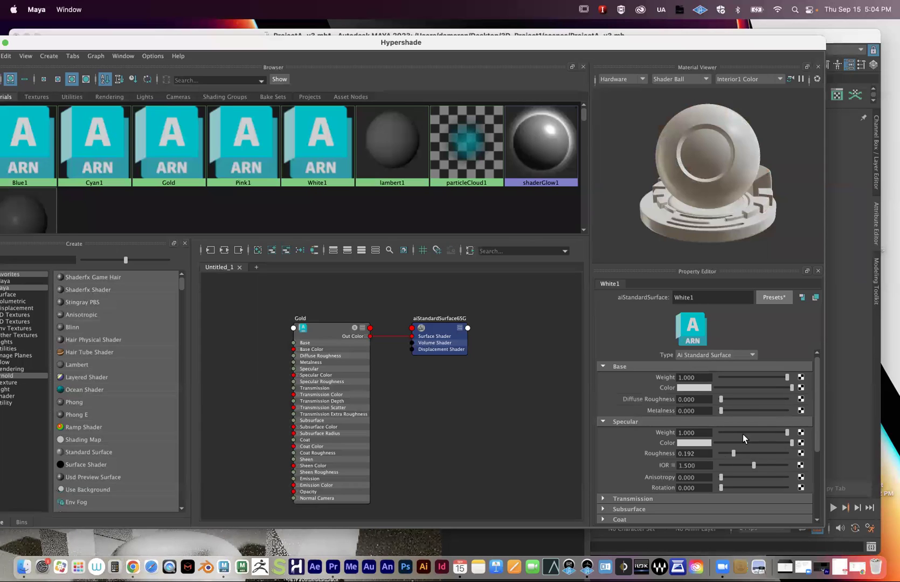
drag(738, 448, 729, 453)
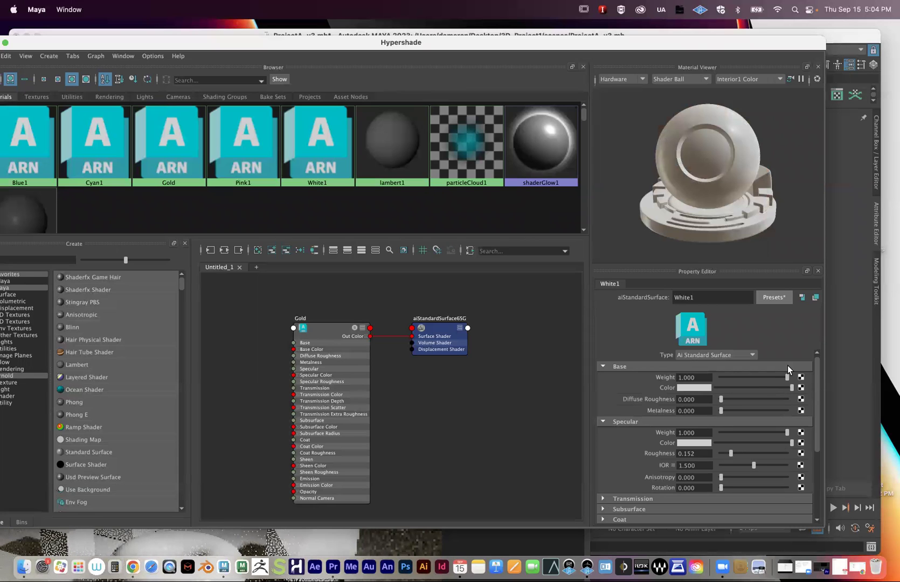
Step: Move the Hypershade aside and arrange the Arnold RenderView over the main window to check the all-white render
double_click(89, 44)
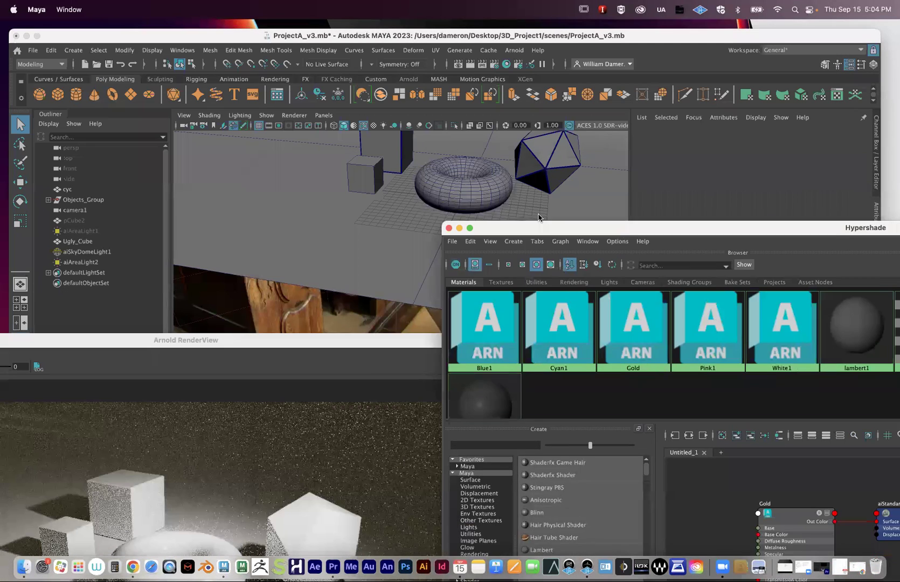
drag(323, 337, 530, 28)
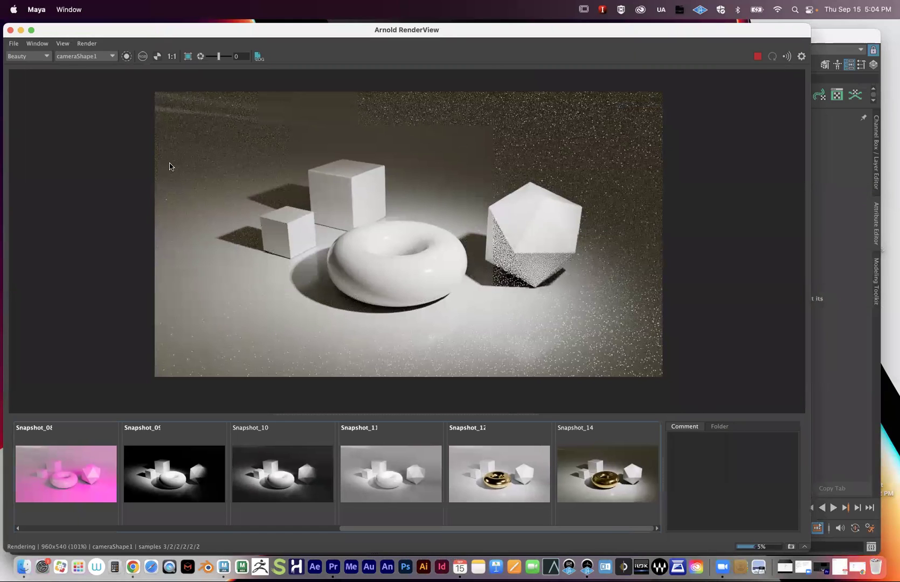
drag(161, 29, 3, 6)
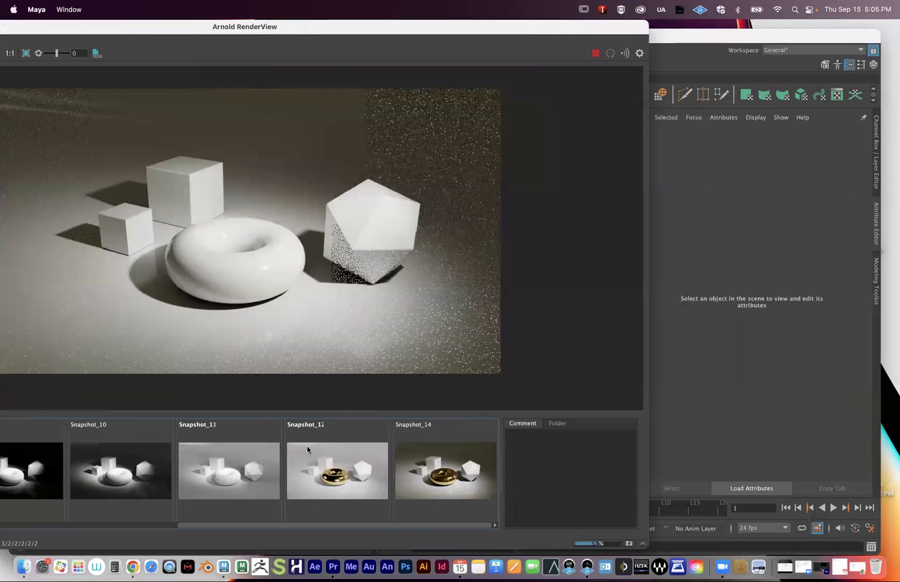
drag(601, 488, 471, 433)
drag(86, 31, 331, 118)
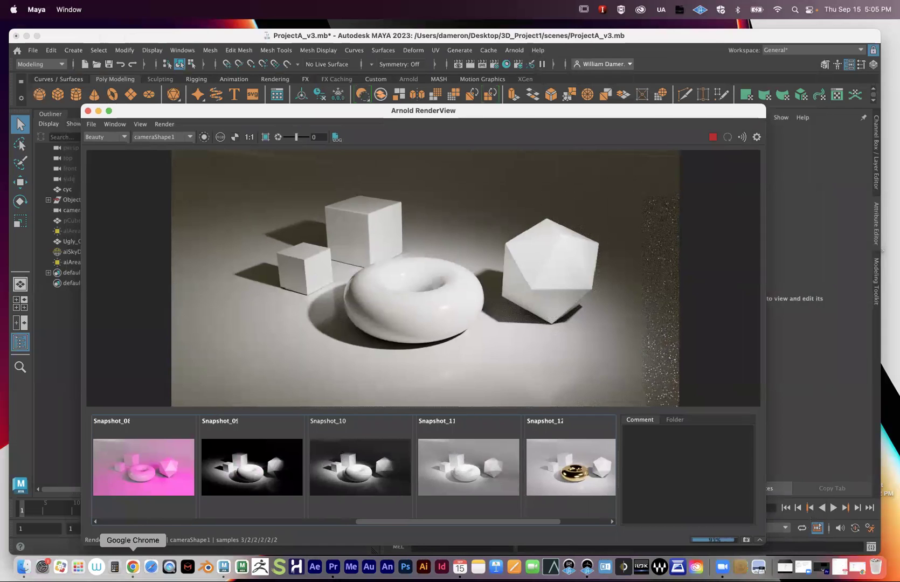
Step: Switch to Google Chrome and show the Assignment 1 page of the course site from its beginning
click(133, 565)
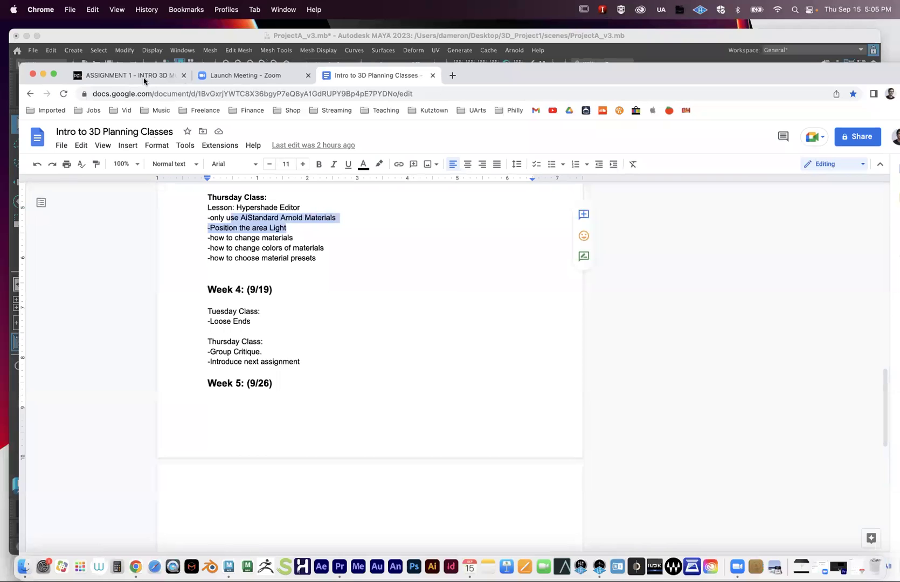
key(super+1)
scroll(359, 224, up, 10)
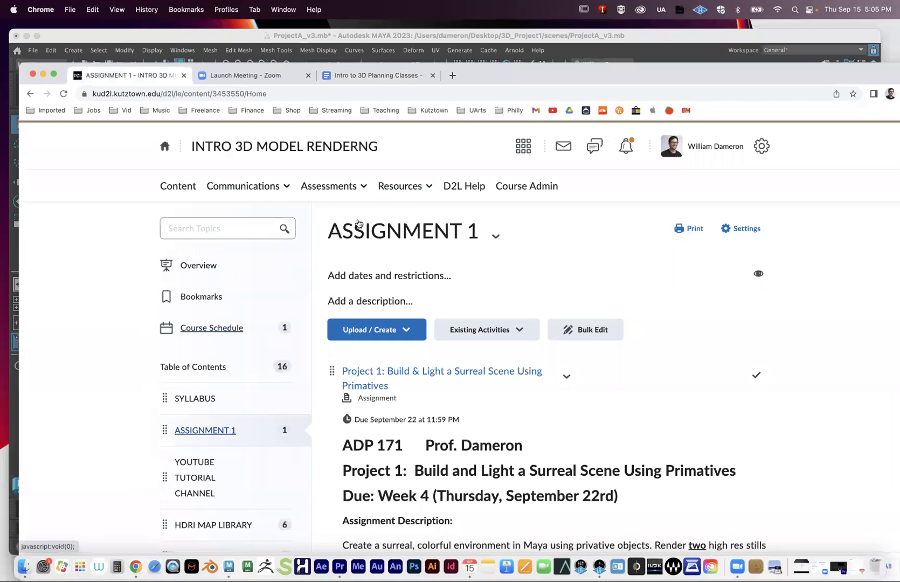
Step: Open the Three Point Lighting Handout from the course's Week 3 (9/12) module
scroll(269, 260, down, 7)
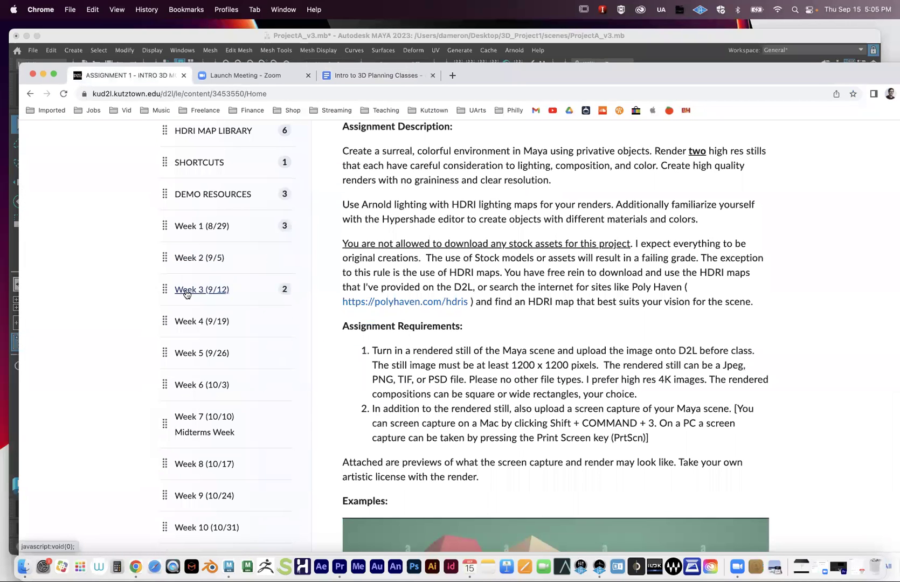
click(185, 291)
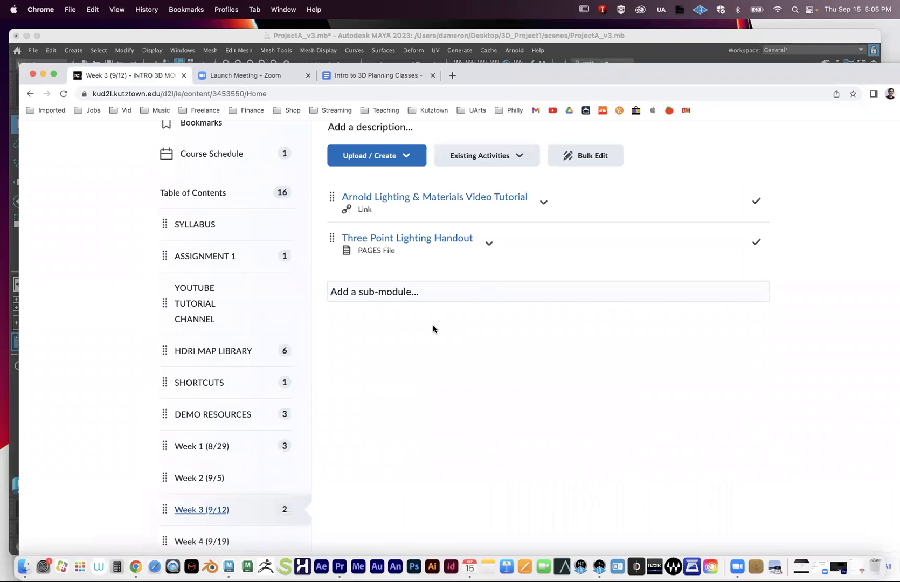
scroll(465, 325, up, 3)
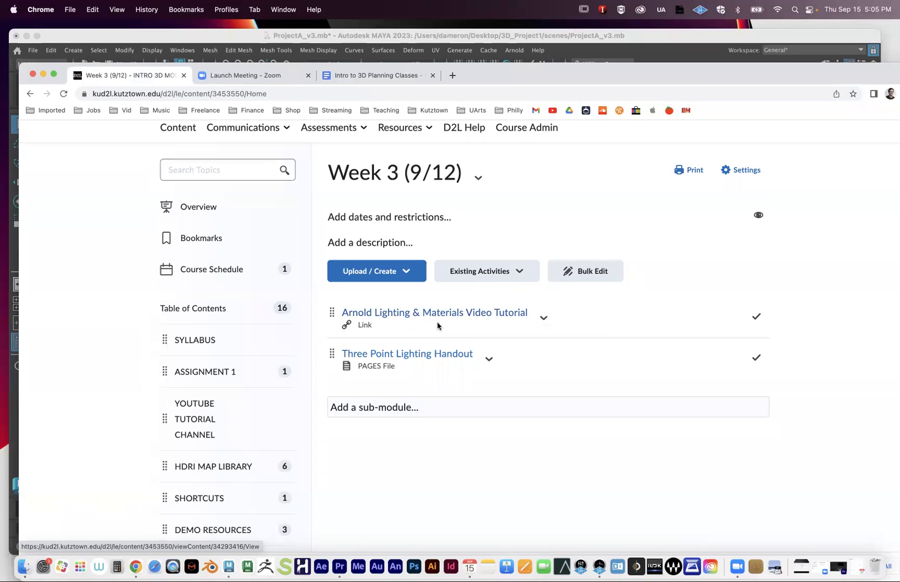
scroll(452, 350, down, 1)
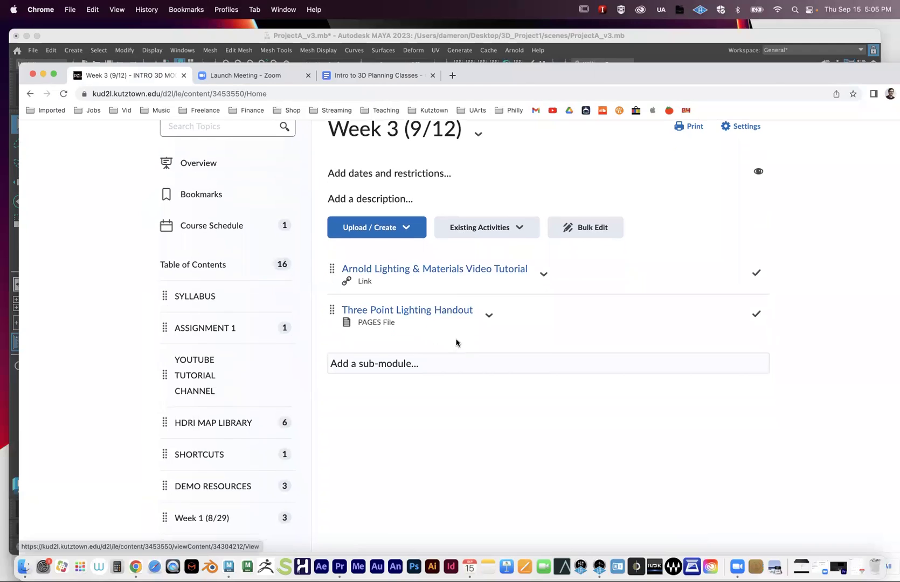
click(424, 309)
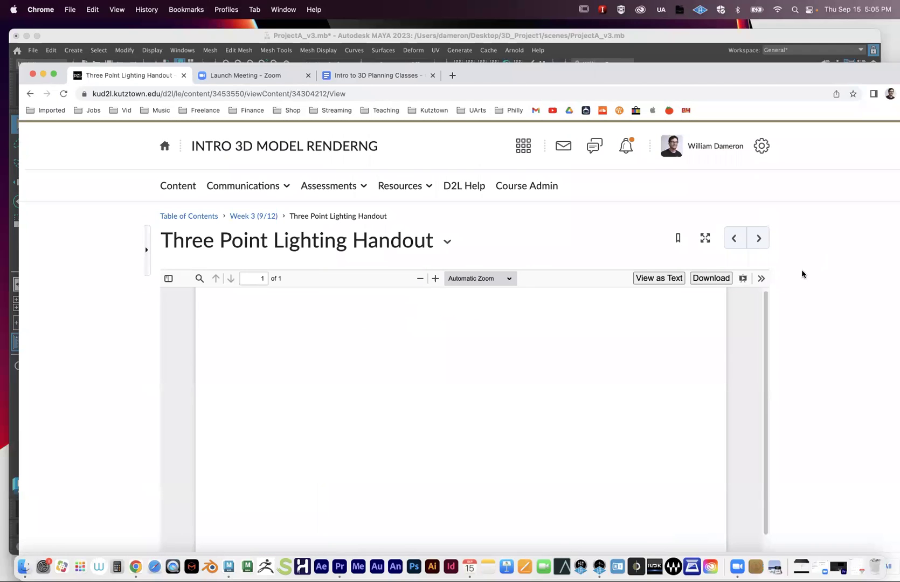
Step: Download the Three Point Lighting Handout and show the downloaded file in Finder
scroll(801, 273, down, 3)
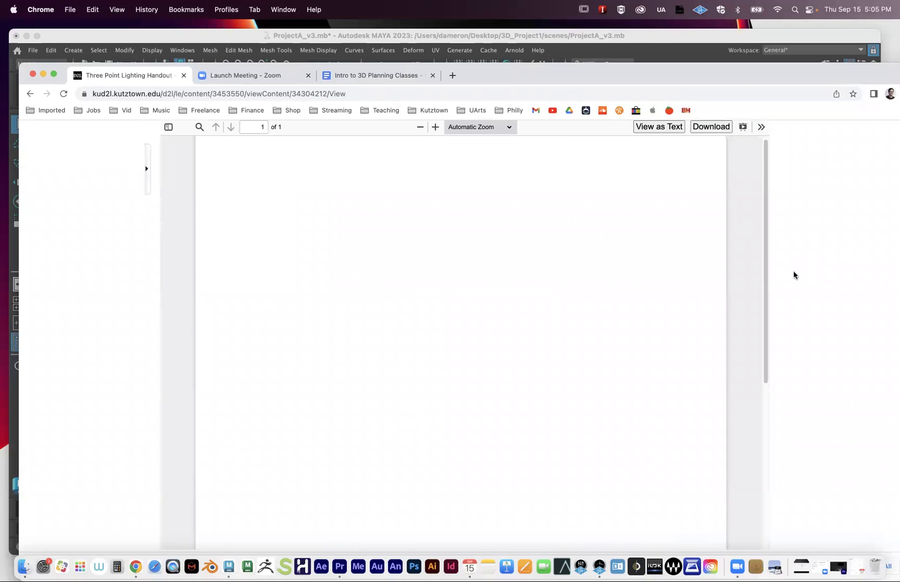
drag(765, 251, 759, 115)
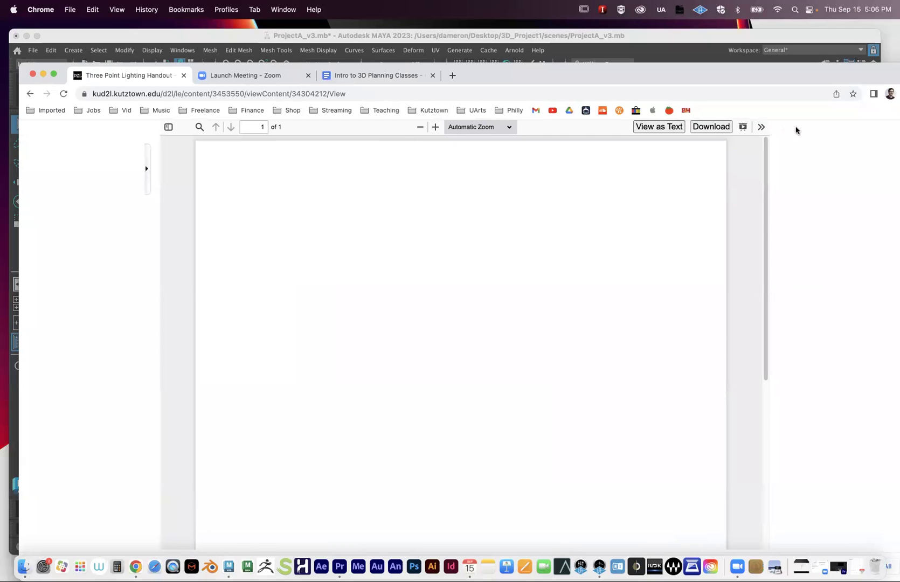
scroll(469, 199, down, 5)
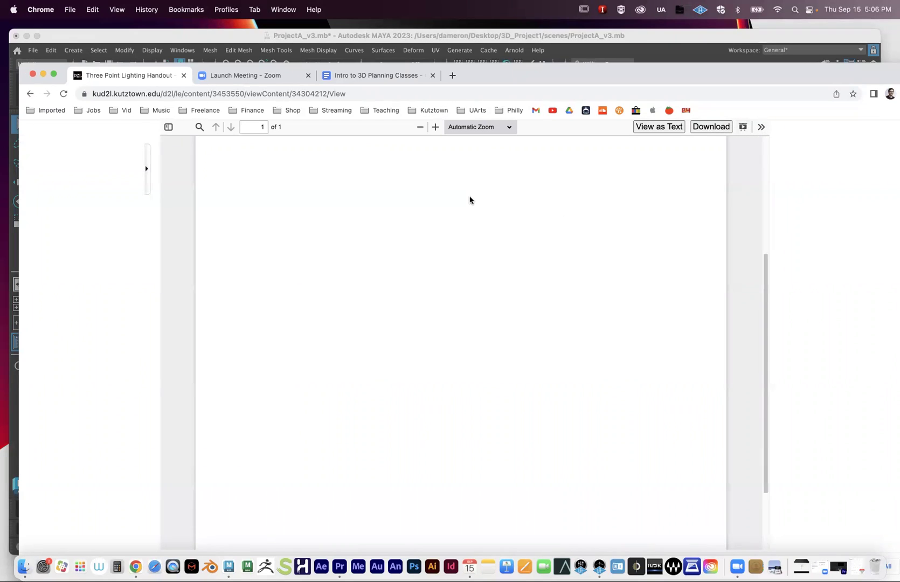
scroll(512, 273, up, 5)
click(706, 278)
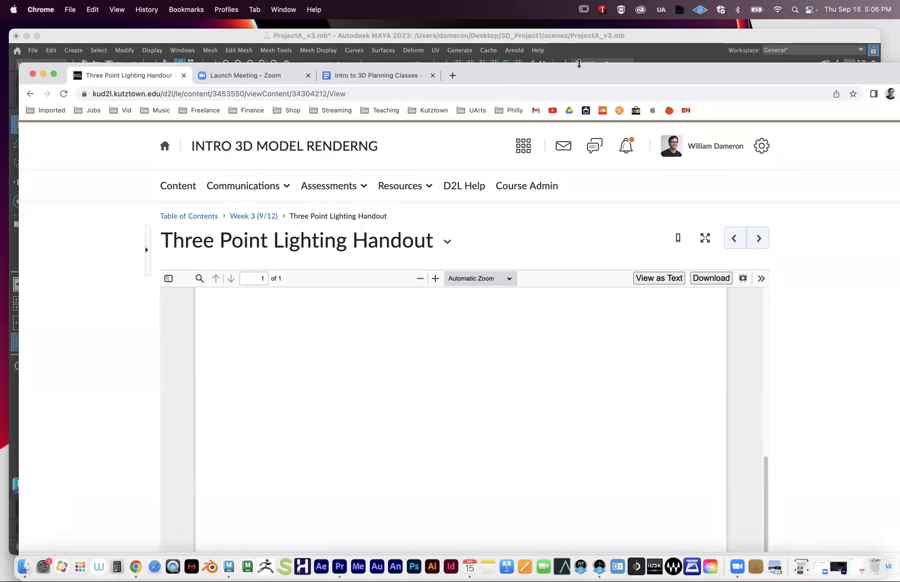
drag(542, 77, 592, 34)
click(180, 523)
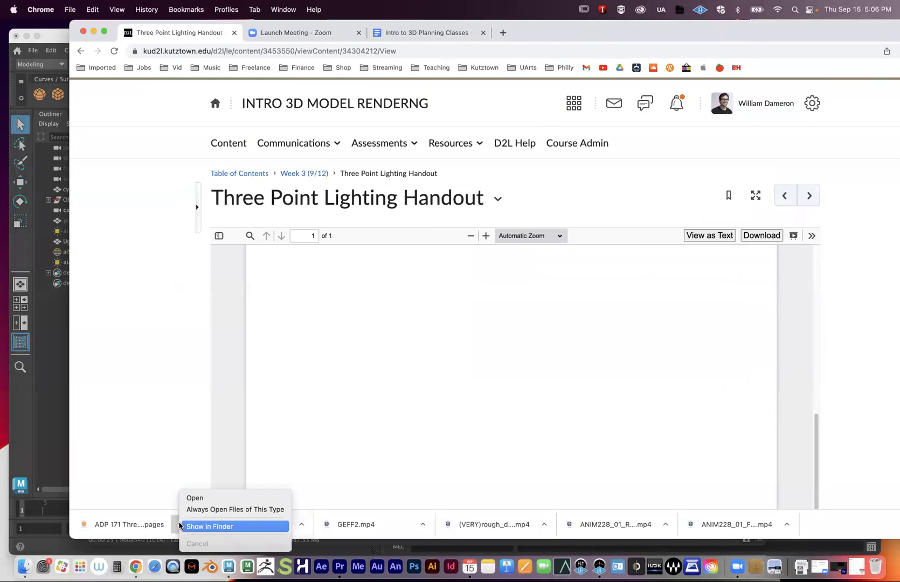
click(210, 525)
Step: Preview ADP 171 Three Point Lighting.pages with Quick Look and close the preview
right_click(368, 141)
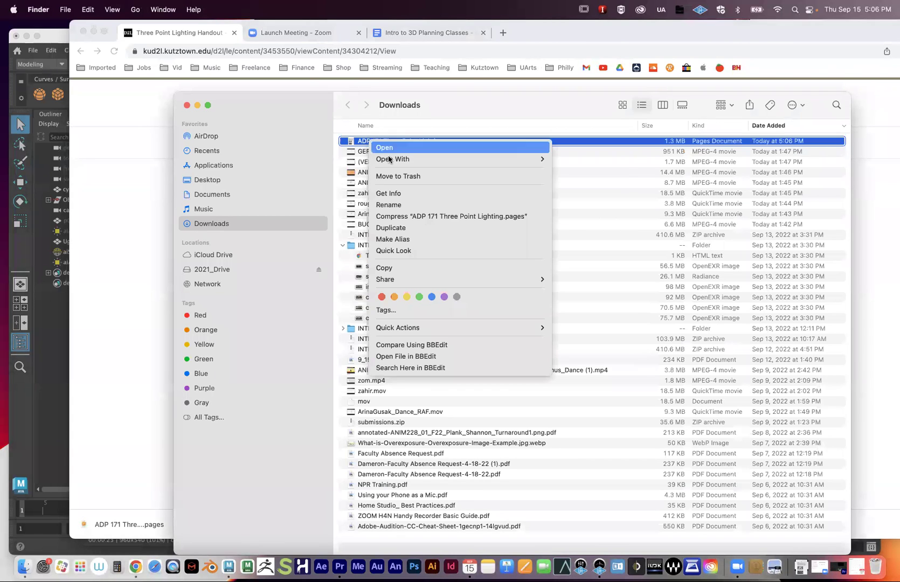
mouse_move(489, 156)
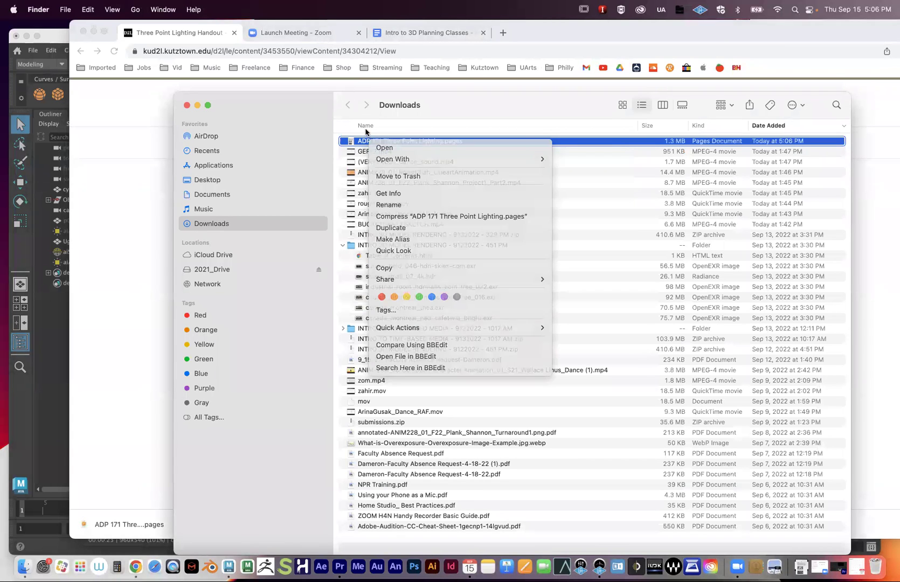
click(373, 145)
key(space)
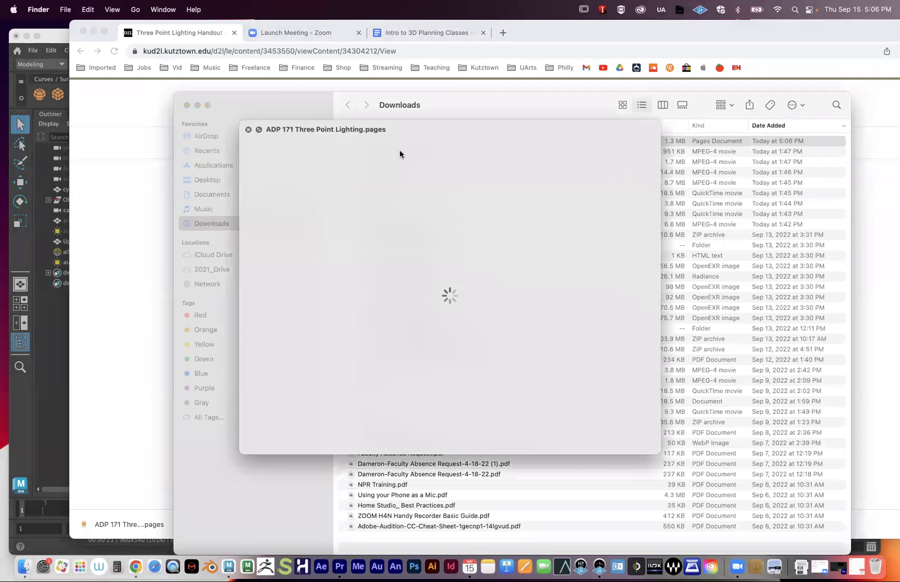
key(space)
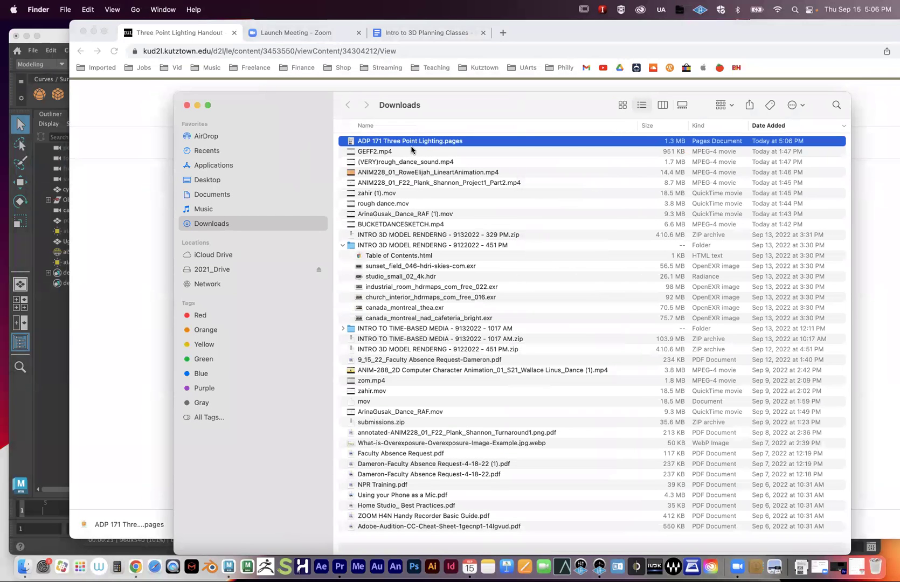
key(space)
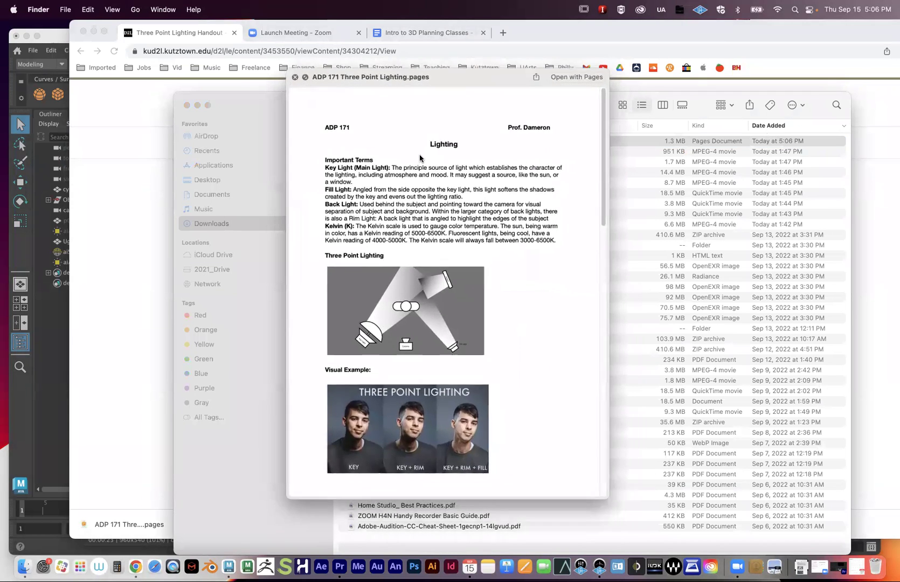
key(space)
Step: Open ADP 171 Three Point Lighting.pages in Pages and move its window fully into view
right_click(382, 143)
mouse_move(405, 160)
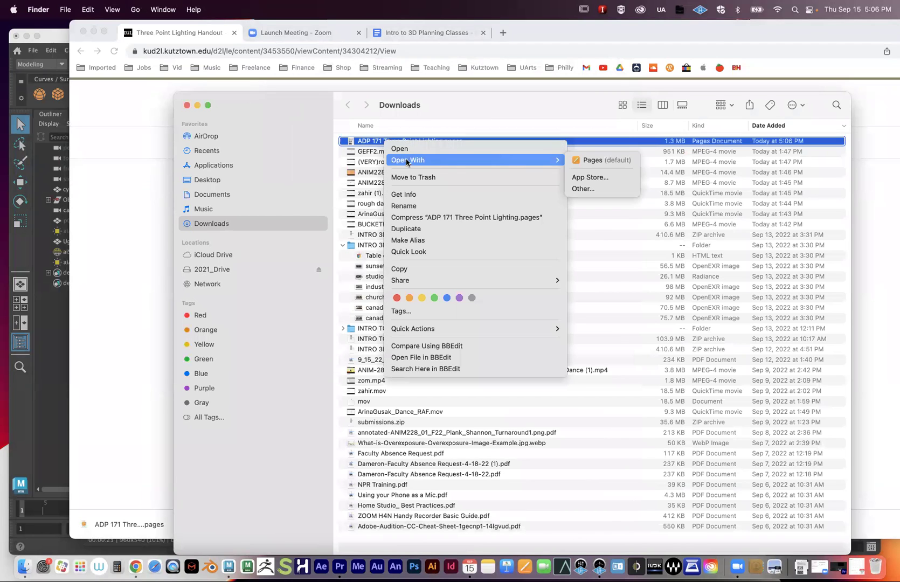
click(582, 160)
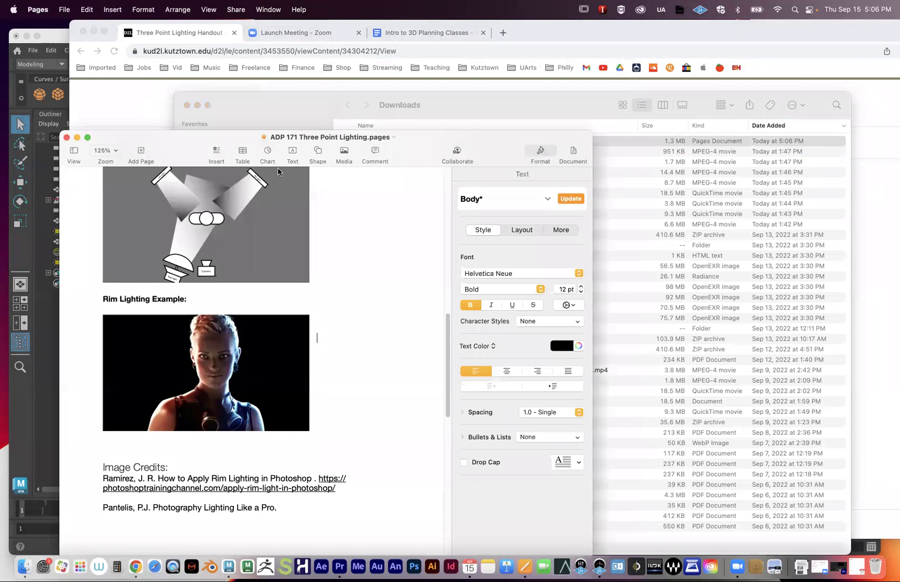
drag(162, 144, 244, 117)
Step: Examine the handout's rim lighting example and the large key, rim and fill portrait comparison at the document's end
scroll(424, 299, up, 2)
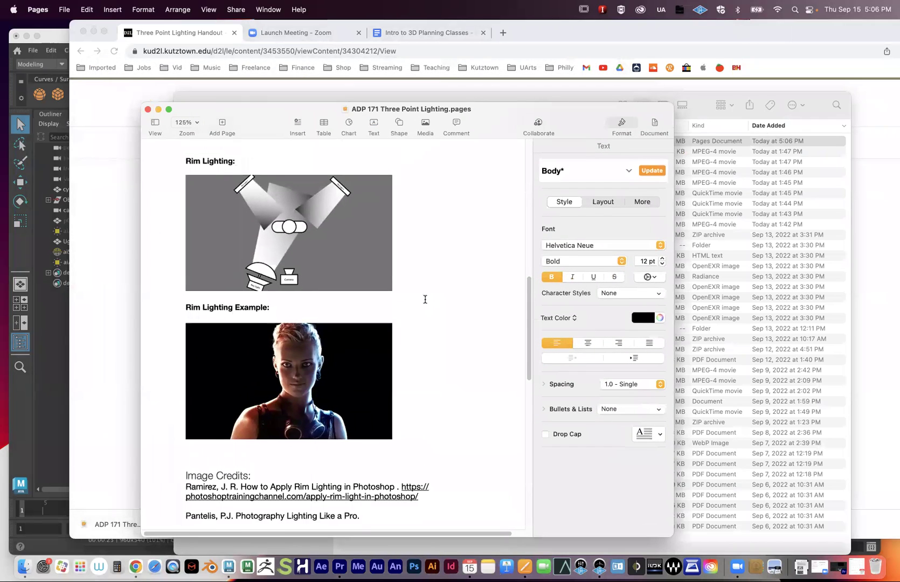
scroll(424, 299, up, 1)
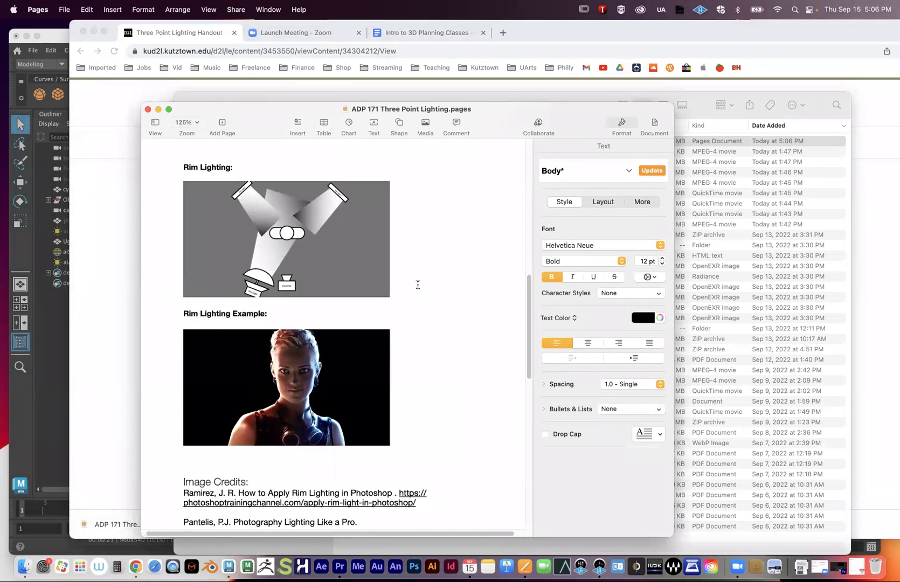
scroll(384, 298, down, 10)
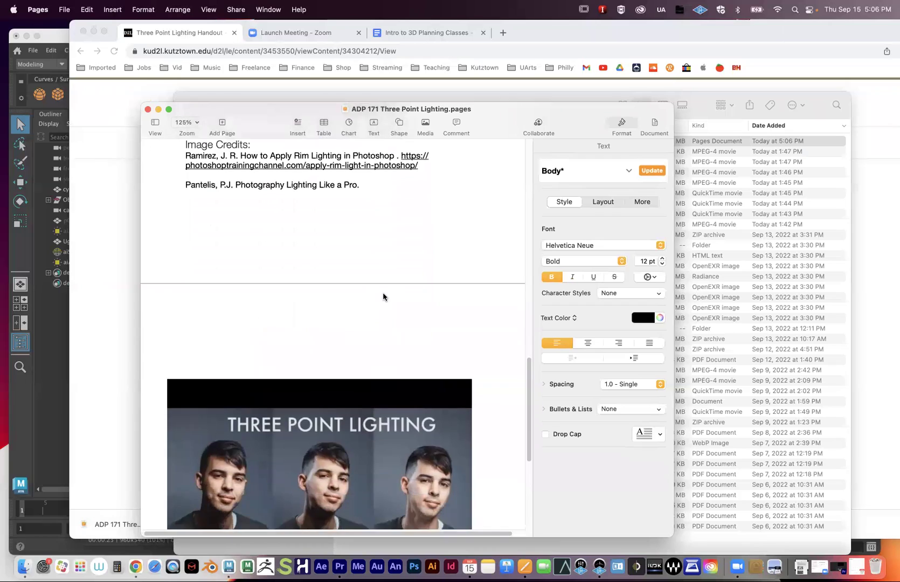
scroll(383, 295, down, 8)
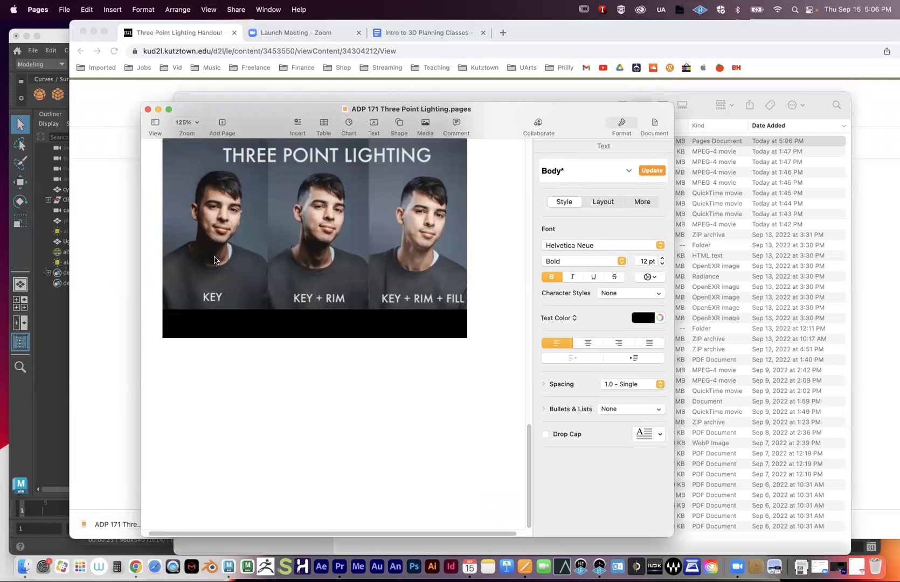
scroll(226, 277, up, 1)
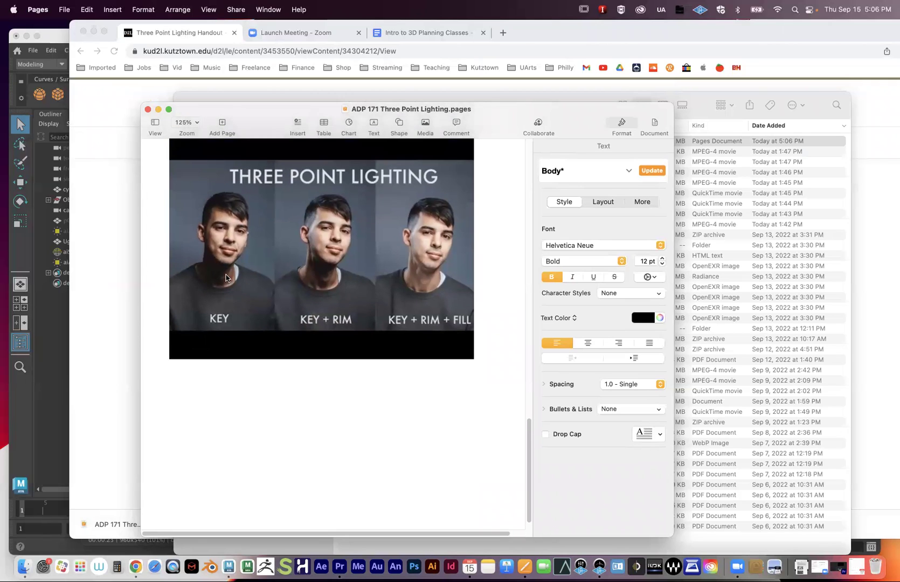
scroll(225, 277, up, 1)
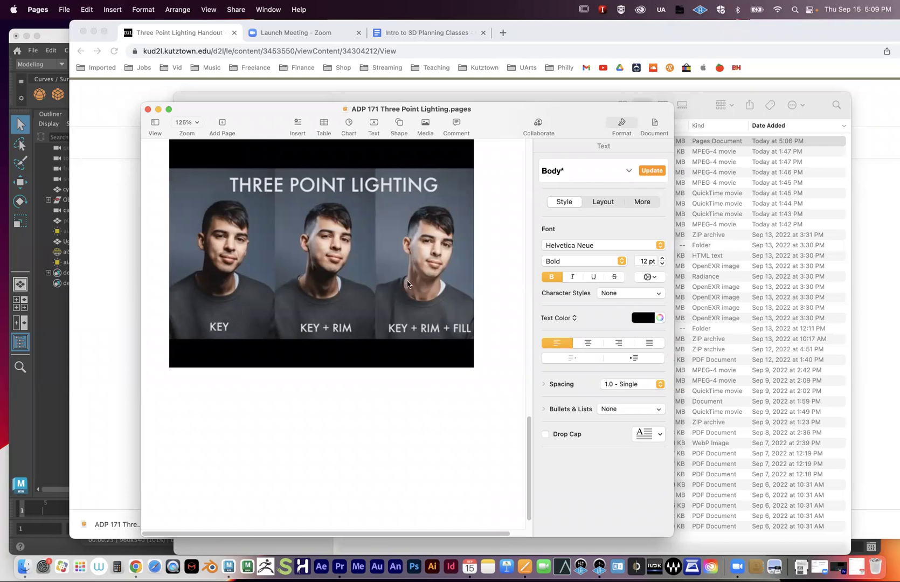
Step: Review the lighting terms, the three point lighting diagram and its visual example on the handout's first page
scroll(410, 254, down, 10)
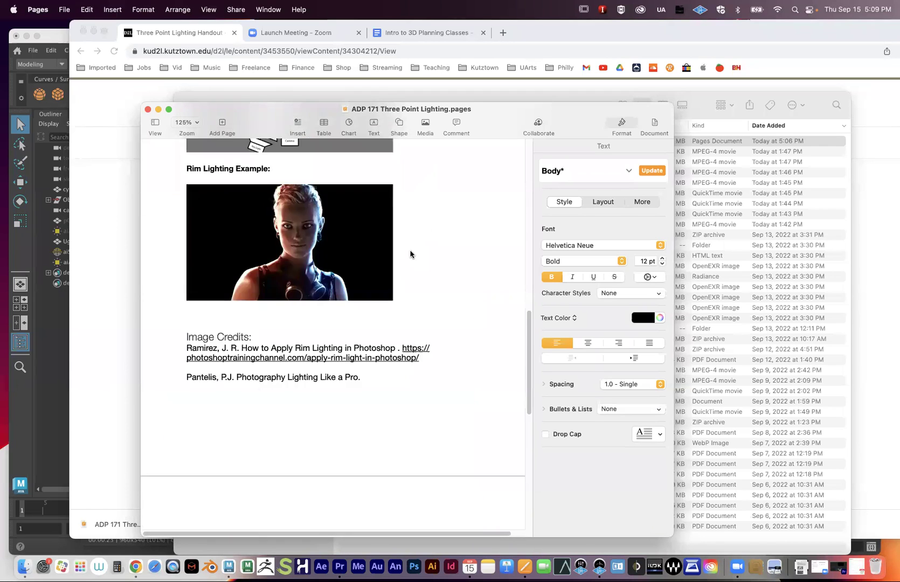
scroll(410, 250, up, 15)
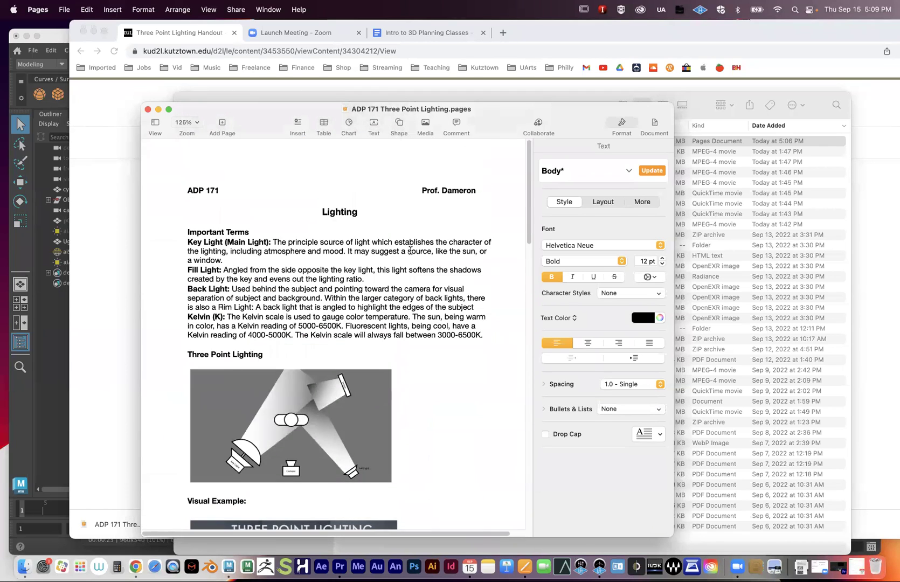
scroll(410, 250, up, 2)
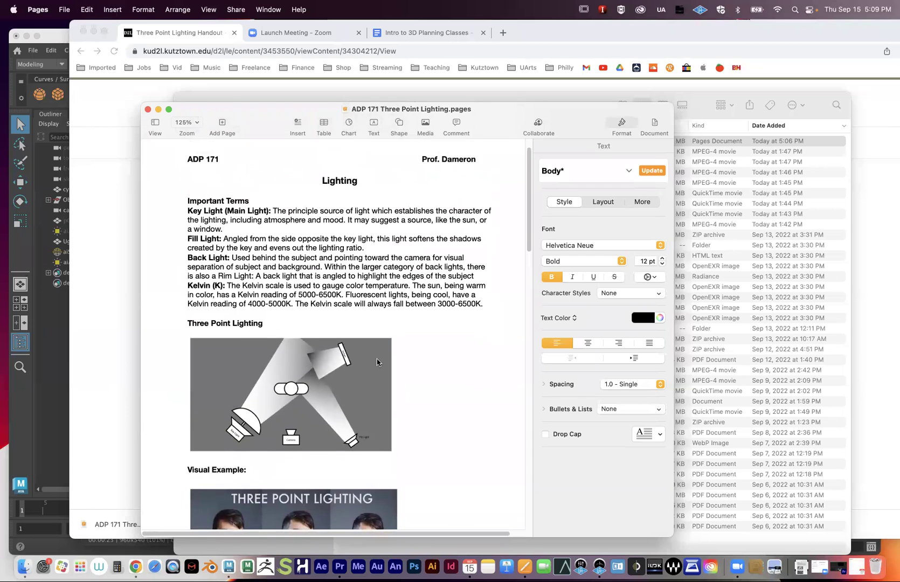
scroll(377, 358, down, 3)
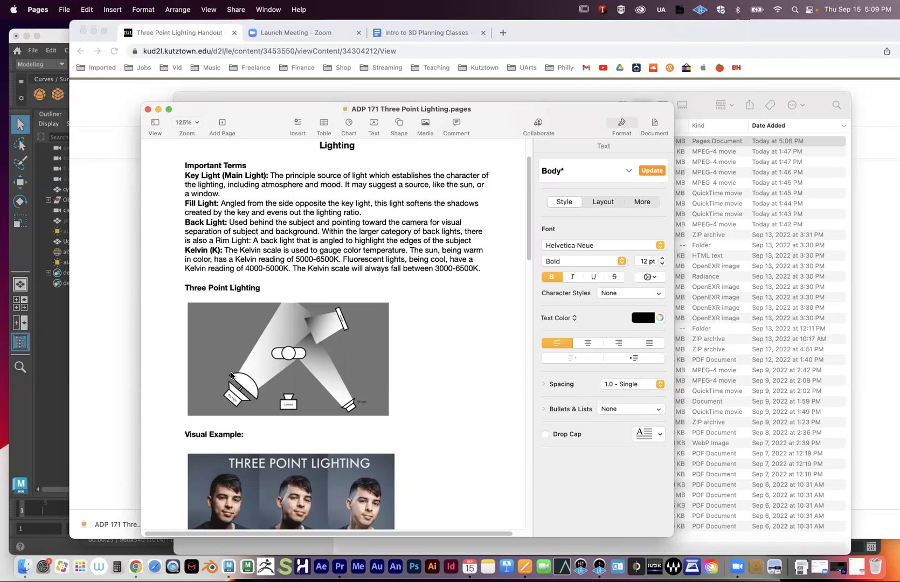
scroll(253, 371, left, 1)
scroll(256, 398, down, 3)
scroll(225, 422, up, 3)
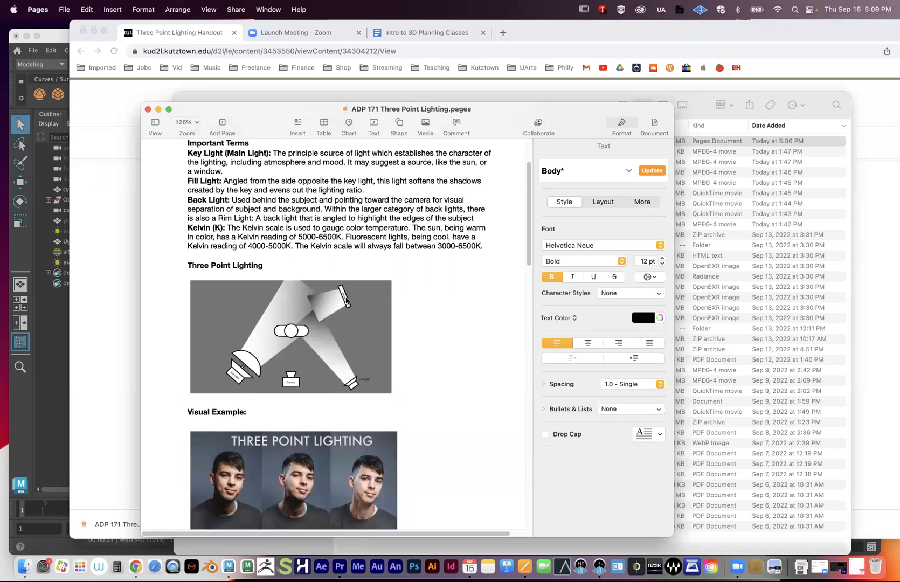
scroll(345, 304, down, 2)
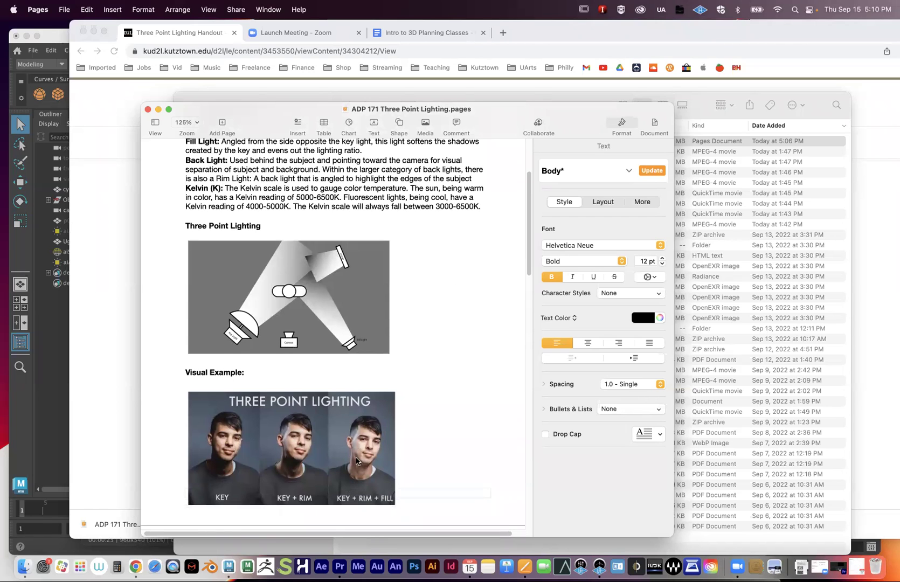
Step: Minimize the Pages, Chrome and Finder windows and switch to Maya's Arnold RenderView, moving it slightly higher
click(158, 109)
click(94, 31)
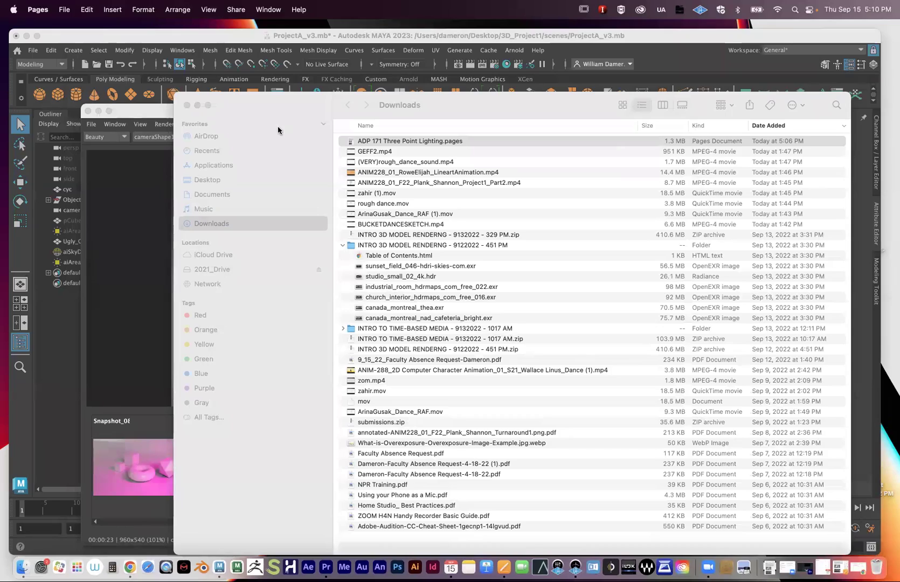
click(277, 128)
click(257, 139)
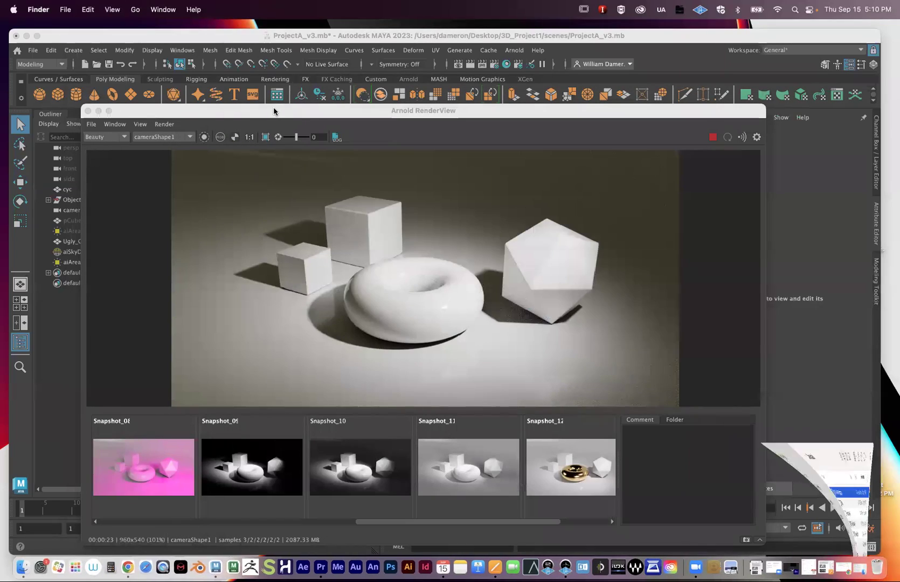
click(251, 112)
drag(251, 112, 242, 86)
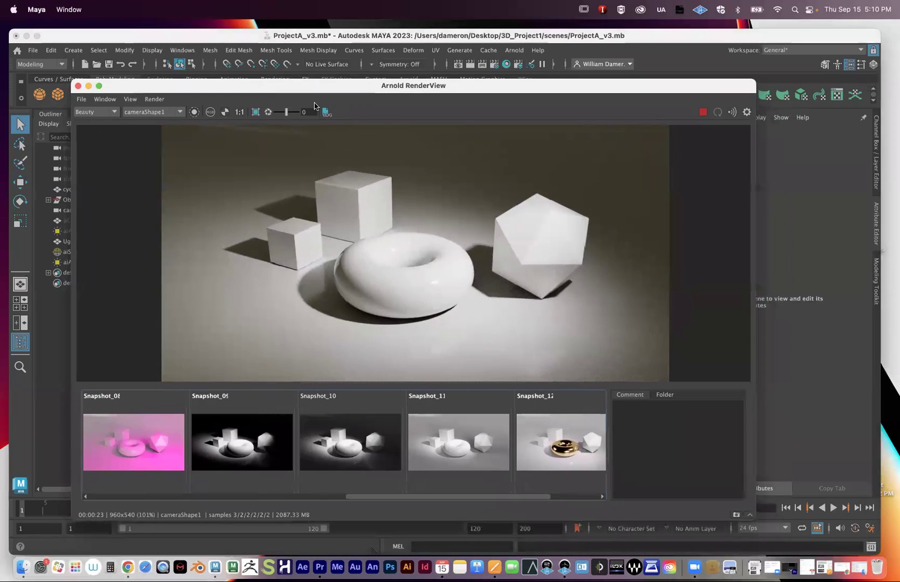
Step: Display Snapshot_10 in the Arnold RenderView, and minimize the render window to return to the perspective scene view
click(357, 451)
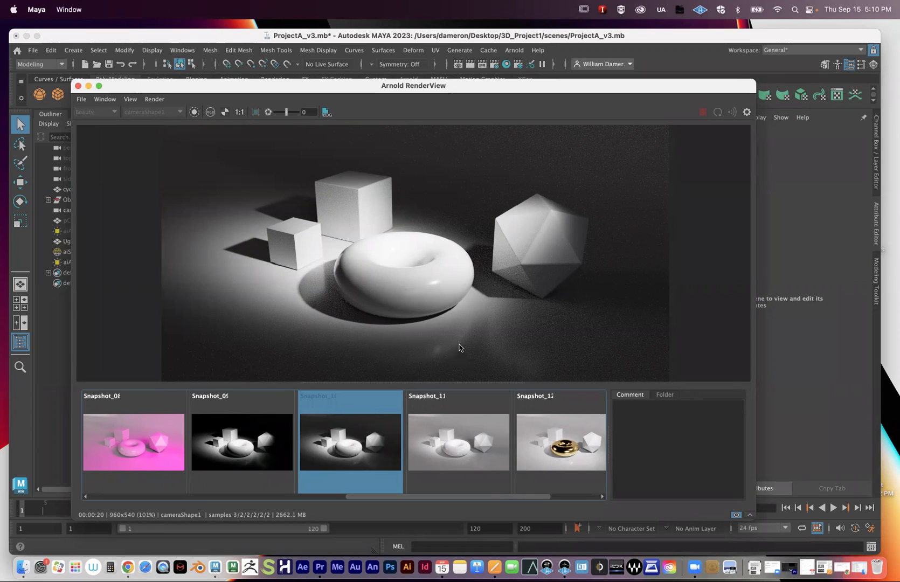
scroll(550, 435, right, 3)
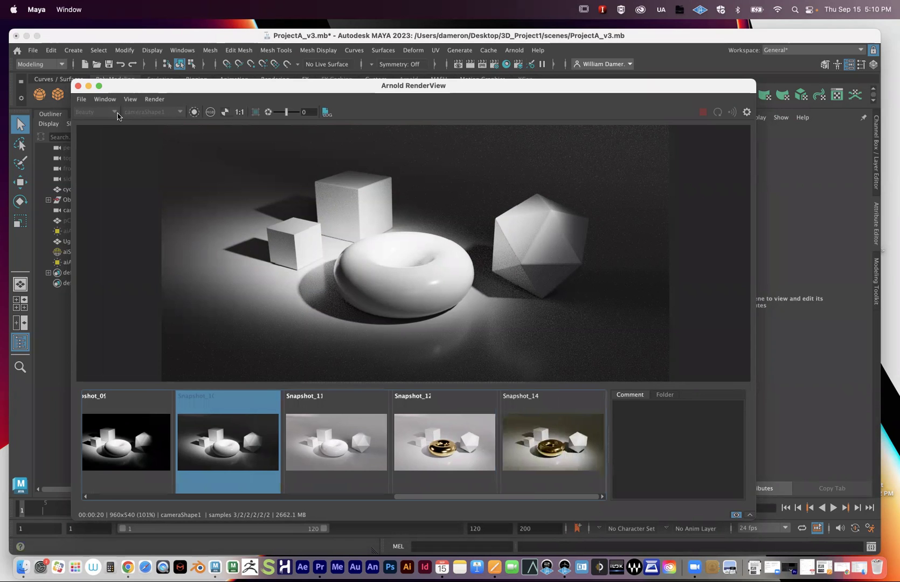
click(88, 86)
alt+drag(350, 205, 482, 326)
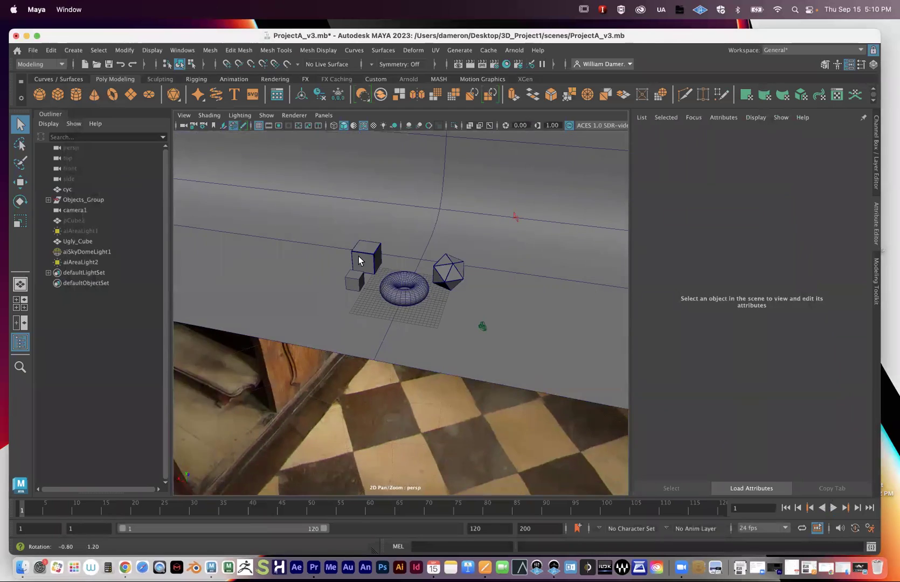
Step: Select aiAreaLight2 beside the objects and frame it together with the cubes, torus and platonic solid in the perspective view
click(516, 217)
alt+drag(516, 217, 569, 330)
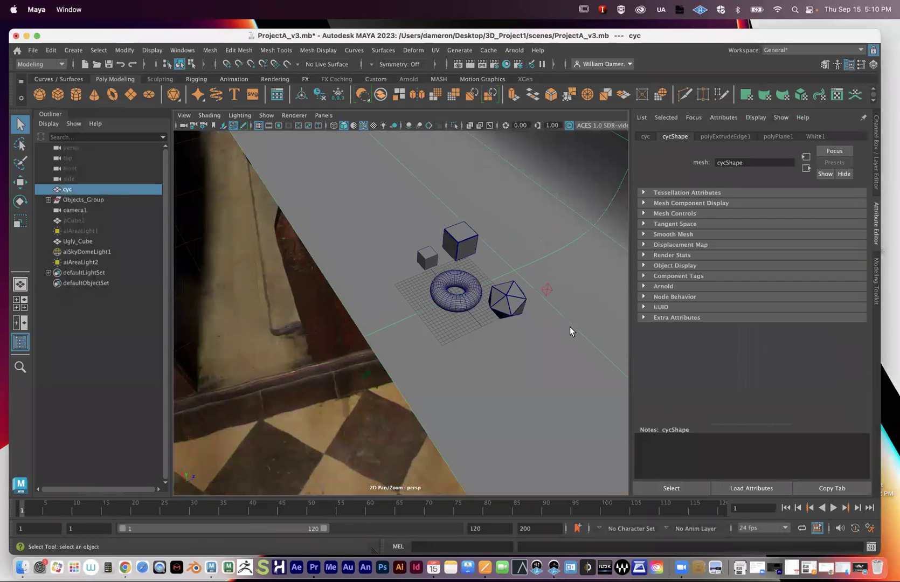
click(545, 291)
alt+drag(545, 291, 436, 260)
key(f)
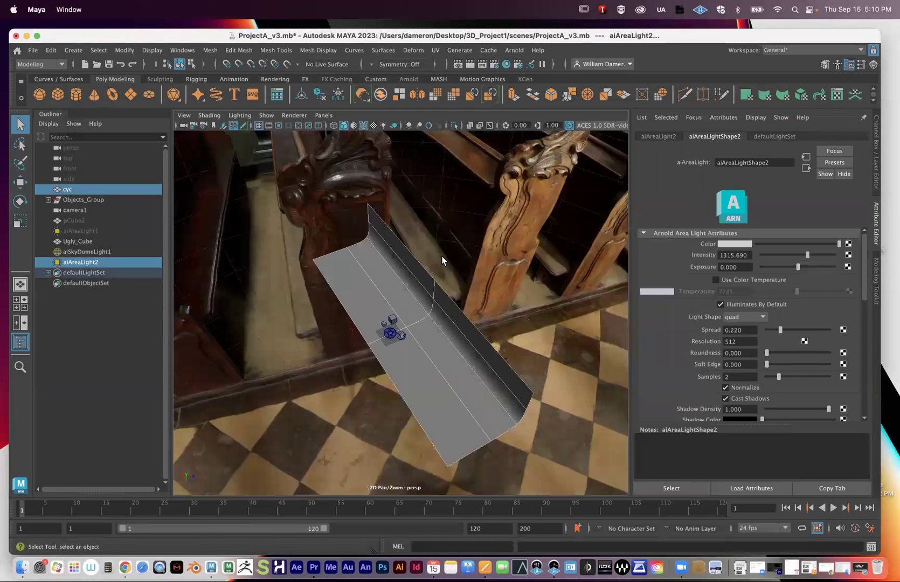
click(412, 325)
click(403, 335)
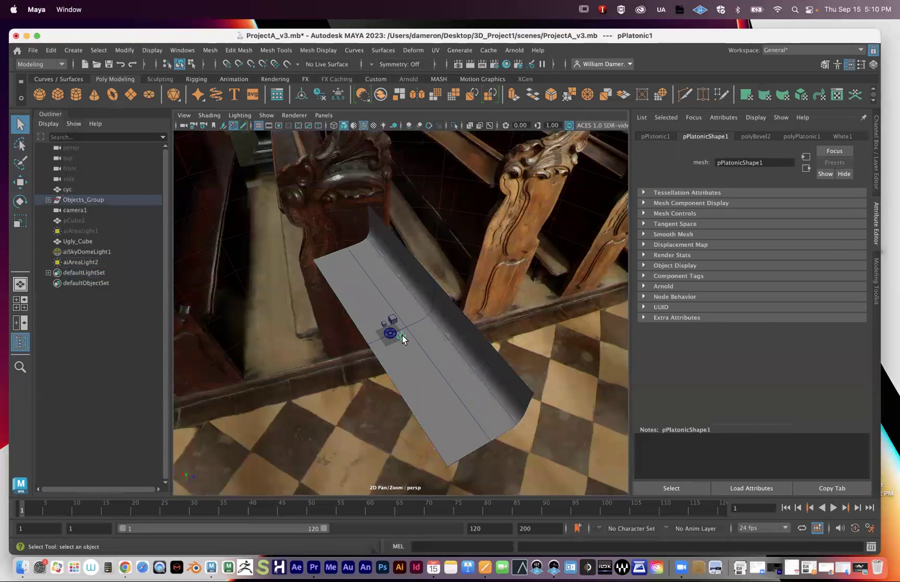
click(402, 335)
alt+drag(402, 335, 440, 327)
key(f)
alt+right_drag(441, 327, 376, 352)
alt+drag(376, 351, 444, 308)
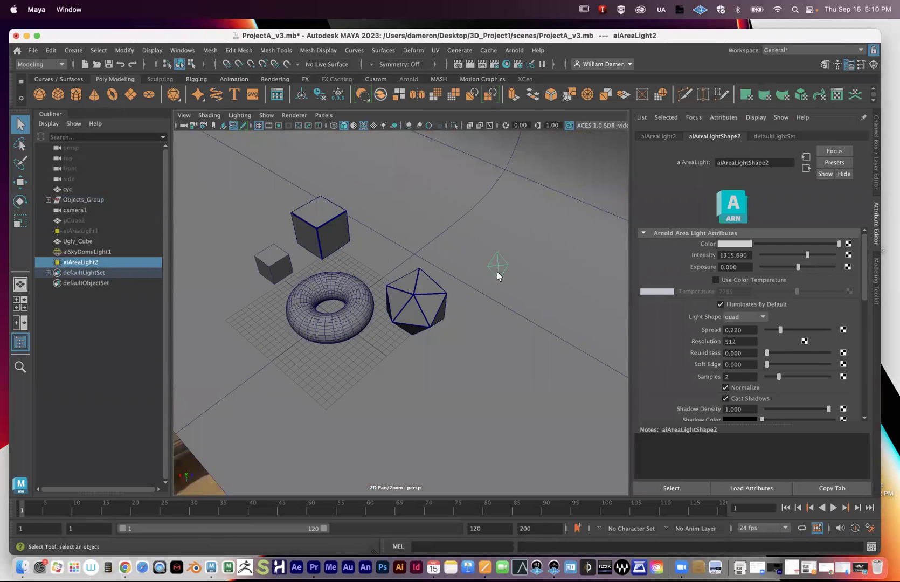
drag(136, 41, 136, 41)
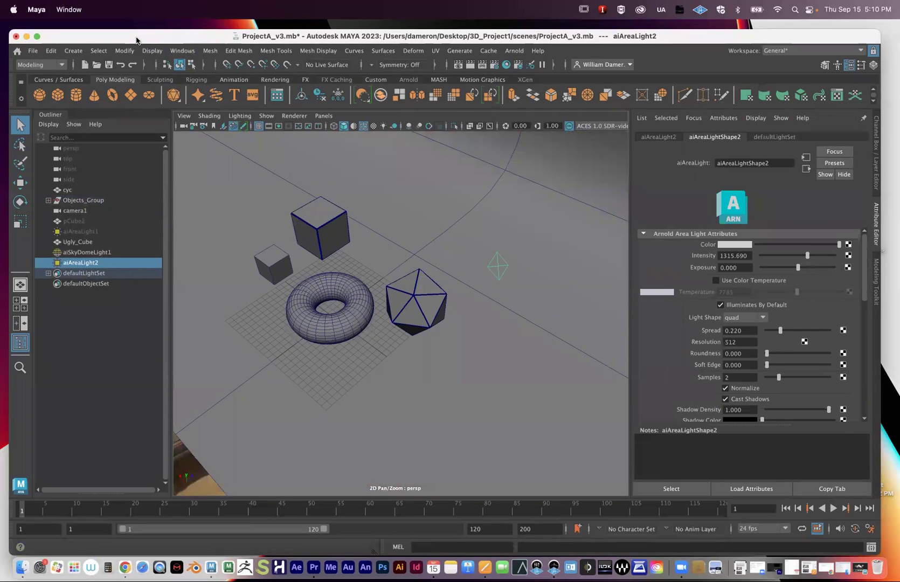
Step: Bring the Pages handout back up, examine its three point lighting diagram, and minimize Chrome and Pages to return to Maya
click(126, 567)
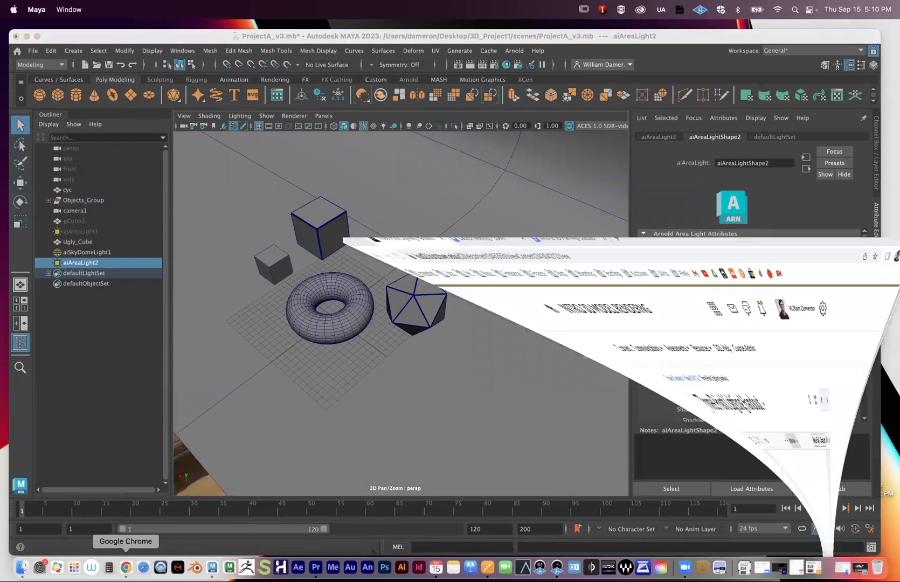
scroll(413, 349, down, 5)
scroll(578, 369, up, 4)
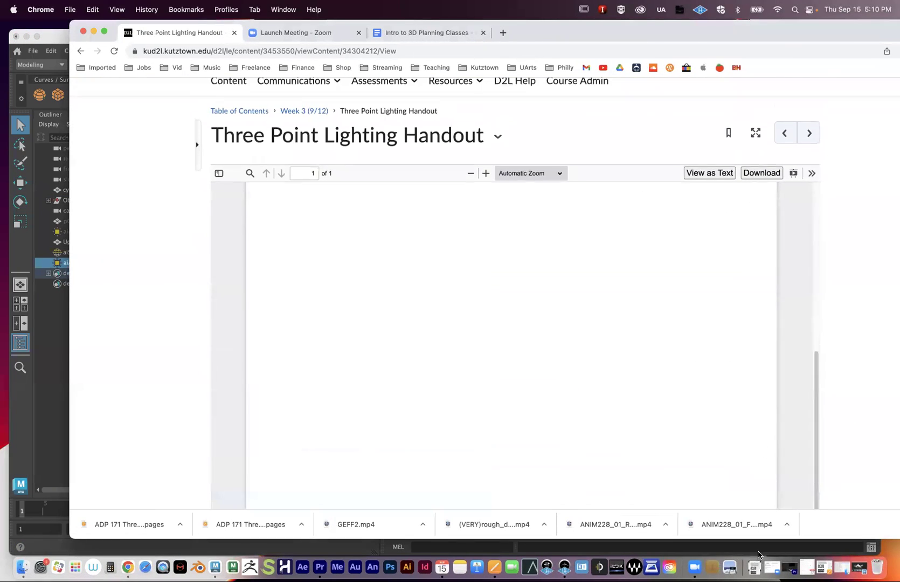
click(824, 567)
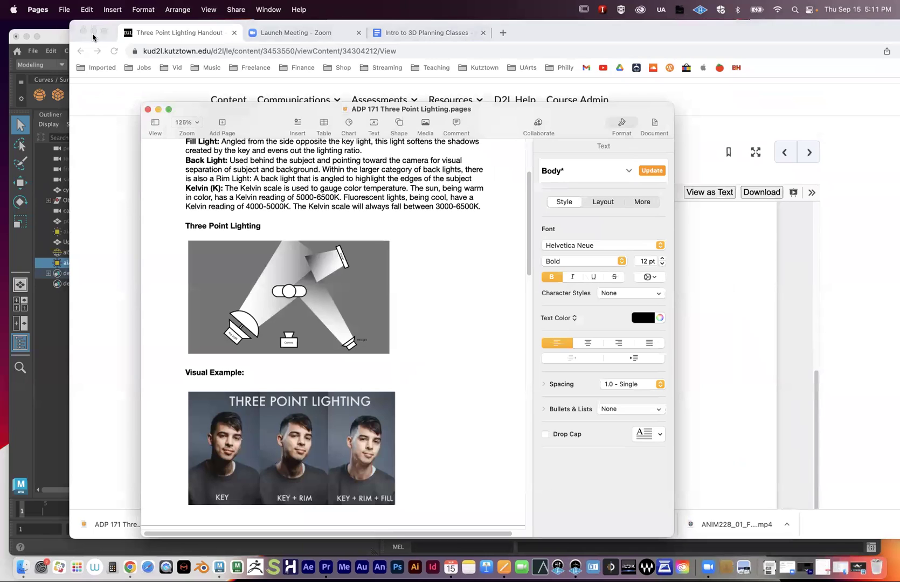
click(93, 31)
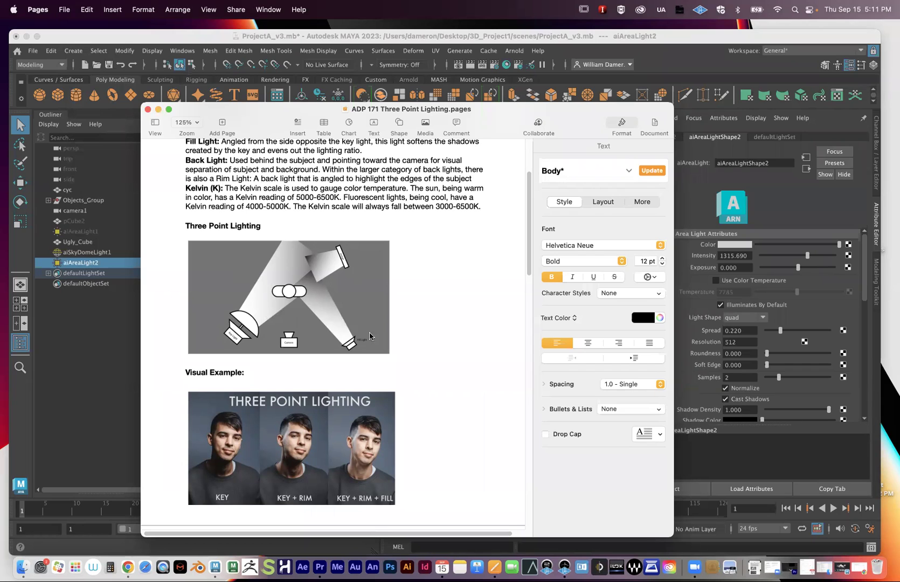
click(158, 109)
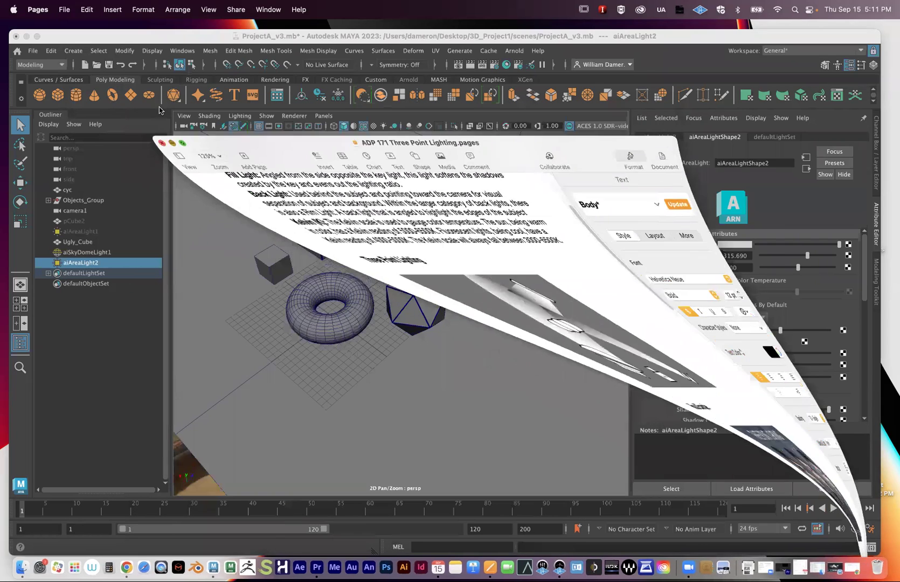
Step: Select aiAreaLight2 in the scene hierarchy and move the Maya window slightly lower on the screen
click(130, 47)
alt+drag(355, 235, 422, 288)
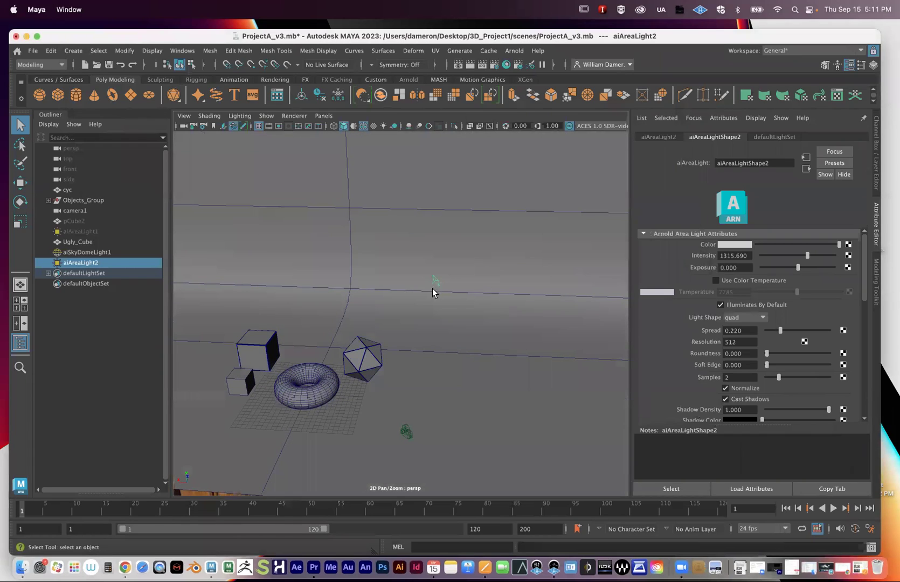
click(87, 353)
click(93, 263)
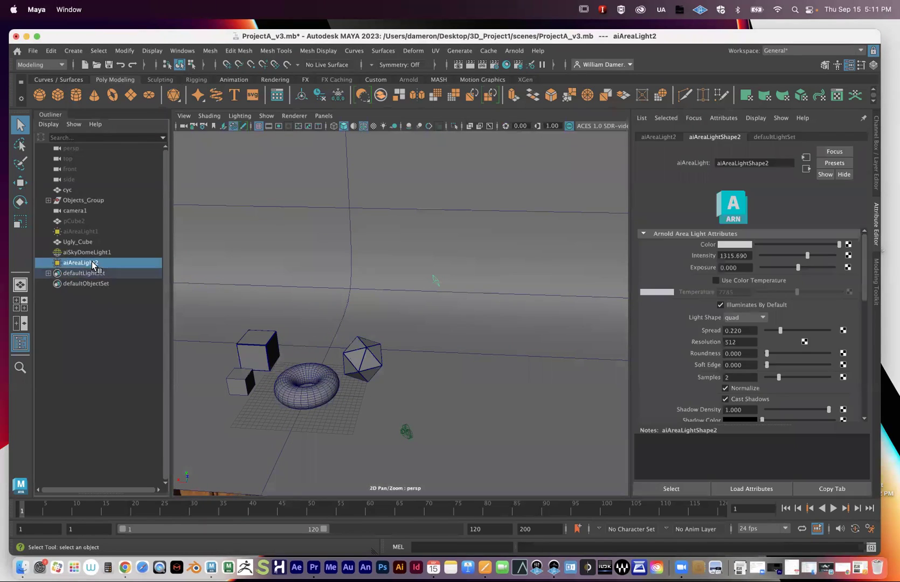
drag(98, 35, 93, 58)
click(507, 72)
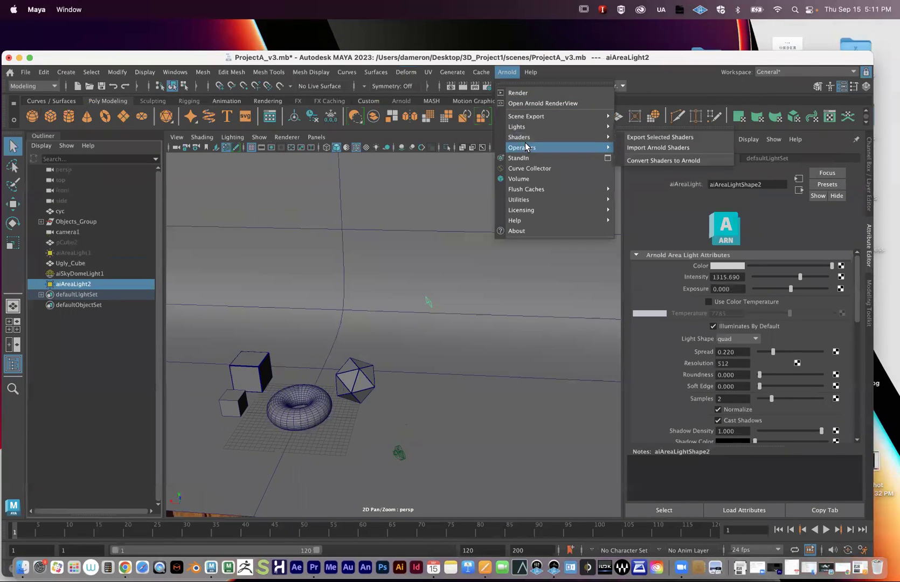
mouse_move(525, 128)
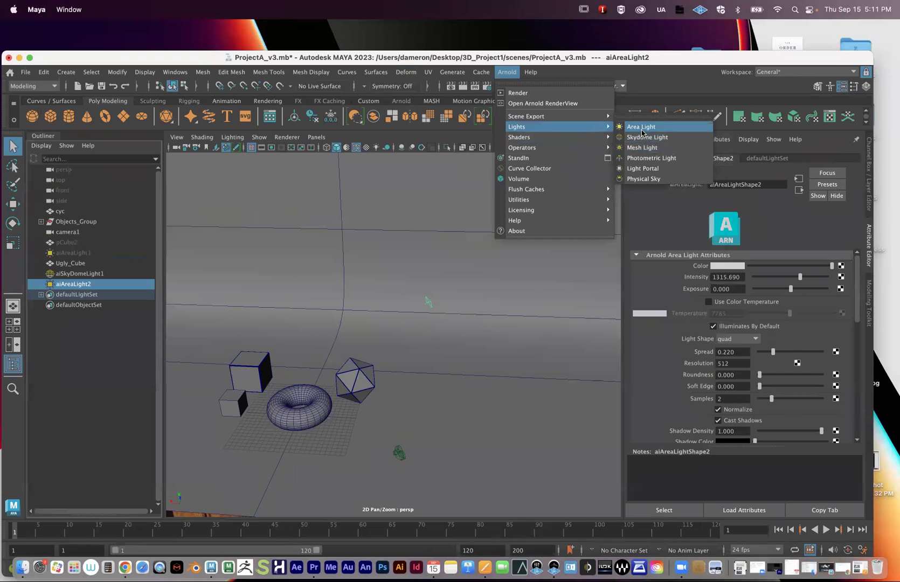
click(115, 360)
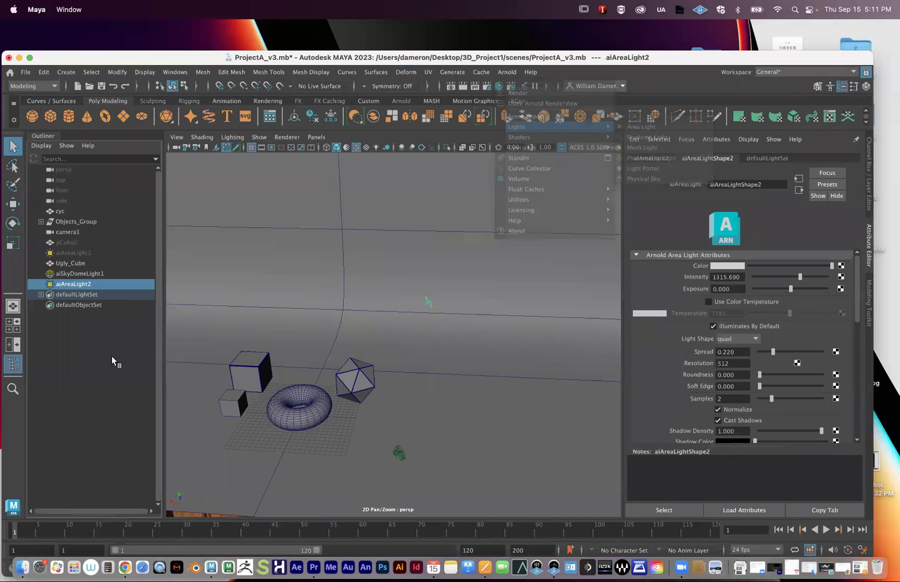
Step: Rename aiAreaLight2 as KEYLIGHT
double_click(70, 284)
text(KEYLIGHT)
key(Return)
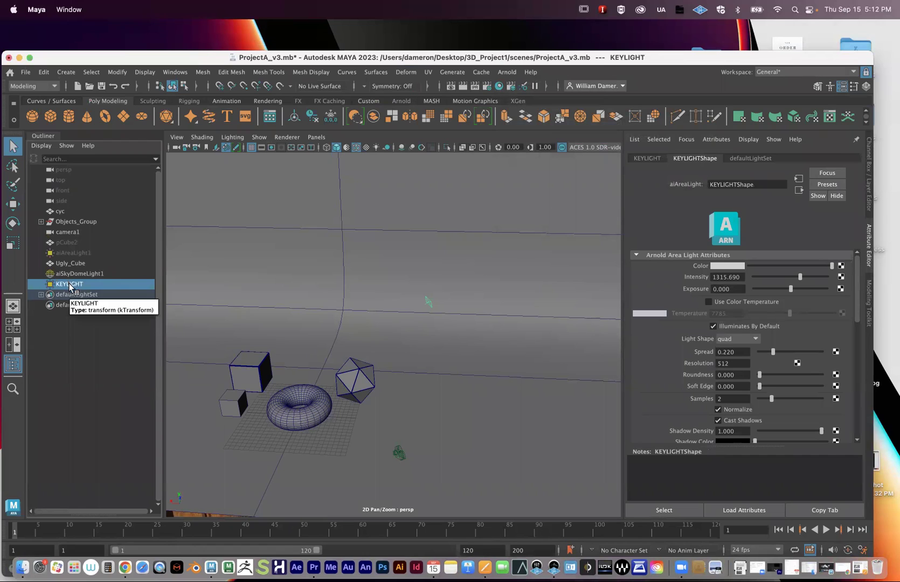
Step: Duplicate KEYLIGHT and rename the copy as FILL
click(78, 367)
click(66, 284)
key(ctrl+d)
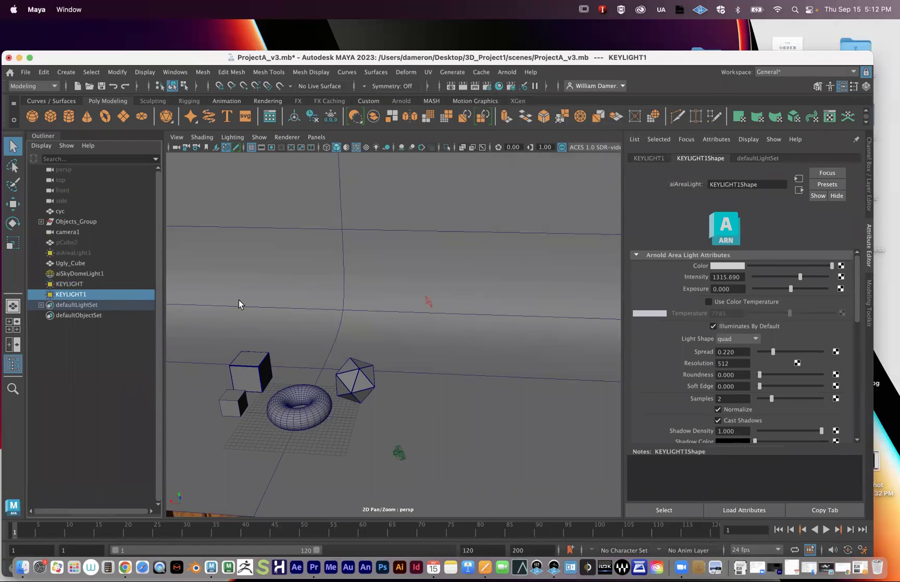
double_click(77, 293)
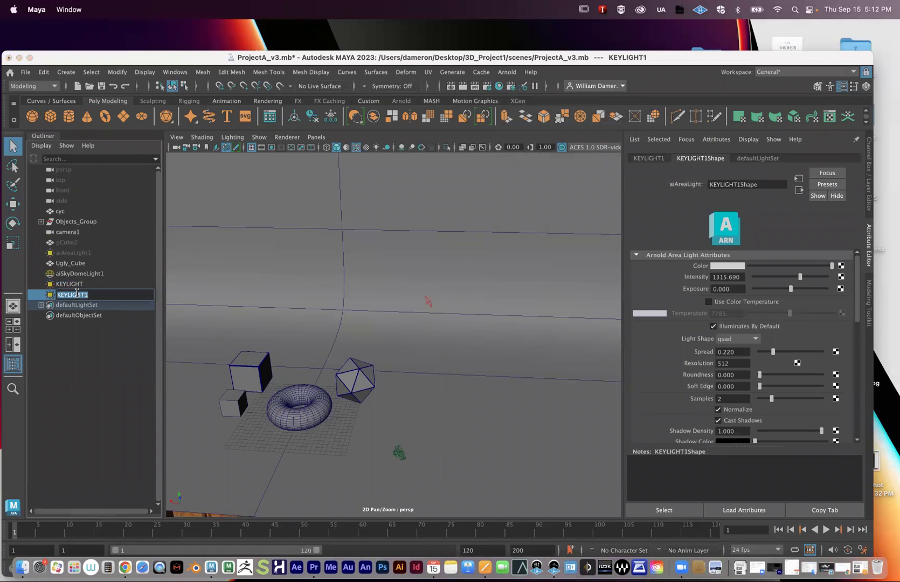
text(Fl)
key(Return)
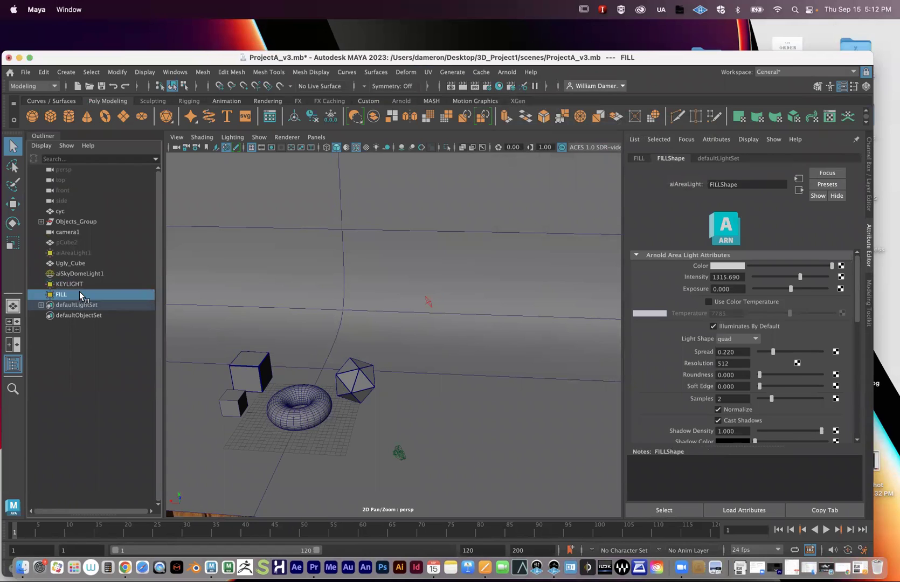
Step: Move the FILL light along X away from KEYLIGHT until it is over the group of objects
click(70, 284)
click(64, 293)
scroll(435, 324, down, 2)
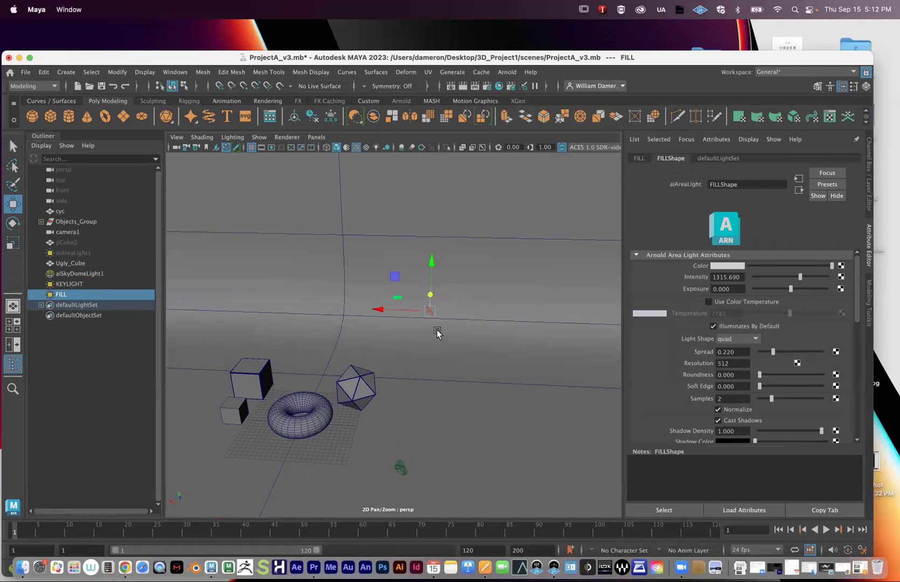
drag(376, 309, 261, 308)
alt+drag(387, 338, 387, 352)
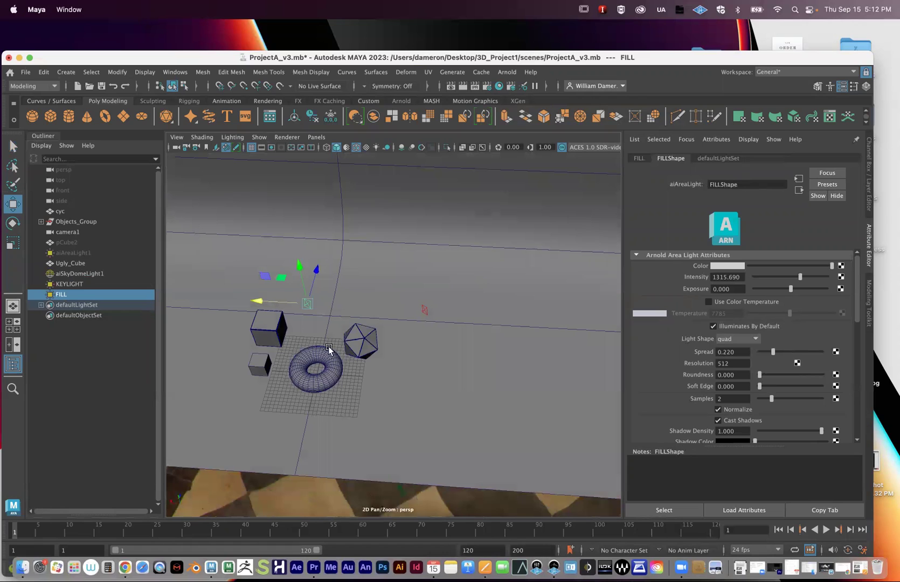
Step: Show the four-view layout and use the top view to move FILL past the torus, opposite KEYLIGHT on the small cube's side
click(13, 325)
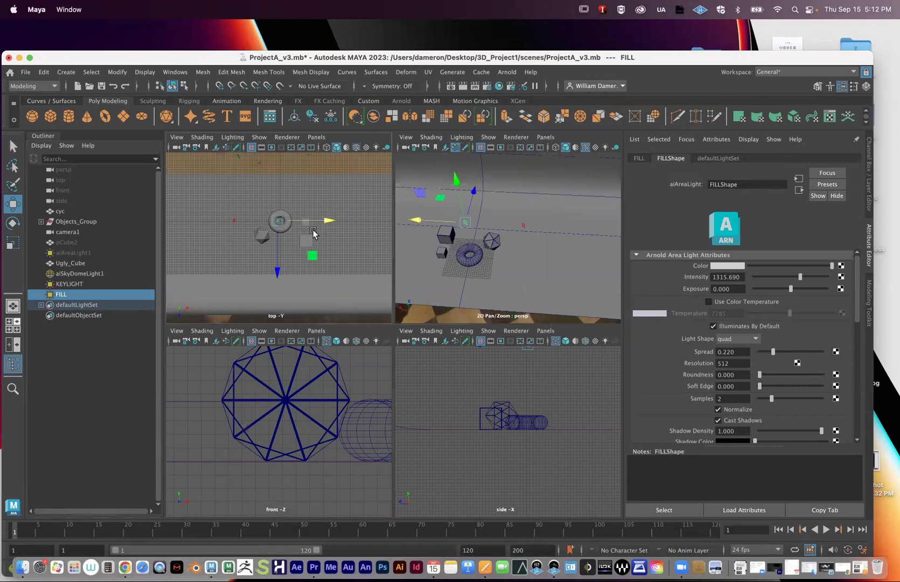
scroll(279, 251, up, 5)
scroll(278, 251, down, 5)
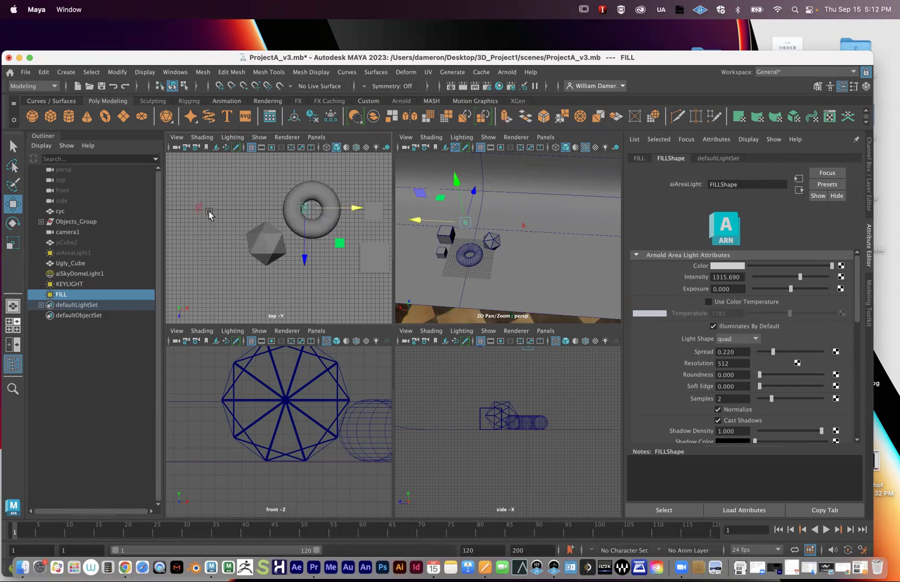
alt+middle_drag(261, 217, 238, 232)
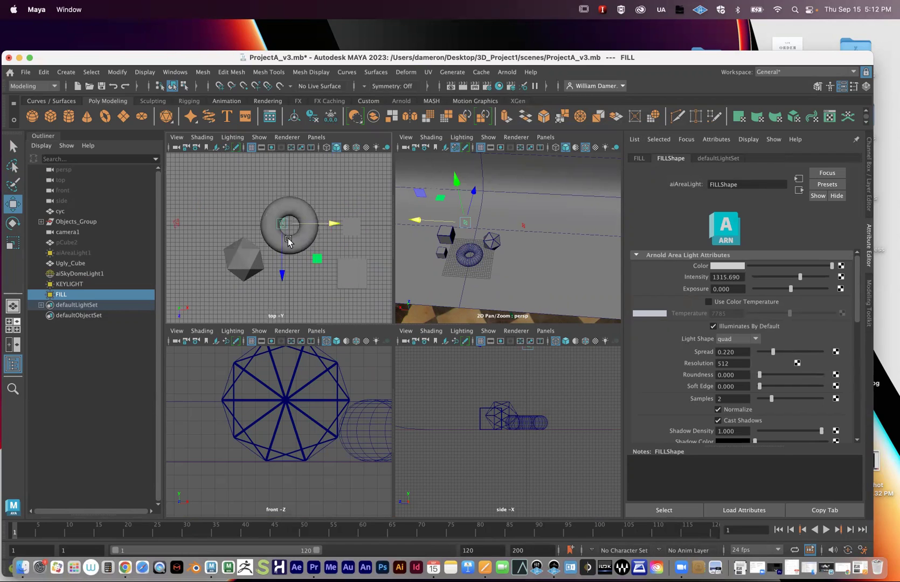
drag(286, 272, 285, 221)
alt+middle_drag(315, 222, 318, 248)
scroll(318, 248, down, 2)
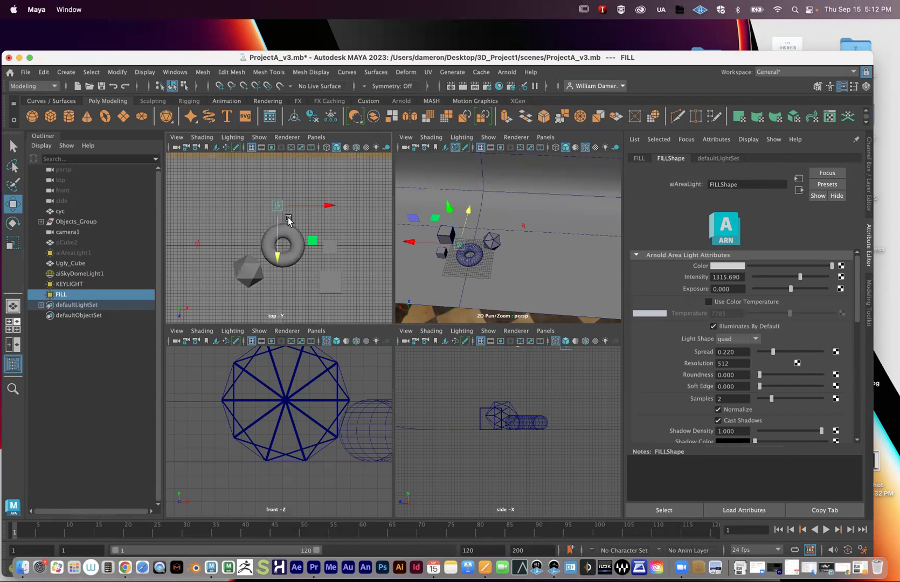
drag(320, 205, 350, 205)
drag(302, 248, 303, 235)
Step: Check the camera composition in the Arnold RenderView, minimize it, and rotate FILL in the top view to aim at the objects
key(super+grave)
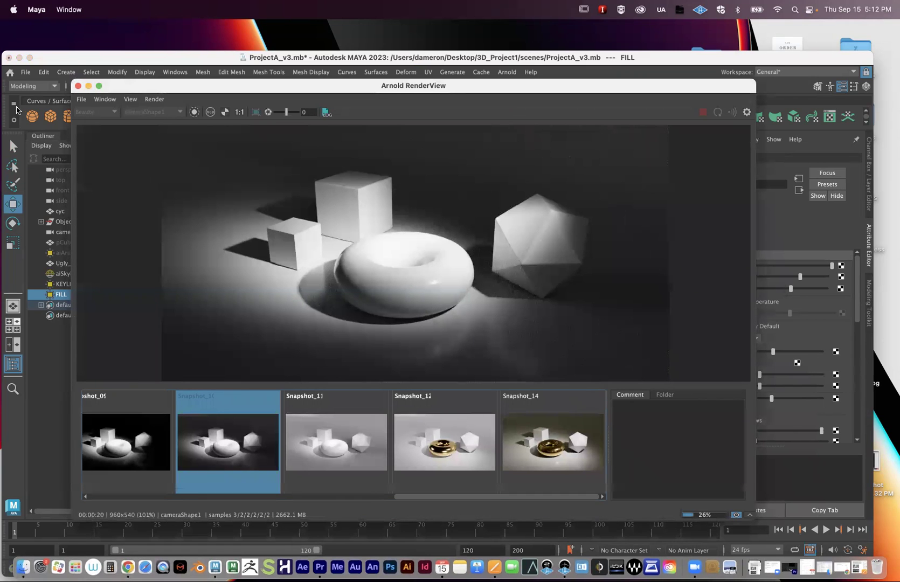
click(88, 86)
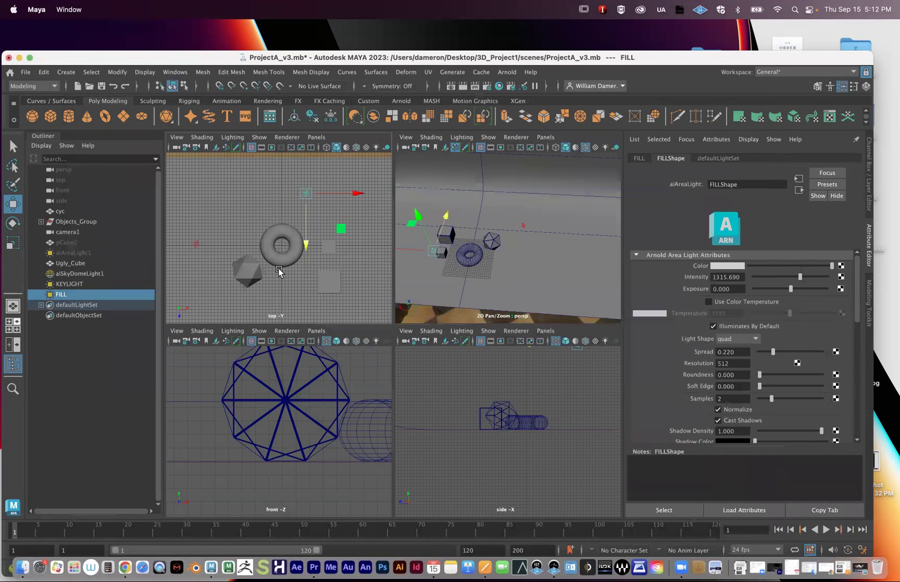
alt+middle_drag(278, 271, 252, 287)
key(e)
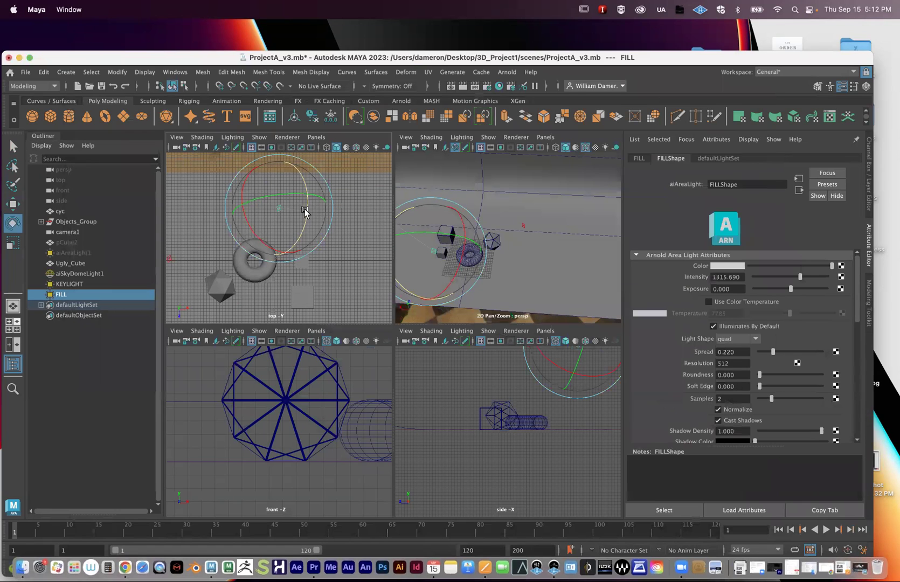
drag(290, 192, 257, 217)
Step: Move FILL farther away from the objects and tilt it toward them in the perspective view
alt+drag(529, 273, 442, 272)
key(w)
drag(464, 235, 462, 242)
key(e)
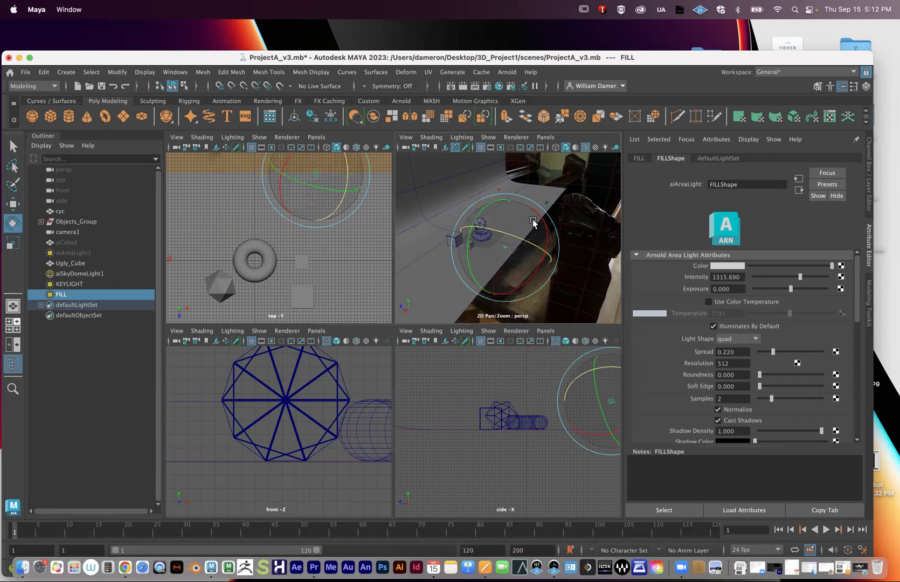
drag(545, 234, 546, 247)
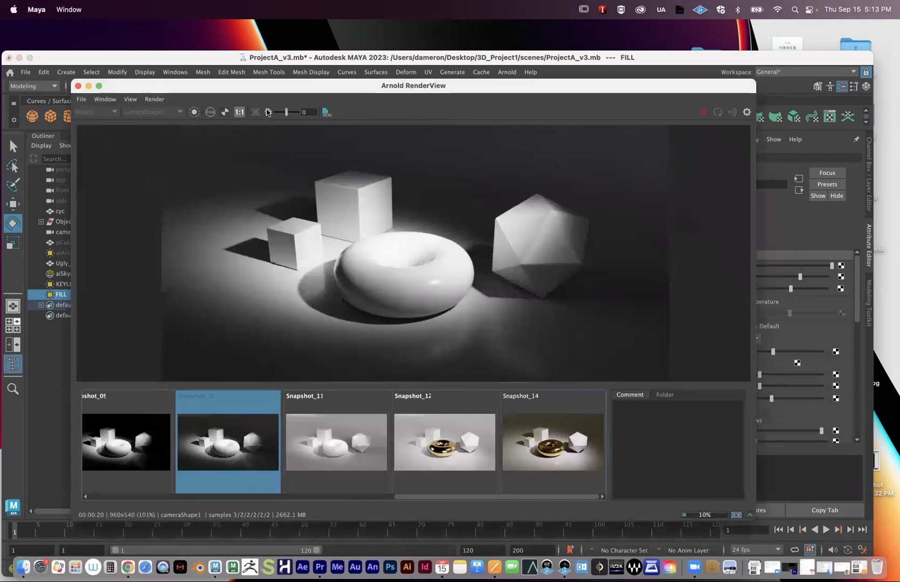
Step: Display the live render instead of Snapshot_10 in the Arnold RenderView and place the window beside the top view
drag(473, 85, 472, 45)
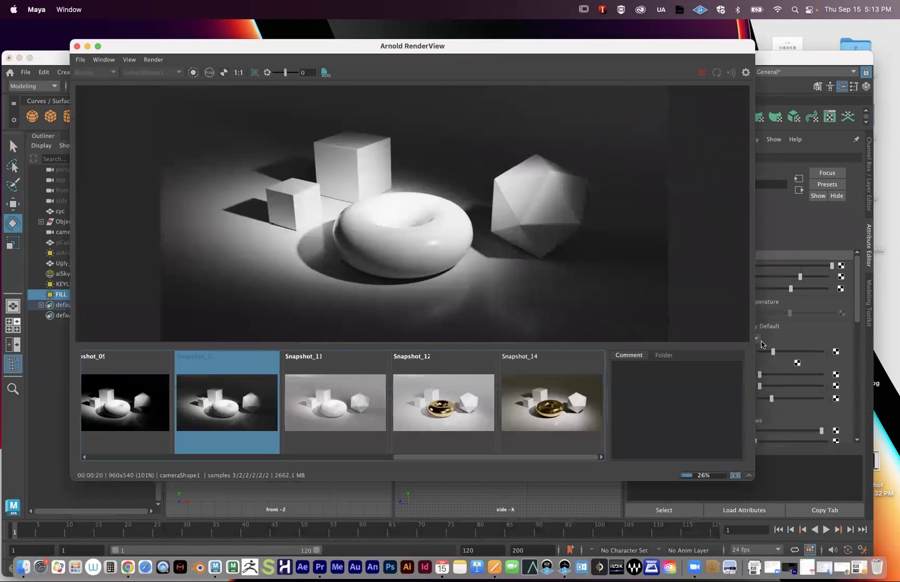
click(735, 475)
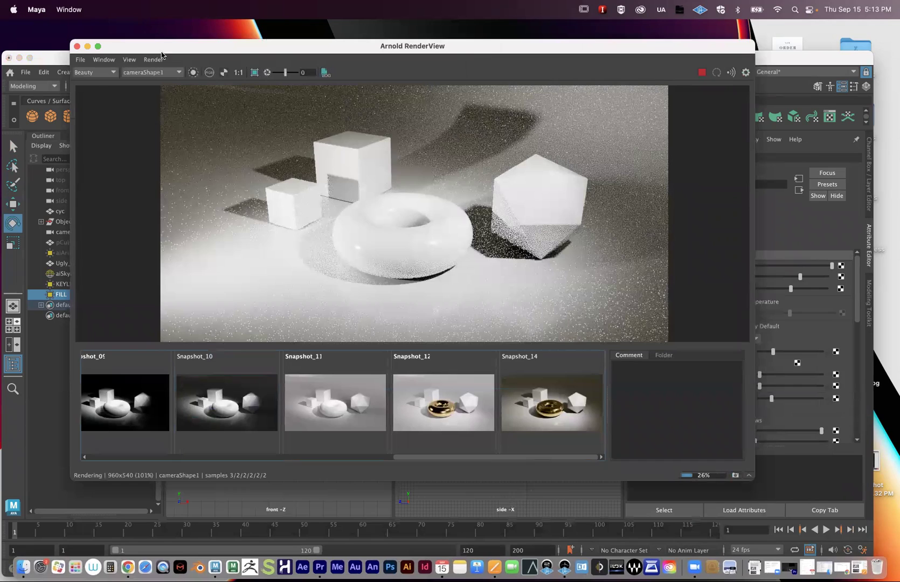
drag(280, 46, 635, 108)
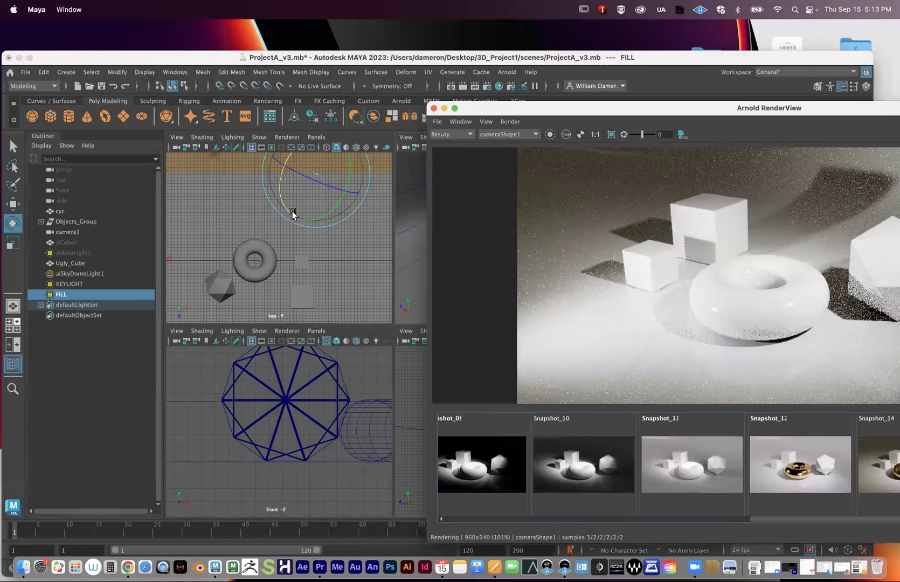
scroll(236, 214, up, 3)
scroll(236, 214, down, 5)
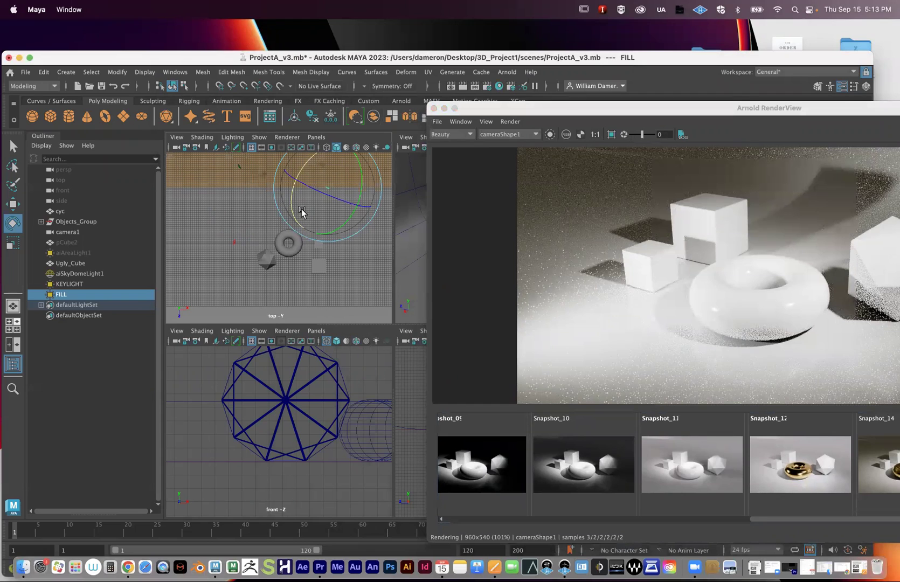
drag(506, 114, 364, 99)
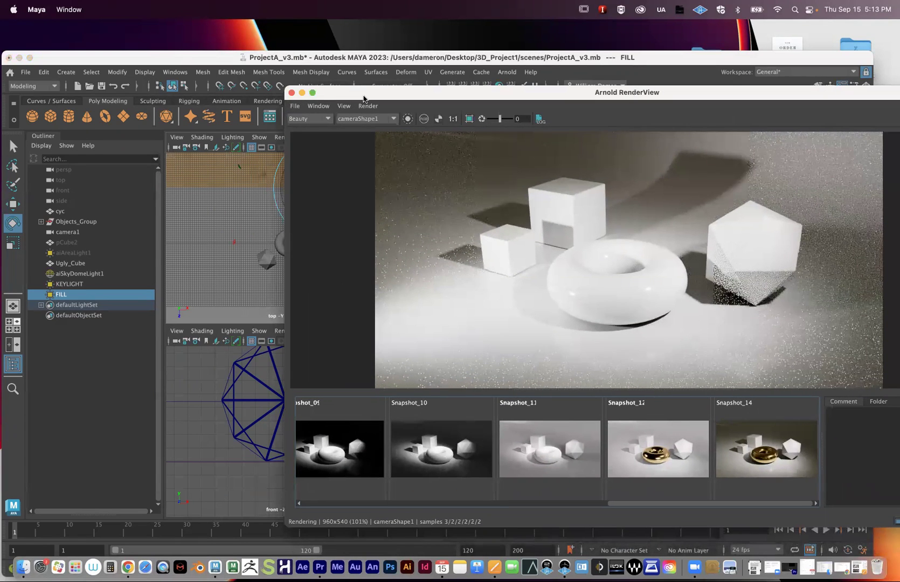
Step: Select KEYLIGHT, change its light color to cyan, and bring the live Arnold render into view
click(235, 246)
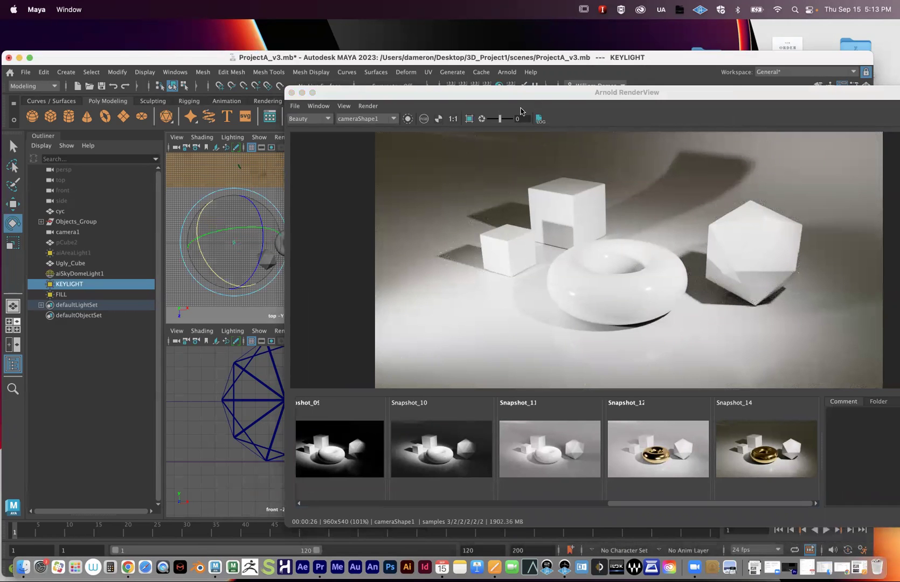
drag(520, 92, 609, 339)
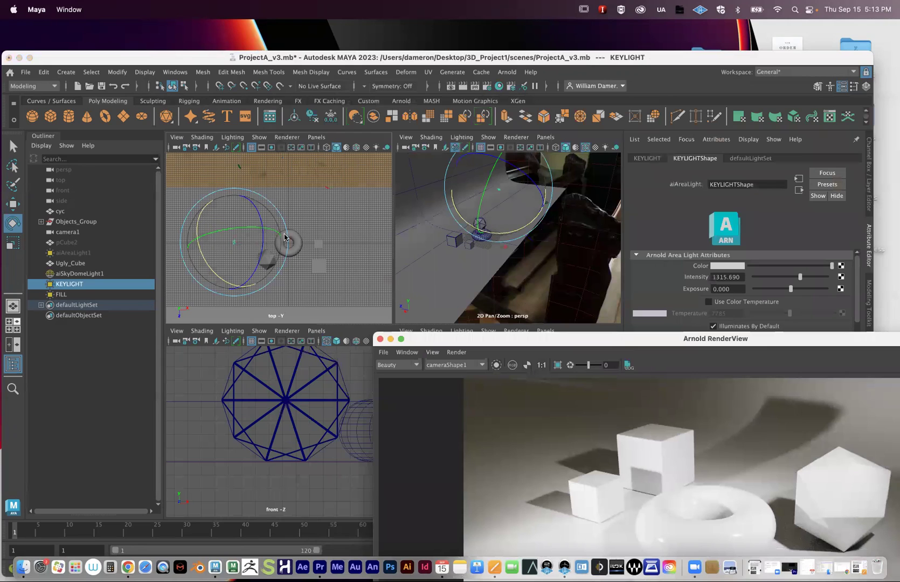
click(234, 243)
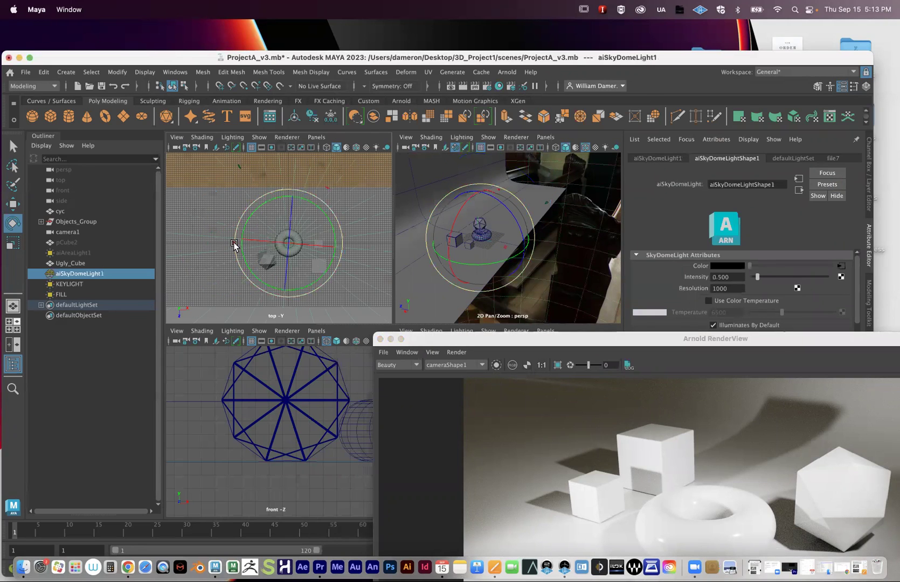
key(q)
click(234, 243)
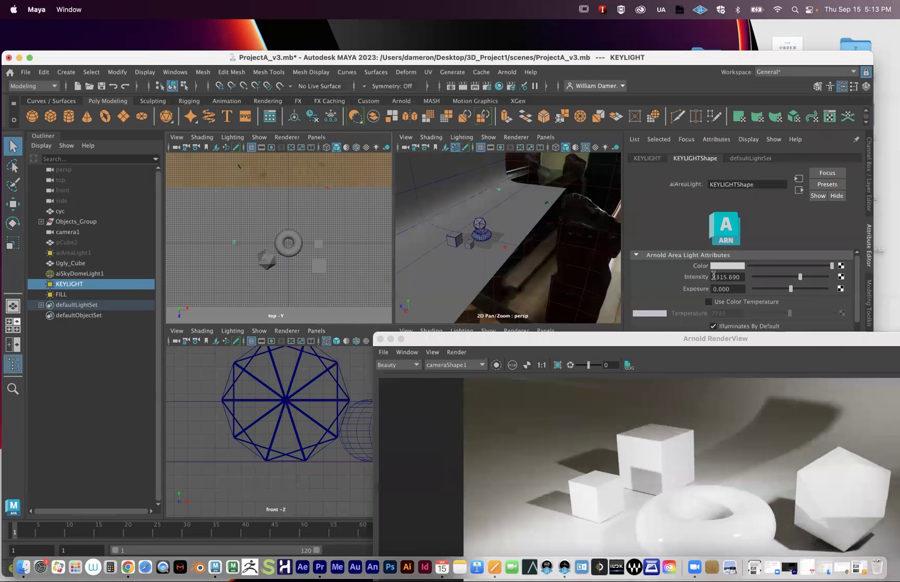
click(728, 266)
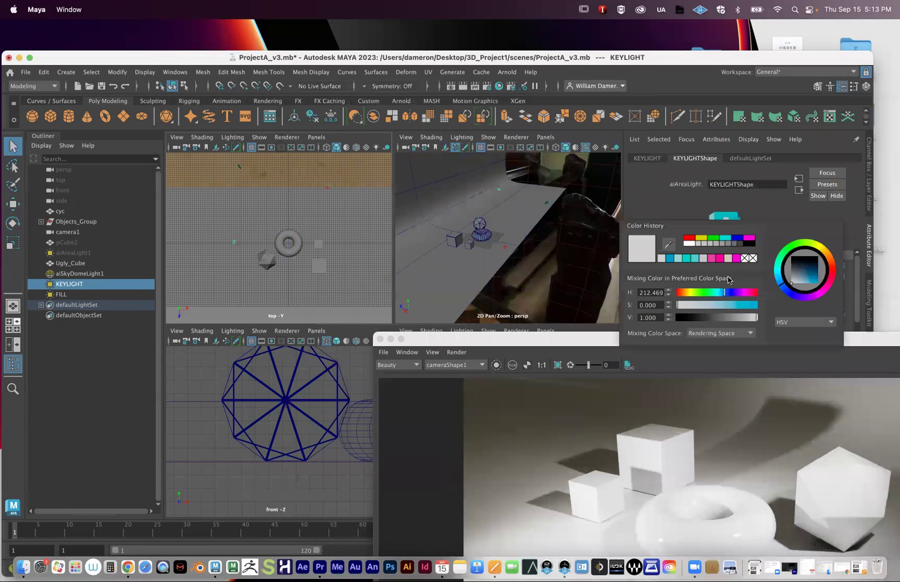
click(725, 308)
drag(571, 339, 537, 107)
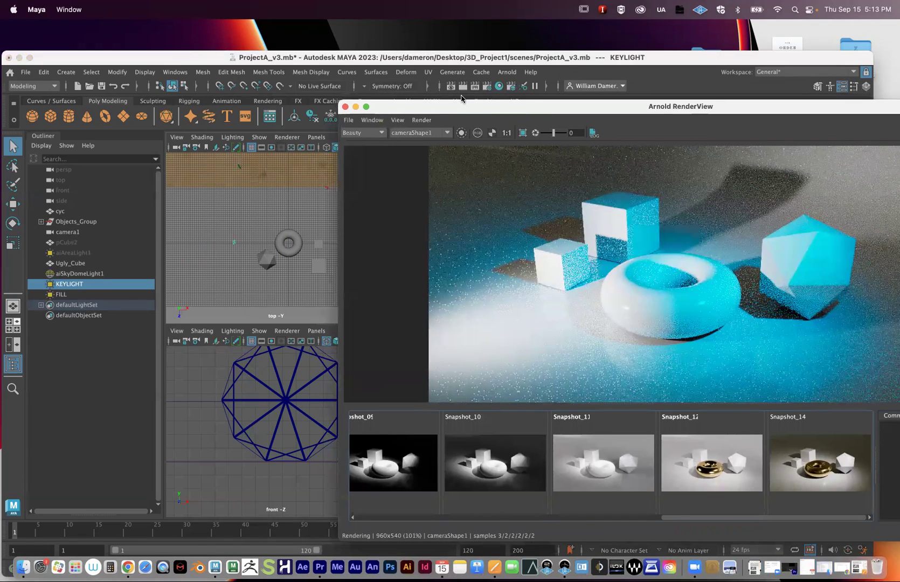
Step: Select FILL in the top view, change its light color to saturated magenta, and bring the live render back into view
drag(456, 108, 542, 257)
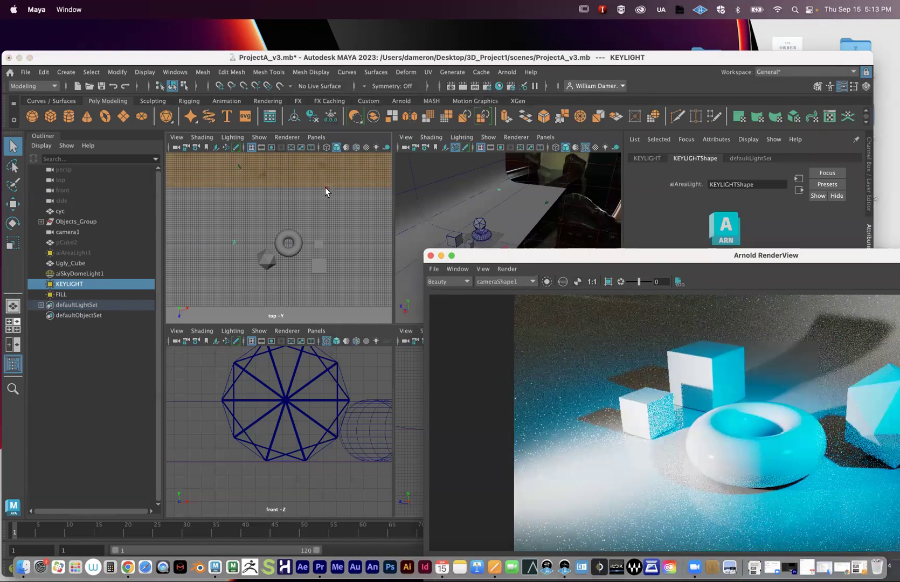
click(325, 187)
drag(547, 263, 523, 372)
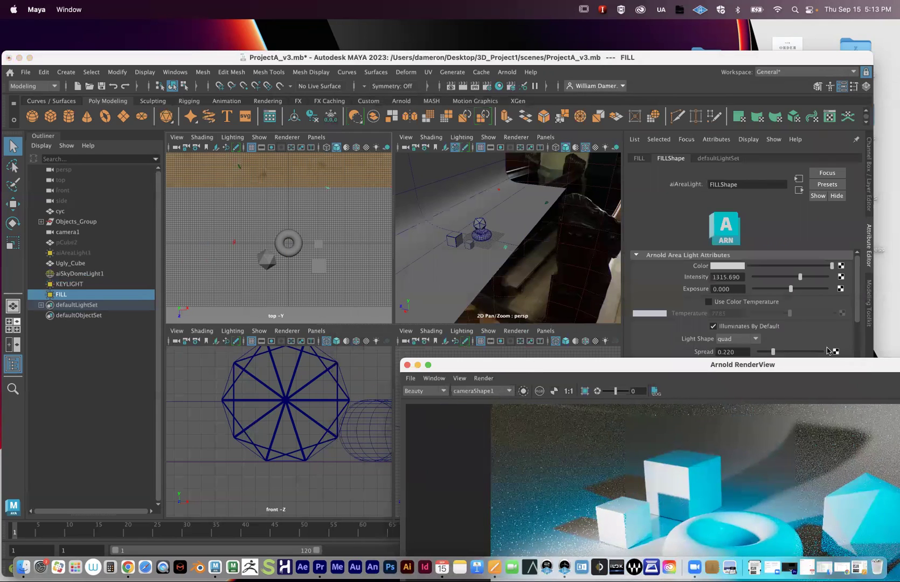
click(727, 266)
mouse_move(748, 295)
mouse_down()
mouse_move(738, 295)
mouse_move(754, 307)
mouse_up()
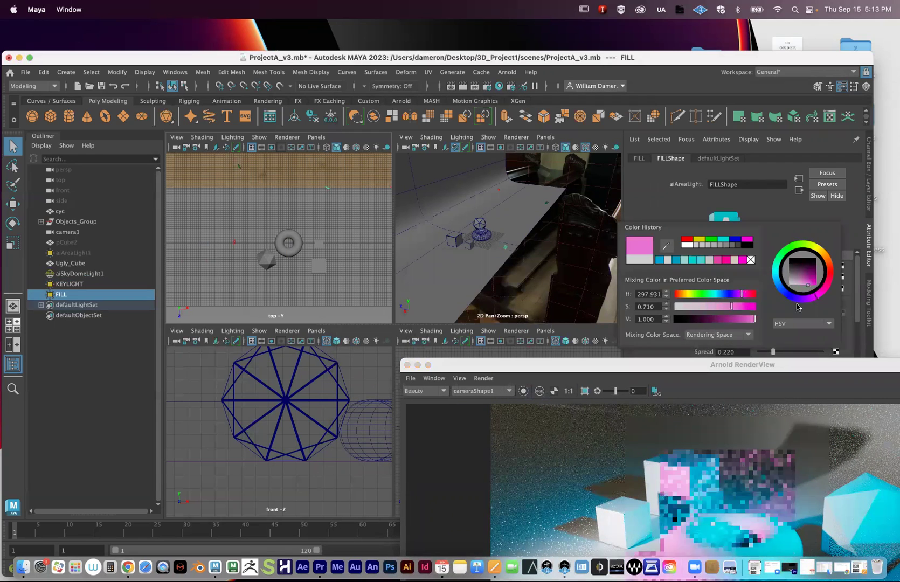
drag(631, 365, 450, 96)
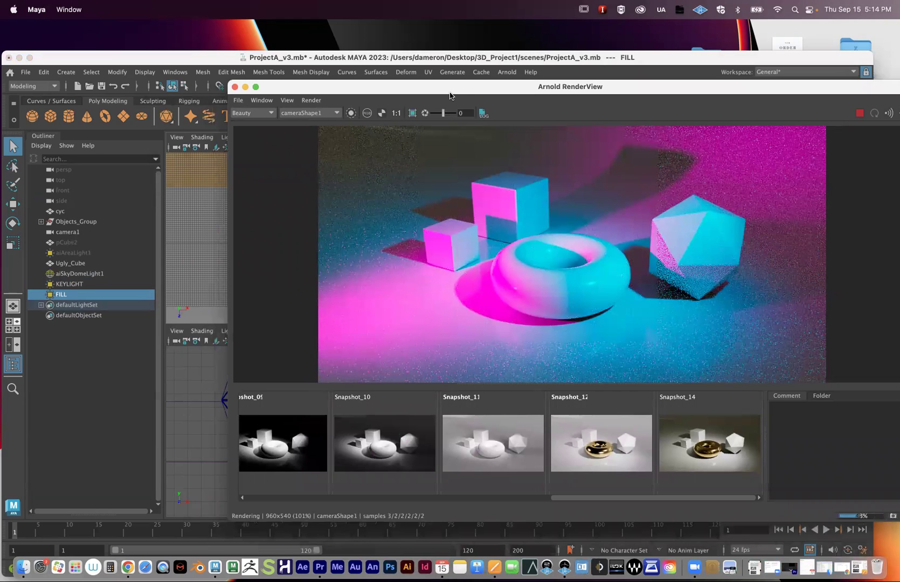
Step: Narrow the Arnold RenderView window, fit the whole render inside it, and place it beside the perspective view and light attributes
drag(412, 92, 451, 106)
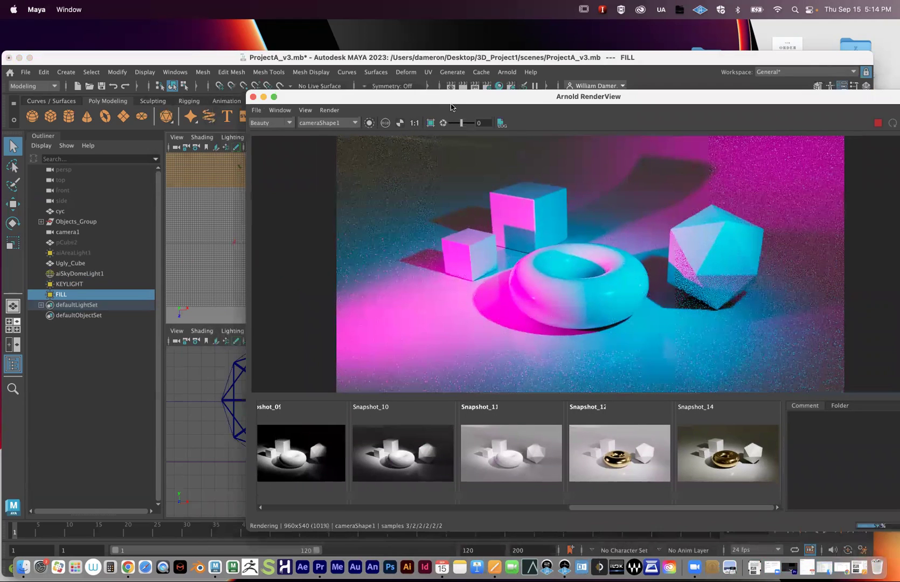
drag(702, 244, 784, 288)
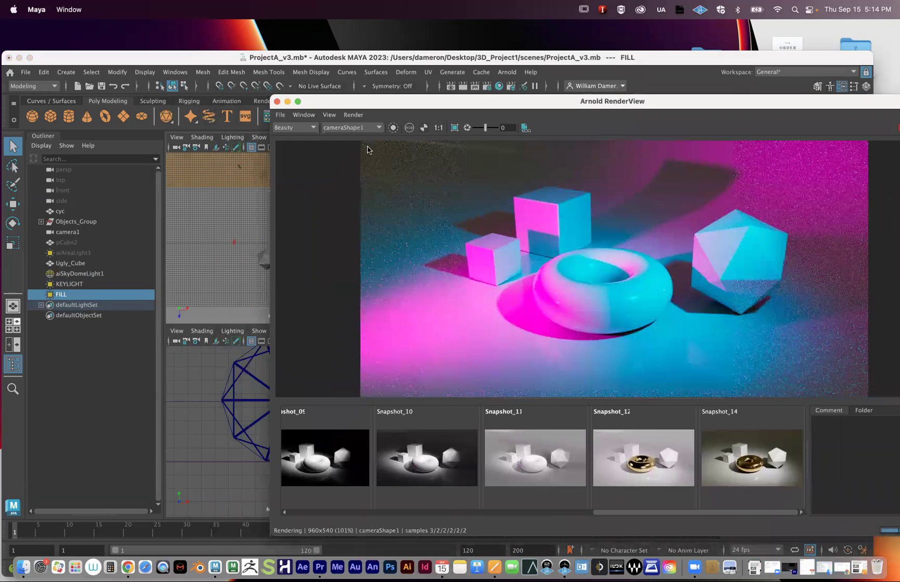
drag(401, 106, 302, 235)
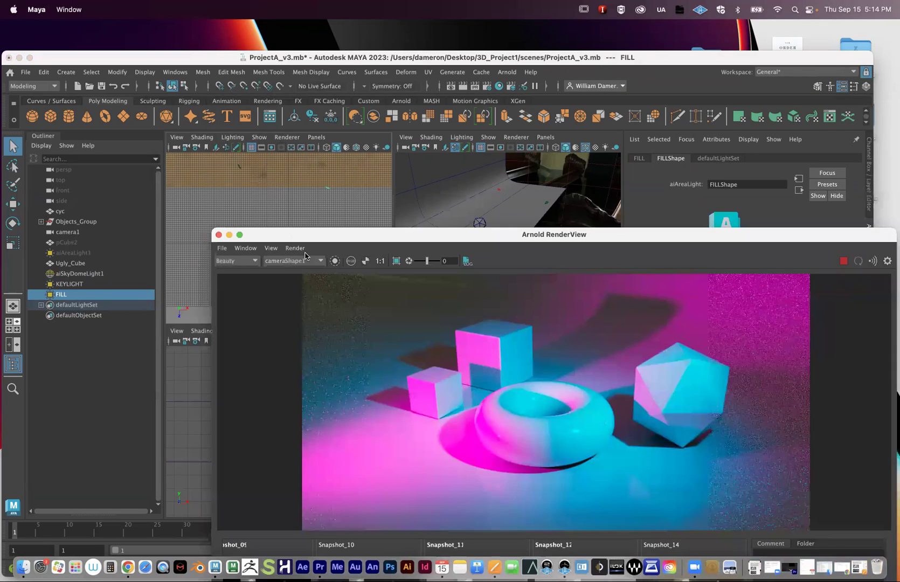
drag(210, 236, 118, 214)
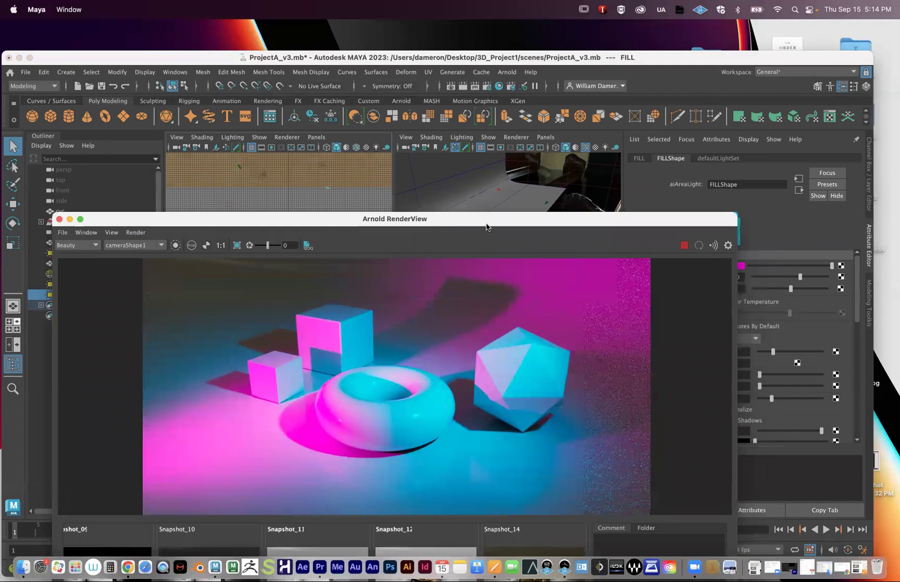
drag(557, 218, 527, 150)
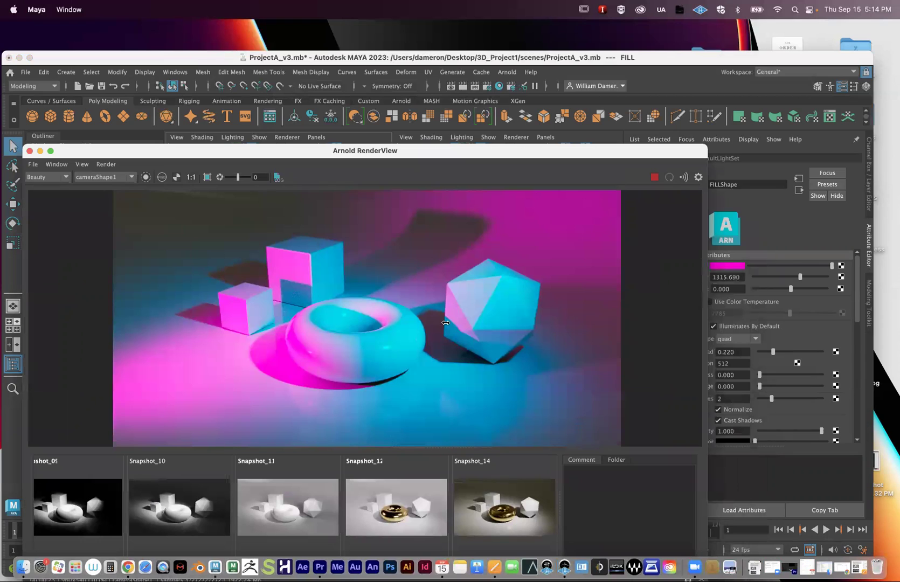
drag(467, 326, 450, 300)
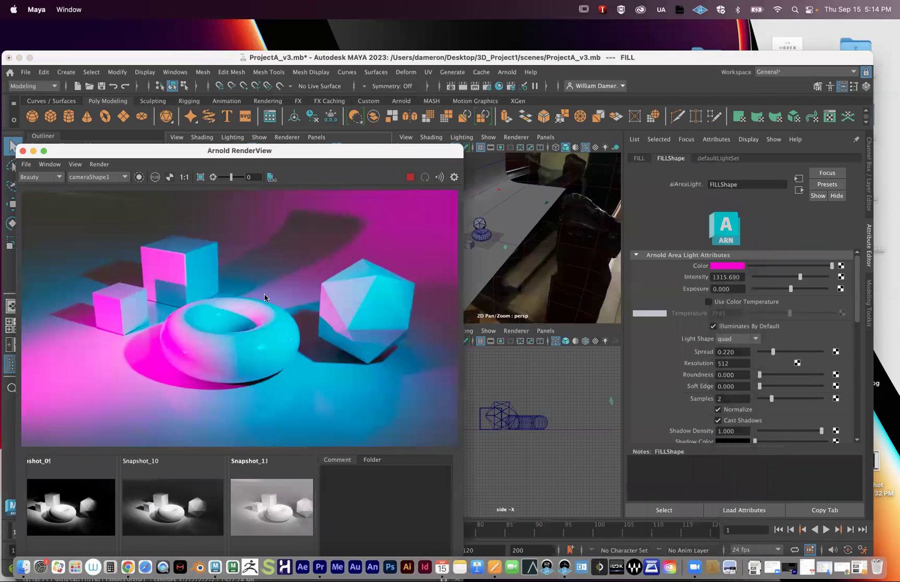
scroll(286, 282, down, 5)
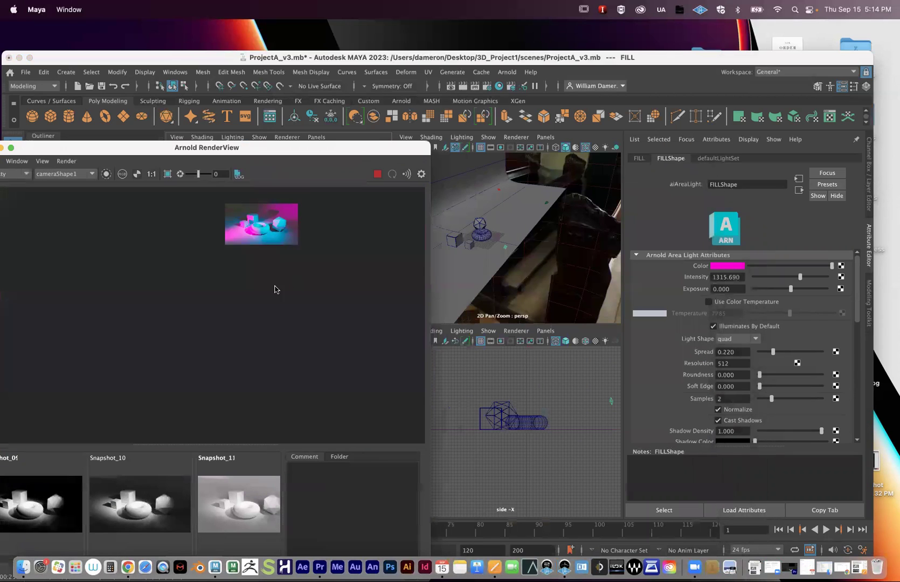
scroll(272, 386, up, 3)
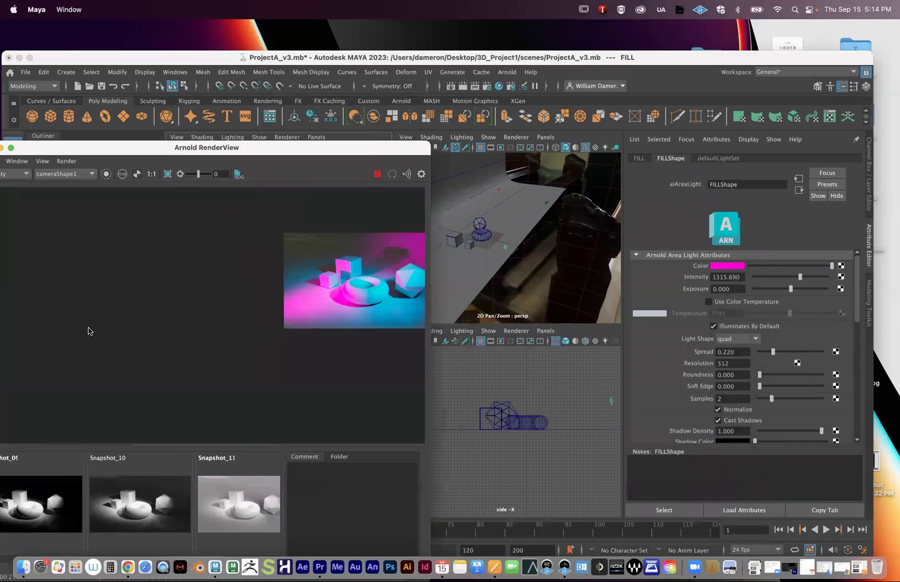
key(f)
scroll(159, 389, up, 2)
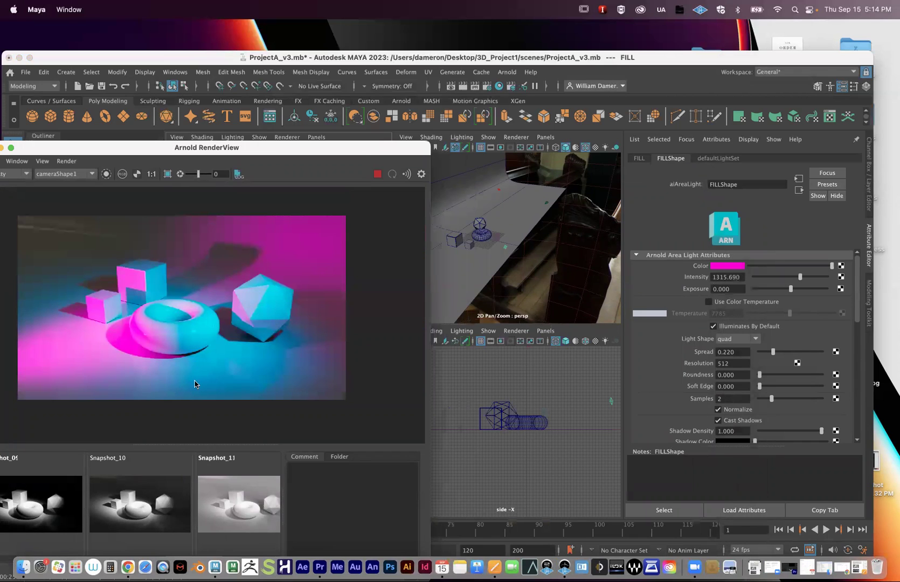
drag(198, 164, 209, 167)
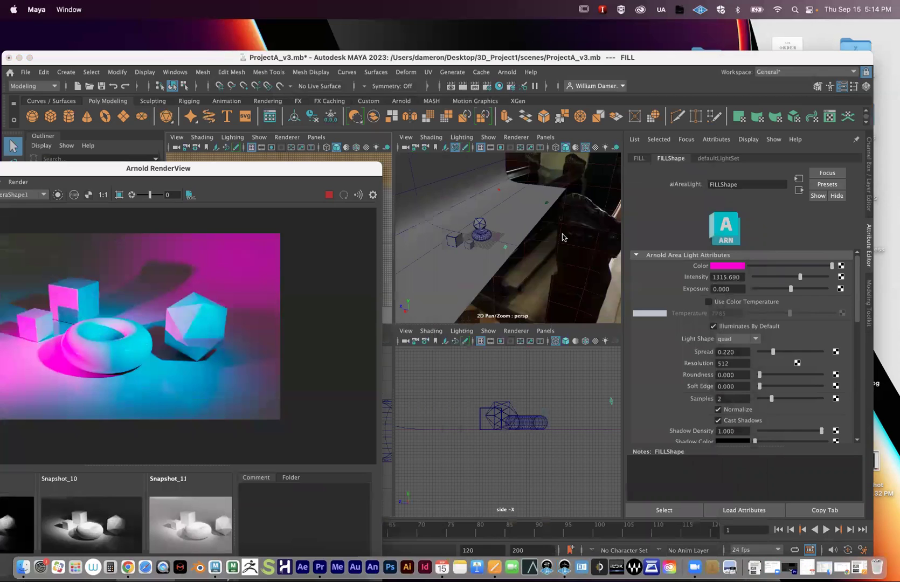
Step: Try FILL intensities of 468.809, 0 and 302.457 while watching their effect in the live render
alt+drag(497, 250, 558, 238)
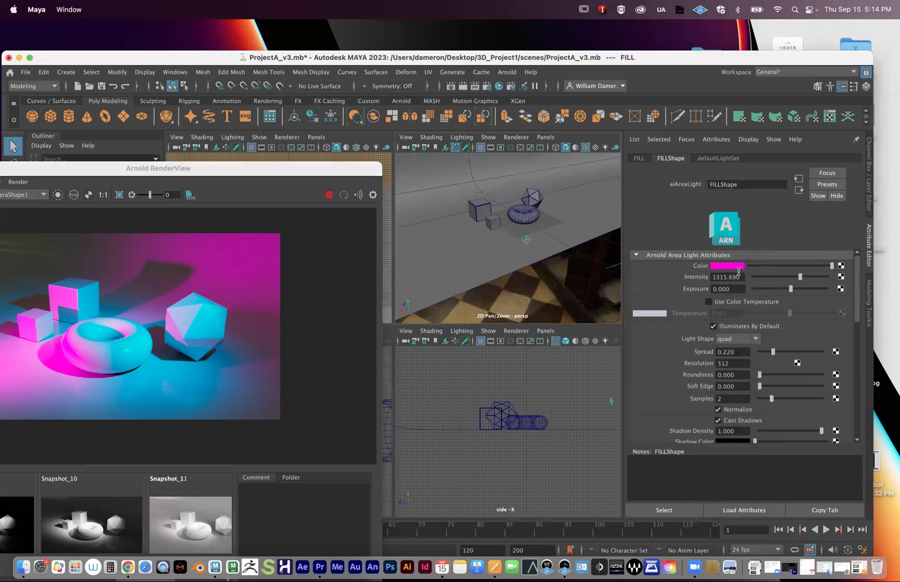
drag(785, 275, 769, 275)
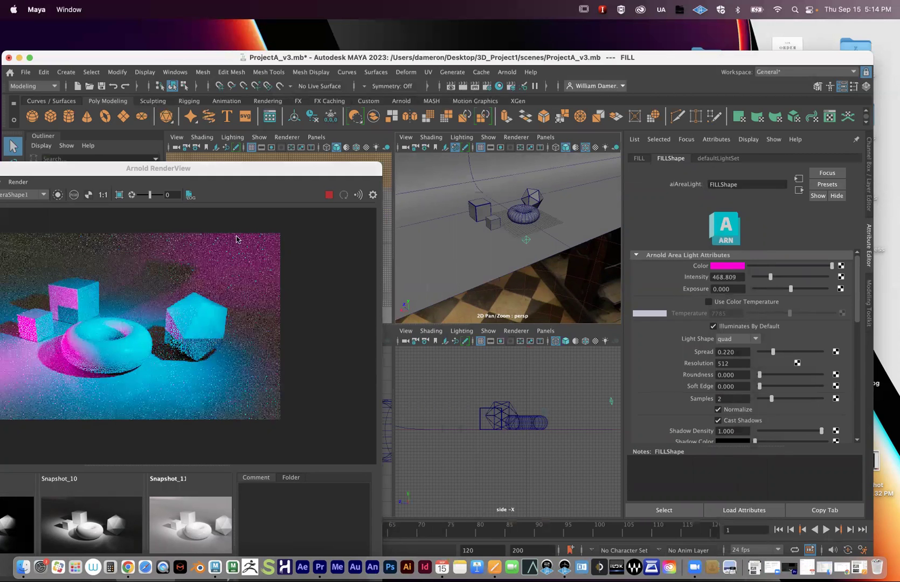
drag(101, 174, 301, 146)
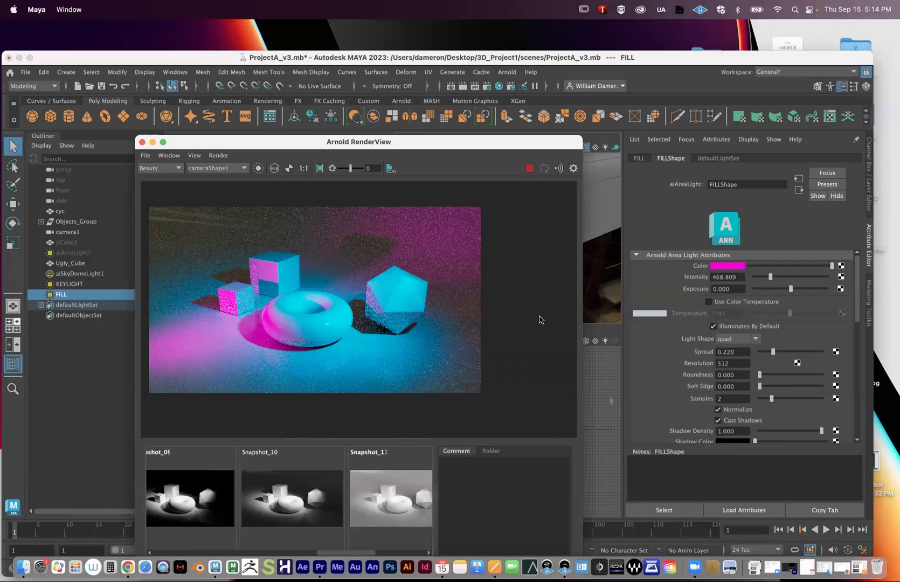
drag(769, 276, 730, 282)
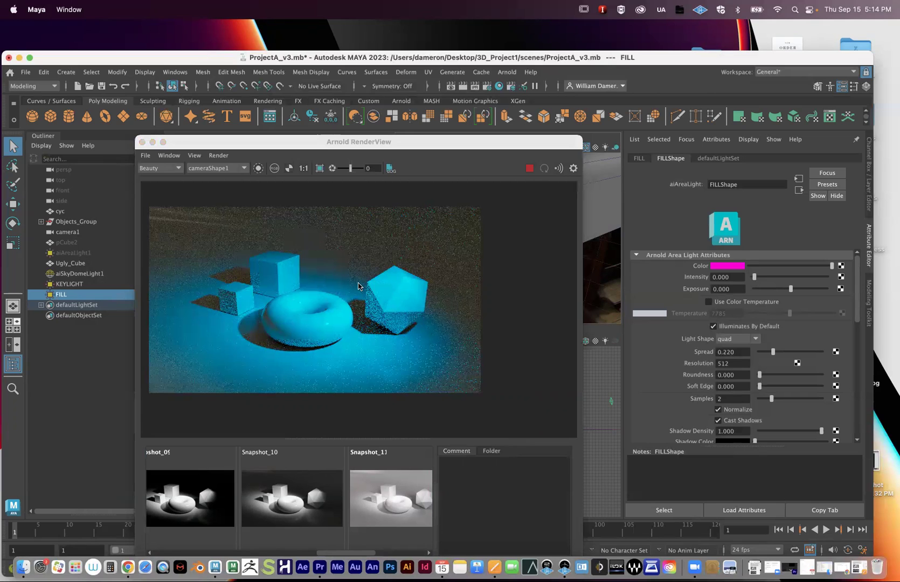
drag(753, 274, 763, 275)
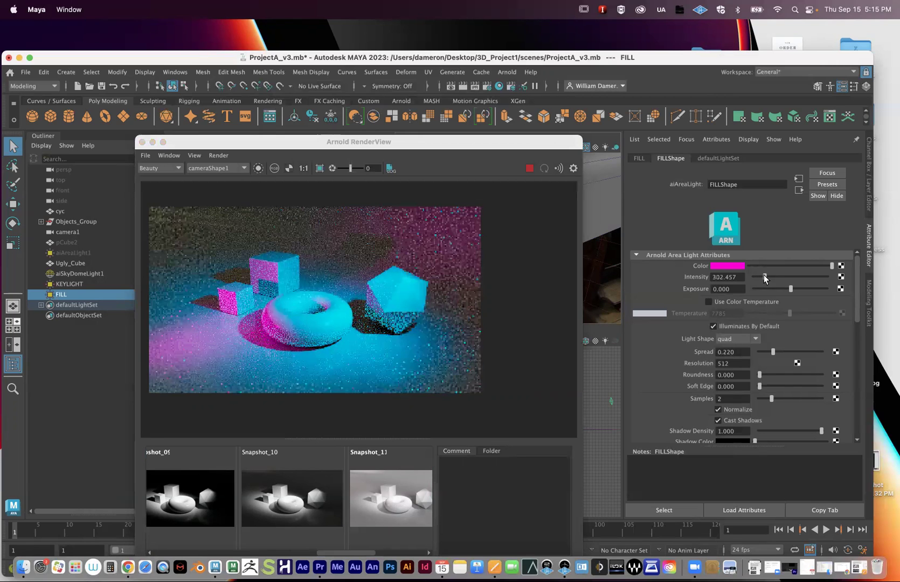
Step: Set FILL's intensity to 0 and store a snapshot of the render lit without the fill
drag(763, 275, 682, 275)
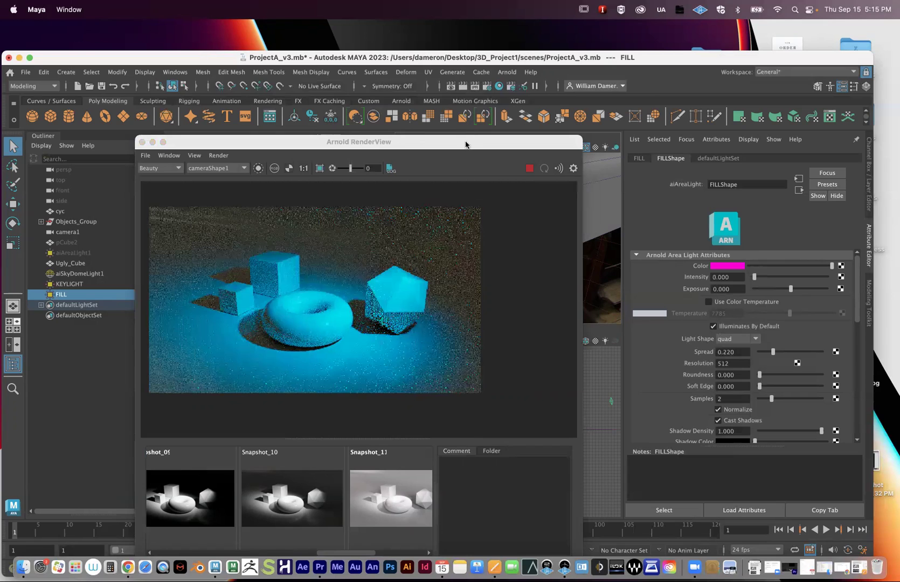
drag(467, 142, 450, 88)
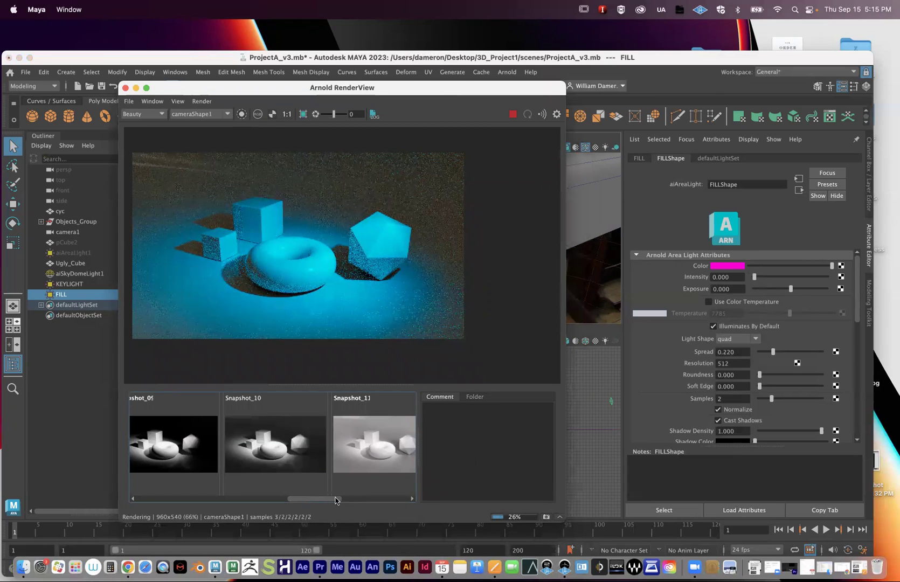
drag(335, 499, 425, 502)
Step: Set FILL's intensity to 438.563, enlarge the Arnold RenderView, and store a snapshot of the render with both lights
drag(754, 277, 761, 276)
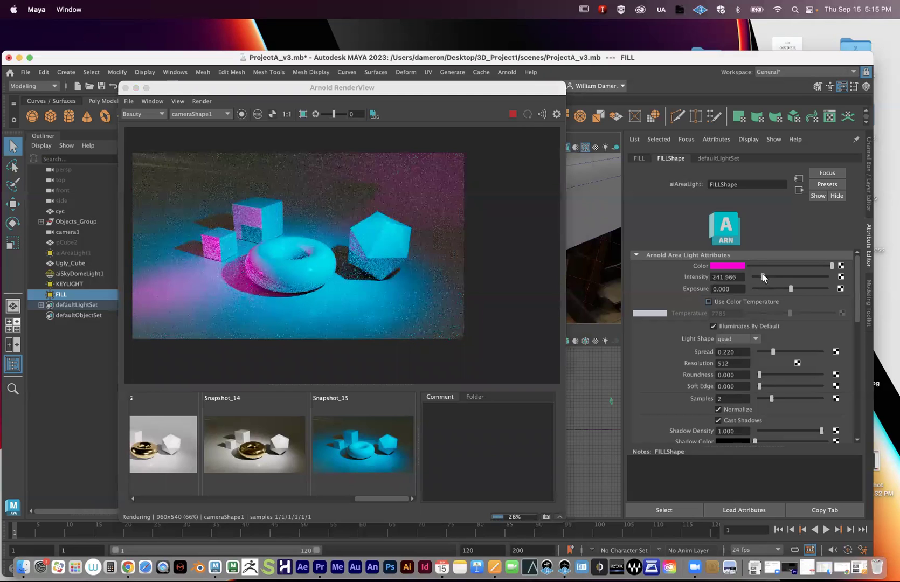
drag(764, 274, 767, 276)
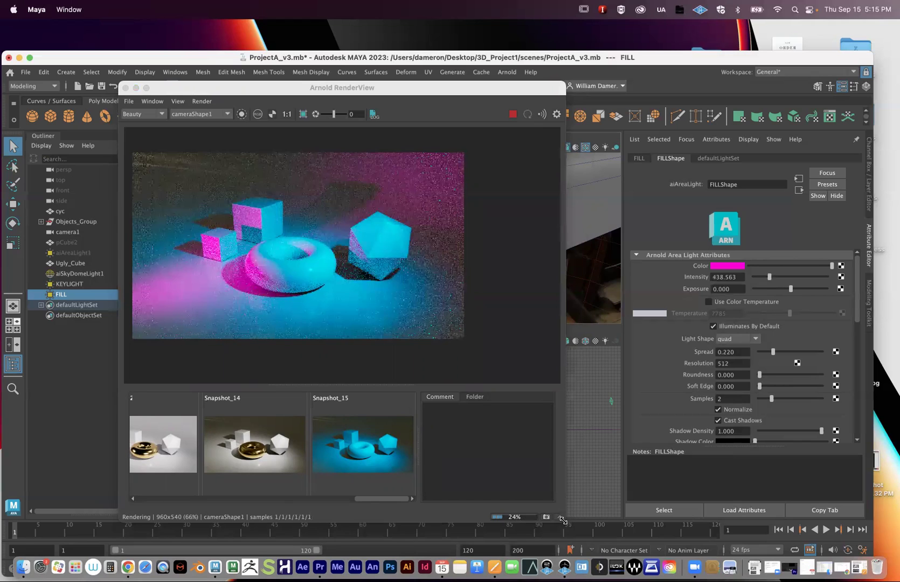
drag(562, 520, 619, 538)
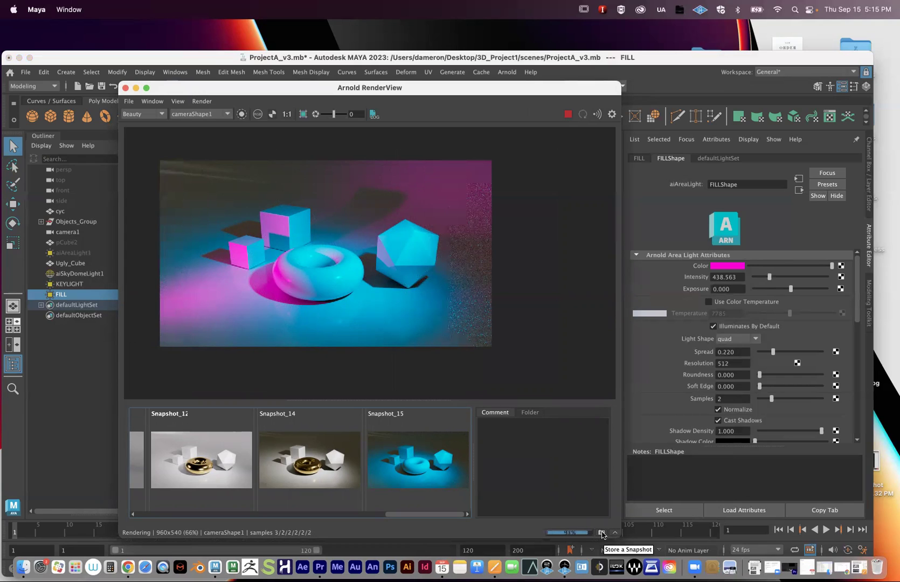
click(602, 532)
Step: Compare Snapshot_15, without fill light, with Snapshot_16, with fill light, in the Arnold RenderView
drag(418, 516, 449, 507)
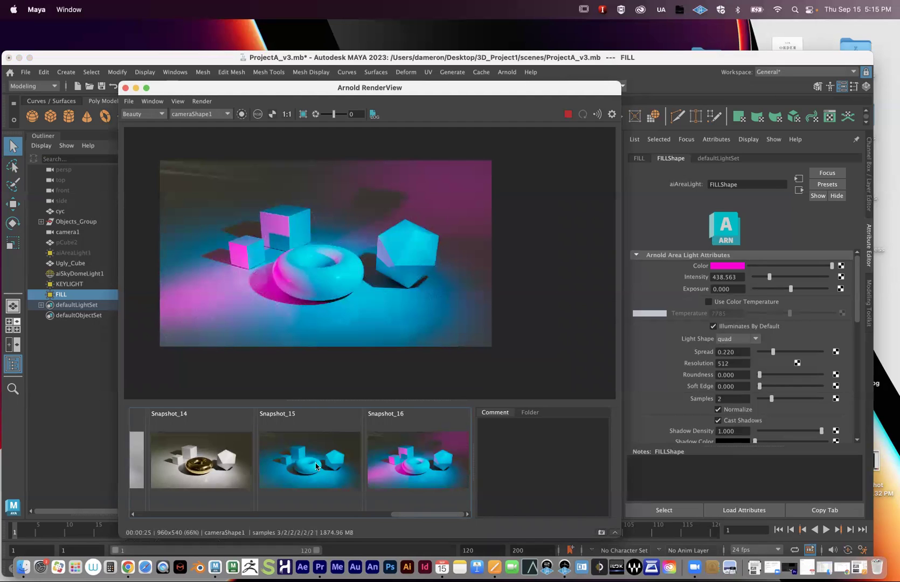
click(354, 472)
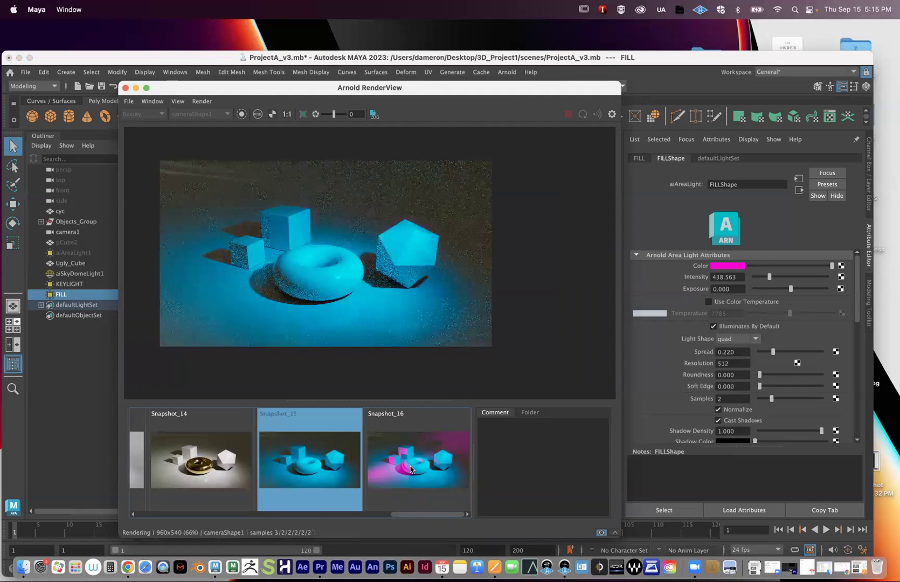
click(414, 468)
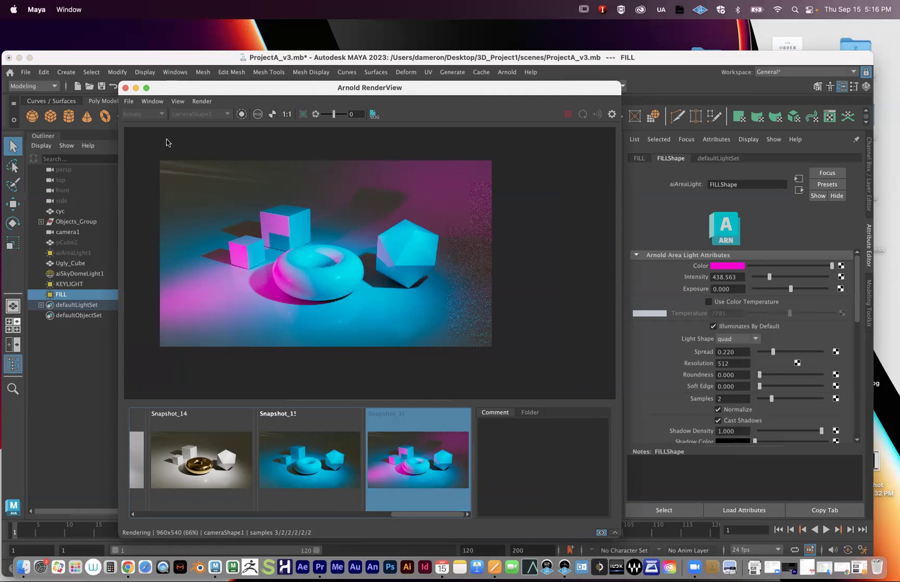
Step: Select the cyc backdrop and move it back, away from the objects, checking the effect in the Arnold render
drag(209, 95, 10, 119)
mouse_move(484, 246)
alt+mouse_down()
mouse_move(584, 243)
mouse_move(498, 244)
alt+mouse_up()
click(528, 242)
key(e)
key(r)
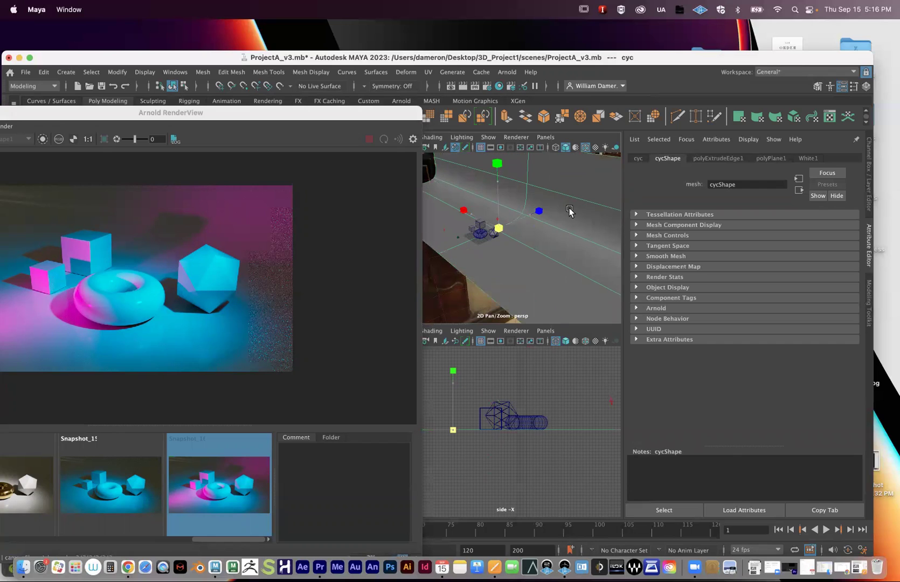
key(w)
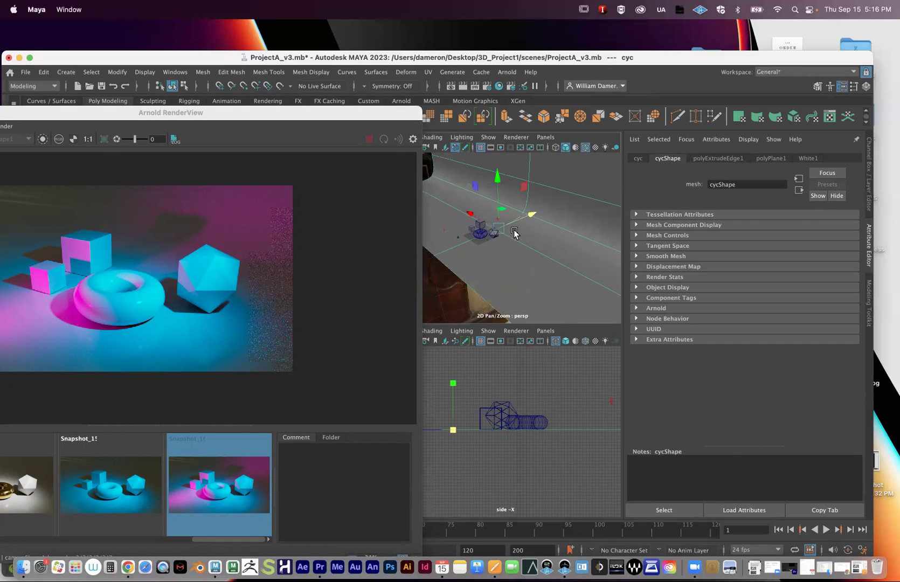
mouse_move(534, 212)
mouse_down()
mouse_move(564, 201)
mouse_move(552, 212)
mouse_up()
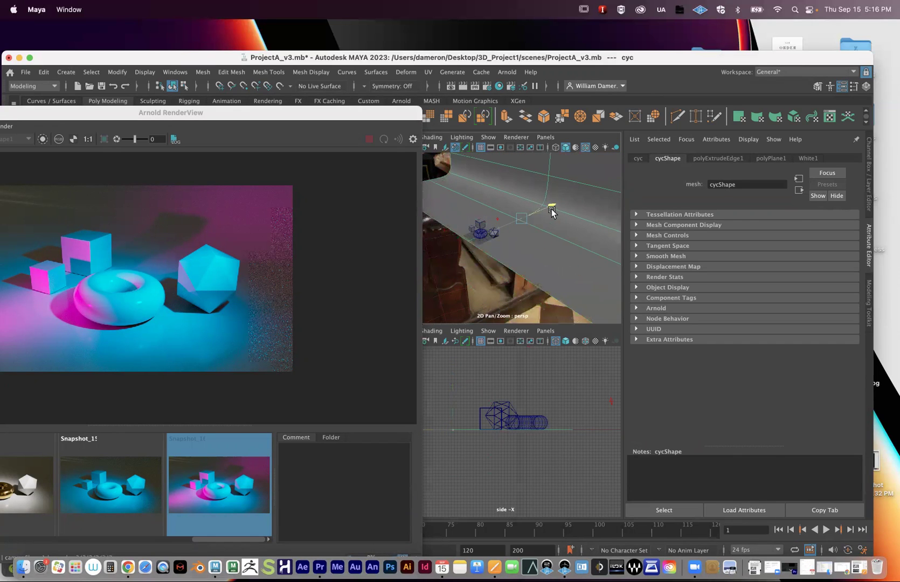
drag(256, 117, 358, 64)
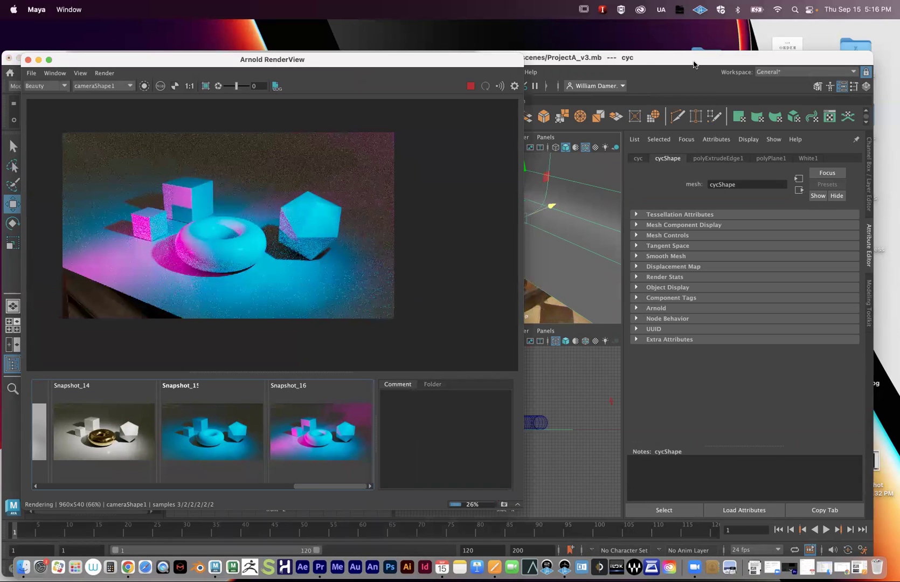
click(644, 63)
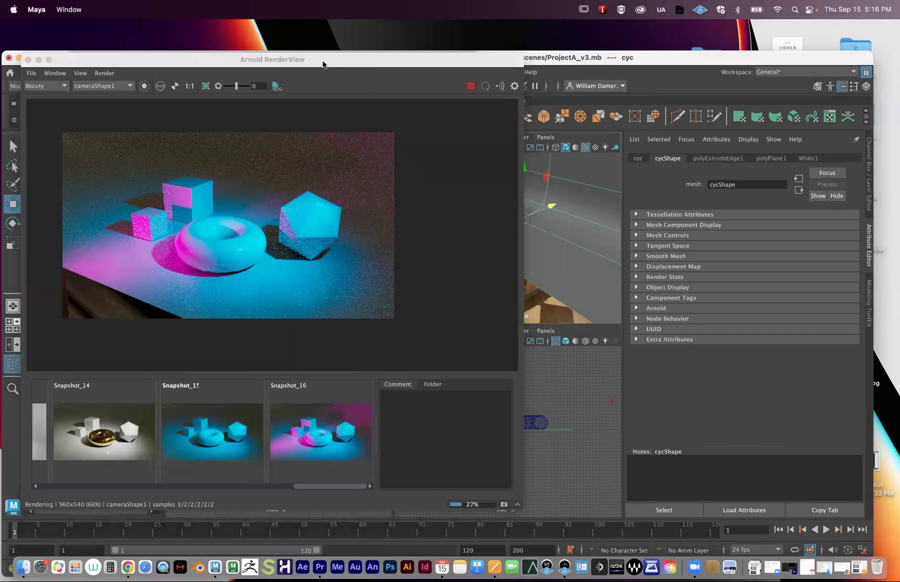
Step: Readjust the cyc backdrop so its floor fills the camera frame, and check the updated Arnold render
drag(322, 64, 191, 128)
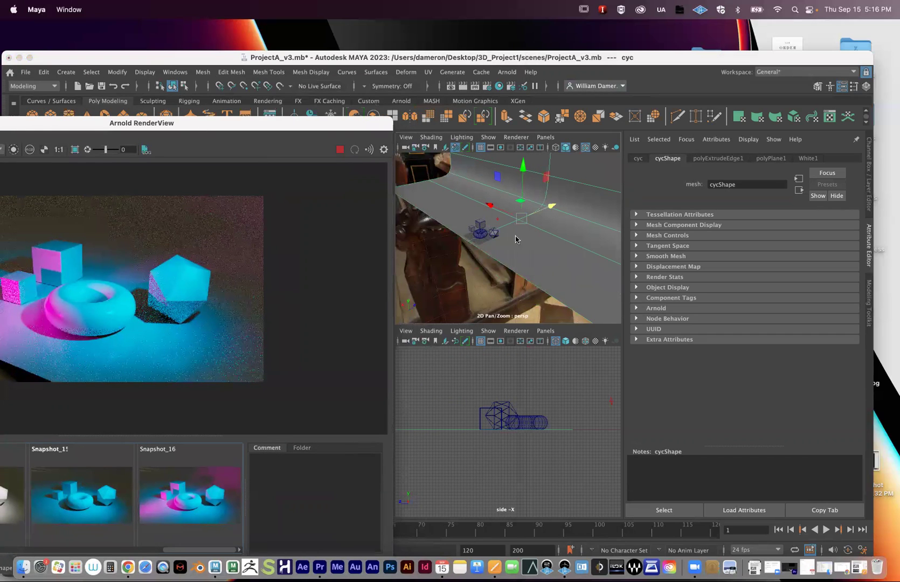
mouse_move(522, 260)
alt+mouse_down()
mouse_move(506, 257)
mouse_move(534, 257)
alt+mouse_up()
click(534, 256)
click(534, 256)
key(r)
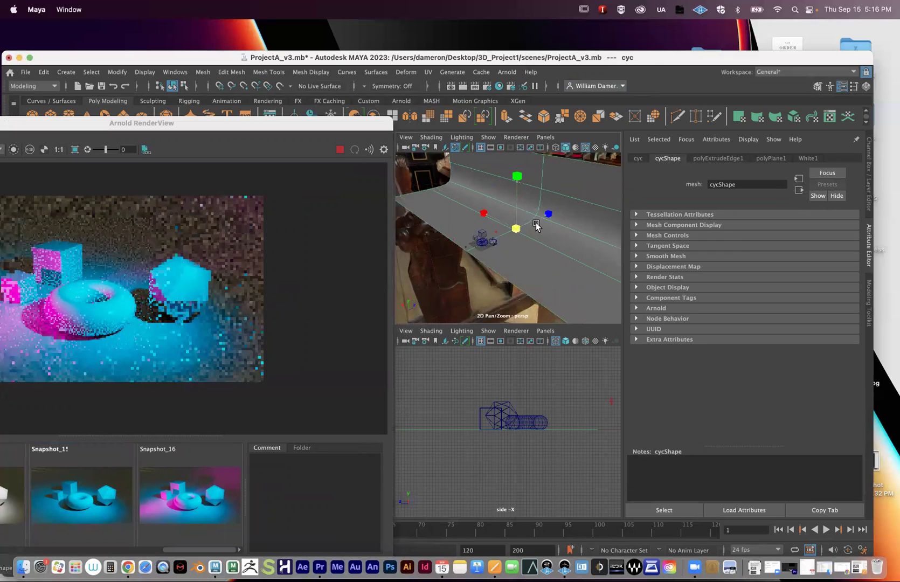
drag(161, 130, 430, 104)
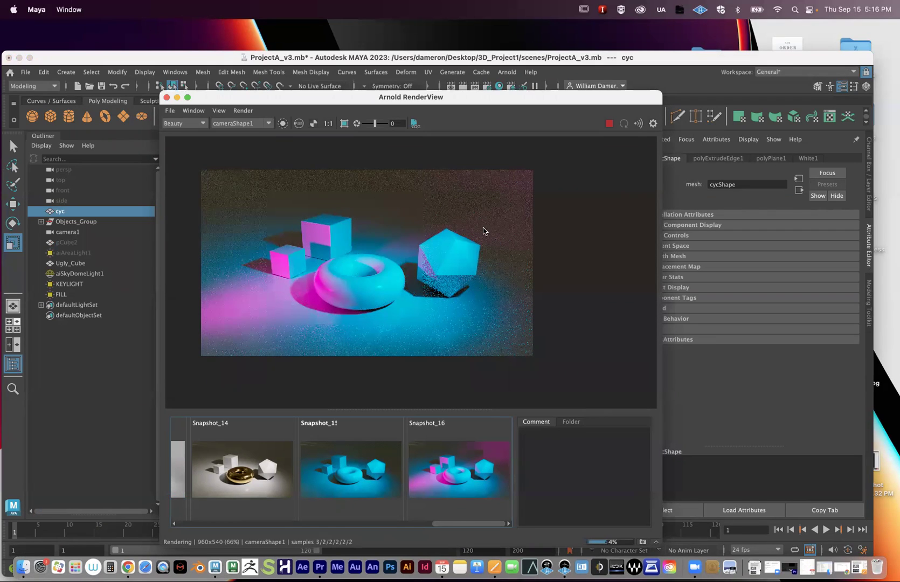
drag(331, 101, 193, 87)
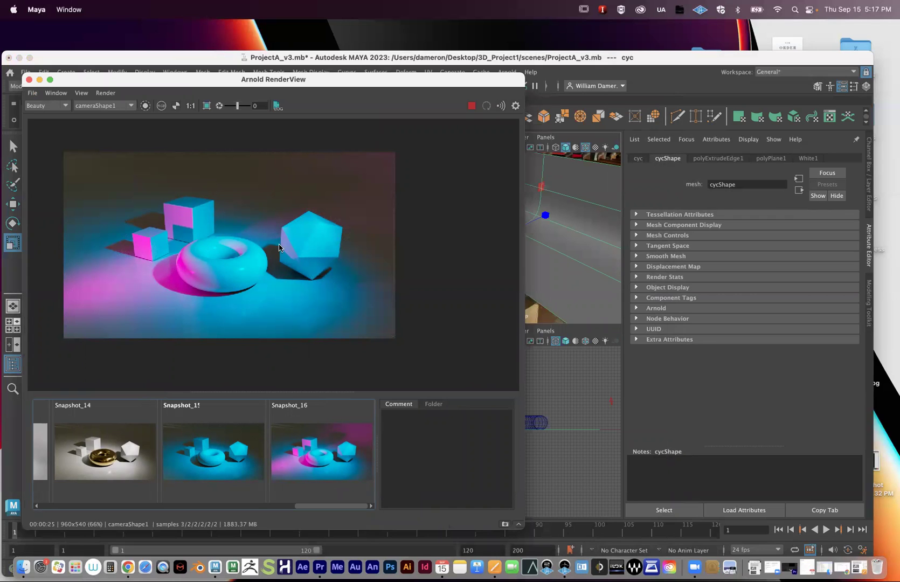
drag(197, 82, 188, 107)
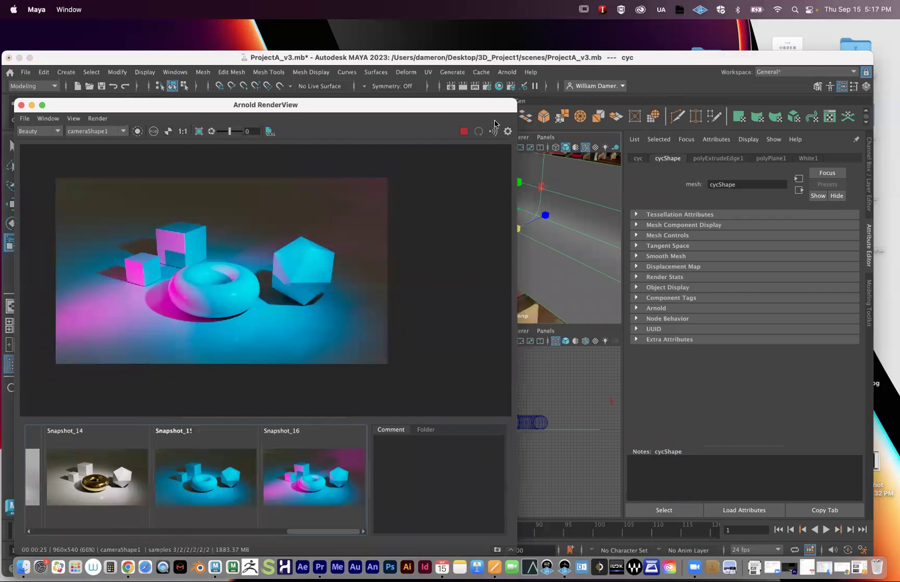
Step: Inspect the FILL light's placement around the objects in the perspective view and its effect in the render
drag(607, 145, 765, 170)
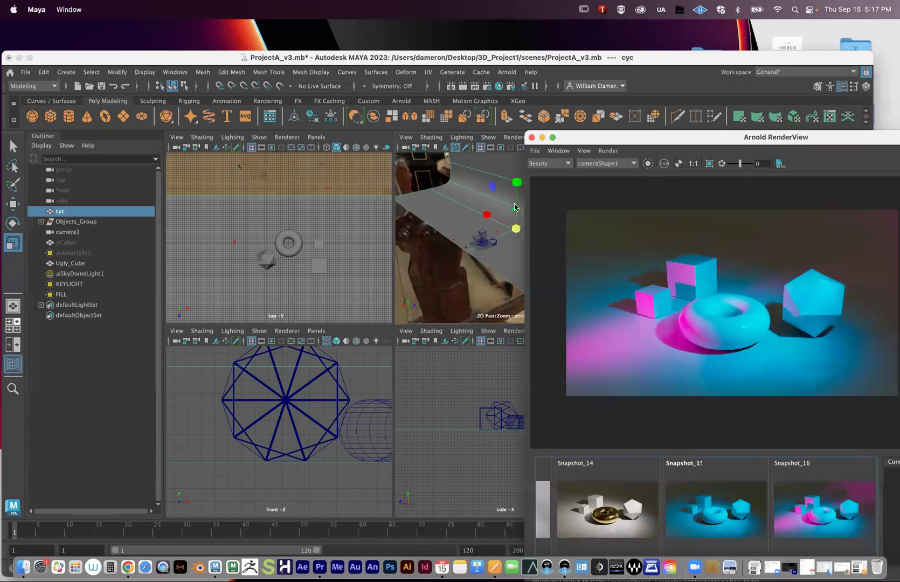
alt+drag(488, 218, 457, 234)
key(q)
click(471, 252)
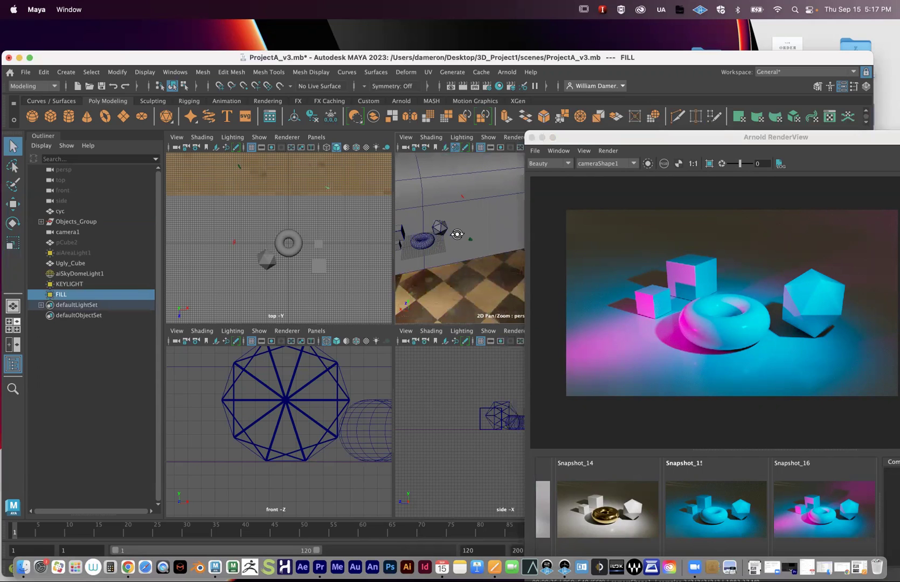
drag(606, 136, 212, 347)
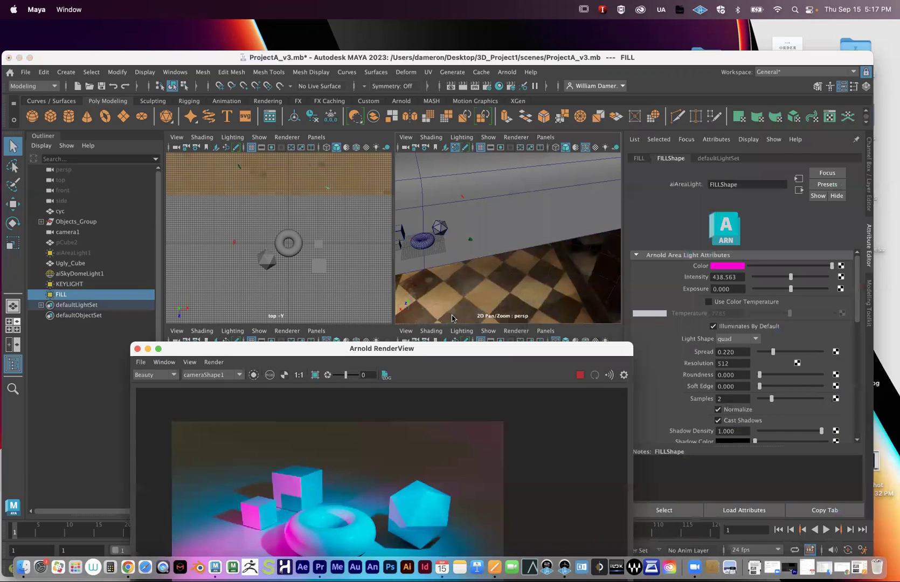
drag(403, 353, 422, 44)
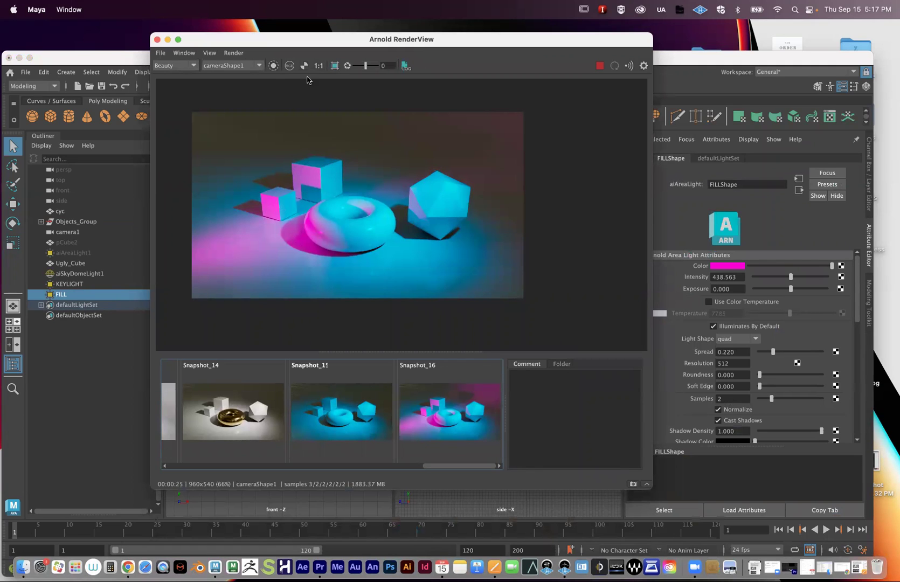
Step: Create a new Arnold area light, keeping the Arnold RenderView clear of the perspective view
drag(187, 43, 97, 284)
click(650, 58)
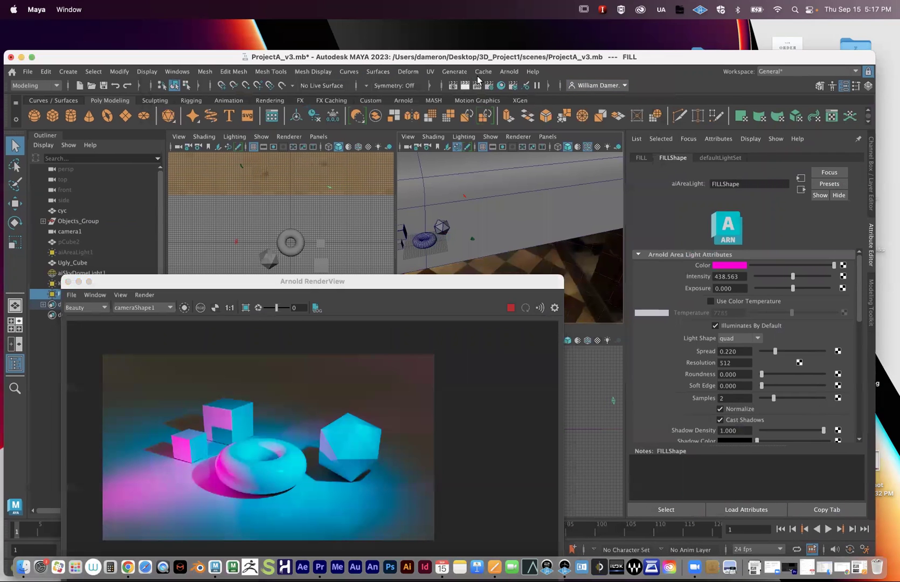
click(509, 71)
mouse_move(590, 118)
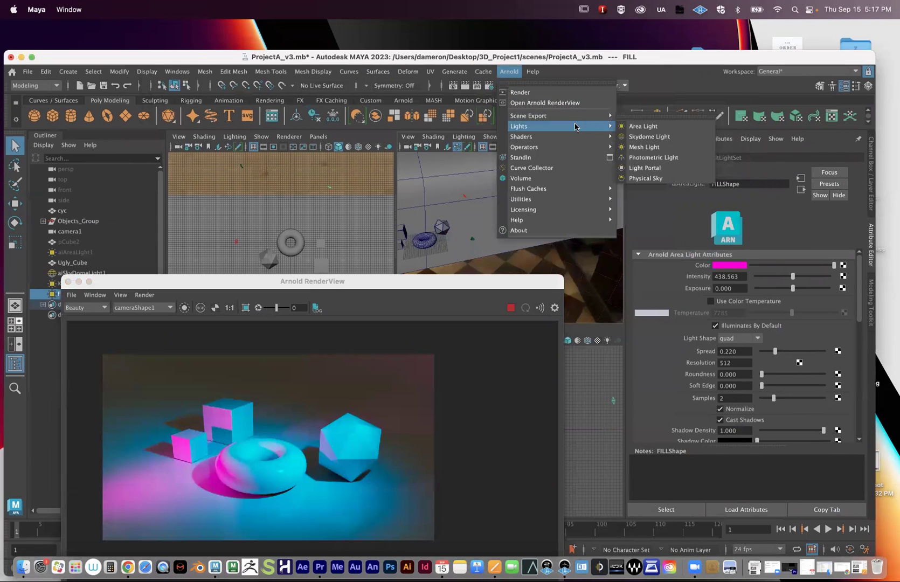
click(643, 126)
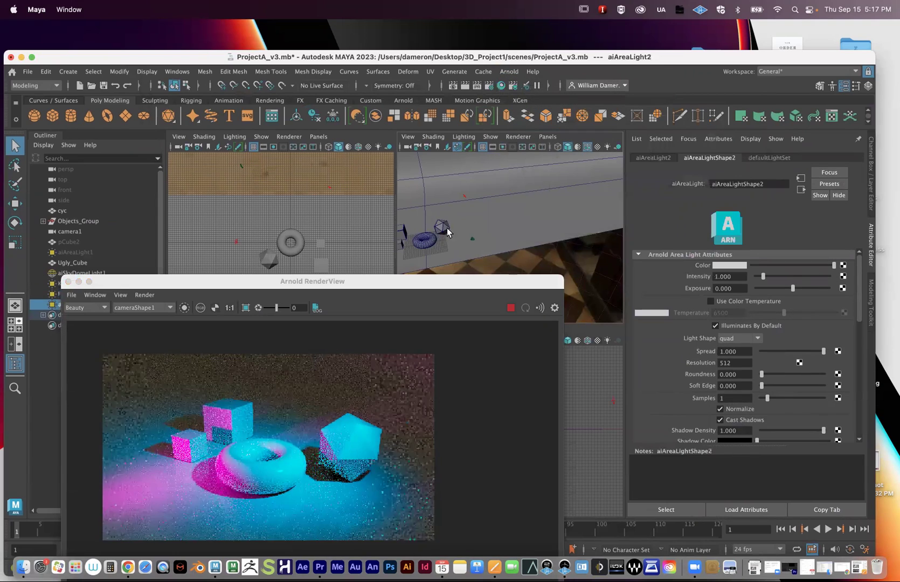
Step: Move the new area light up and behind the objects, and set its intensity to 1000
scroll(483, 209, up, 8)
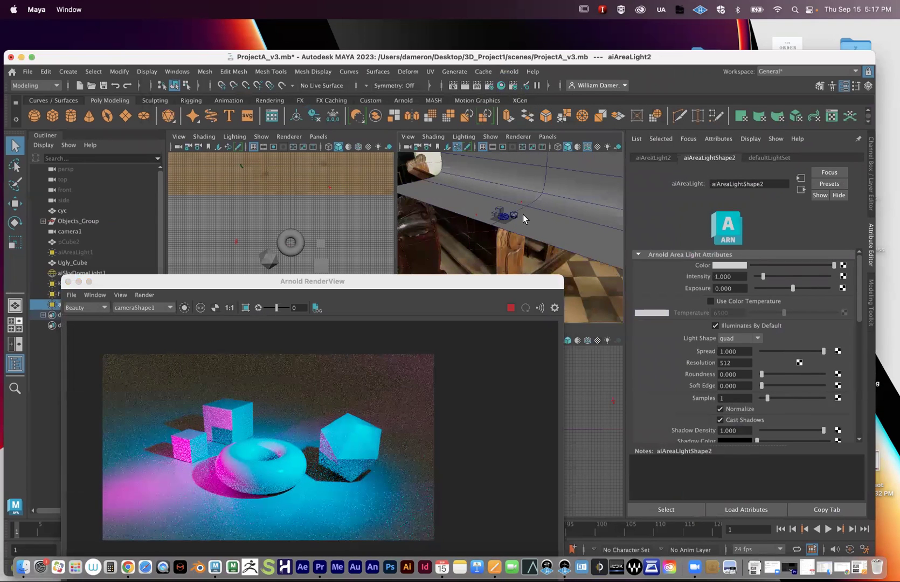
key(w)
drag(503, 186, 501, 149)
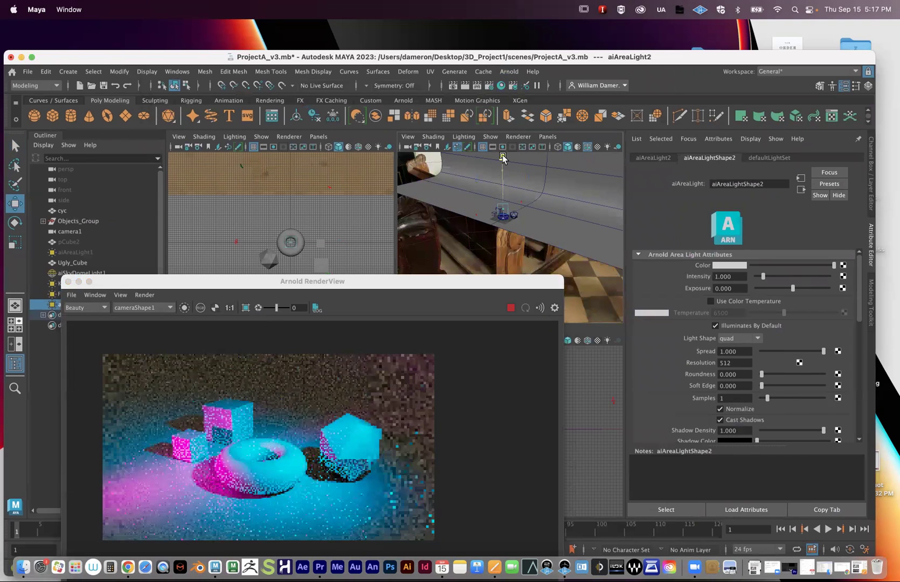
alt+drag(524, 201, 620, 204)
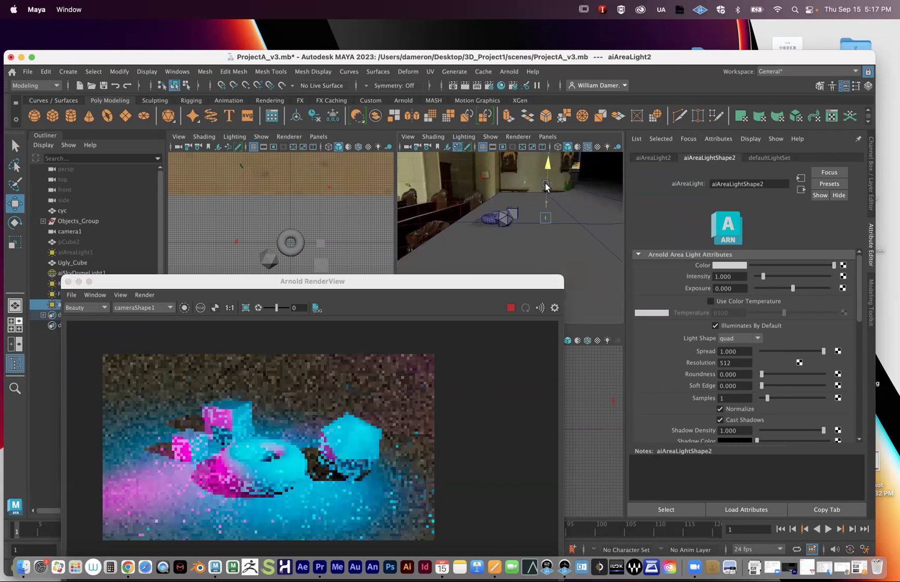
double_click(734, 275)
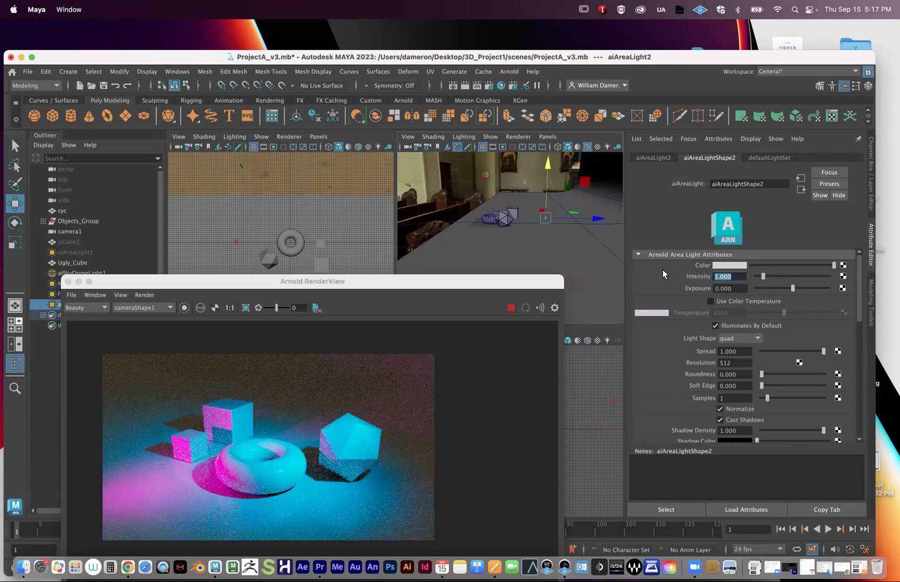
text(1000)
key(Return)
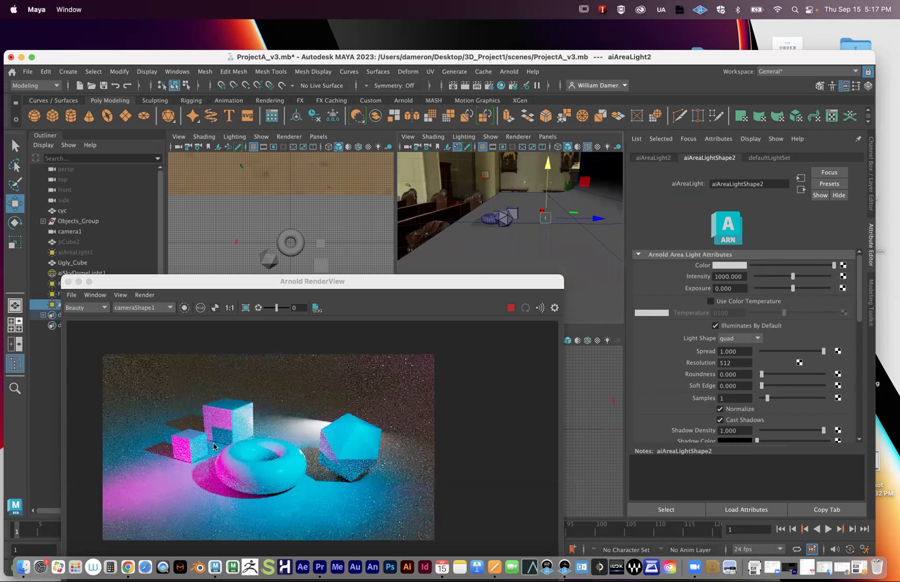
Step: Try green and orange-yellow as the new area light's color while watching the live render
click(726, 265)
drag(271, 230, 277, 220)
click(313, 271)
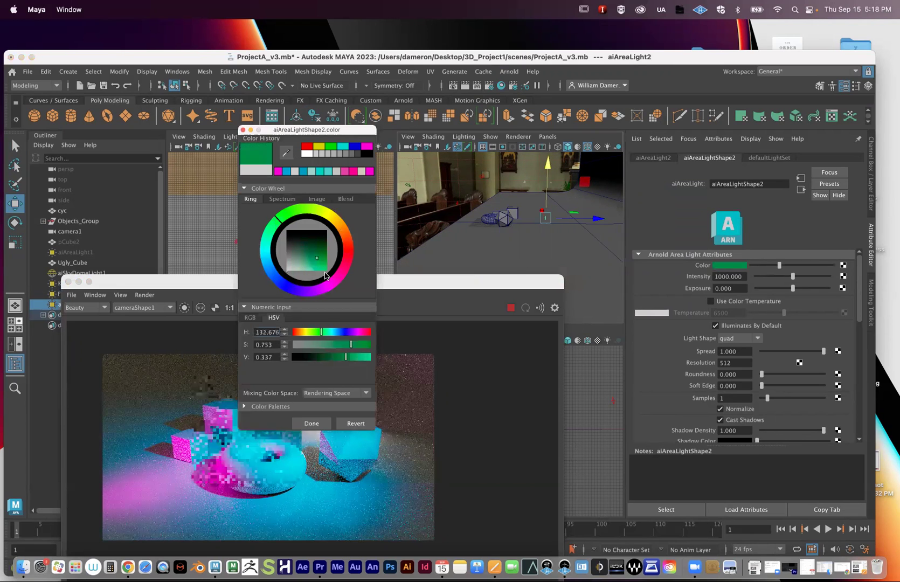
drag(313, 275, 325, 271)
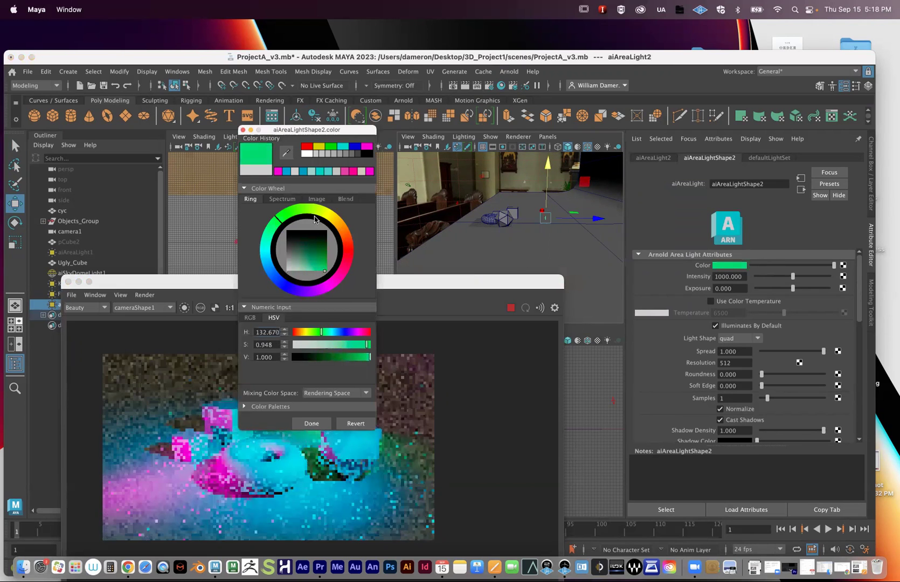
click(319, 216)
mouse_move(320, 216)
mouse_down()
mouse_move(261, 248)
mouse_move(273, 277)
mouse_up()
click(345, 230)
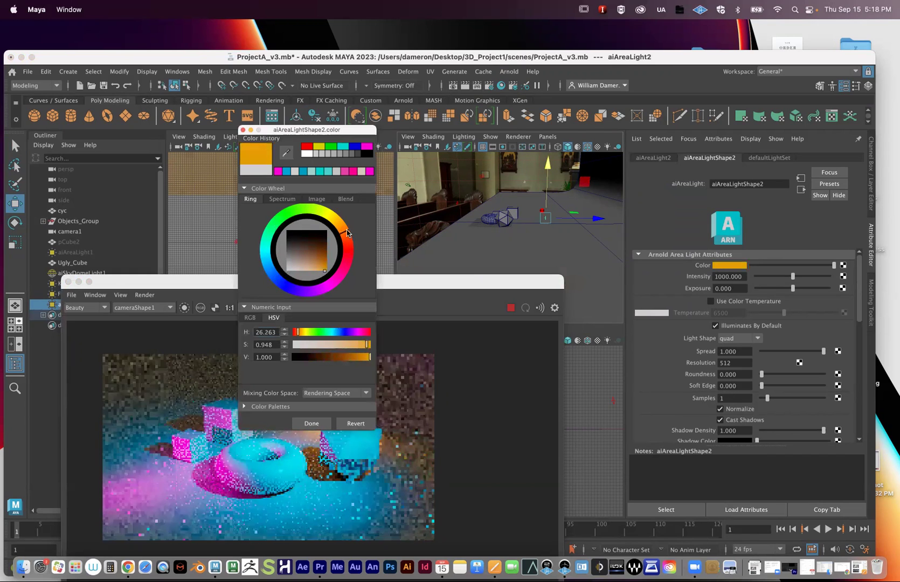
drag(345, 230, 342, 227)
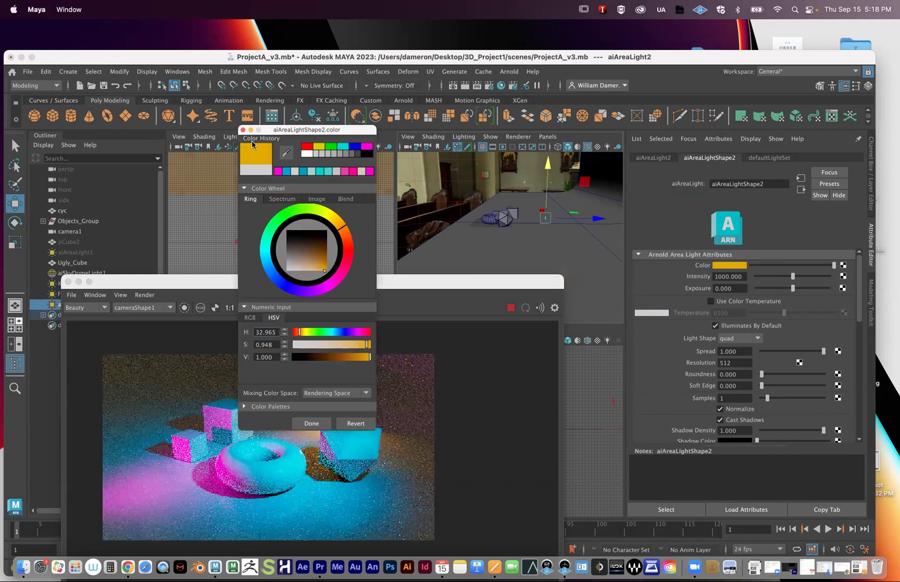
click(289, 162)
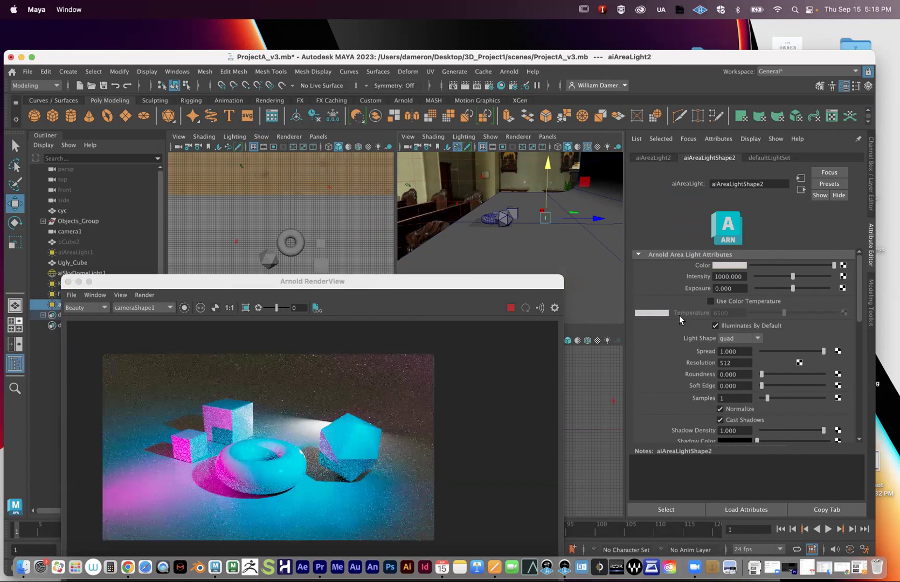
Step: Set the new area light's color to a saturated golden yellow
click(717, 266)
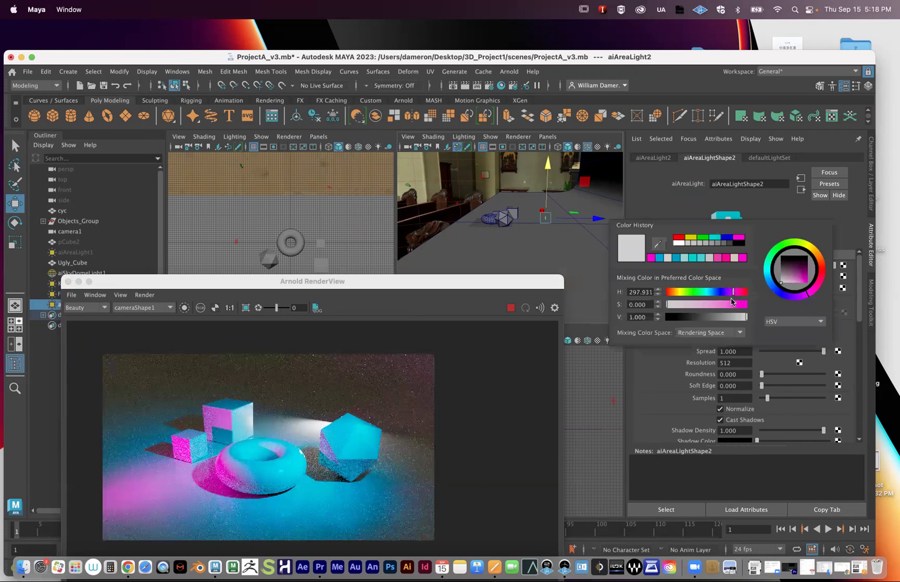
click(810, 258)
click(806, 287)
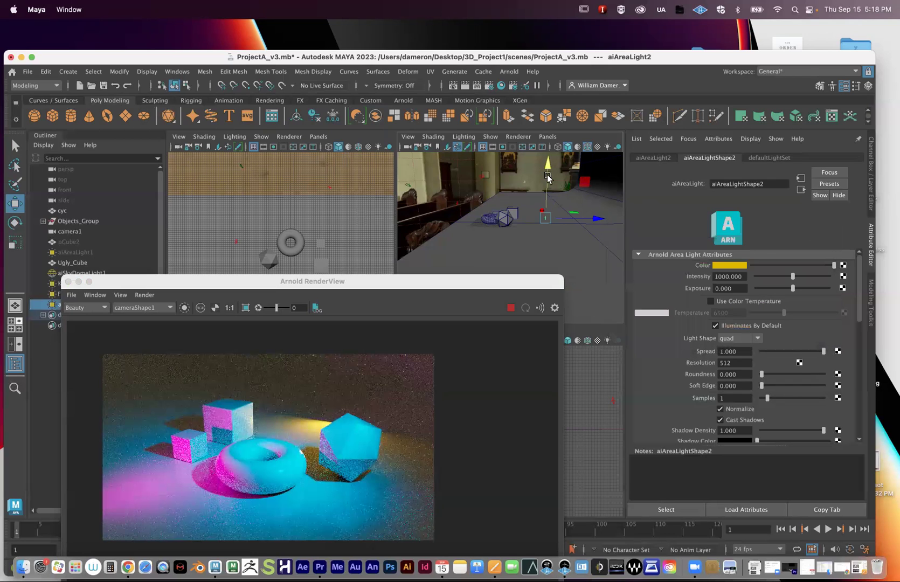
Step: Reposition the yellow area light close behind and slightly above the polyhedron, following the change in the live render
drag(546, 156, 557, 215)
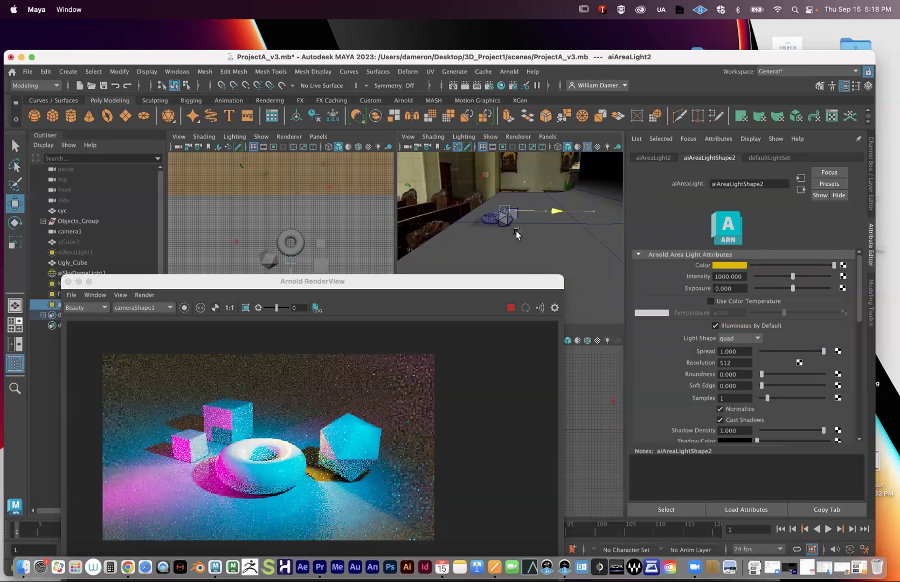
key(w)
alt+drag(557, 199, 582, 197)
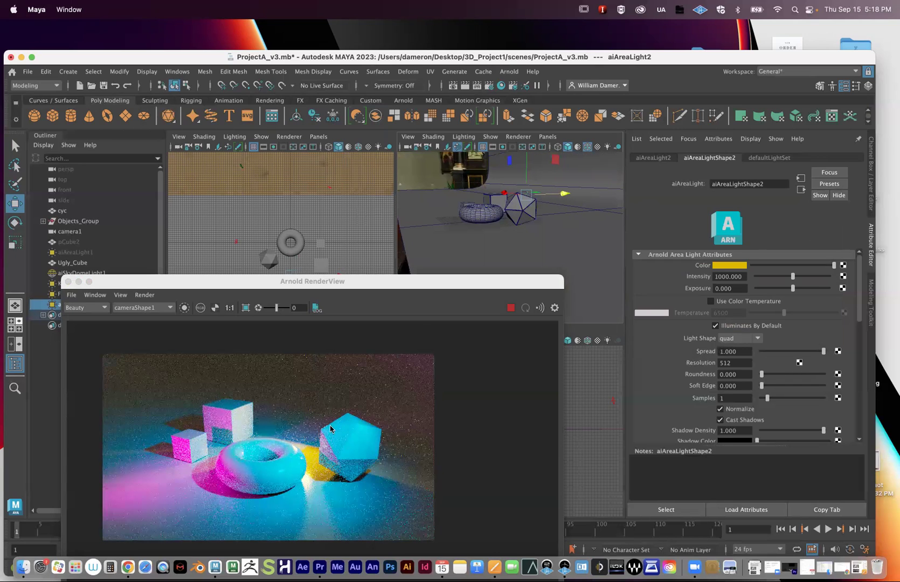
alt+drag(492, 240, 480, 183)
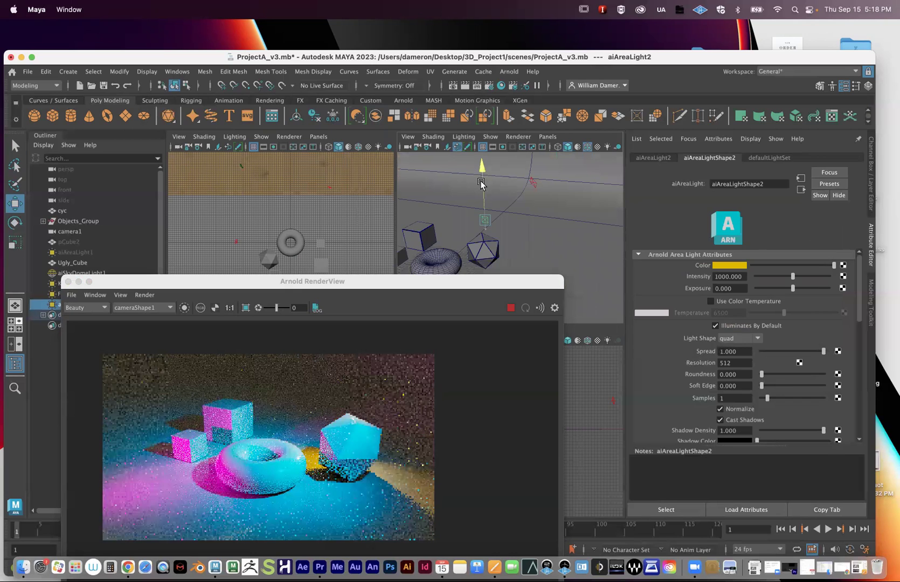
alt+drag(498, 218, 498, 244)
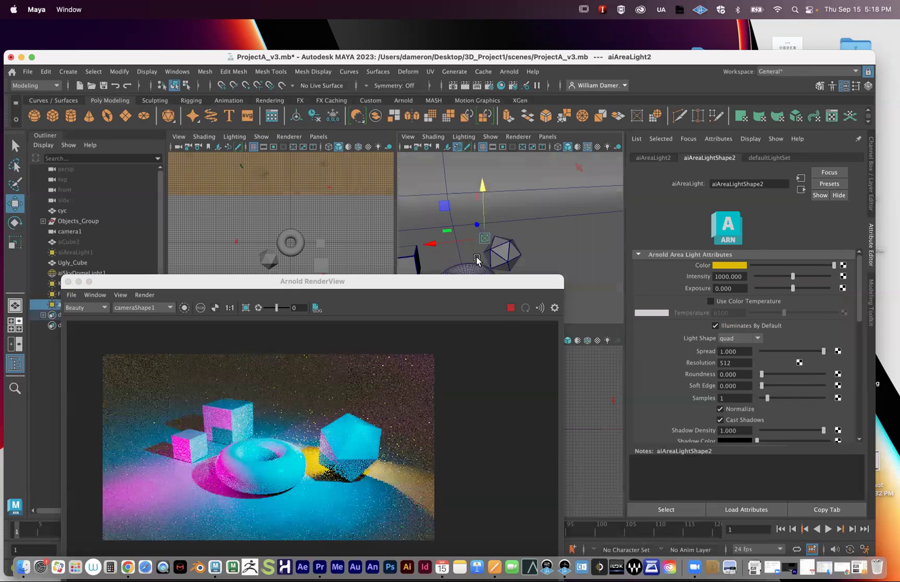
Step: Rotate the yellow area light so it shines down onto the polyhedron from behind
key(e)
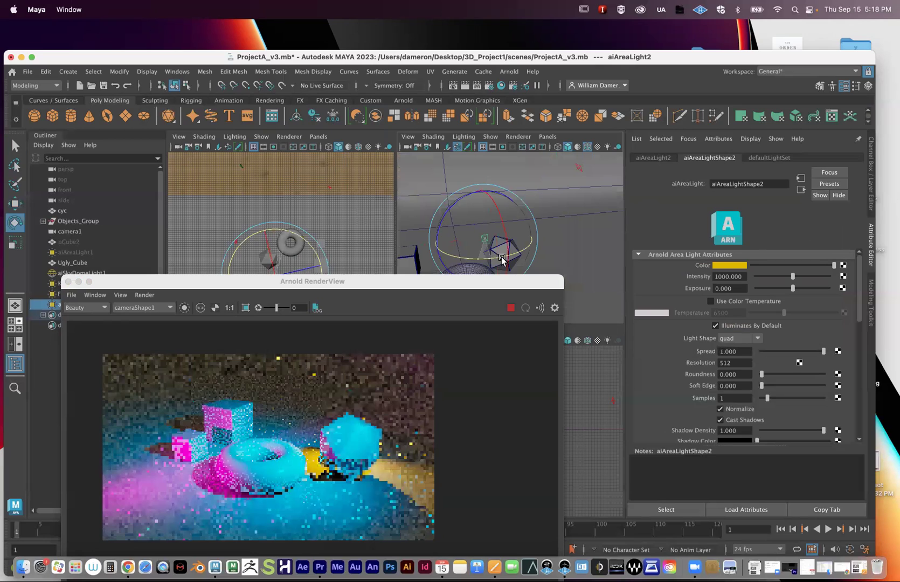
drag(505, 255, 480, 165)
key(w)
scroll(444, 245, down, 3)
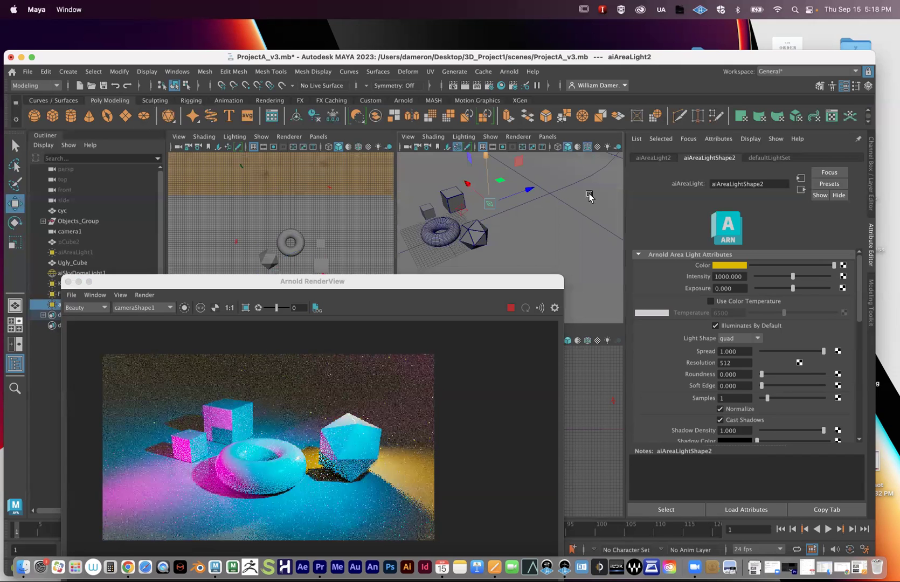
Step: Move the yellow area light from behind the polyhedron to just behind the two cubes, following the change in the live render
scroll(567, 201, down, 3)
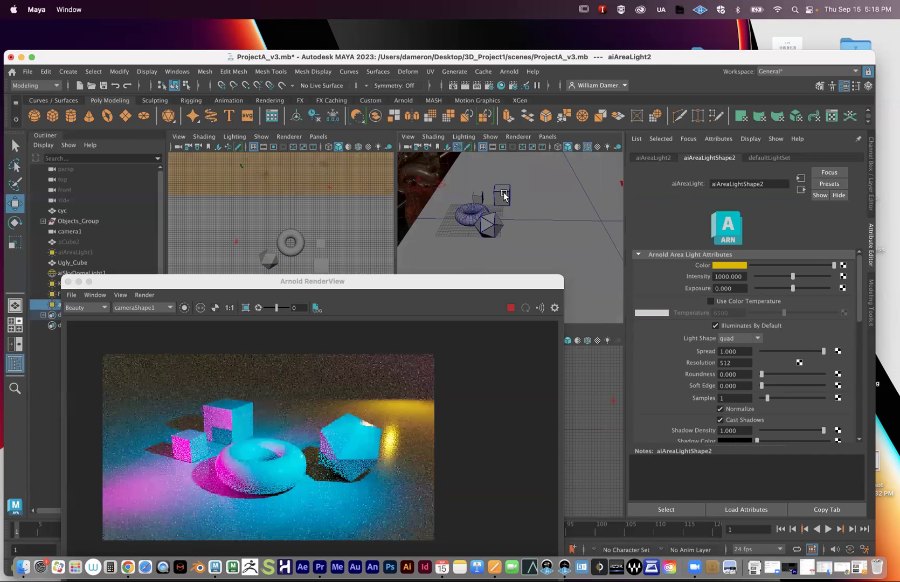
alt+drag(500, 190, 518, 183)
drag(594, 198, 509, 201)
key(bracketleft)
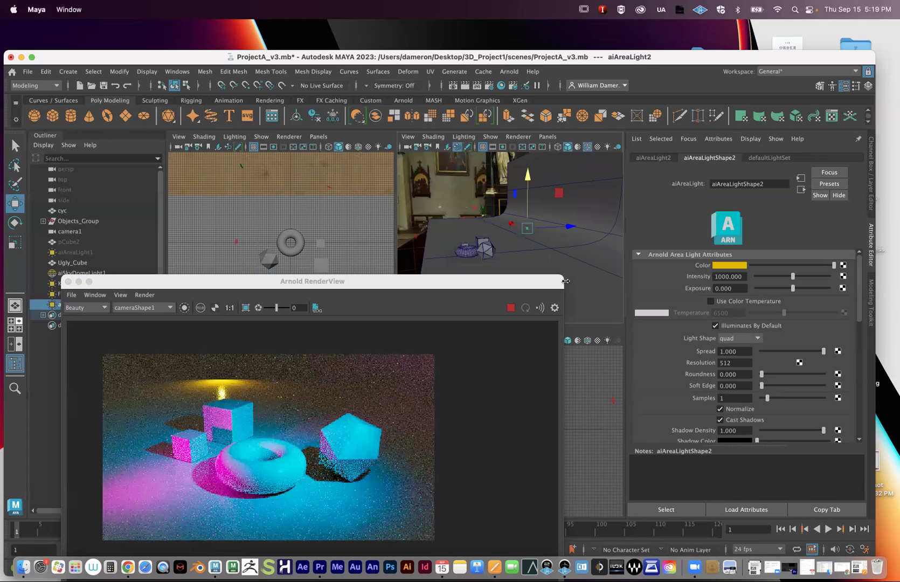
key(bracketright)
drag(593, 215, 537, 210)
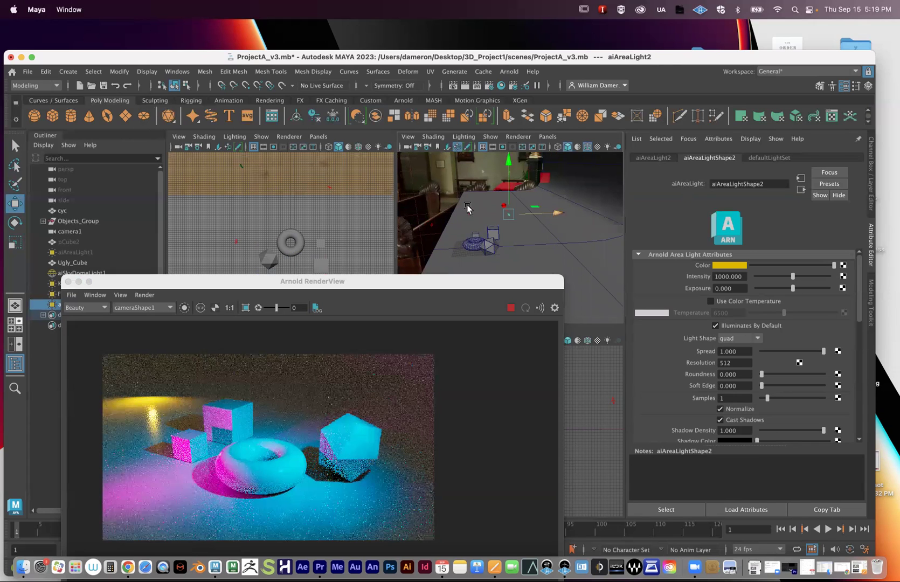
key(bracketleft)
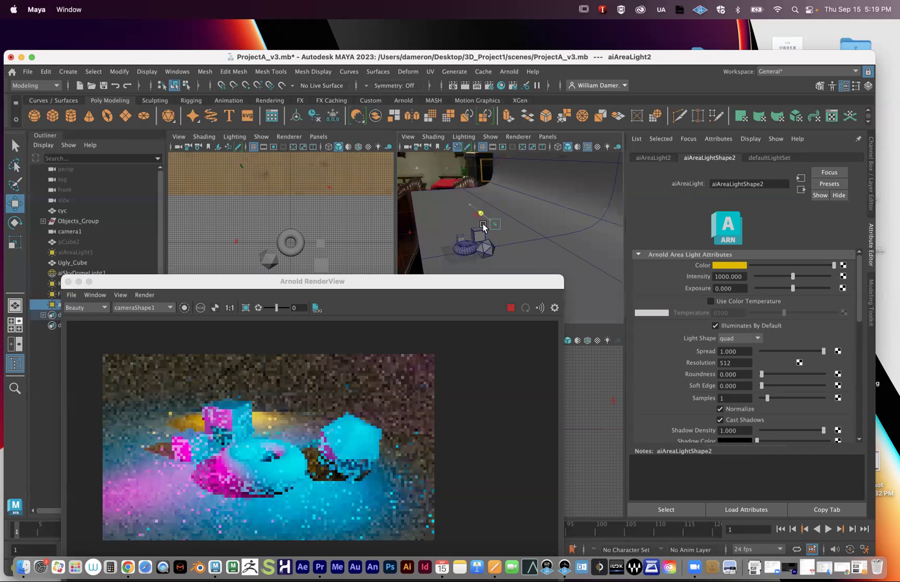
click(478, 214)
key(bracketleft)
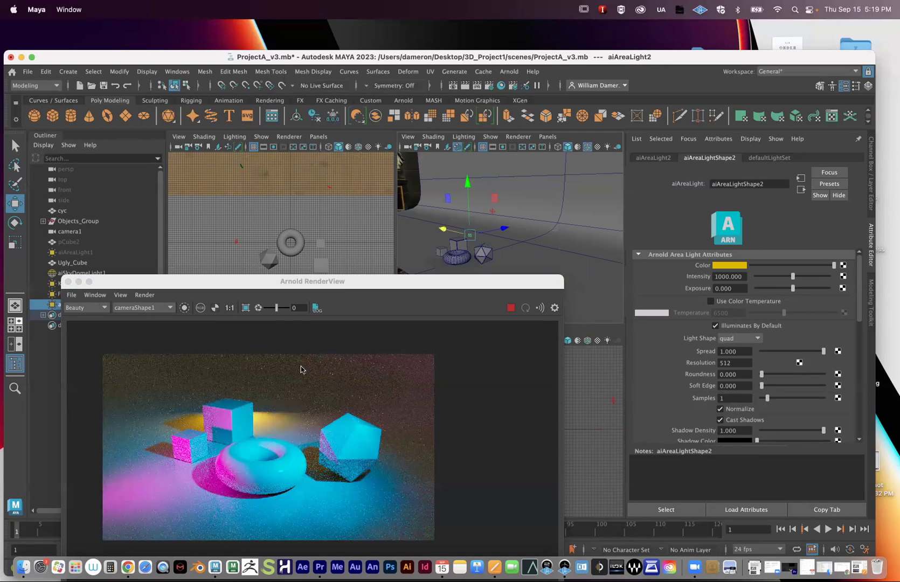
Step: Raise the yellow area light slightly so it catches the top of the larger cube
key(bracketleft)
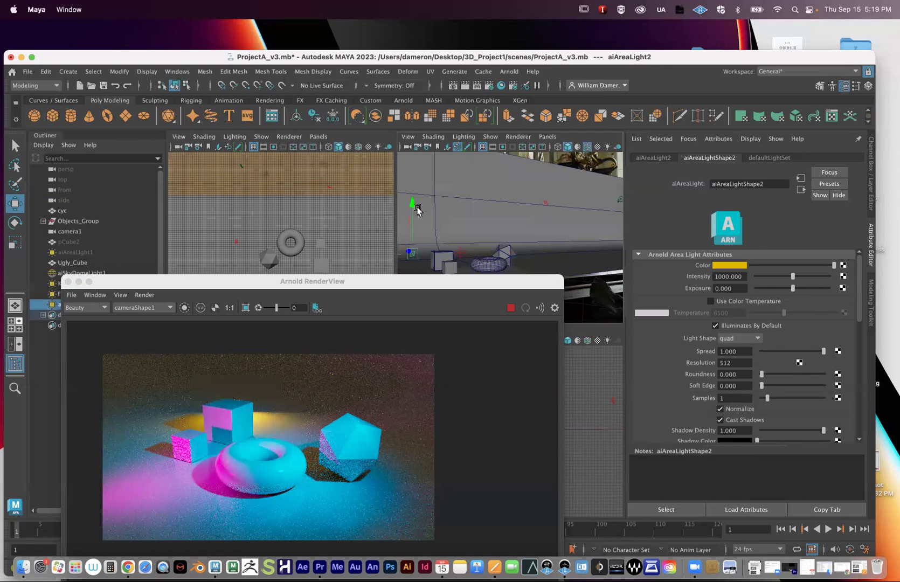
key(bracketleft)
key(bracketleft)
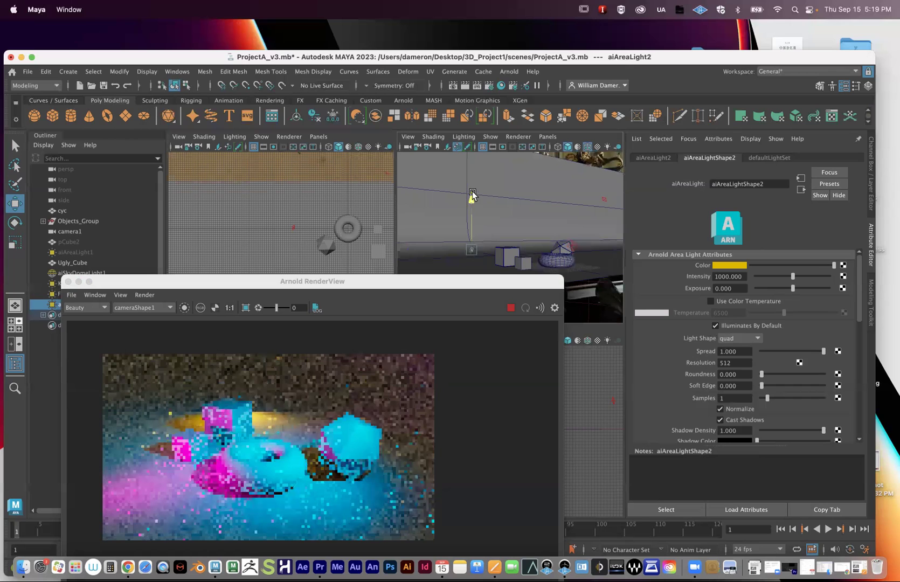
click(471, 197)
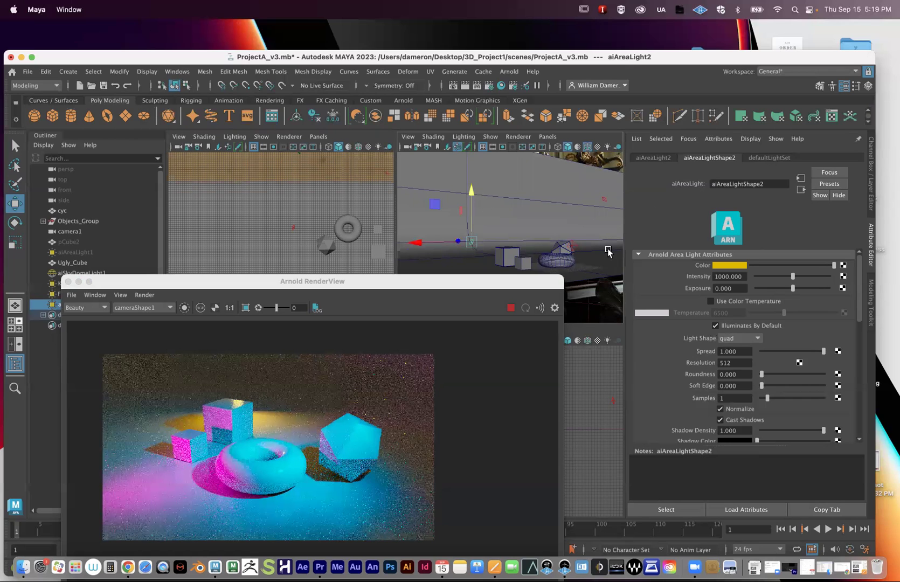
Step: Tilt the yellow area light toward the cubes and nudge its position slightly closer behind them
key(e)
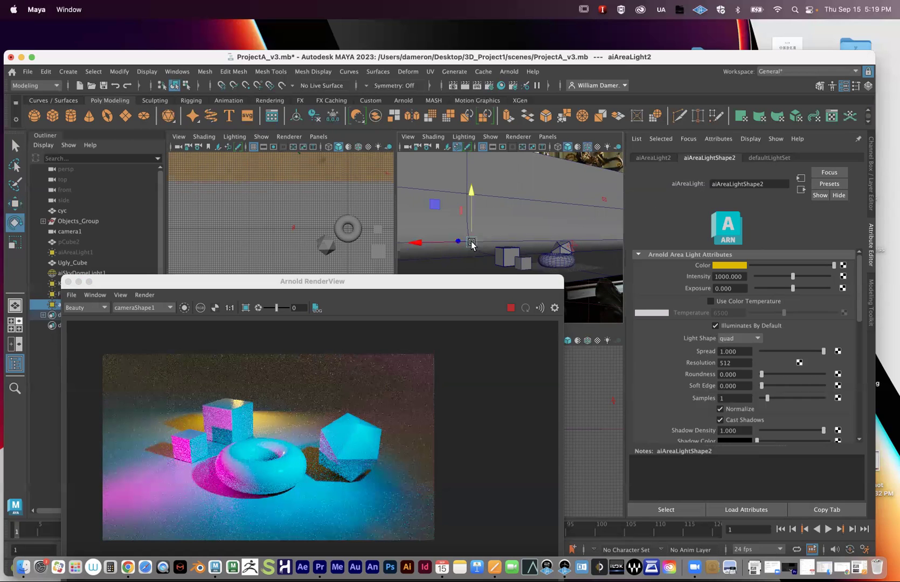
key(r)
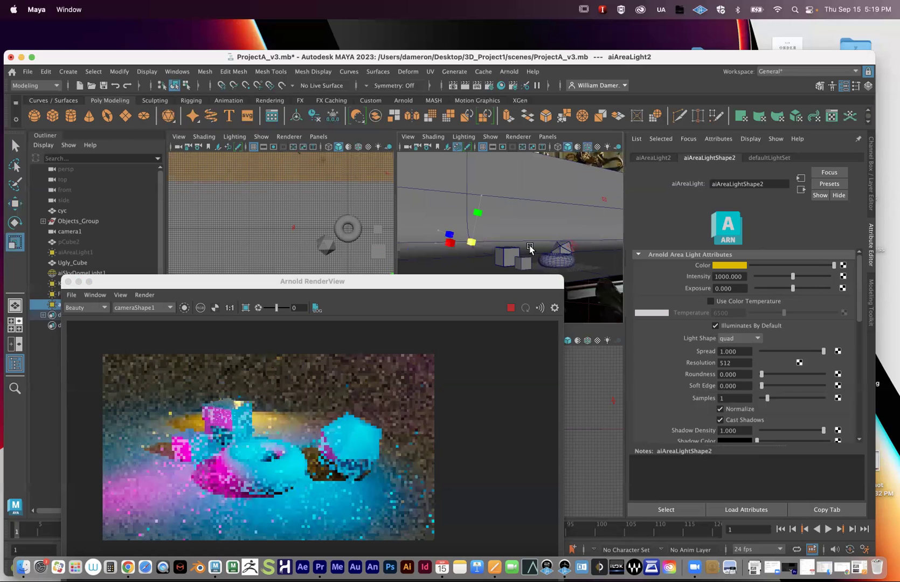
key(e)
mouse_move(506, 214)
mouse_down()
mouse_move(485, 180)
mouse_move(505, 223)
mouse_up()
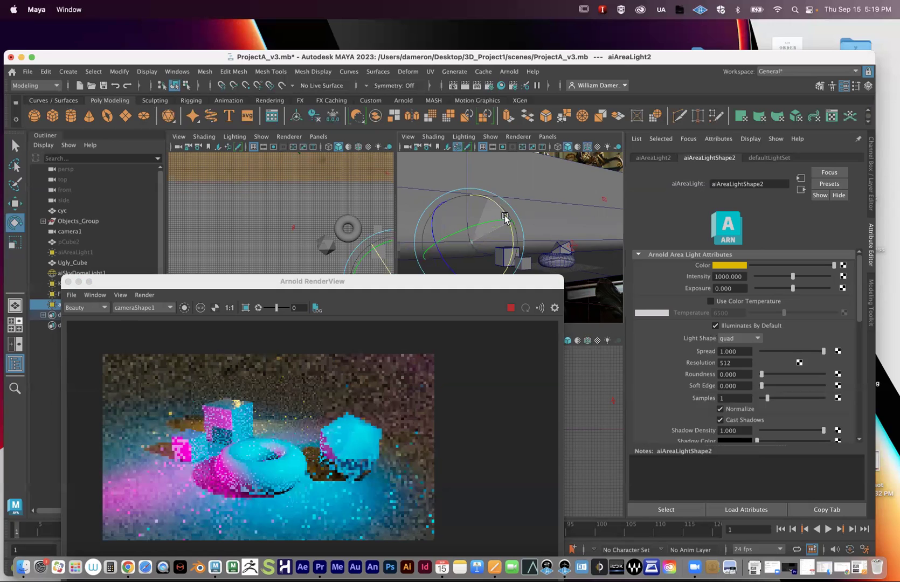
key(w)
drag(460, 243, 471, 193)
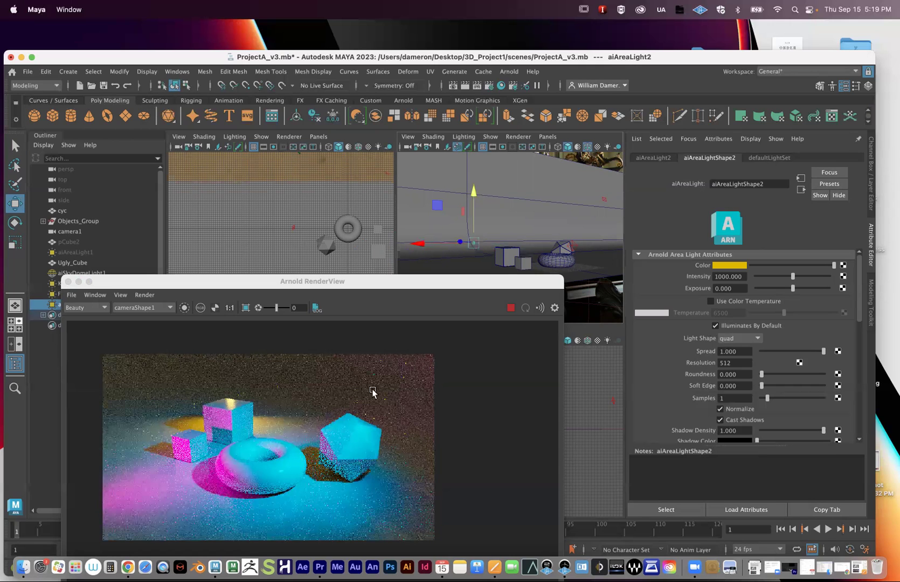
Step: Reduce the yellow area light's intensity to 289.855
click(373, 295)
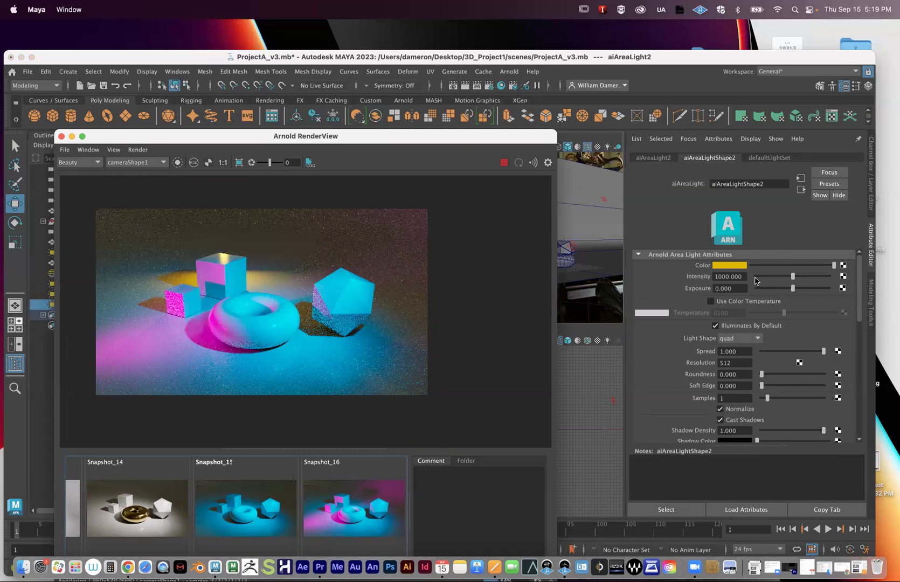
drag(781, 278, 765, 279)
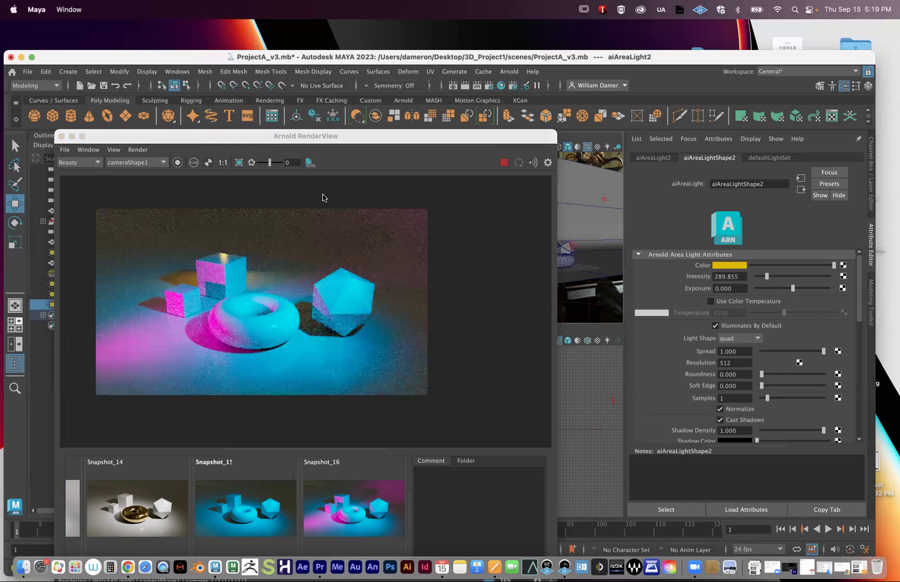
click(346, 140)
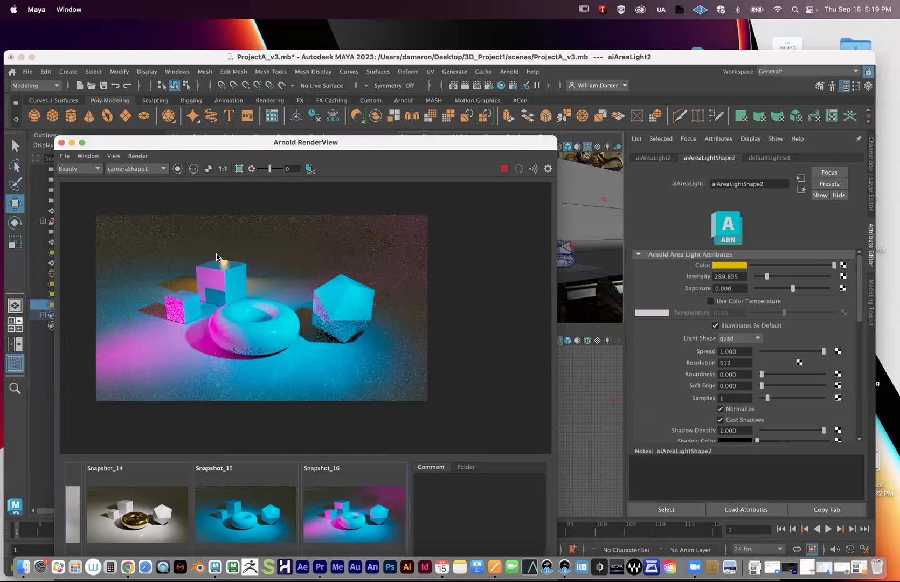
Step: Store a snapshot of the live render with the yellow back light added, and bring the newest snapshots into view
drag(246, 149, 294, 78)
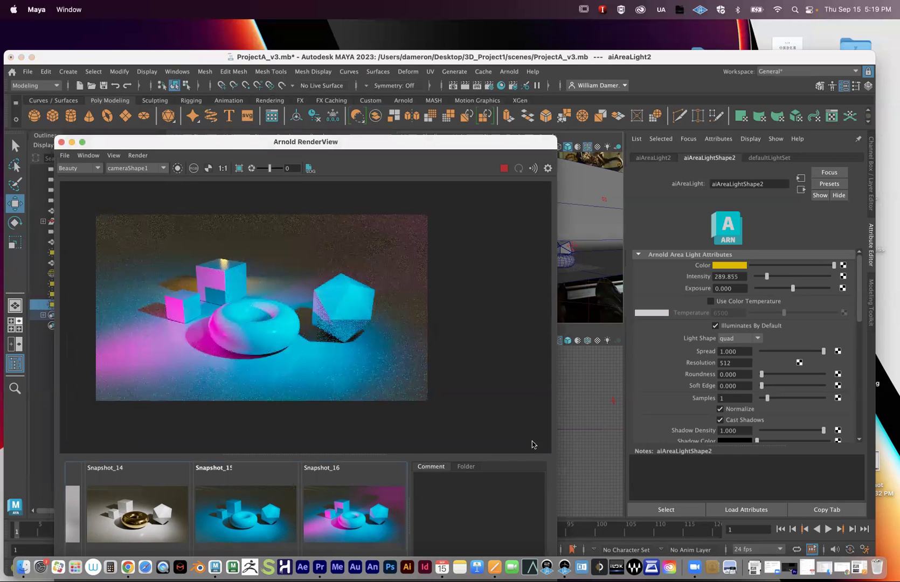
click(583, 516)
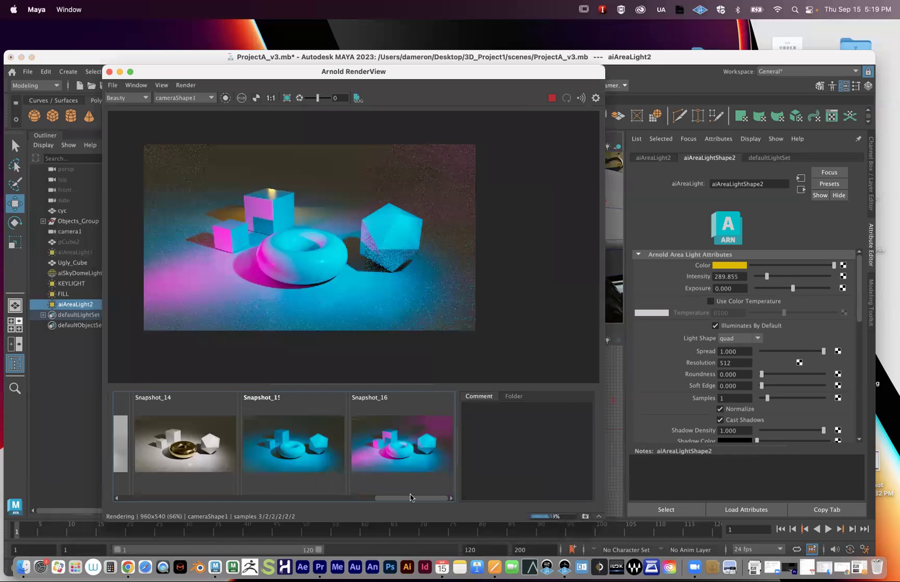
click(449, 497)
click(449, 497)
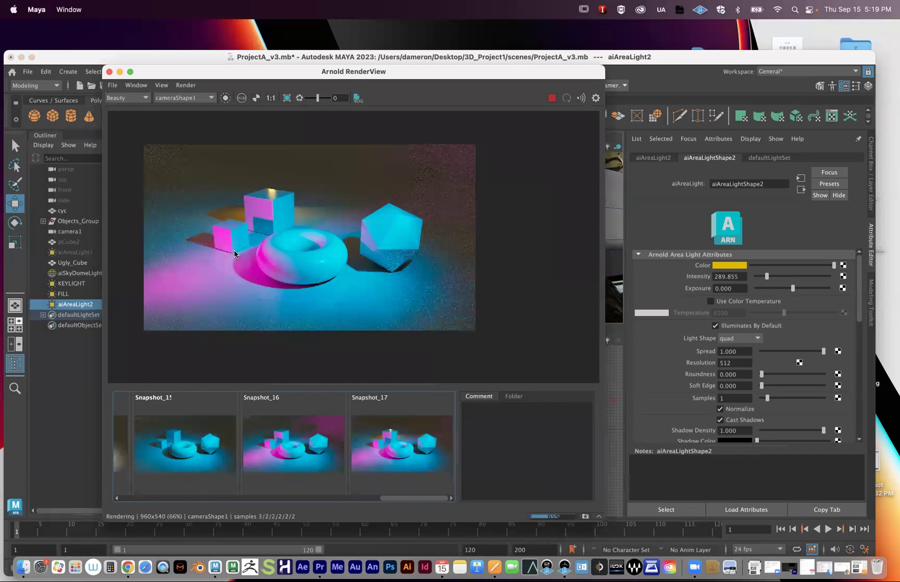
Step: Compare the stored renders by viewing Snapshot_15, Snapshot_16 and Snapshot_17 in turn
click(201, 451)
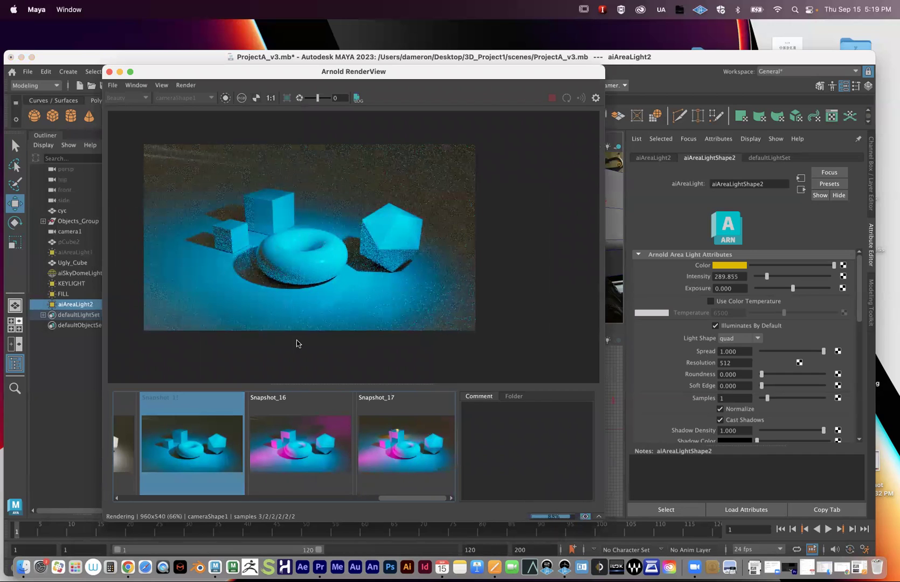
click(302, 427)
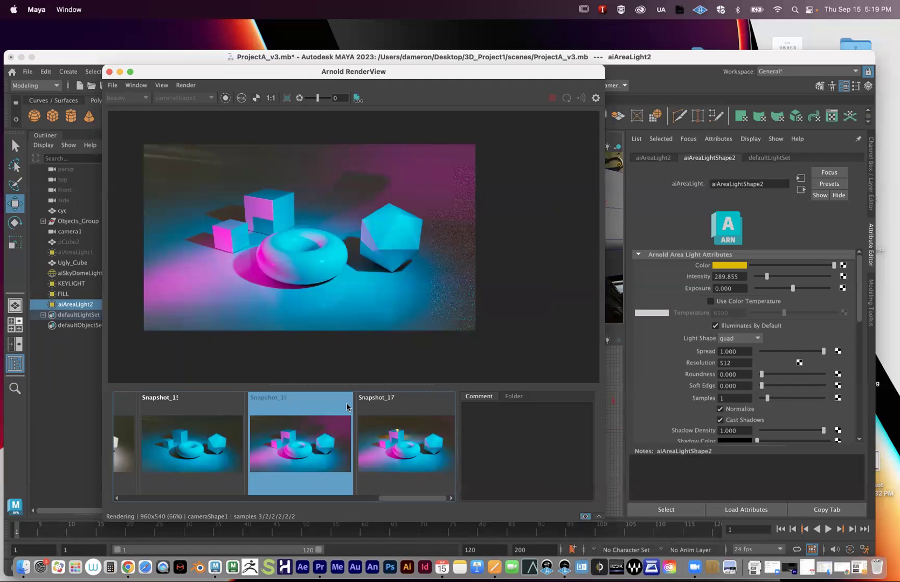
click(393, 444)
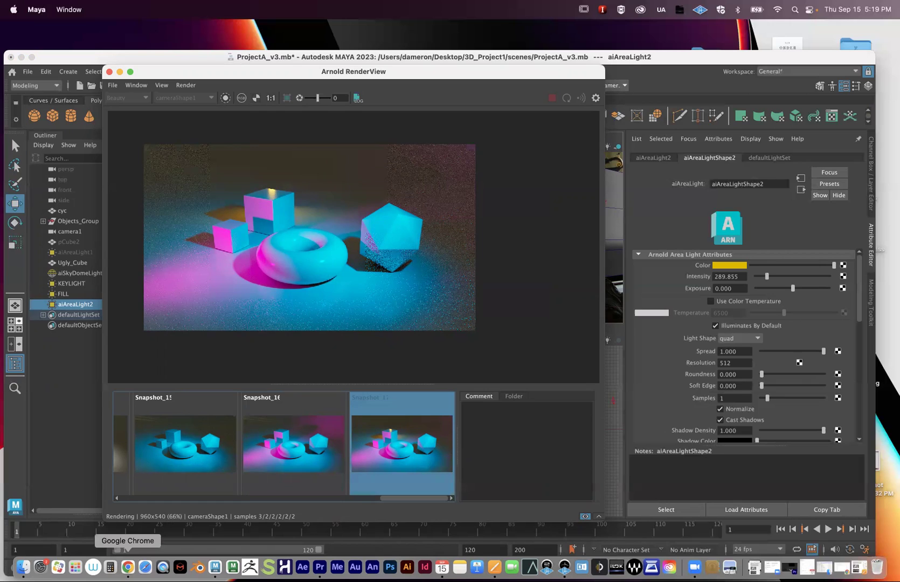
Step: Switch to the ADP 171 Three Point Lighting handout in Pages and examine its three point and rim lighting diagrams and example photos
click(128, 566)
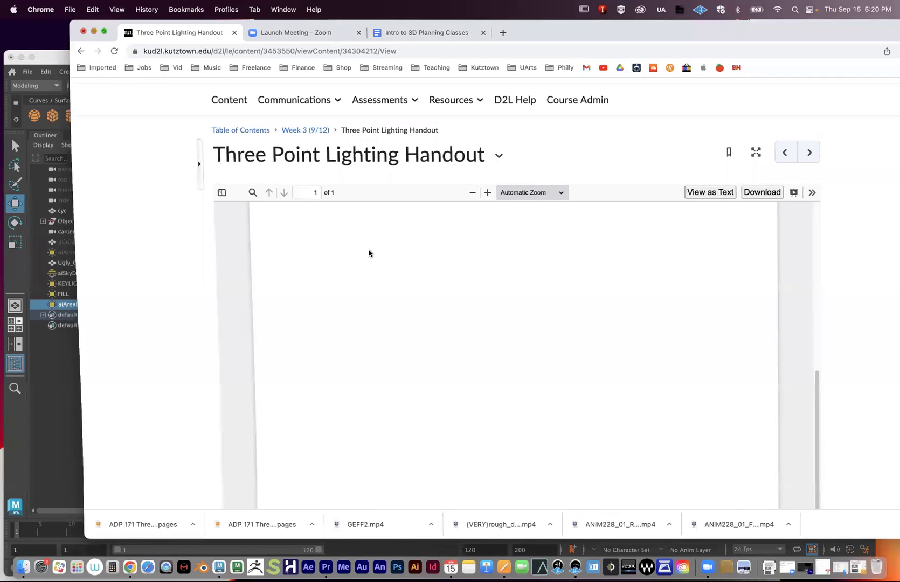
key(super+m)
click(788, 566)
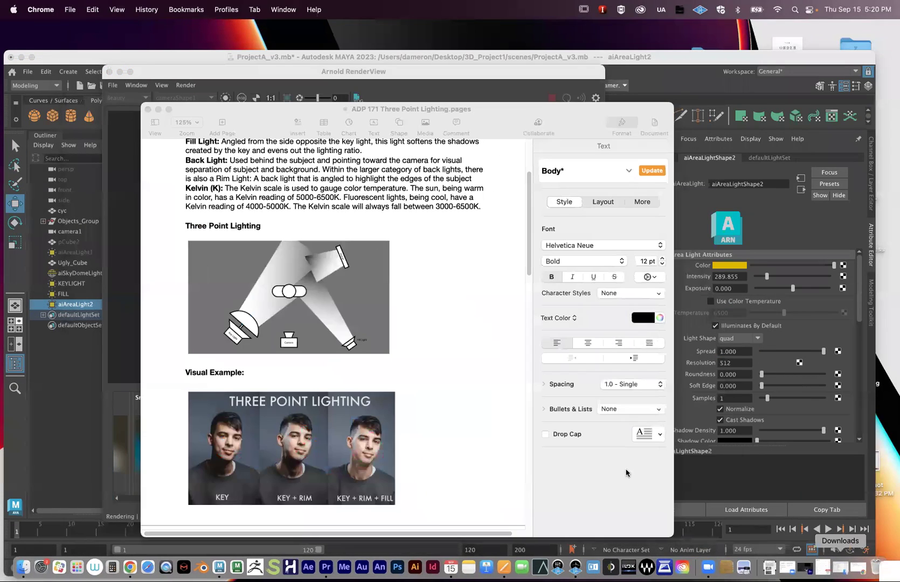
scroll(422, 380, down, 5)
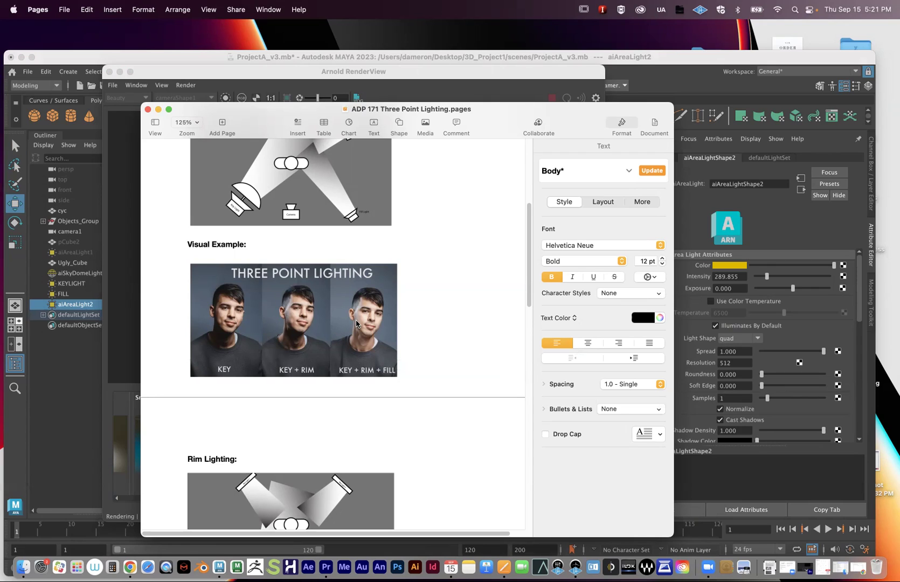
scroll(342, 252, up, 5)
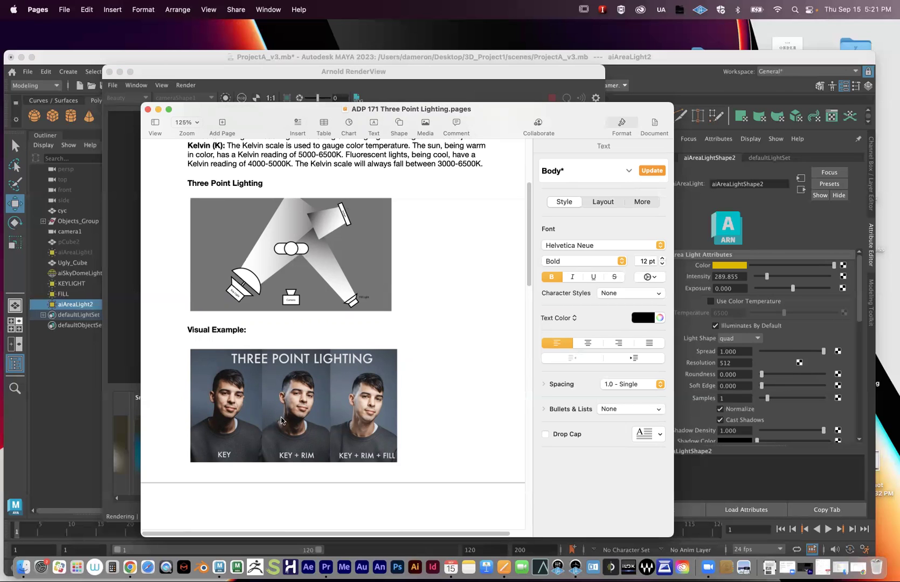
scroll(382, 330, down, 4)
scroll(382, 327, down, 8)
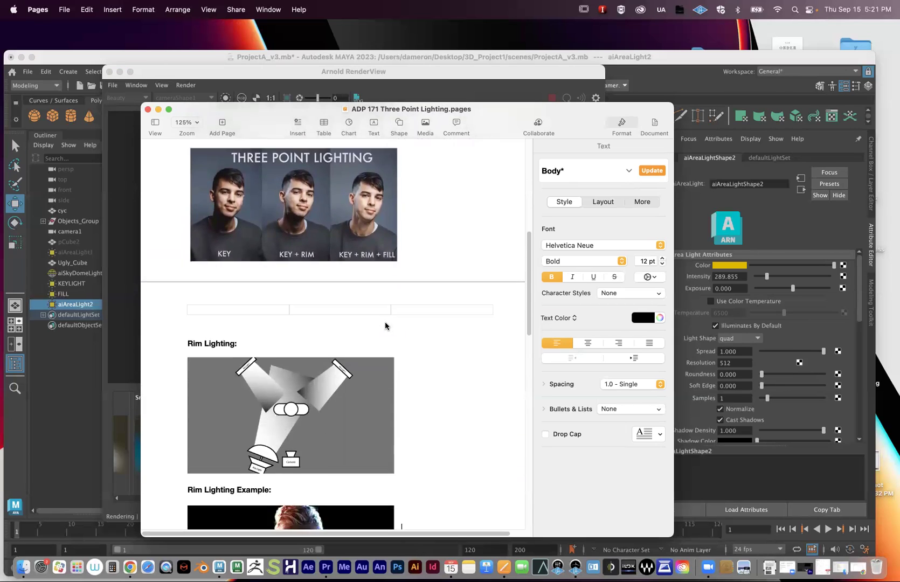
scroll(386, 324, down, 1)
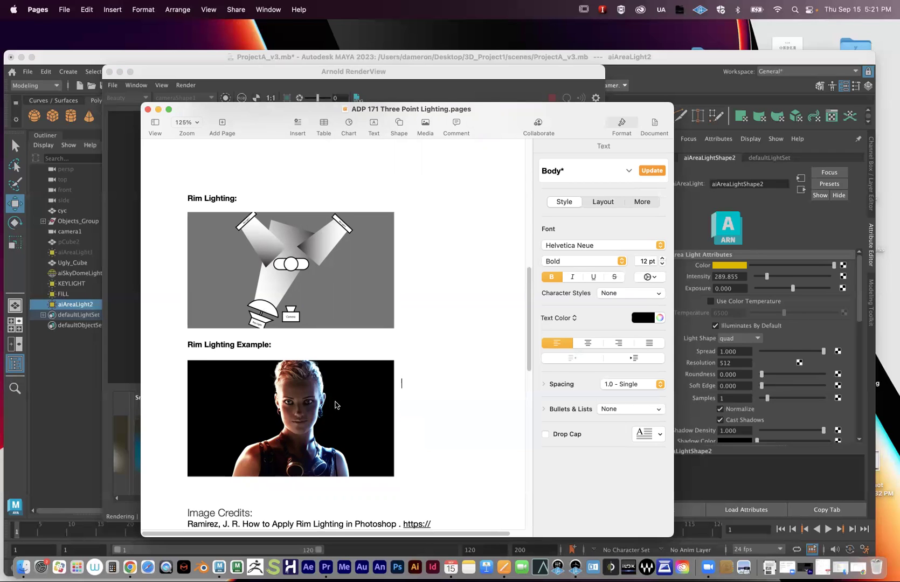
scroll(335, 404, down, 3)
scroll(335, 404, down, 1)
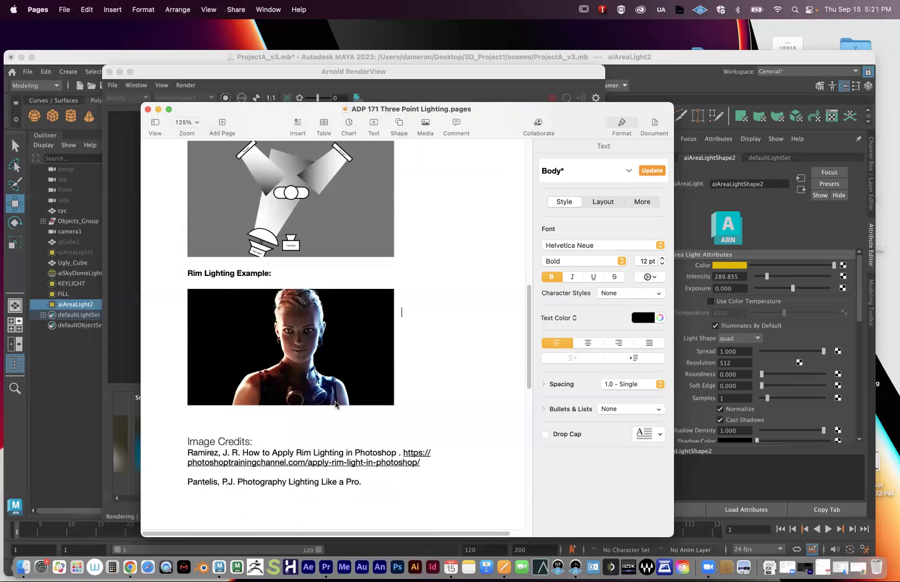
Step: Review the handout's three point lighting diagram and portrait example against the rim lighting setup, and put the document away
scroll(335, 404, up, 10)
scroll(334, 404, up, 5)
scroll(334, 404, down, 3)
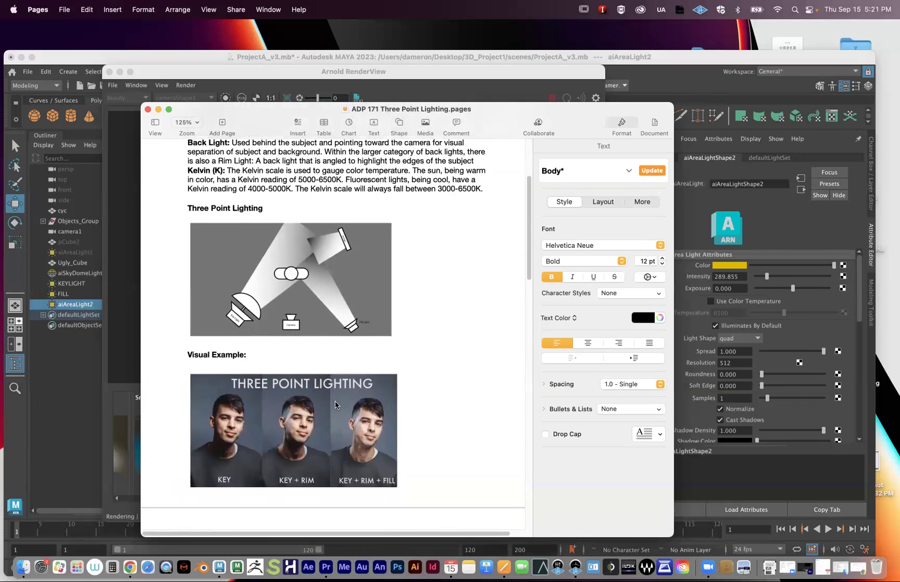
scroll(335, 404, down, 1)
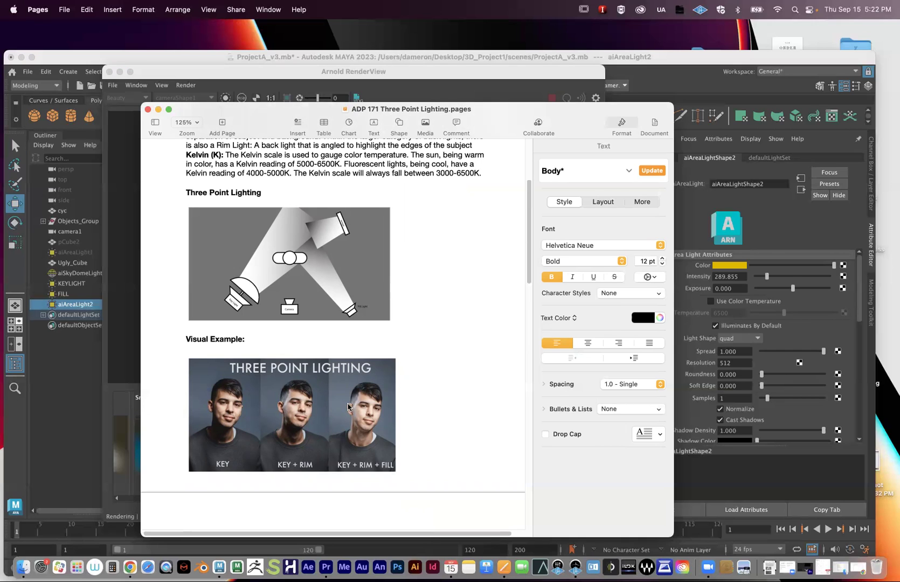
scroll(445, 423, down, 1)
scroll(446, 422, down, 10)
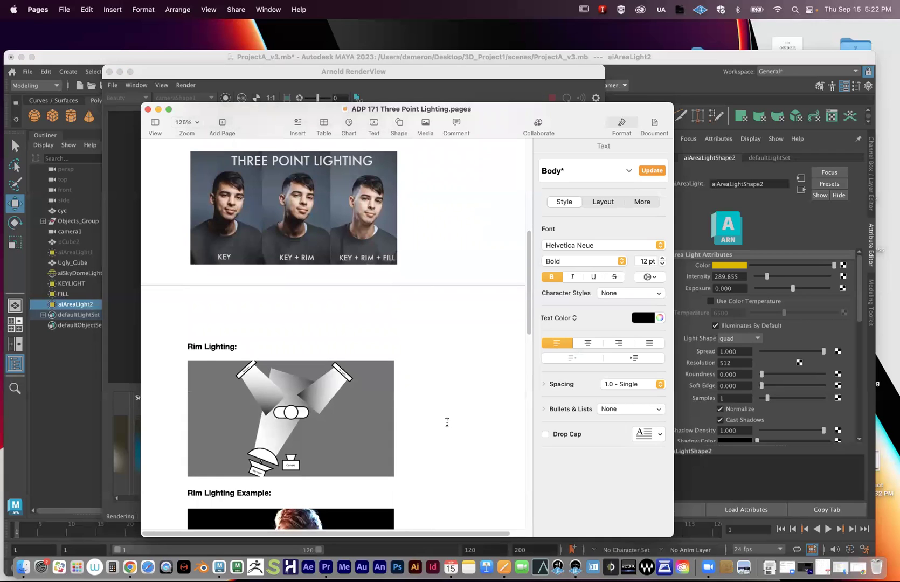
click(158, 109)
Step: Set the back area light's color saturation to 0 to make it white, and return from the stored snapshot to the live render
click(178, 75)
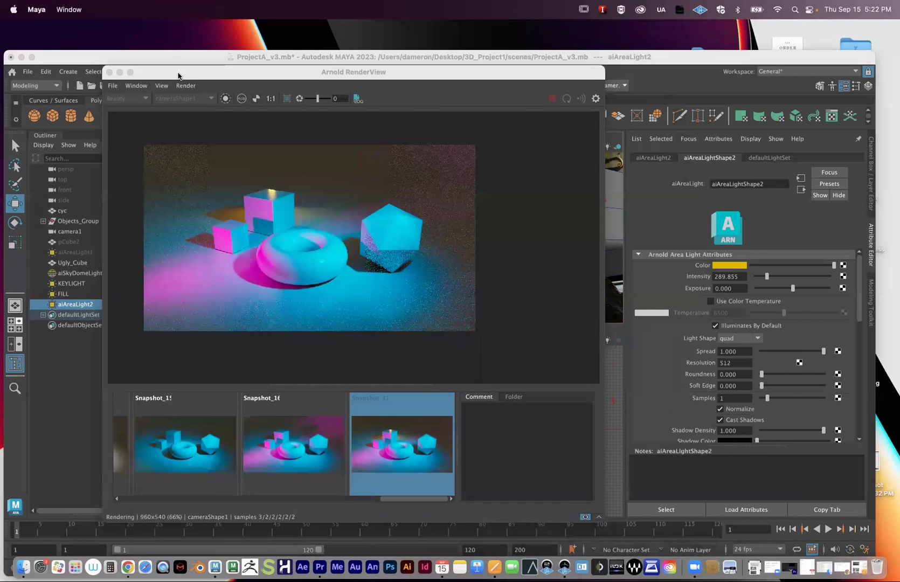
drag(178, 75, 129, 58)
click(732, 265)
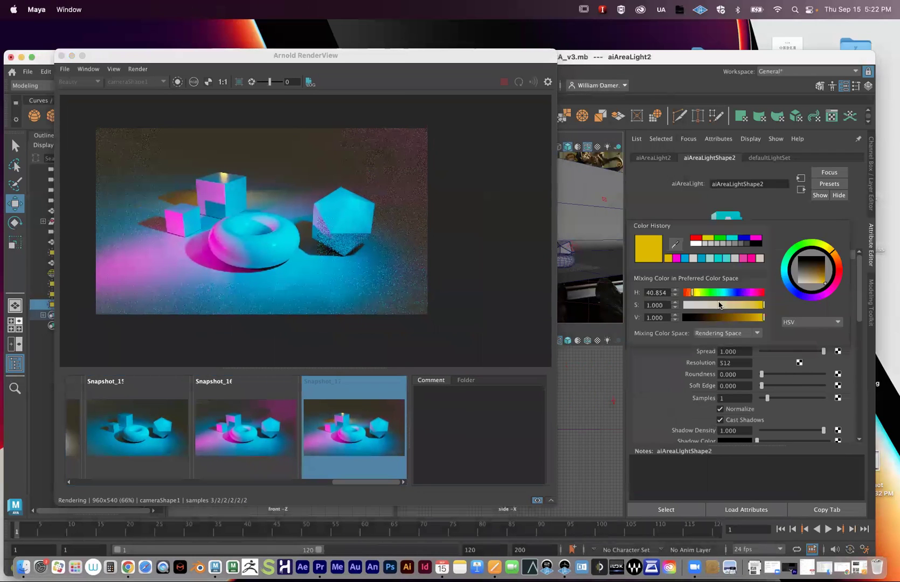
drag(718, 305, 682, 305)
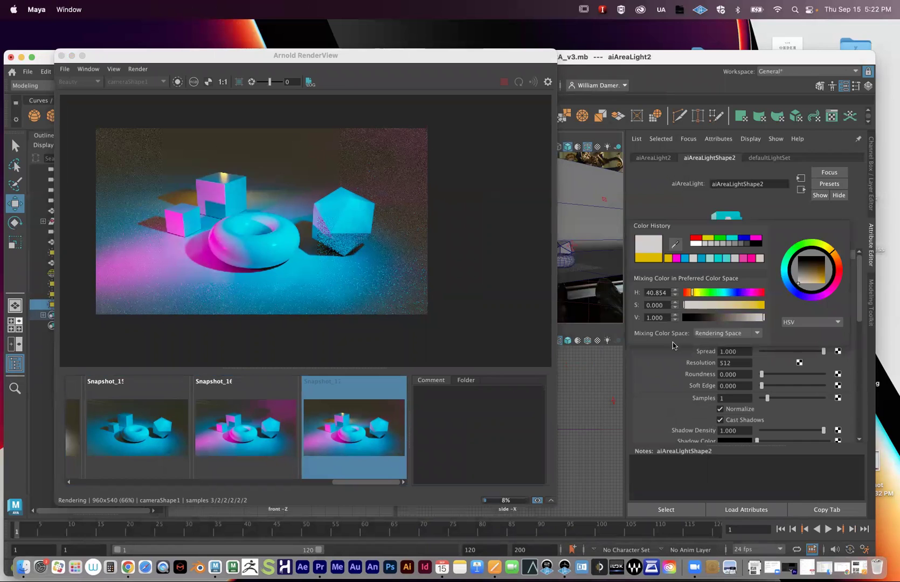
click(536, 501)
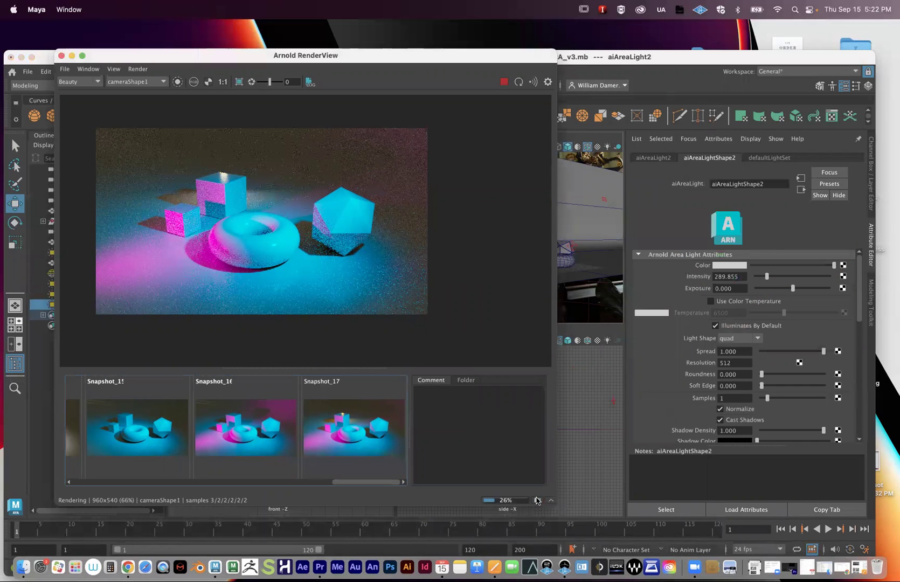
Step: Lower the back area light's intensity to about 58
drag(764, 275, 757, 278)
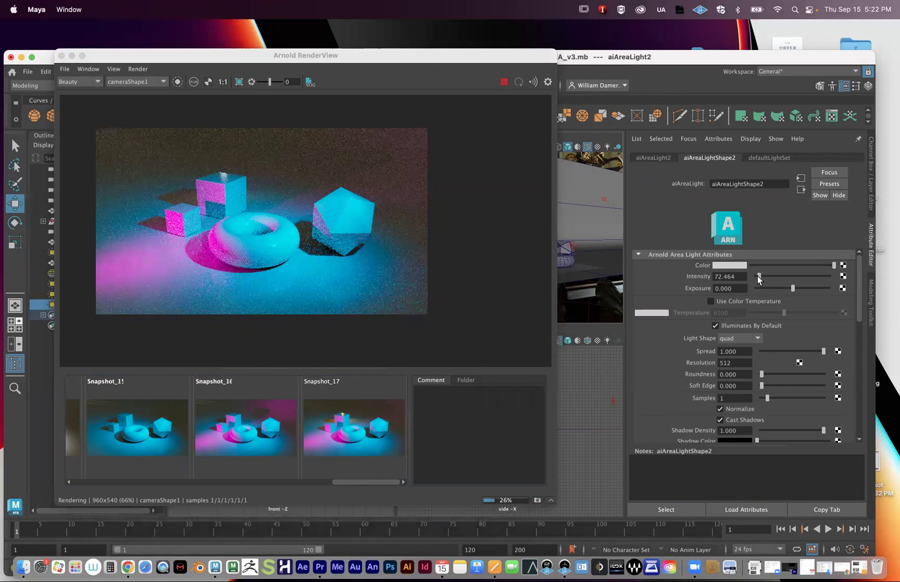
drag(759, 276, 757, 276)
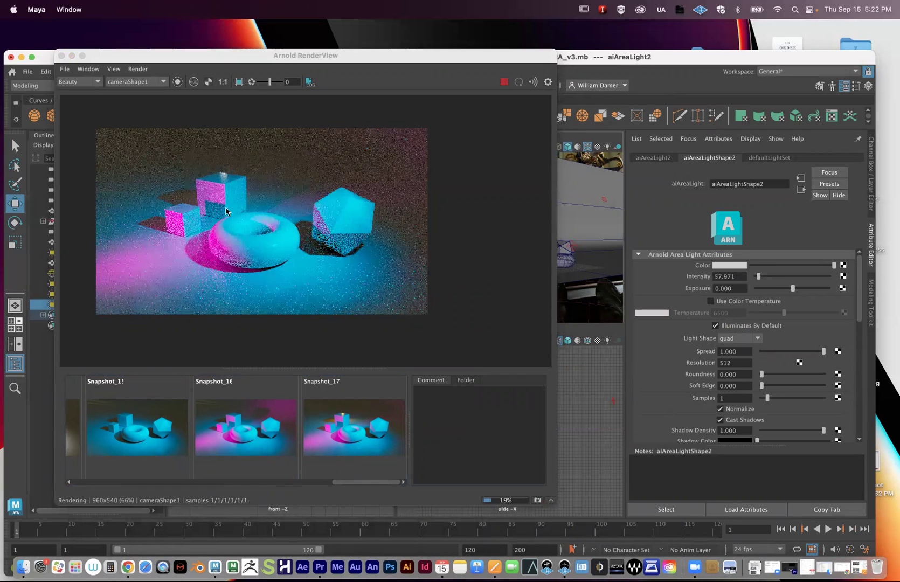
Step: Enlarge the top view and examine where the key, fill and back lights sit around the objects
click(202, 59)
drag(202, 59, 625, 108)
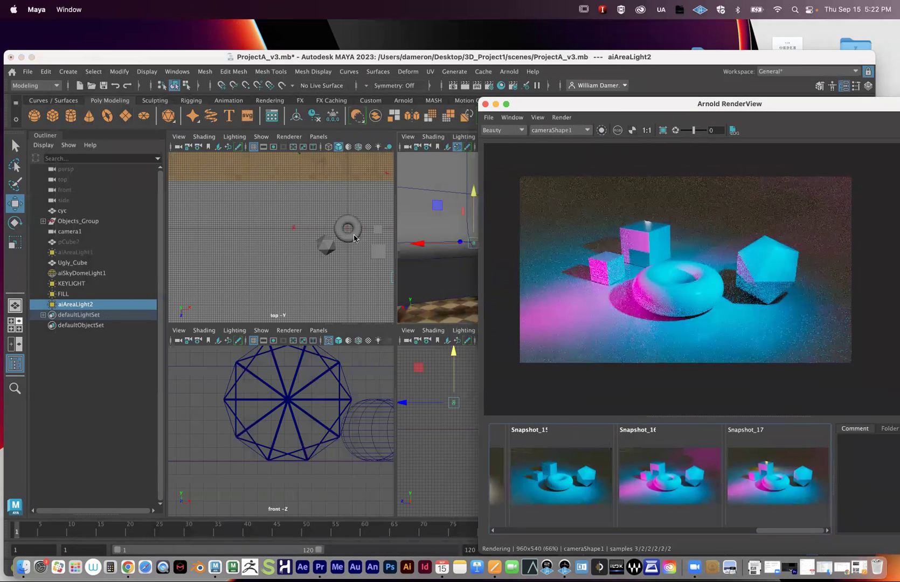
click(271, 226)
key(space)
alt+middle_drag(345, 245, 233, 228)
alt+middle_drag(292, 227, 291, 236)
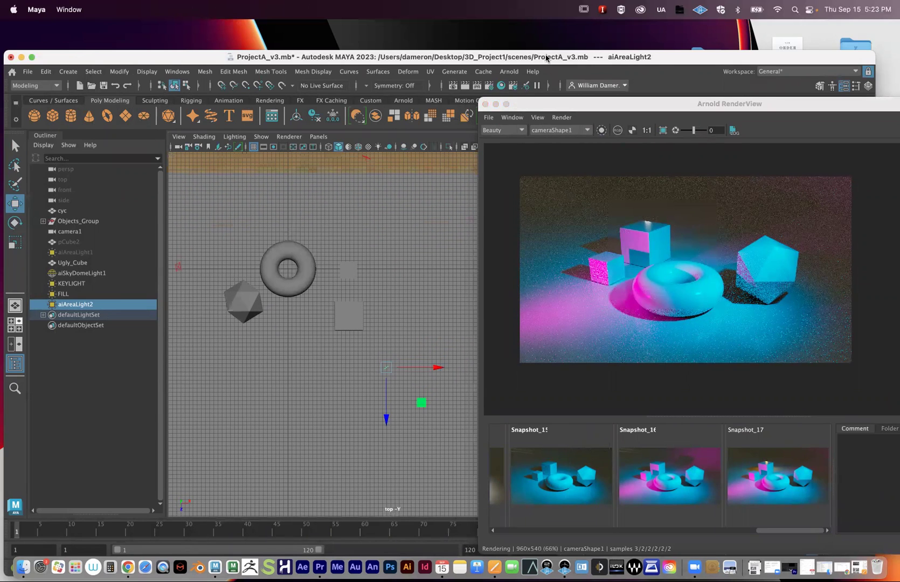
drag(534, 106, 798, 249)
alt+middle_drag(504, 268, 627, 276)
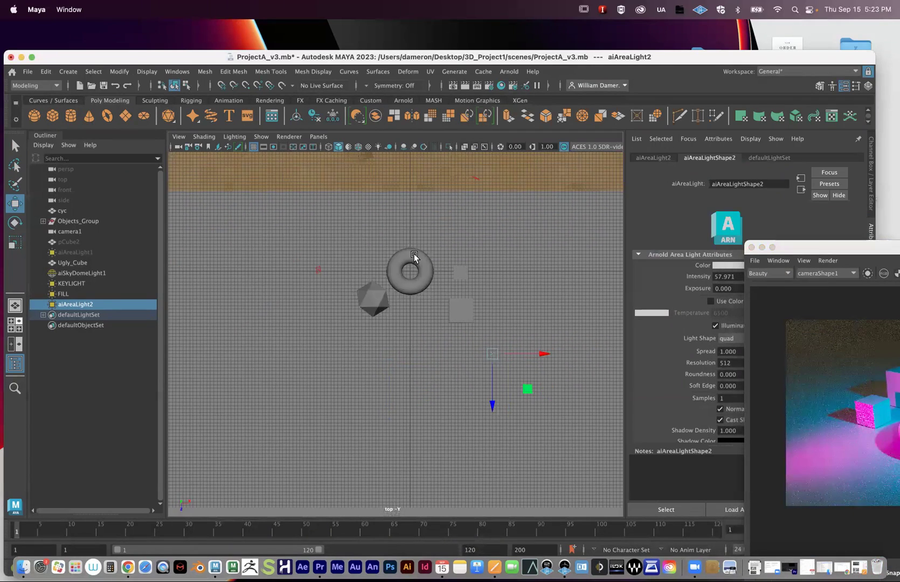
key(z)
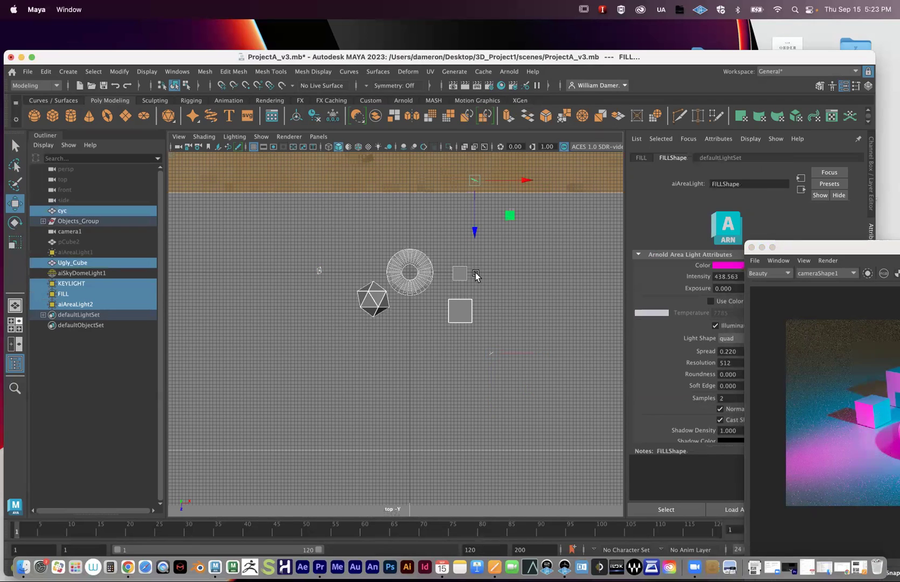
alt+middle_drag(472, 286, 469, 306)
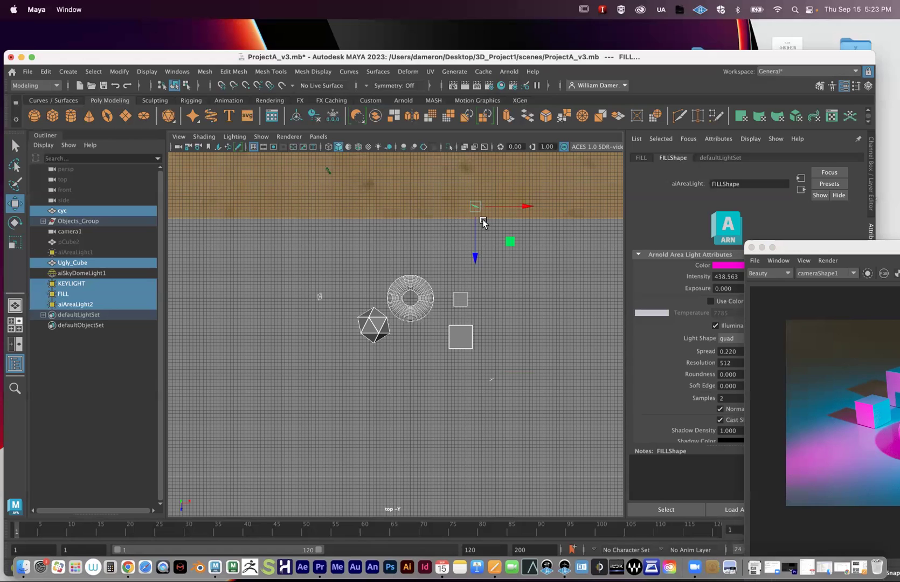
Step: Pick out the key light in the top view and bring the Arnold render back in front to examine it
click(316, 297)
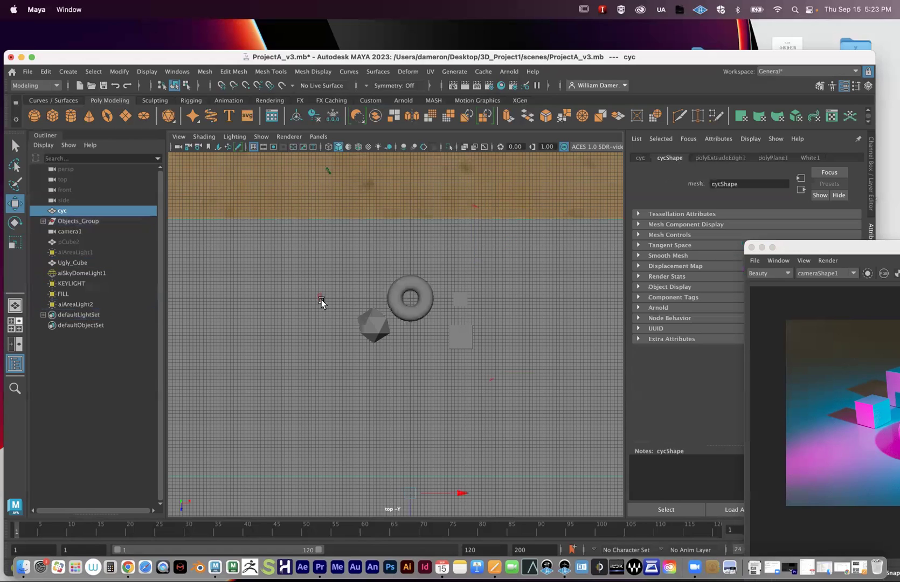
click(319, 298)
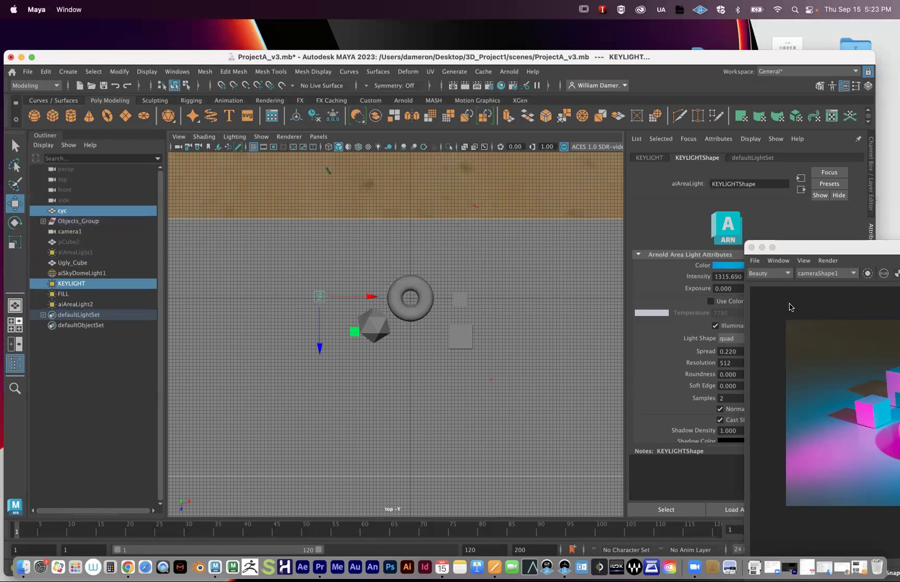
drag(781, 249, 284, 99)
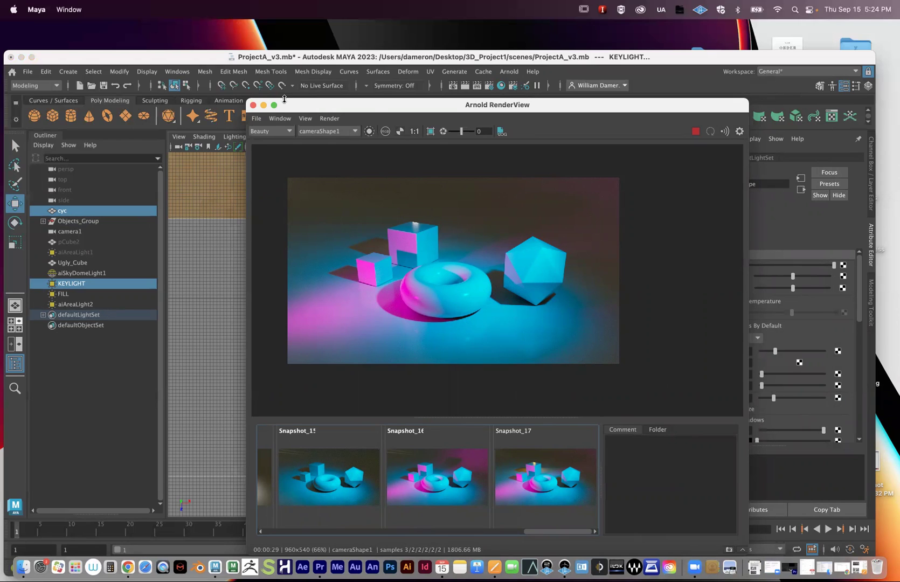
drag(345, 105, 269, 87)
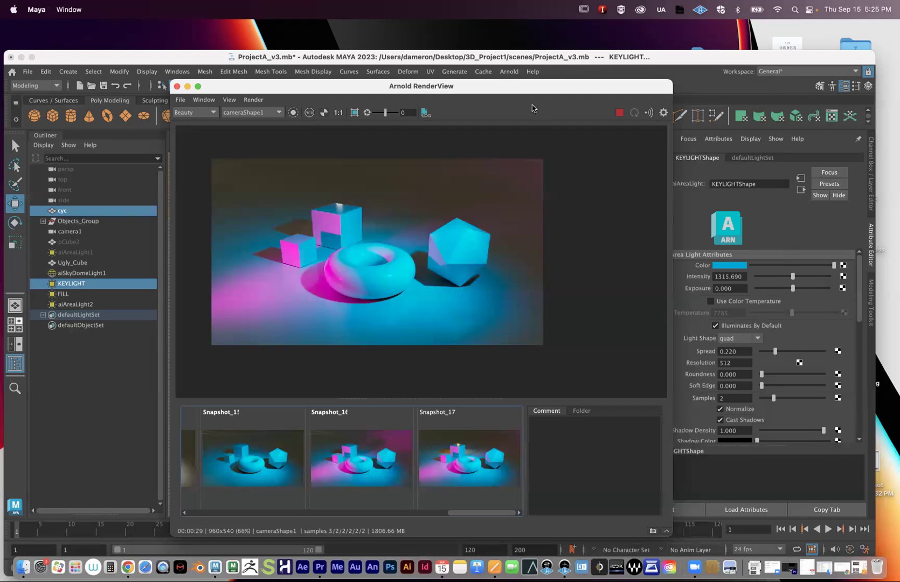
drag(515, 94, 491, 90)
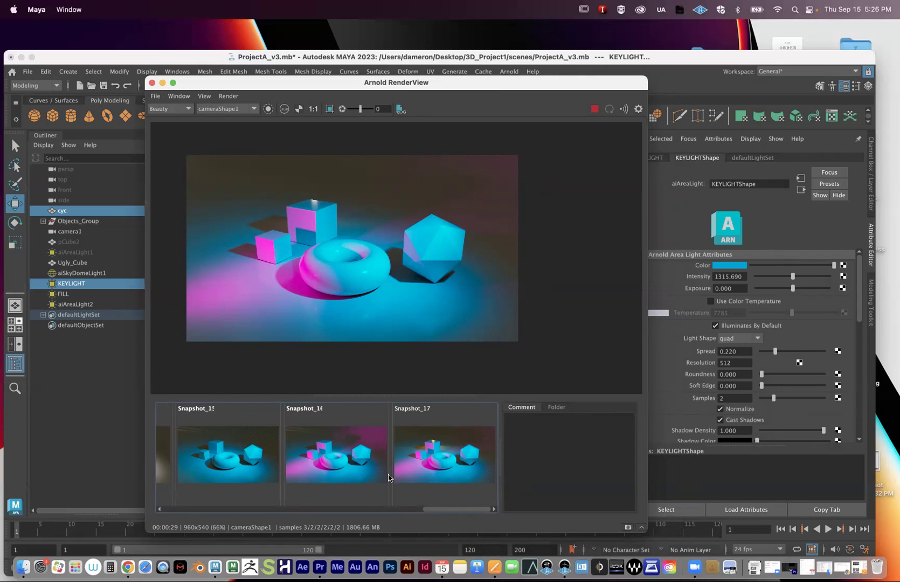
Step: Switch to the lighting handout in Pages, review its key, fill and back light definitions with the three point diagram, and put it away
click(857, 567)
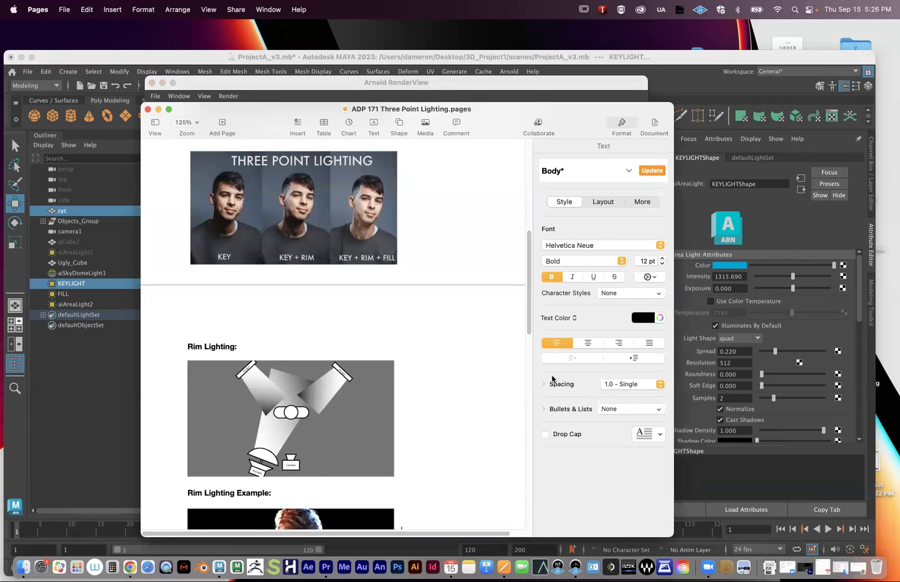
scroll(447, 356, up, 10)
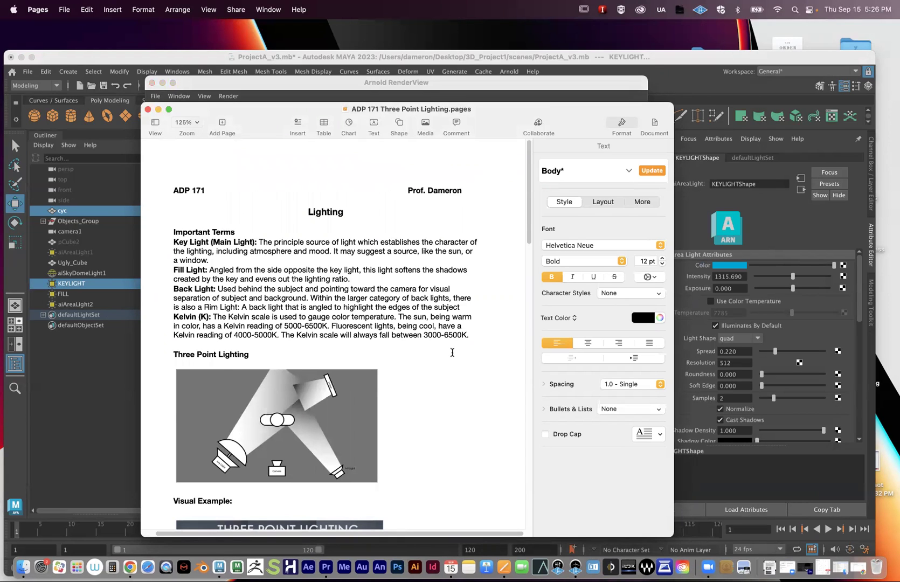
scroll(384, 383, down, 5)
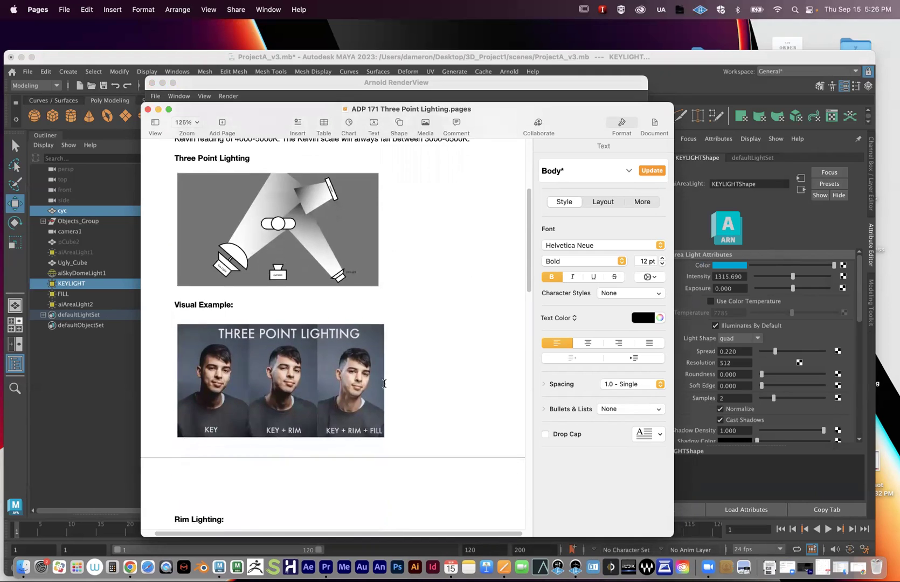
scroll(384, 383, up, 5)
scroll(384, 386, left, 1)
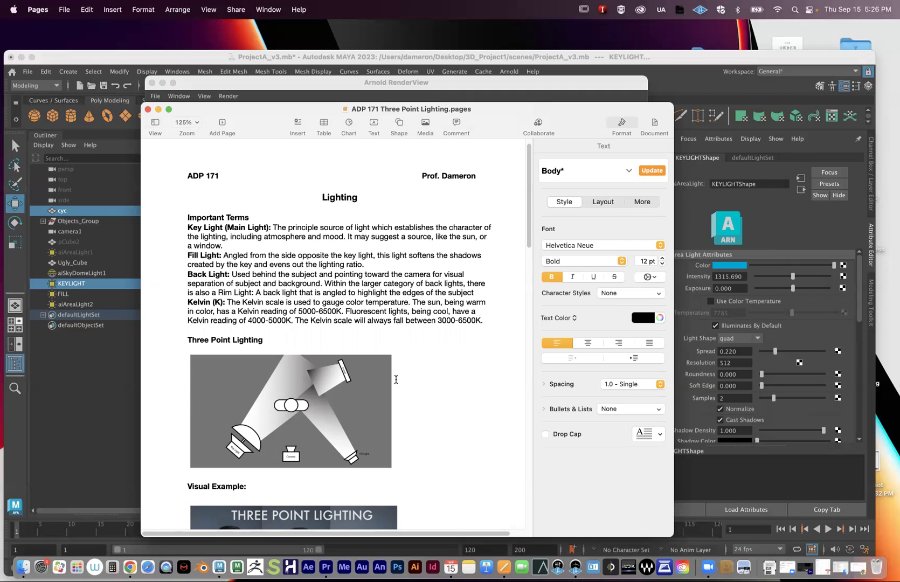
click(158, 109)
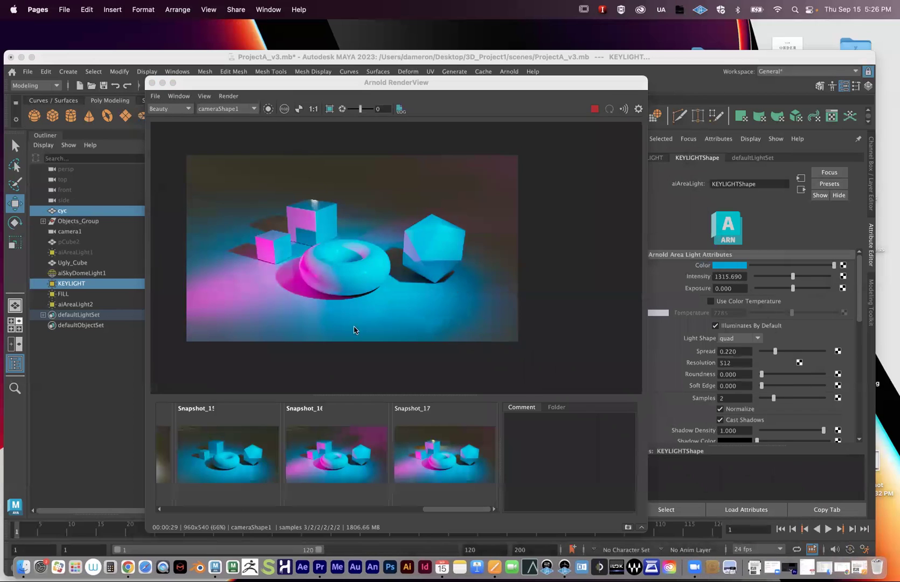
Step: Delete the FILL light and the back light aiAreaLight2 from the scene
click(734, 277)
drag(197, 85, 201, 371)
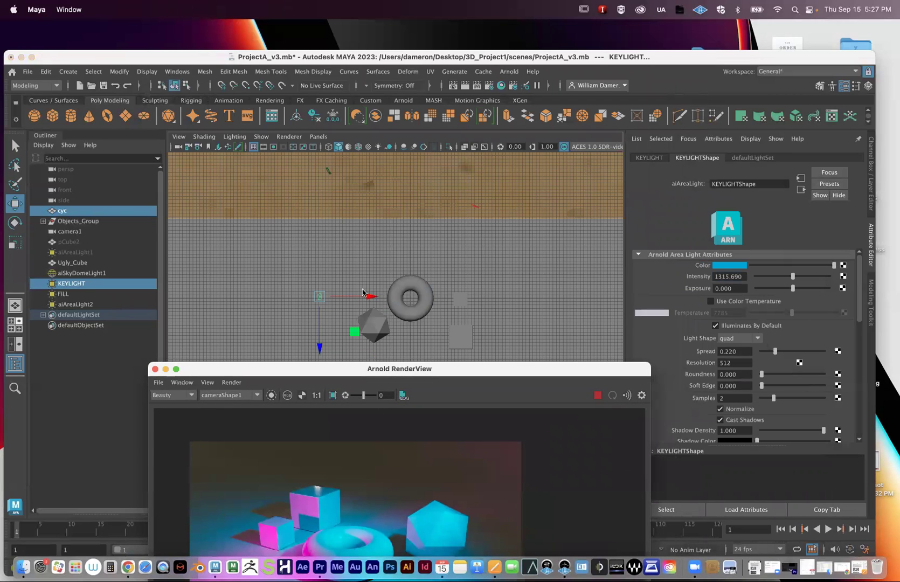
drag(315, 369, 218, 102)
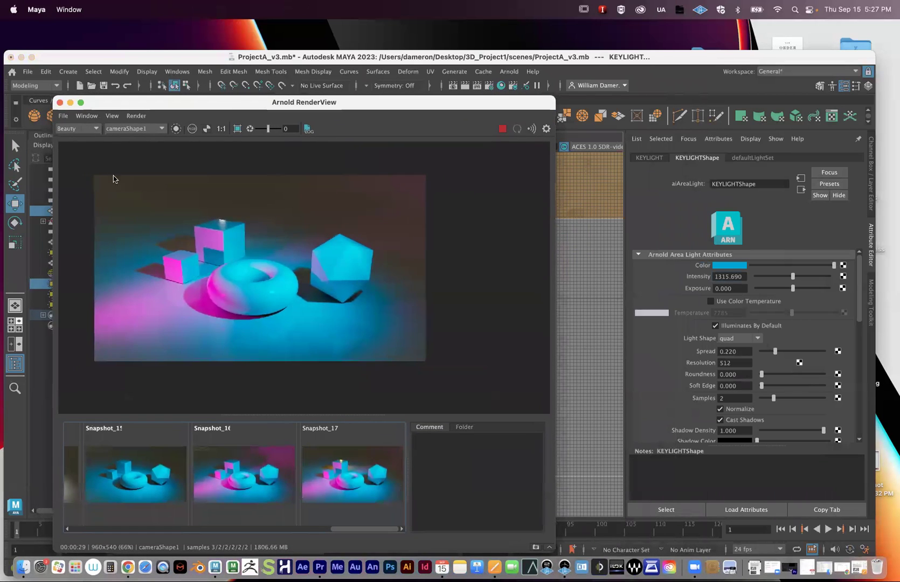
drag(125, 106, 415, 109)
click(69, 293)
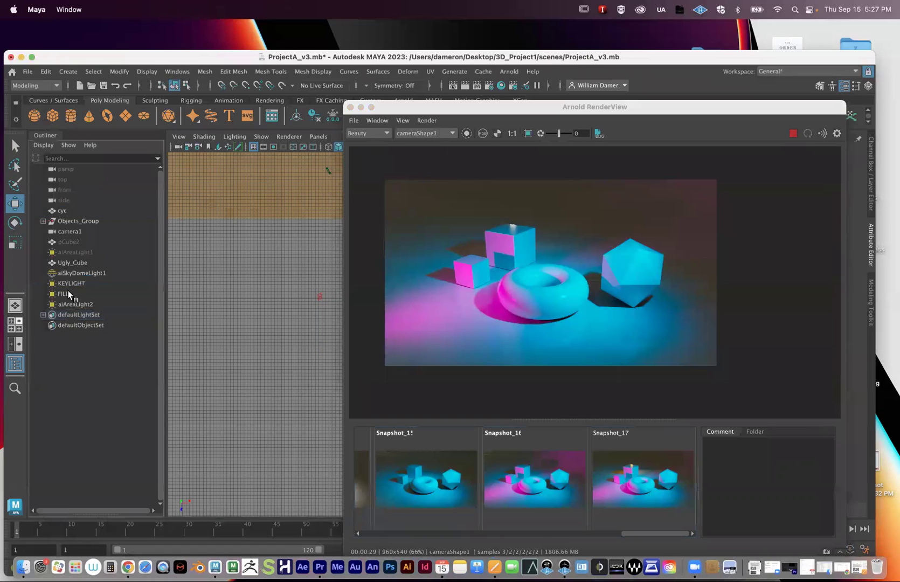
click(68, 294)
shift+click(71, 300)
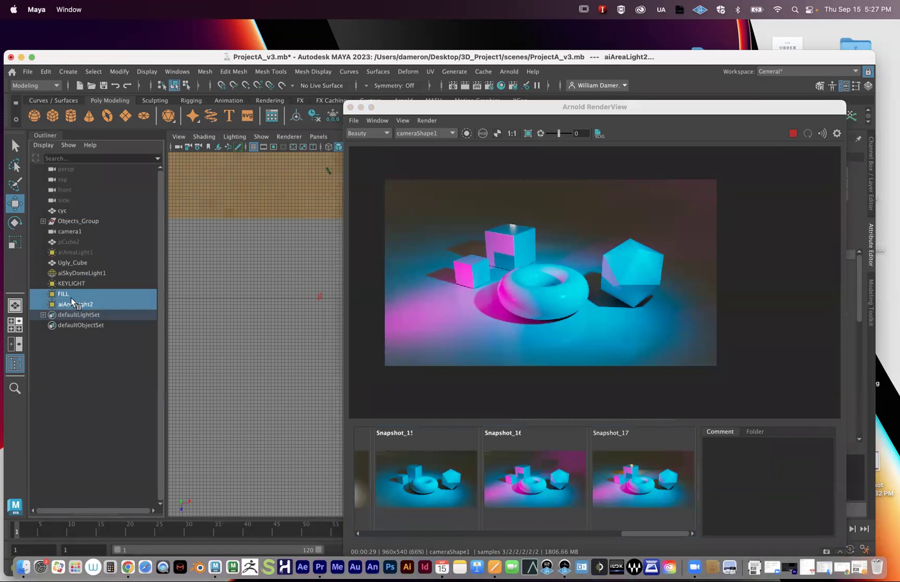
key(Delete)
Step: Change the KEYLIGHT's color from blue to white
drag(469, 110, 325, 116)
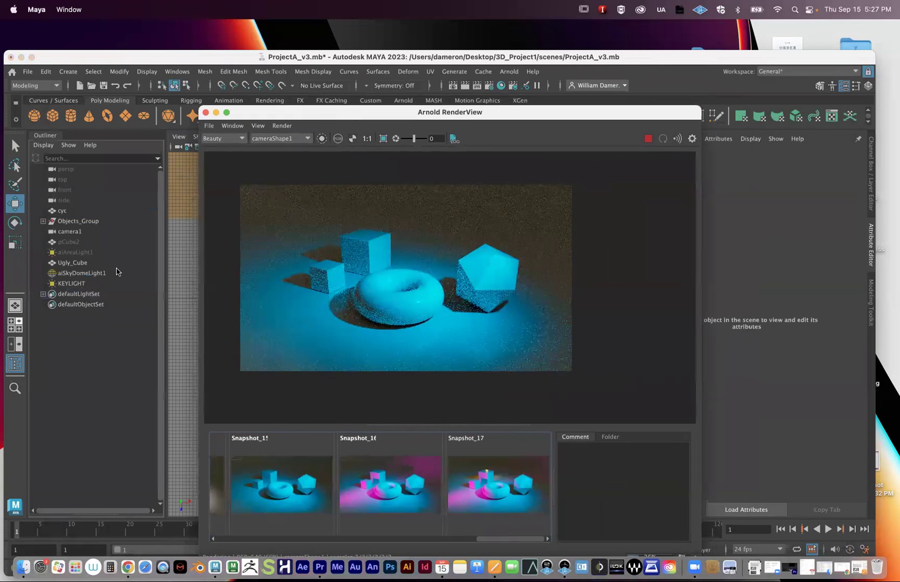
click(70, 282)
drag(425, 112, 275, 108)
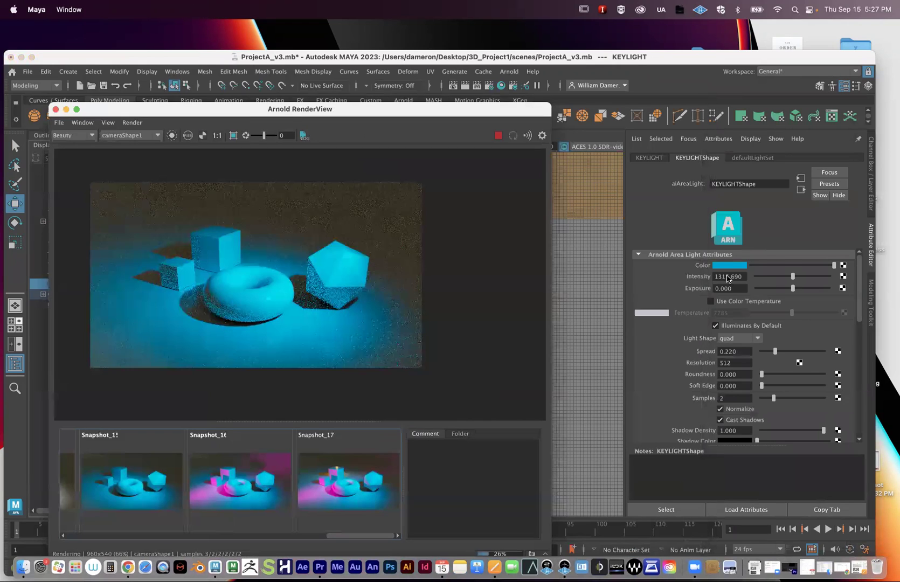
click(718, 265)
click(666, 305)
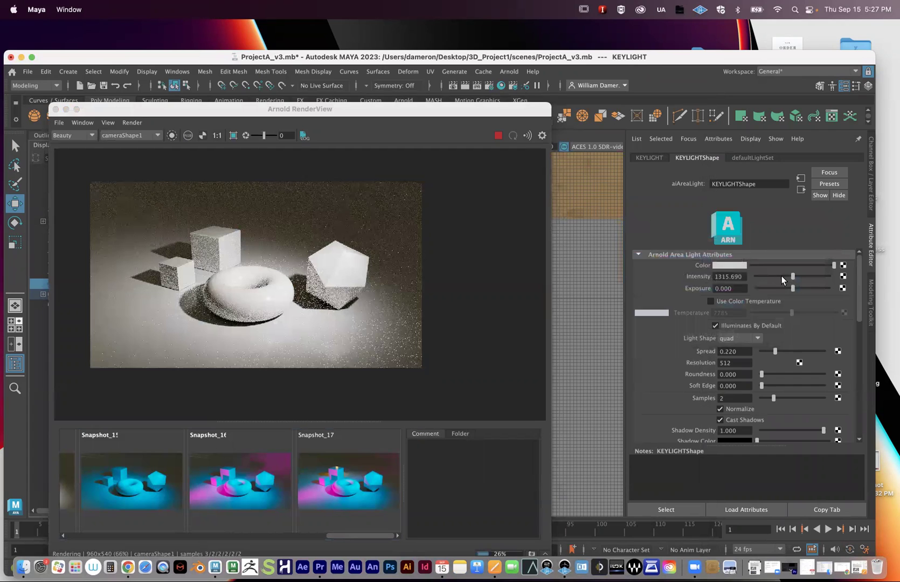
Step: Set the KEYLIGHT's intensity to 1
double_click(736, 276)
text(1)
key(Return)
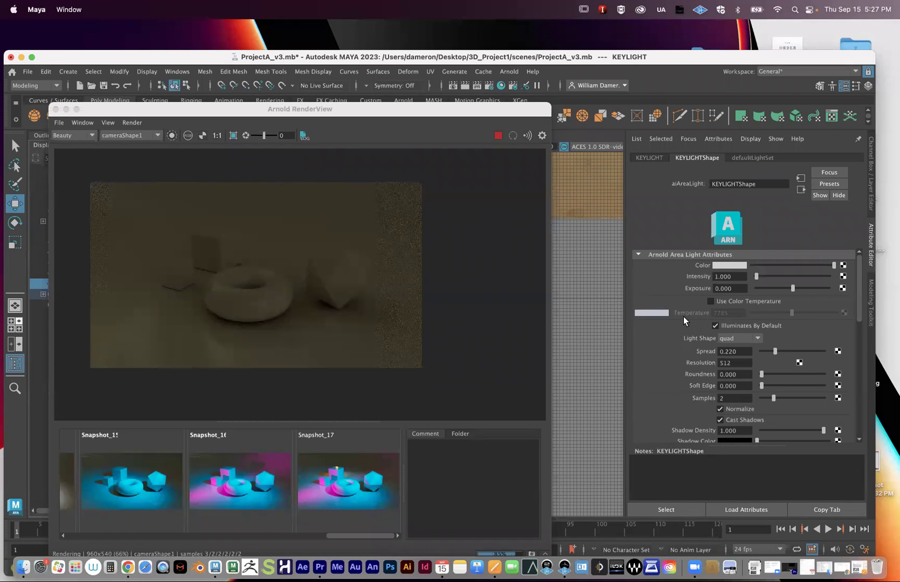
Step: Raise the KEYLIGHT's intensity to 2000 and reduce it to about 1506
double_click(738, 276)
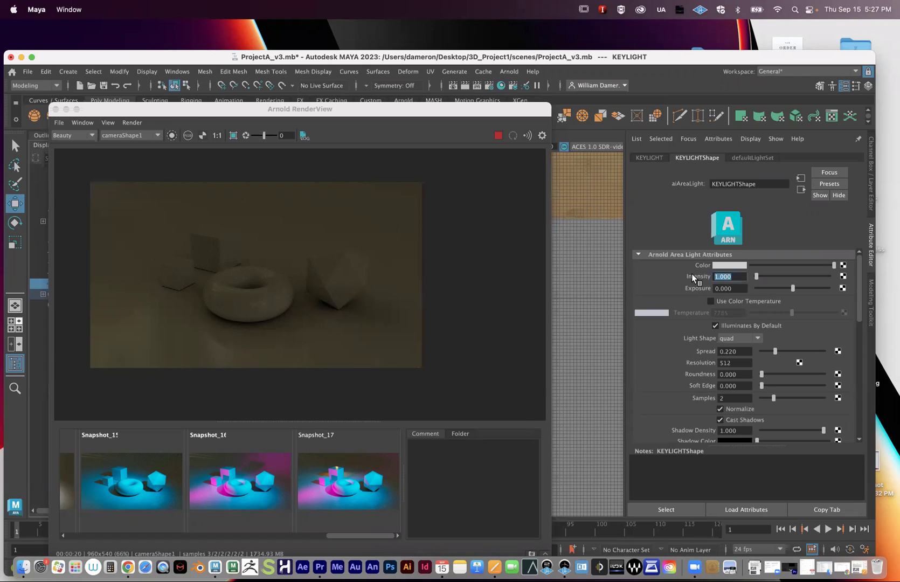
text(1)
text(000)
key(Return)
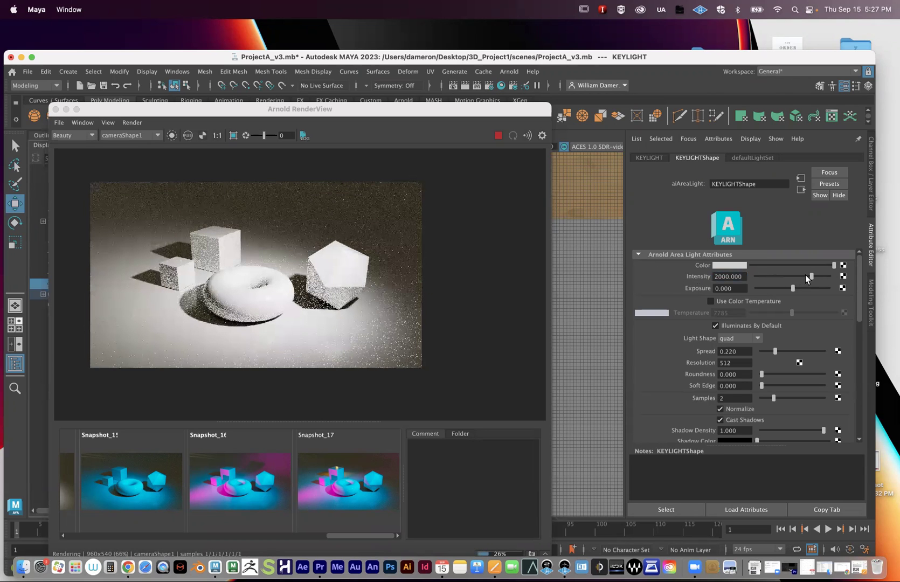
drag(808, 274, 804, 275)
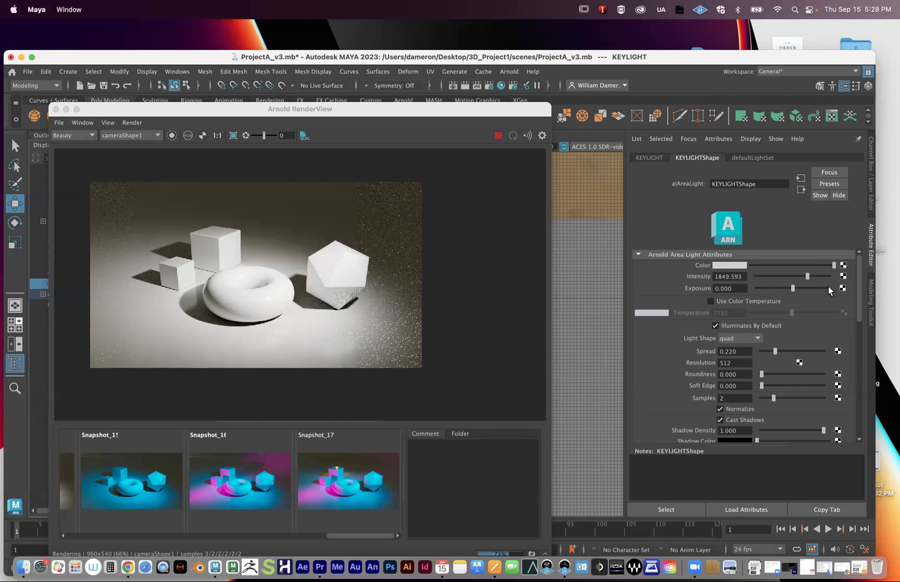
click(798, 275)
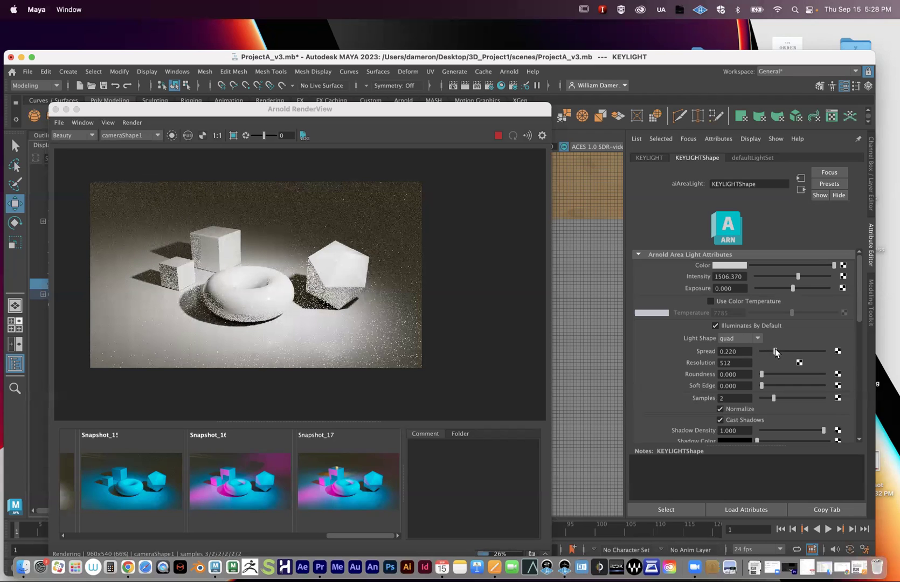
Step: Widen the KEYLIGHT's spread to 1 and raise its intensity to about 2574
drag(774, 351, 800, 350)
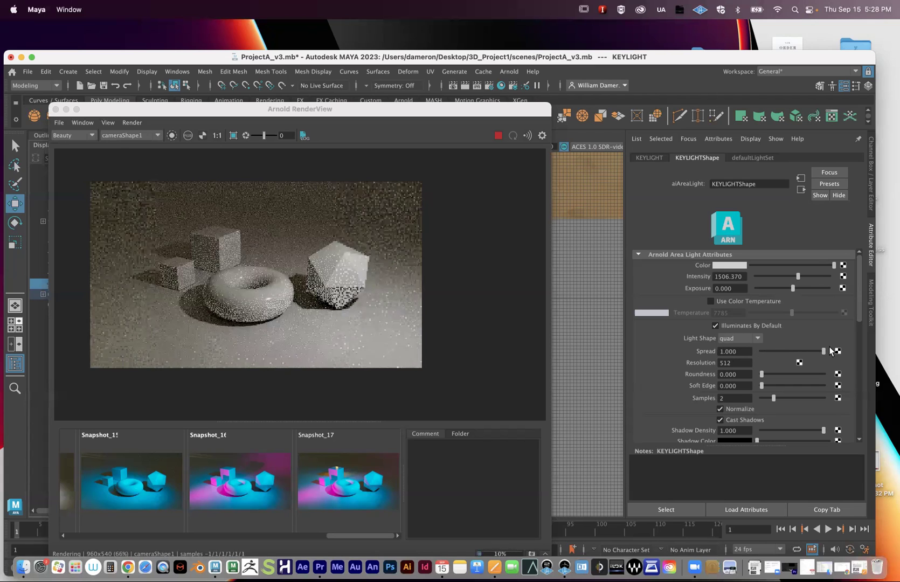
click(827, 348)
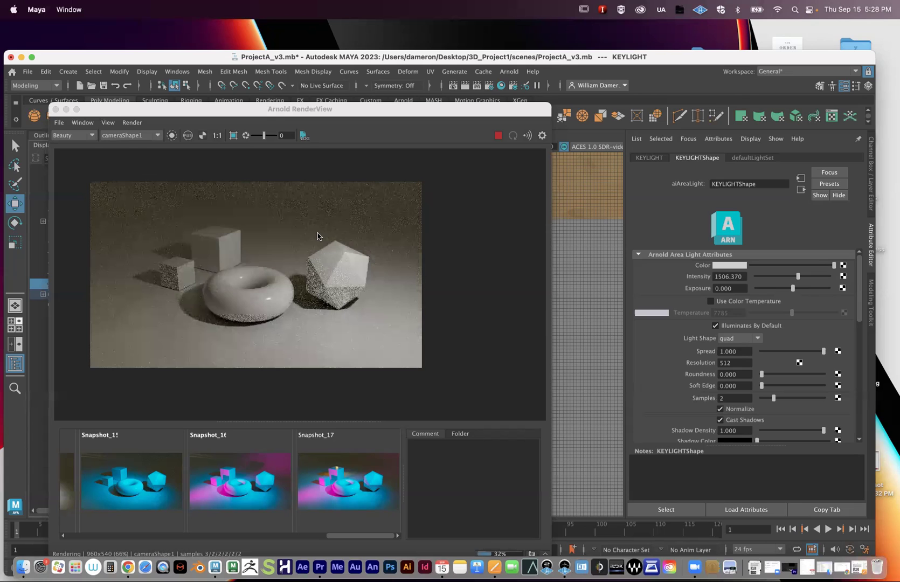
drag(797, 275, 829, 275)
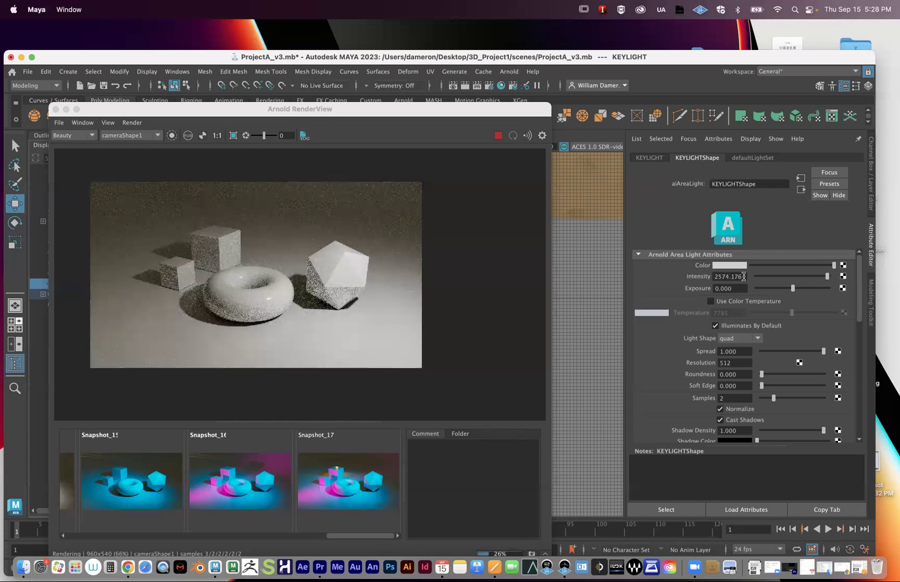
Step: Narrow the KEYLIGHT's spread to about 0.127, trying about 0.11 and 0.212 on the way
drag(816, 351, 766, 355)
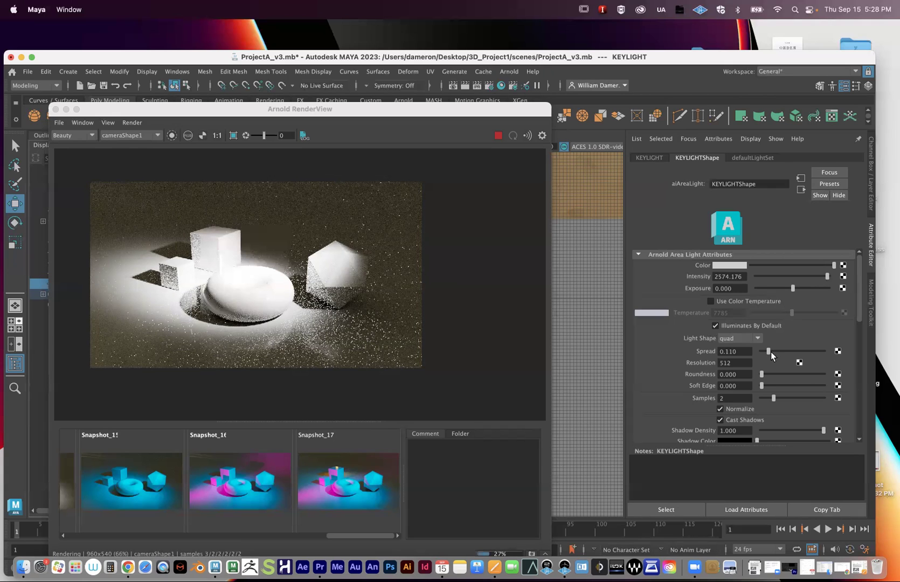
mouse_move(772, 349)
mouse_down()
mouse_move(822, 351)
mouse_move(778, 355)
mouse_up()
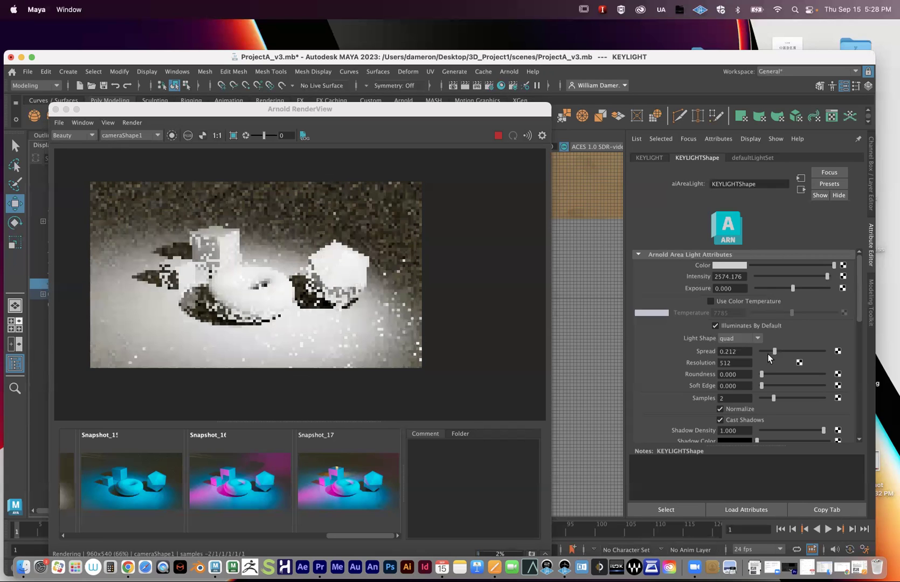
click(767, 353)
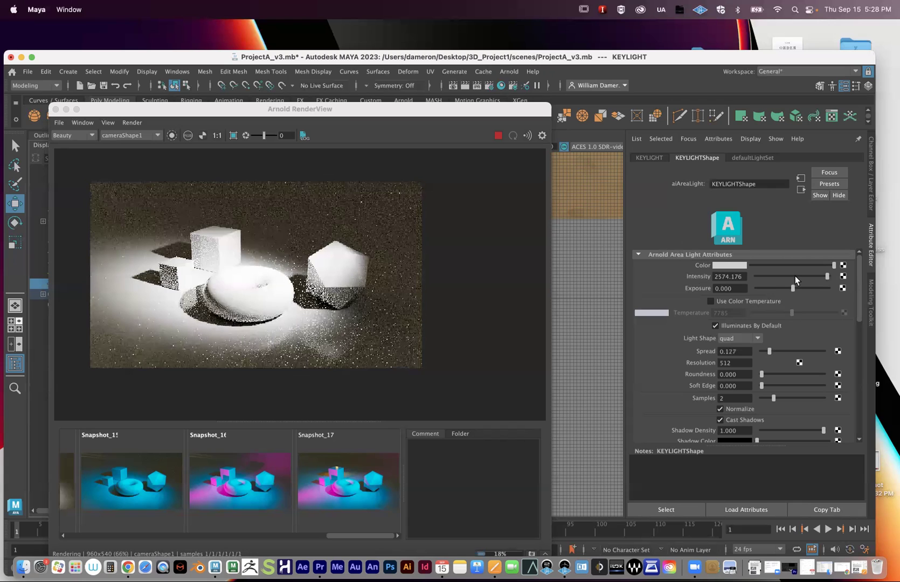
Step: Widen the KEYLIGHT's spread to about 0.686 and set its intensity to about 2231, trying about 1278, 2631 and 1354 on the way
drag(824, 275, 782, 283)
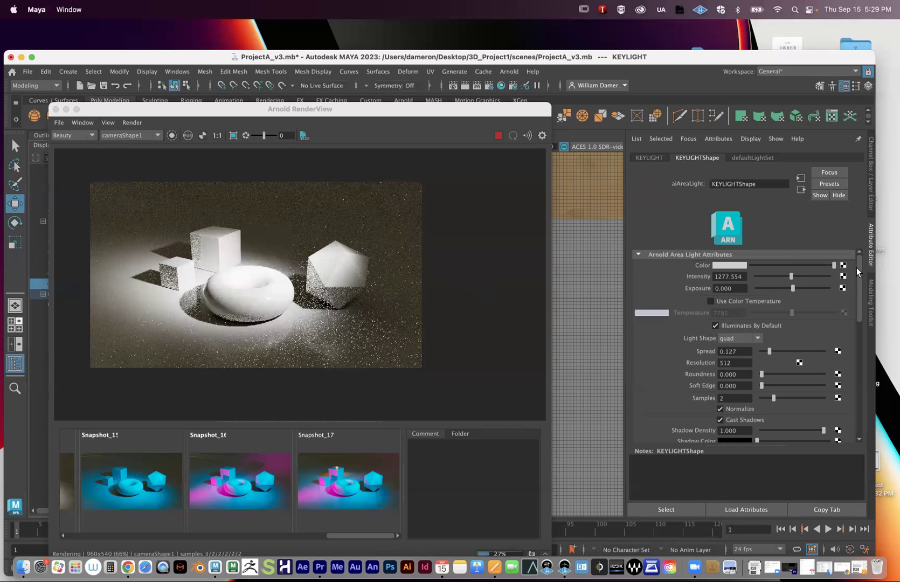
drag(856, 268, 858, 268)
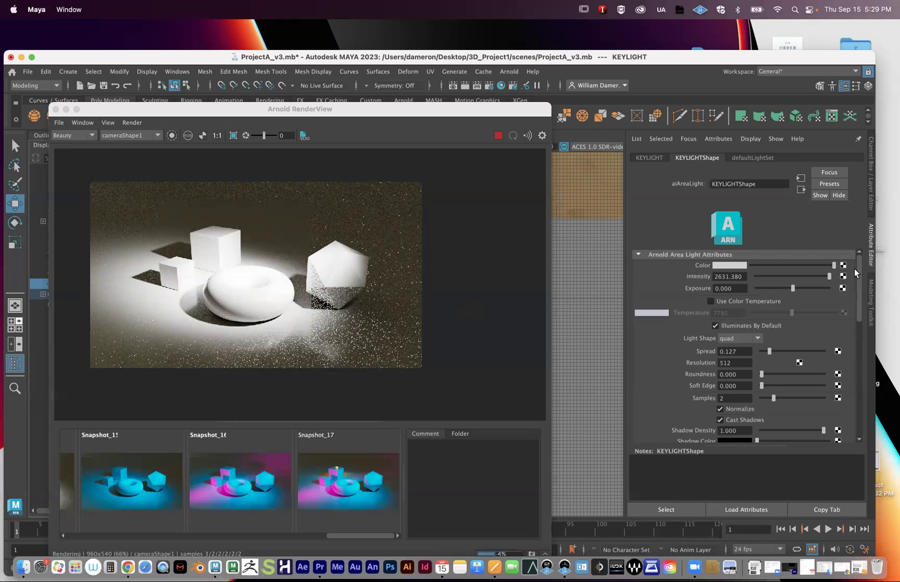
drag(822, 276, 809, 276)
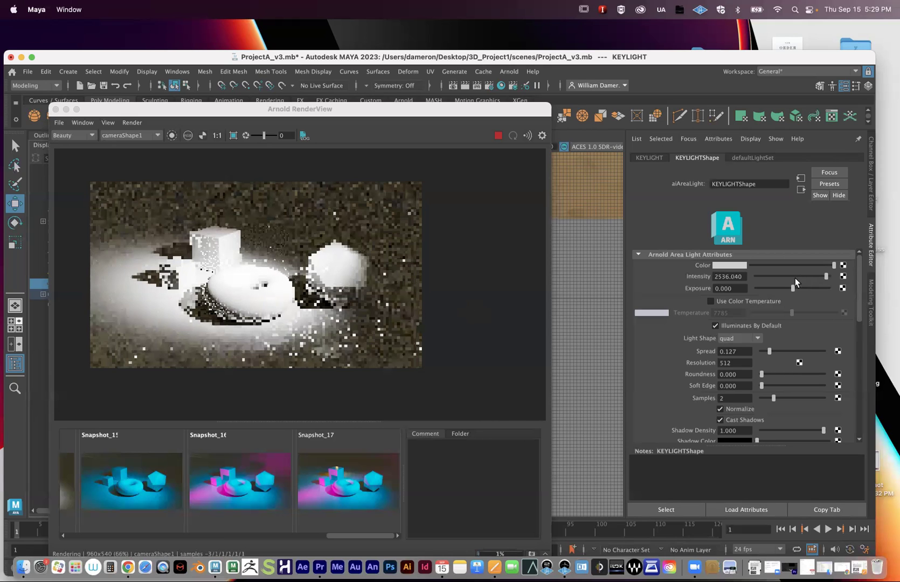
click(795, 277)
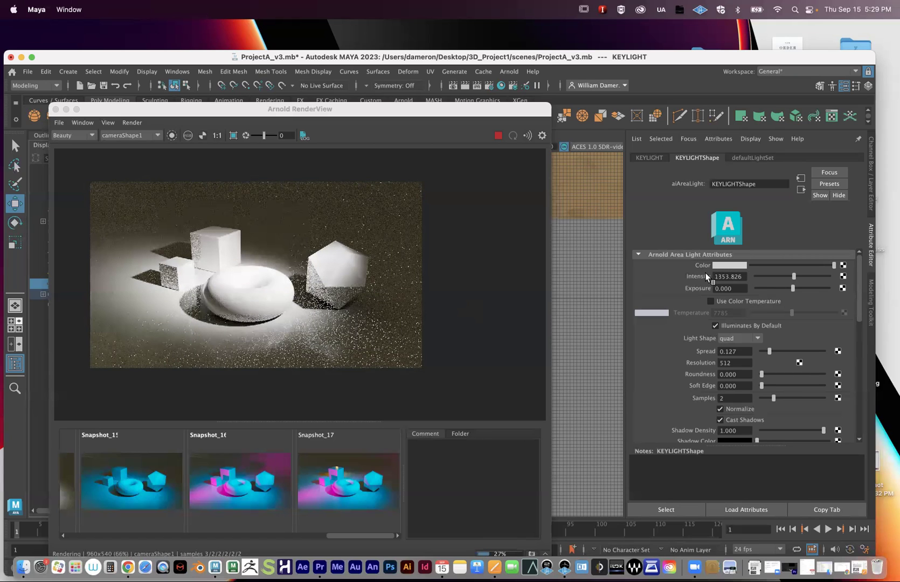
click(803, 350)
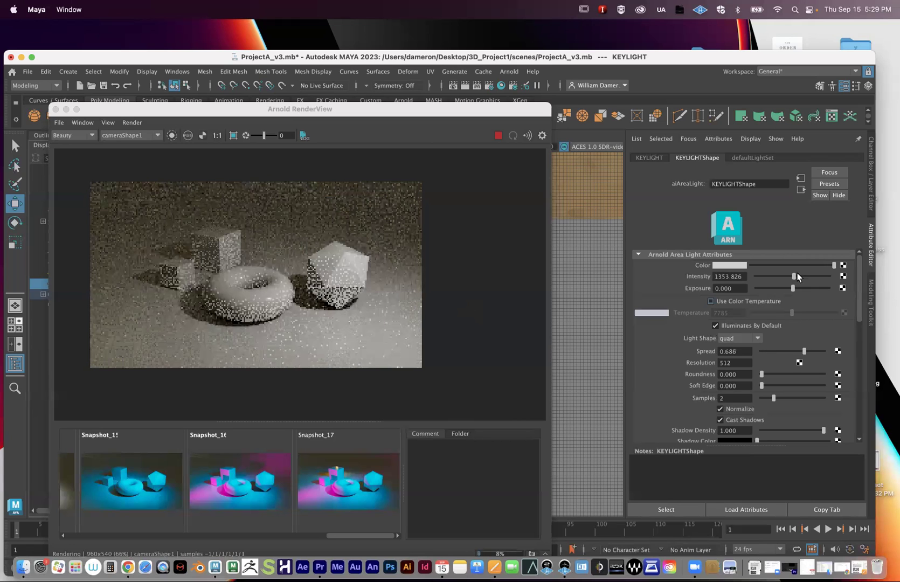
drag(802, 275, 815, 274)
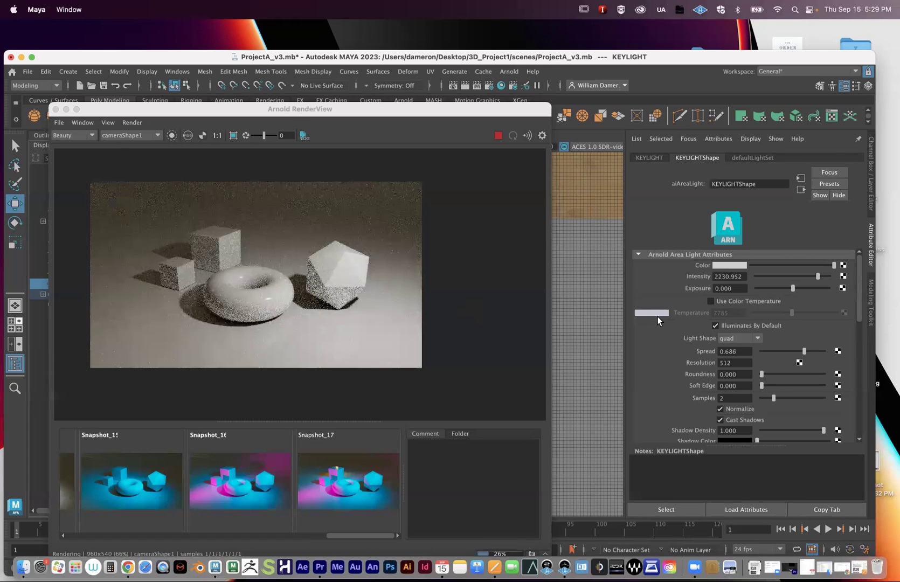
Step: Enlarge the Arnold RenderView window and review Snapshot_01, Snapshot_02 and the snapshot with the gold torus on the light background
drag(319, 110, 359, 49)
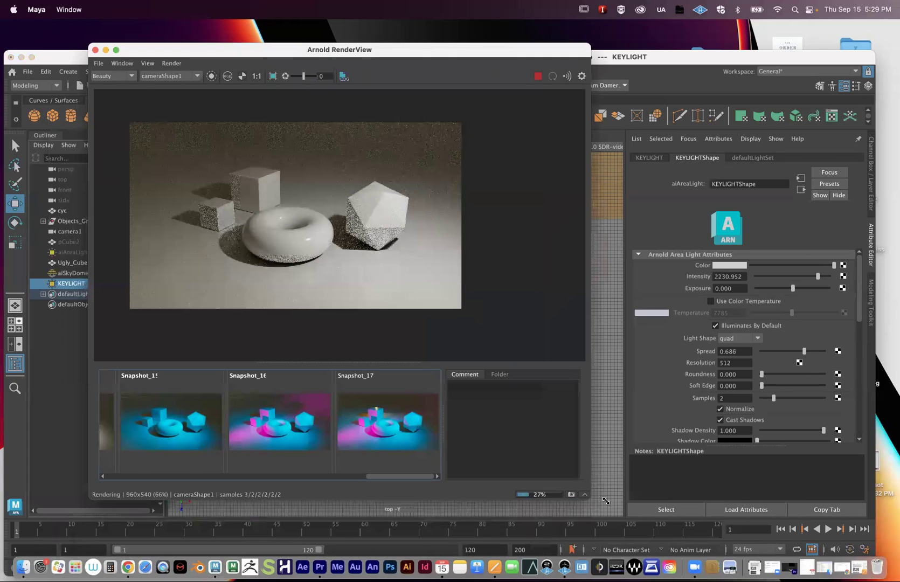
drag(605, 500, 803, 522)
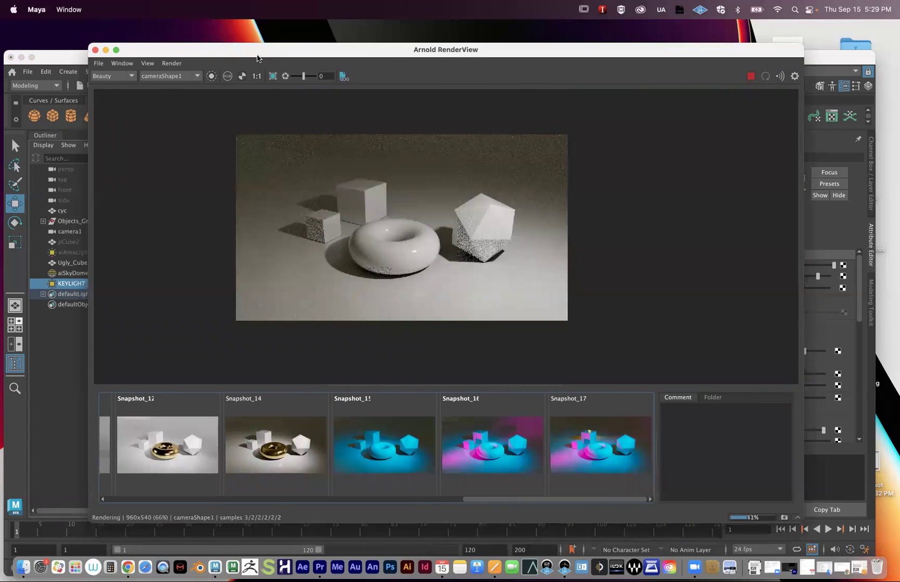
drag(257, 59, 182, 41)
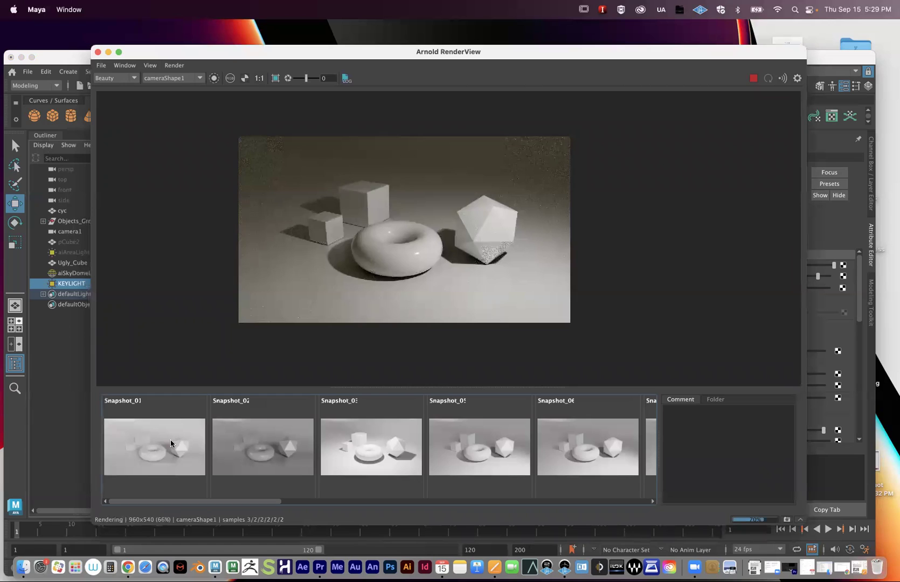
click(170, 439)
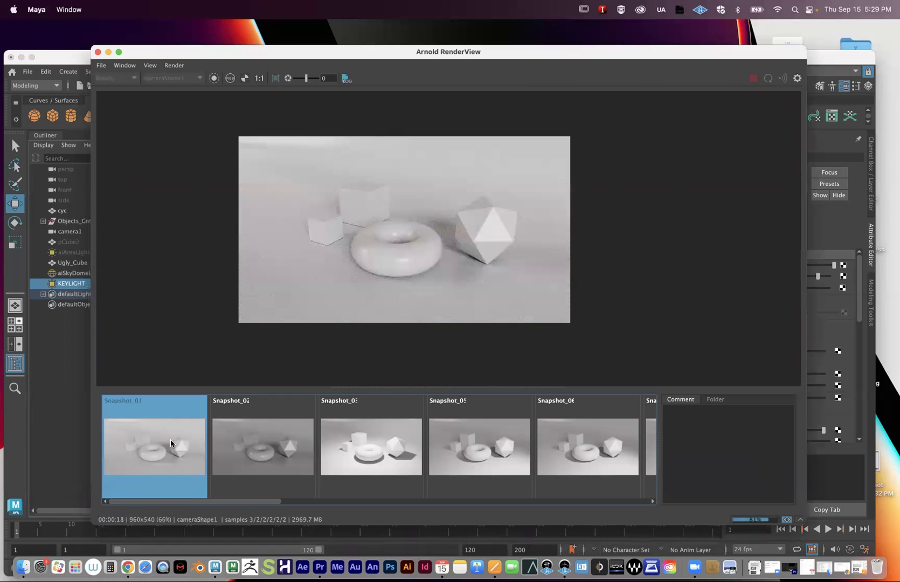
click(276, 470)
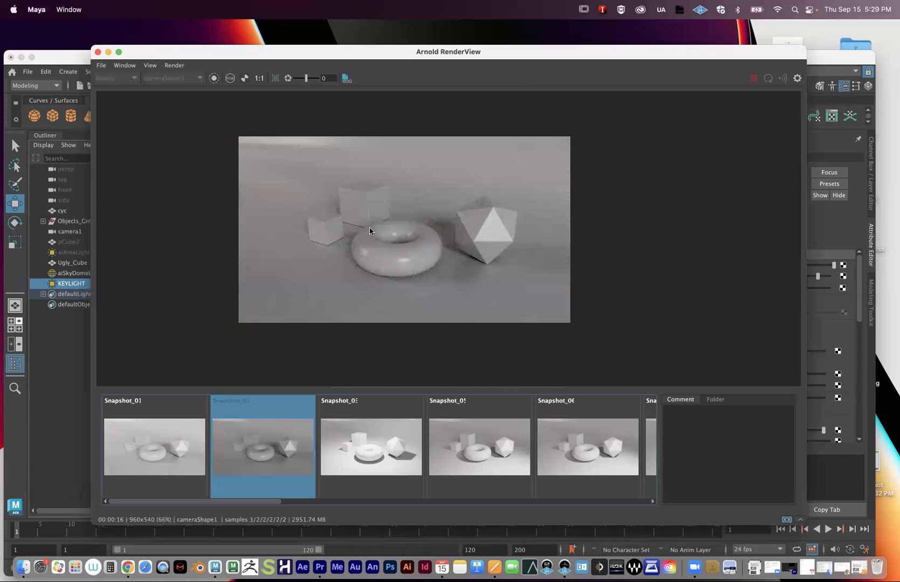
scroll(577, 461, right, 5)
scroll(578, 462, right, 3)
click(578, 461)
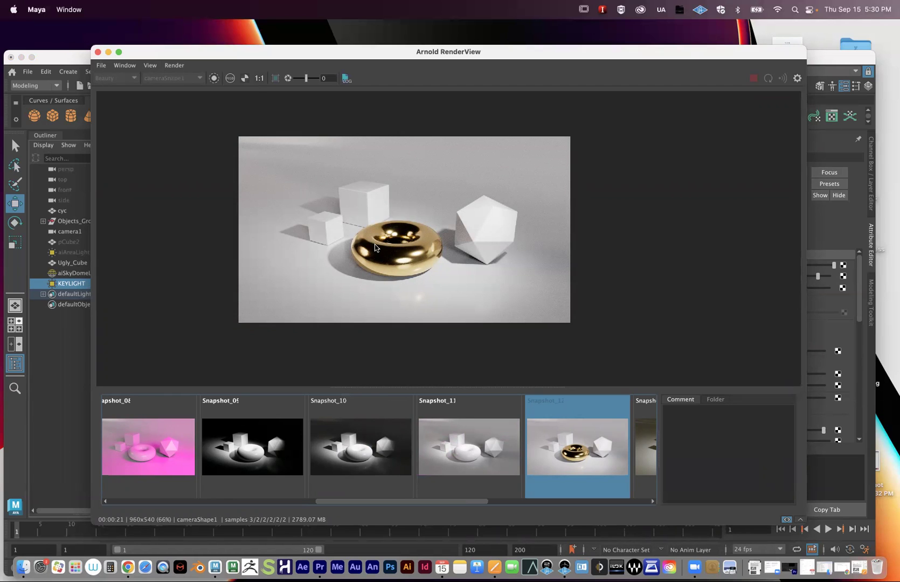
Step: Shrink the Arnold RenderView window clear of the light's attributes and return the display from Snapshot_09 to the live render
scroll(375, 248, up, 5)
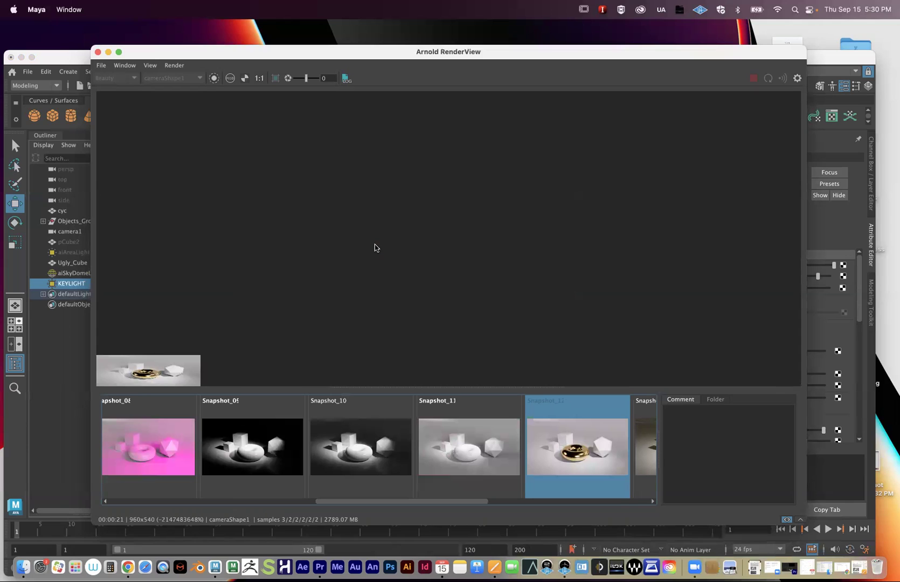
key(alt)
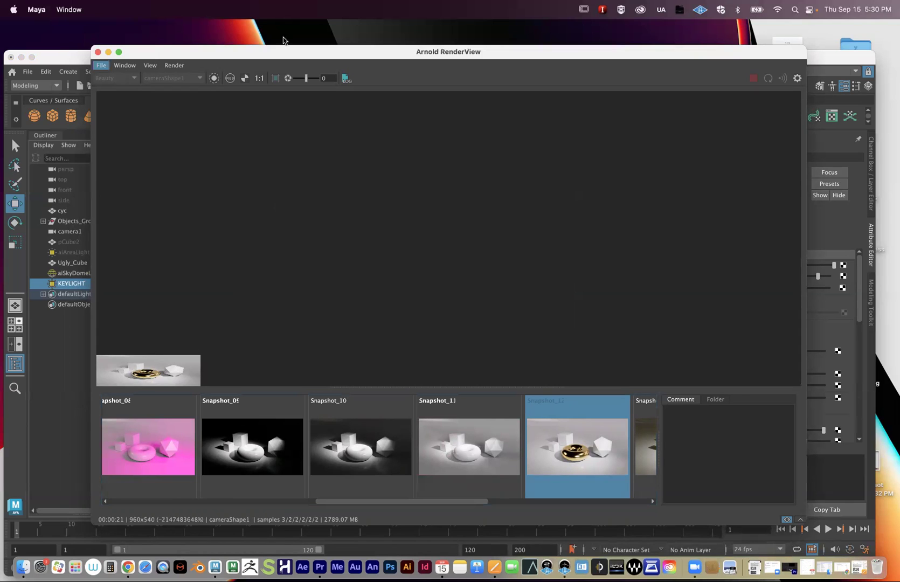
drag(293, 54, 259, 55)
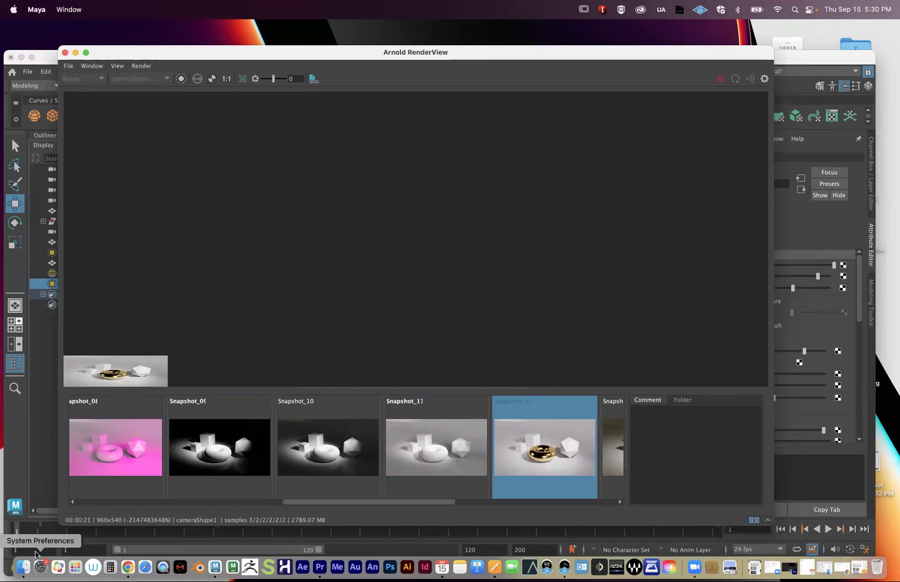
drag(59, 523, 233, 468)
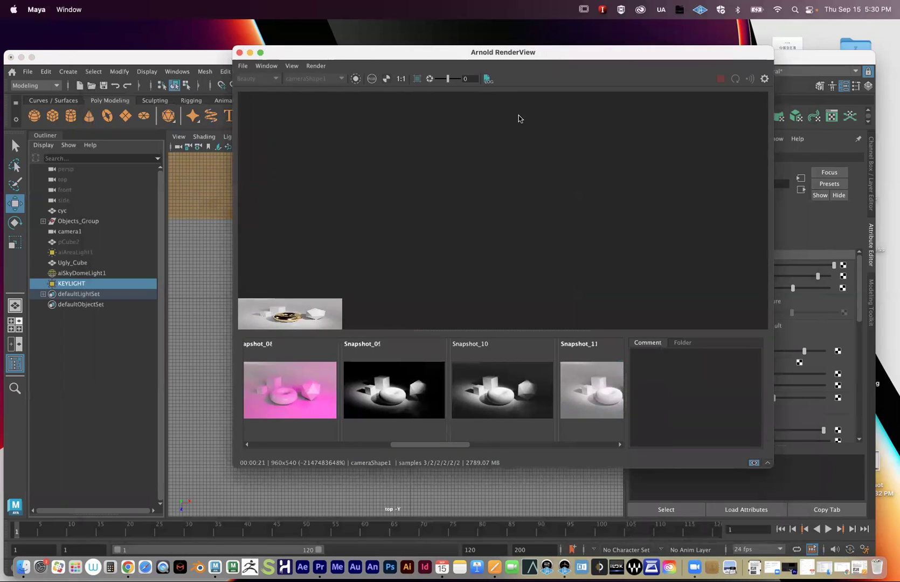
drag(574, 59, 443, 89)
click(255, 430)
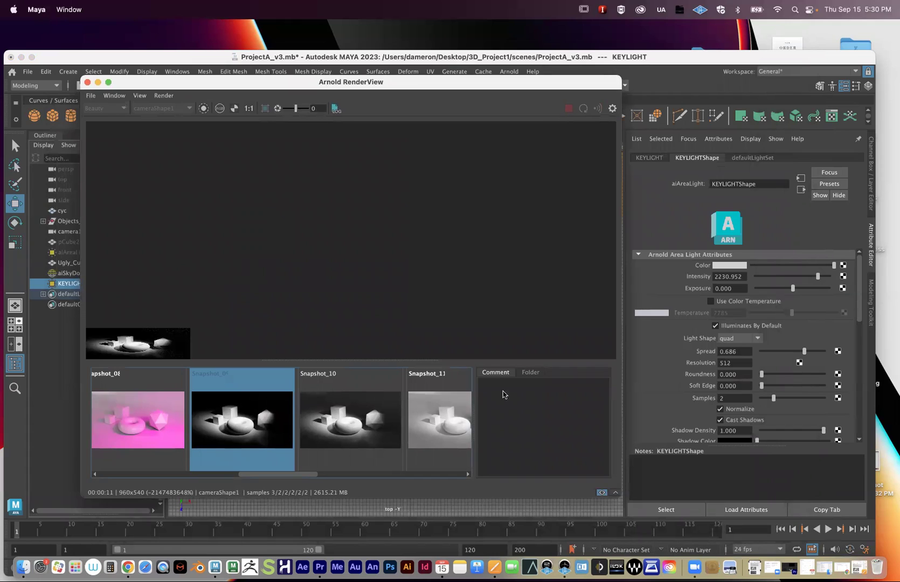
click(602, 493)
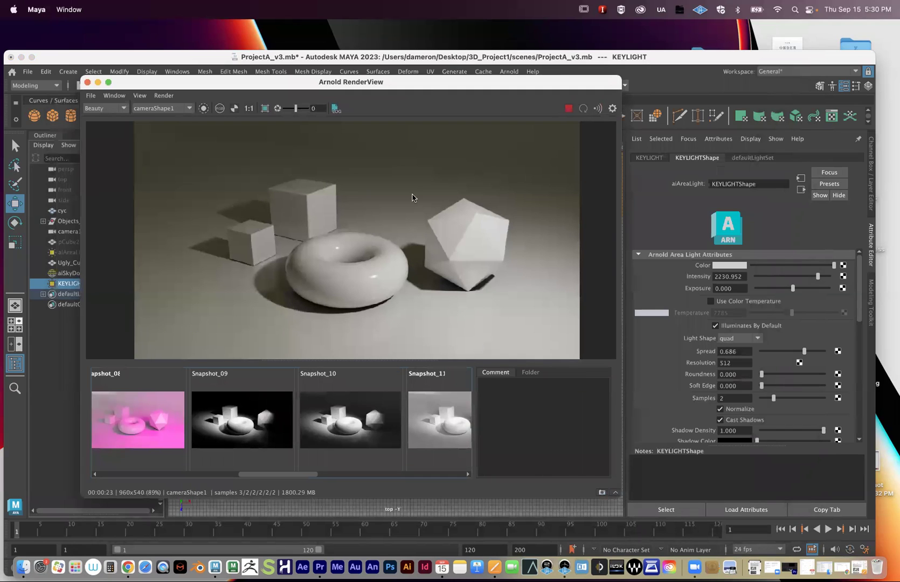
Step: Compare the early renders stored as Snapshot_02 and Snapshot_03
drag(290, 475, 151, 475)
click(295, 434)
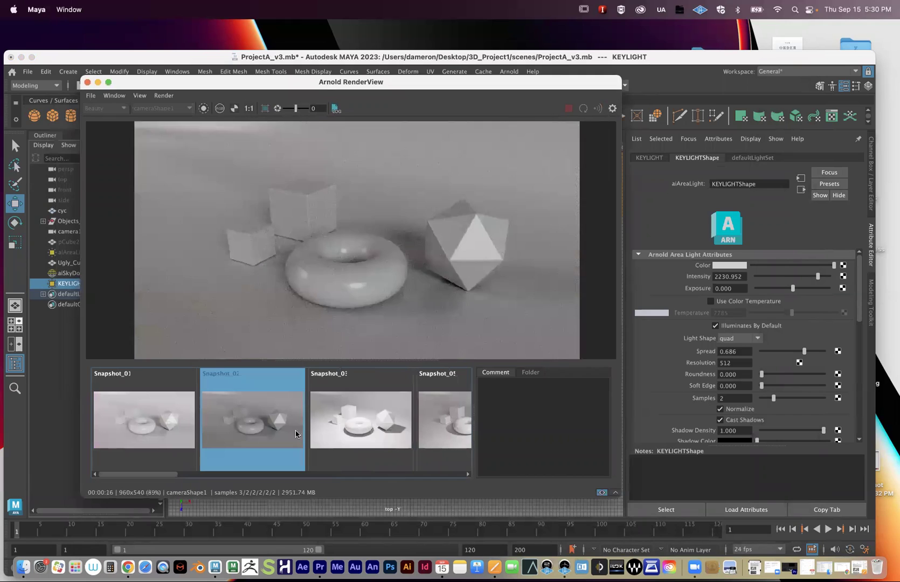
click(346, 431)
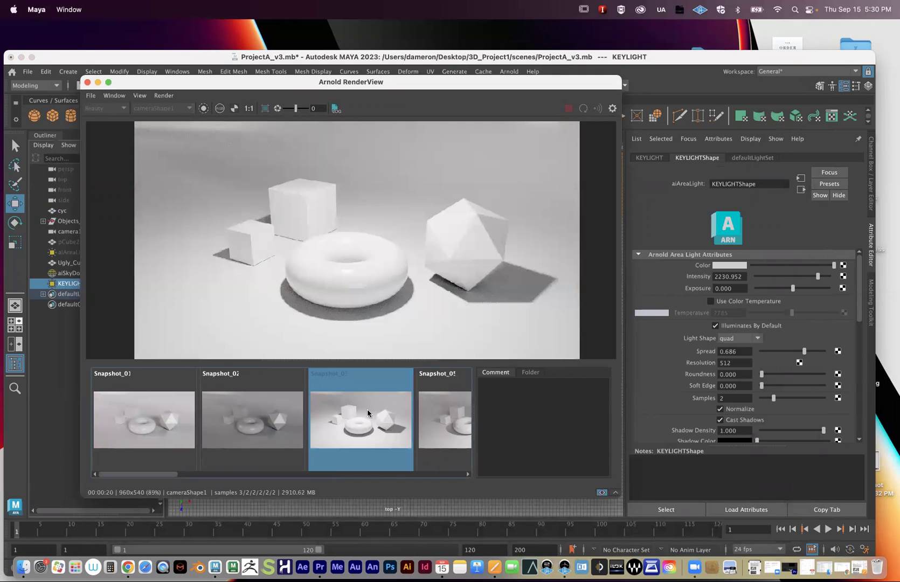
scroll(369, 403, right, 2)
scroll(371, 410, right, 2)
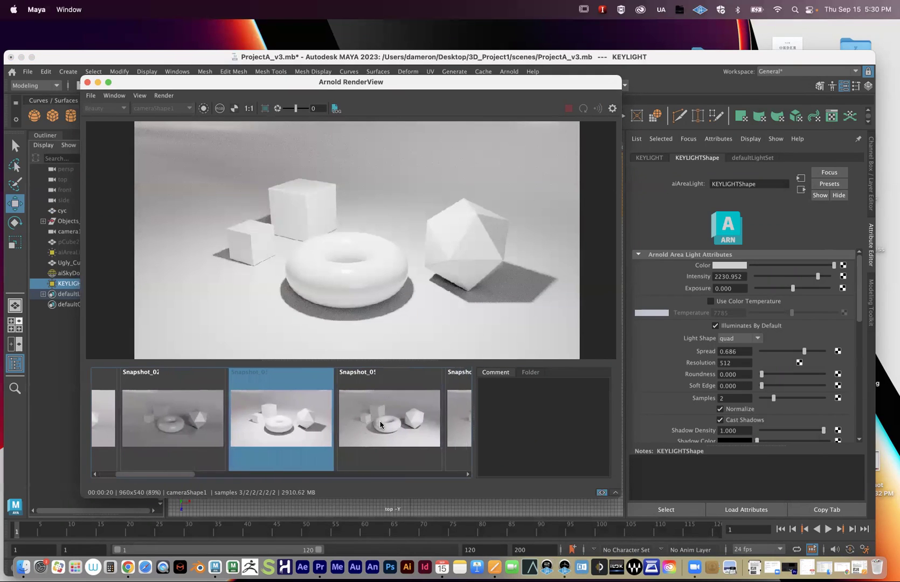
Step: Reposition the windows to uncover Maya's main commands and point out Arnold's Lights options
drag(619, 61, 623, 63)
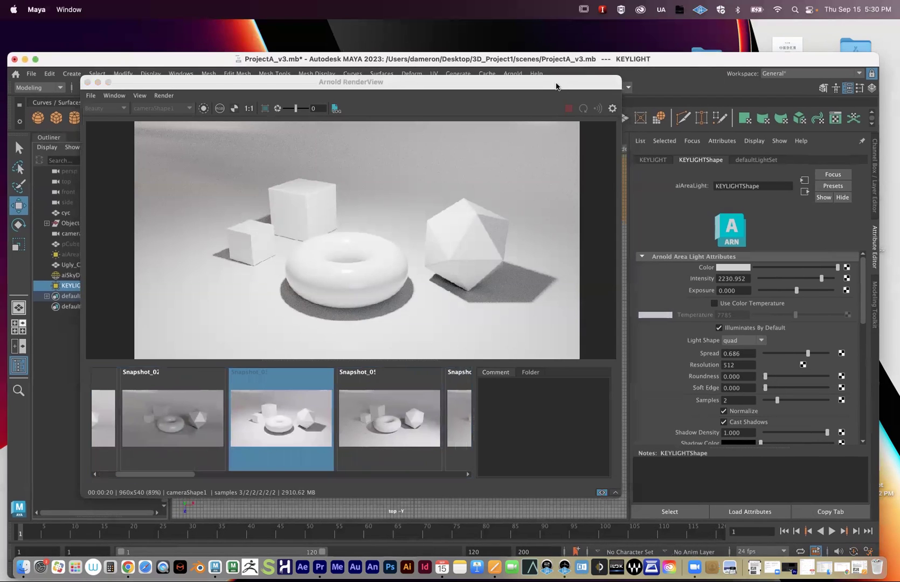
drag(556, 84, 490, 165)
click(511, 76)
mouse_move(560, 129)
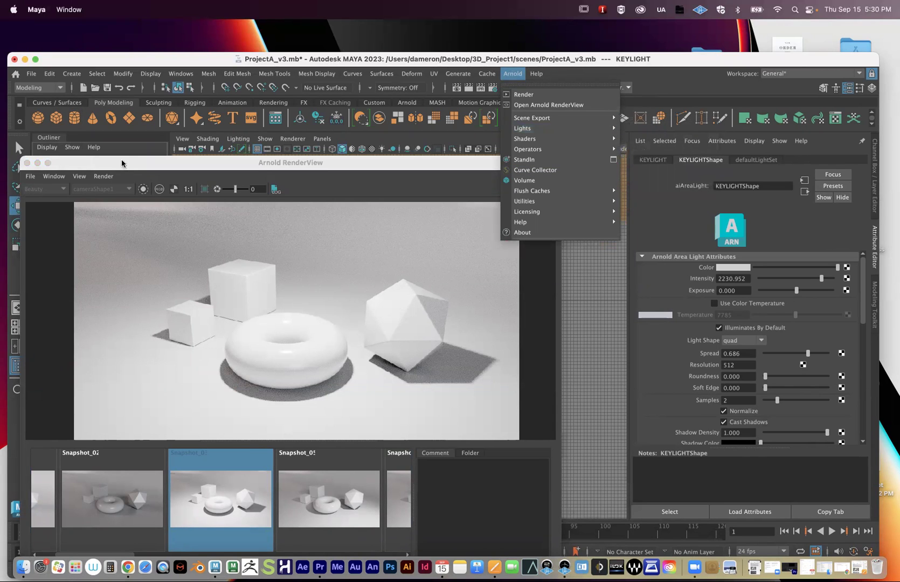
drag(120, 165, 128, 120)
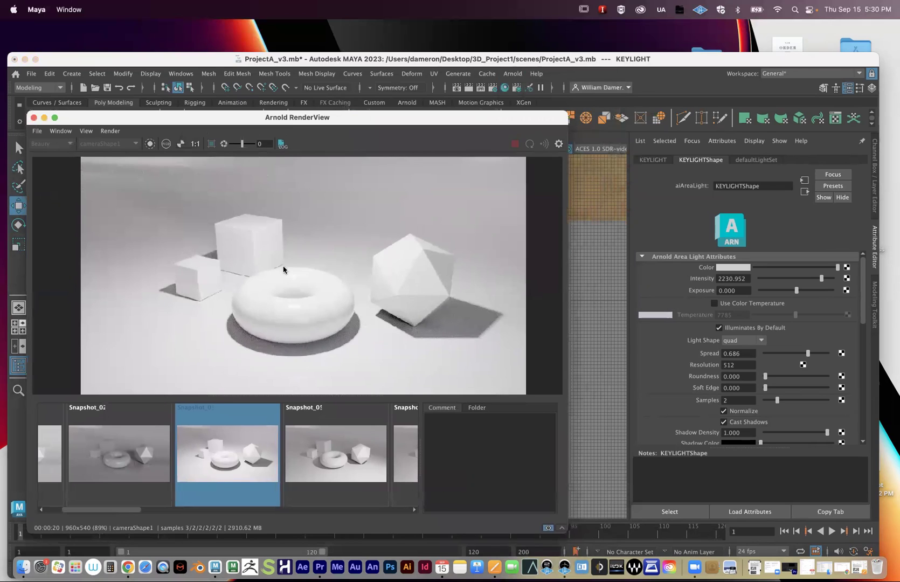
Step: Compare the lighting and shadows of Snapshot_05, Snapshot_06 and Snapshot_07, zoomed out to show the whole frame
click(319, 420)
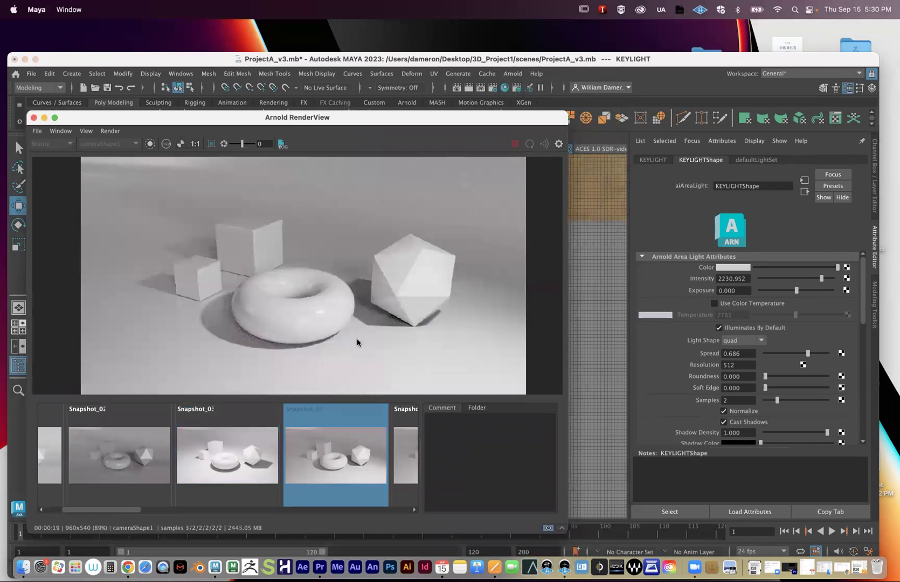
scroll(350, 273, down, 3)
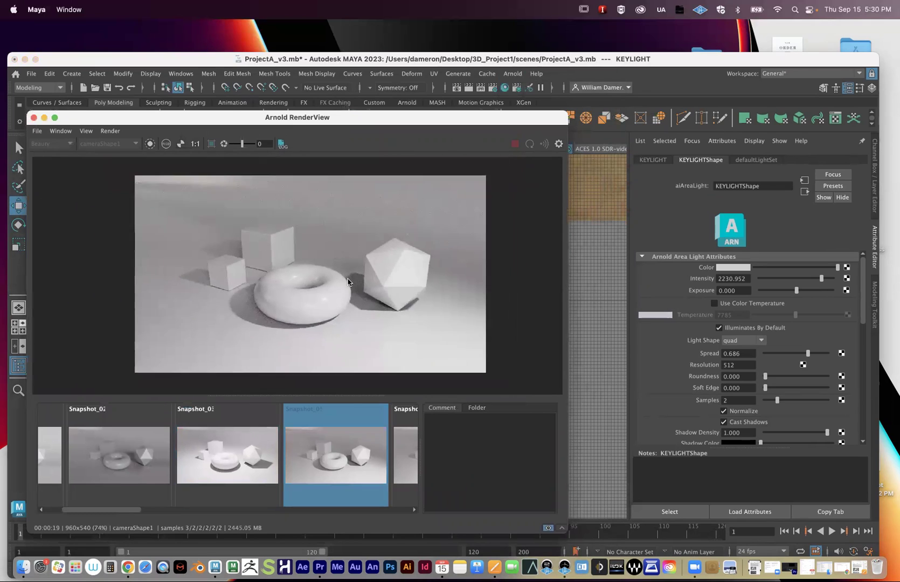
scroll(347, 279, up, 1)
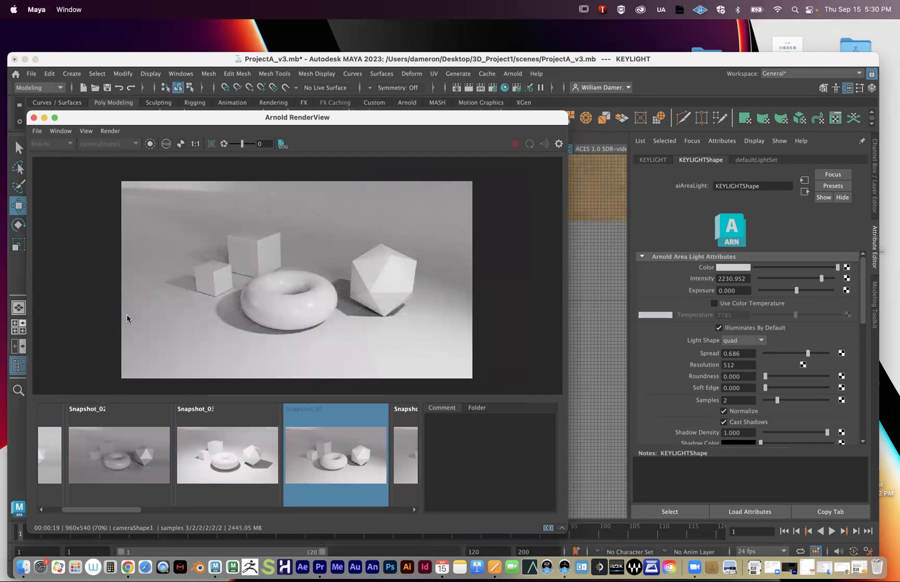
drag(94, 512, 139, 510)
click(232, 464)
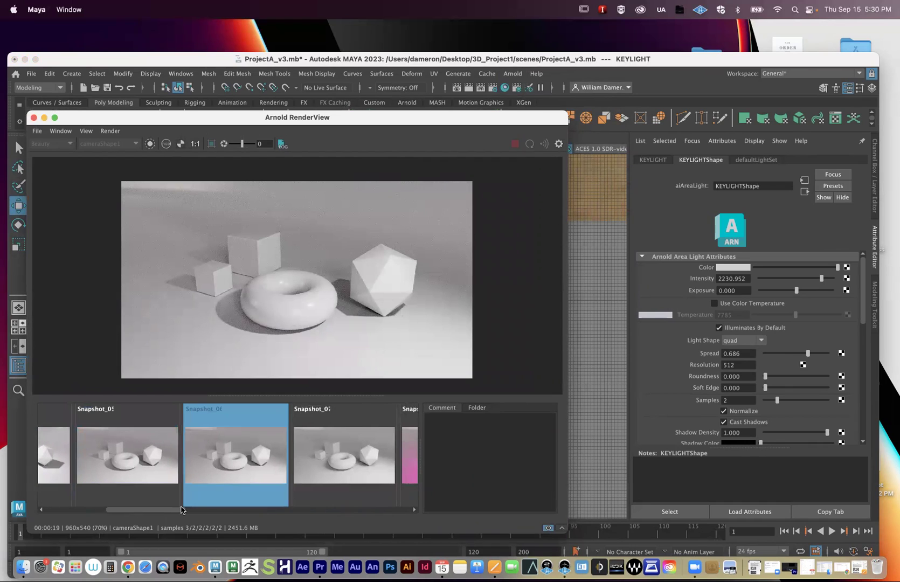
scroll(181, 509, right, 2)
click(240, 453)
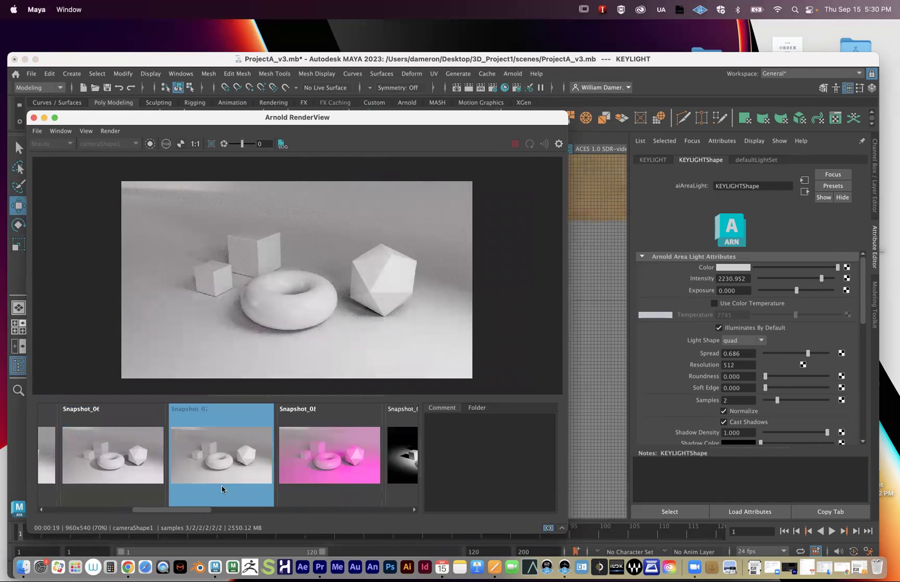
click(123, 470)
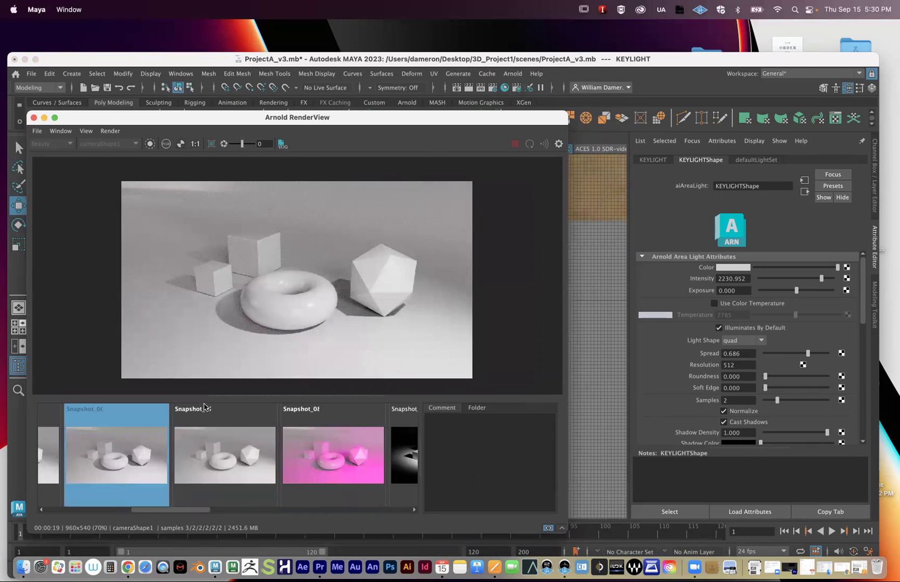
Step: Show the KEYLIGHT's position in the perspective view of the four-view layout and display Snapshot_07 for comparison
drag(210, 124, 43, 131)
key(space)
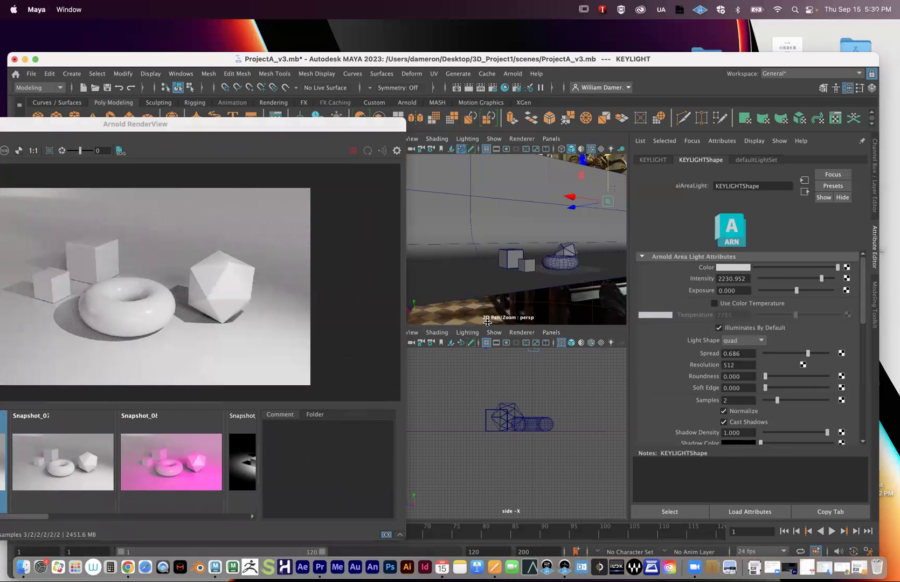
drag(132, 134, 187, 139)
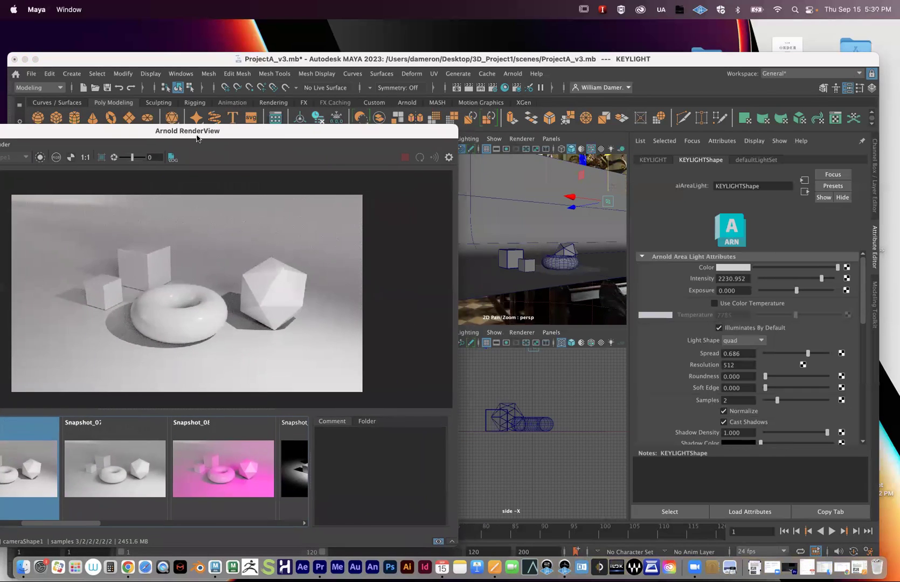
click(592, 211)
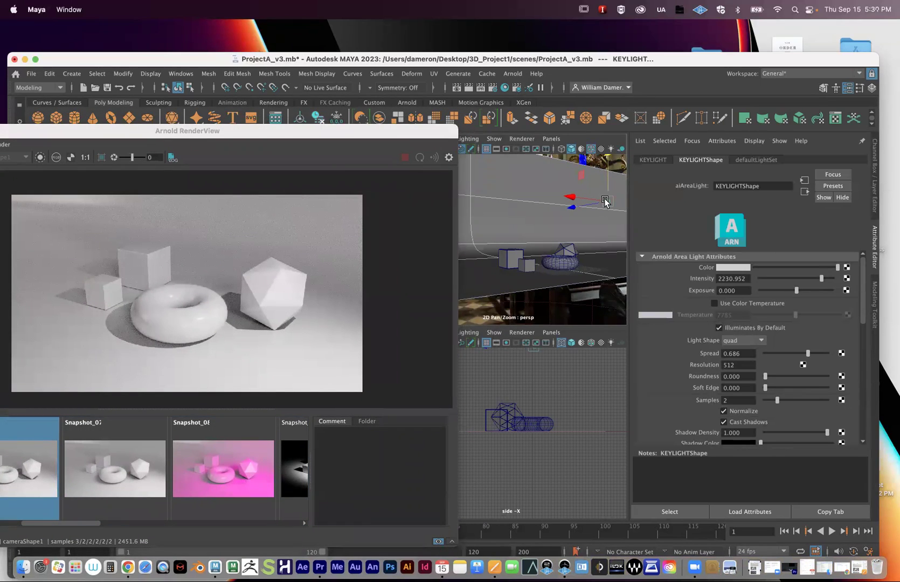
drag(156, 134, 419, 132)
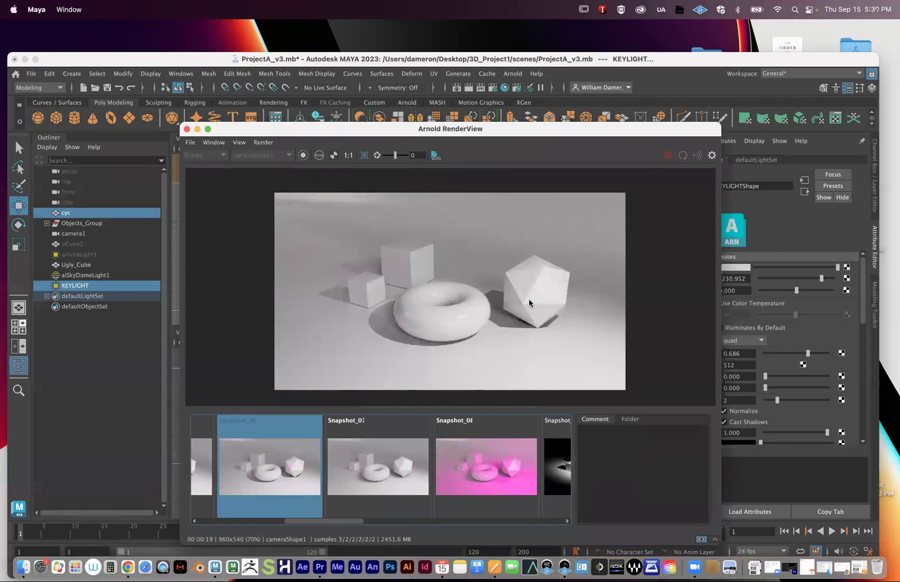
click(367, 465)
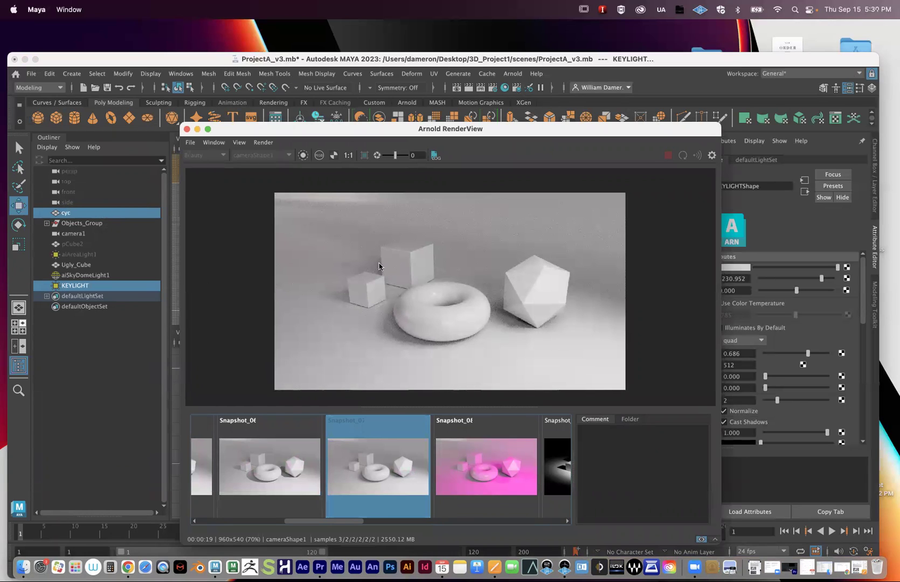
Step: Compare the lighting of Snapshot_08, Snapshot_09 and Snapshot_10, zoomed out to show the whole frame
click(476, 463)
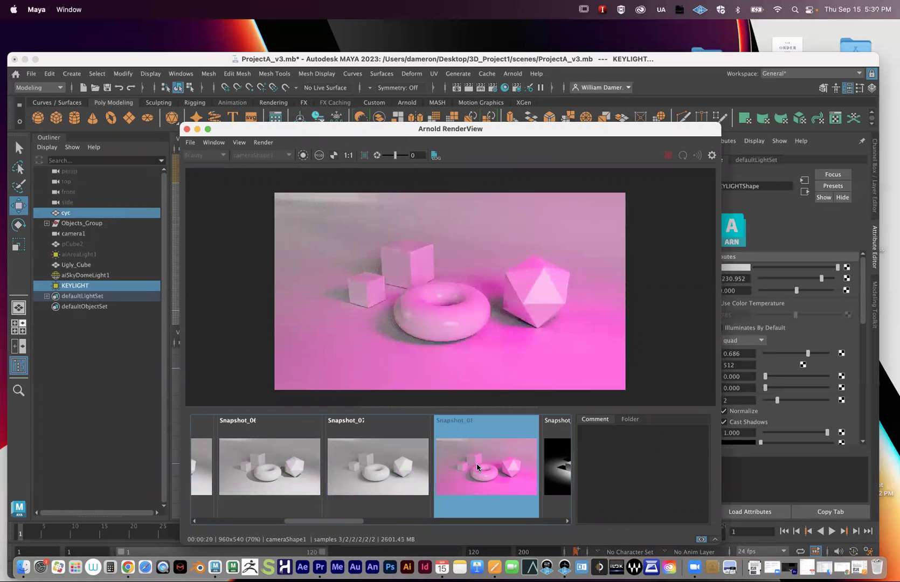
scroll(460, 295, down, 3)
scroll(460, 296, up, 1)
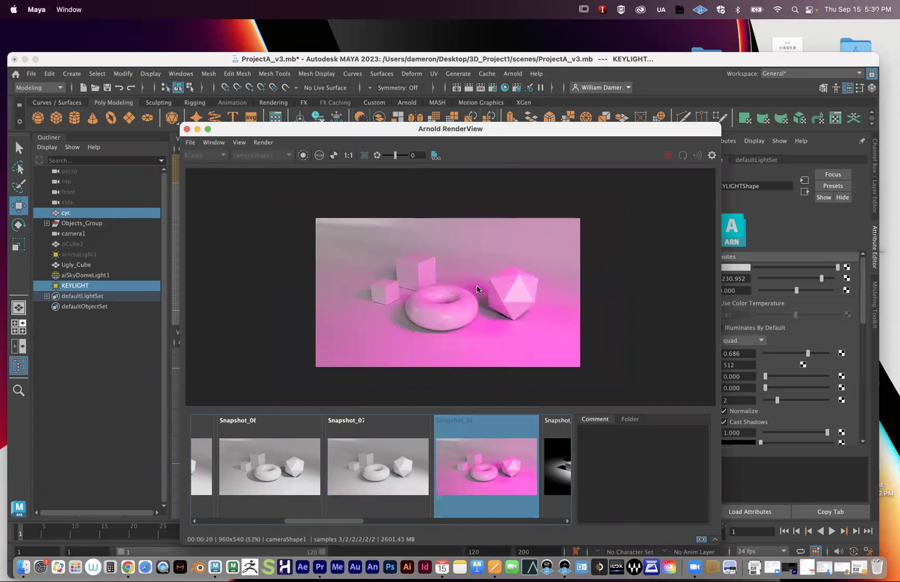
drag(305, 522, 340, 521)
click(423, 487)
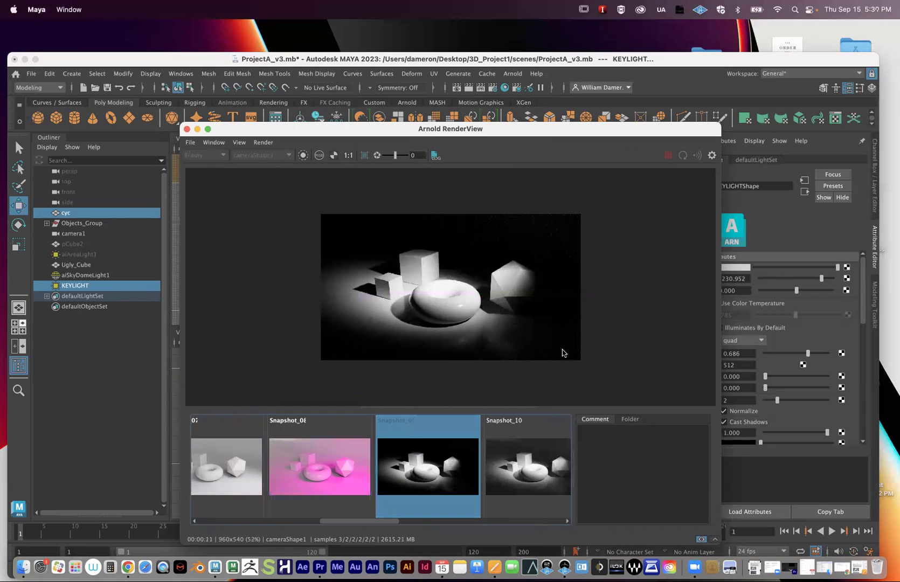
click(538, 480)
drag(423, 132, 263, 114)
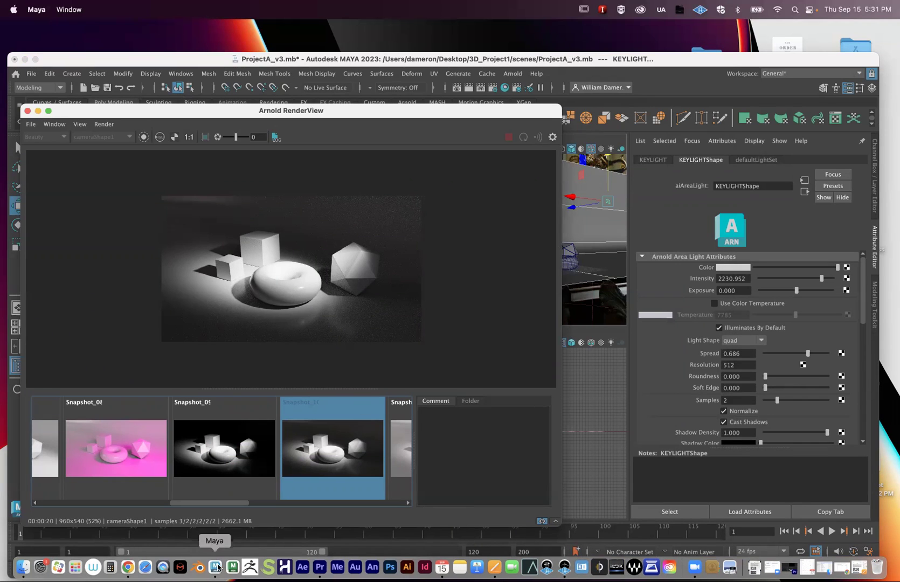
Step: Compare the white torus in Snapshot_11 with the gold torus in Snapshot_12 and bring Snapshot_14 into reach
drag(225, 504, 264, 503)
click(254, 455)
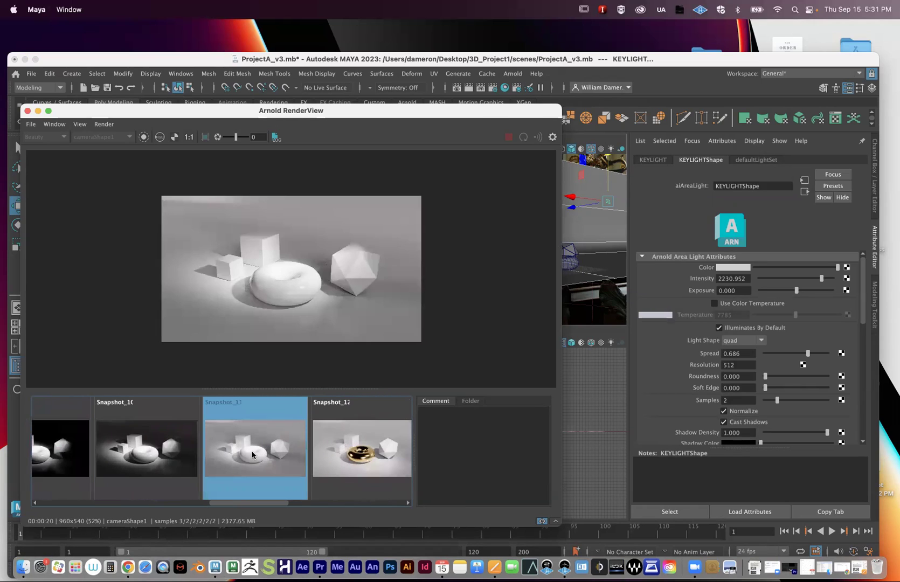
click(350, 471)
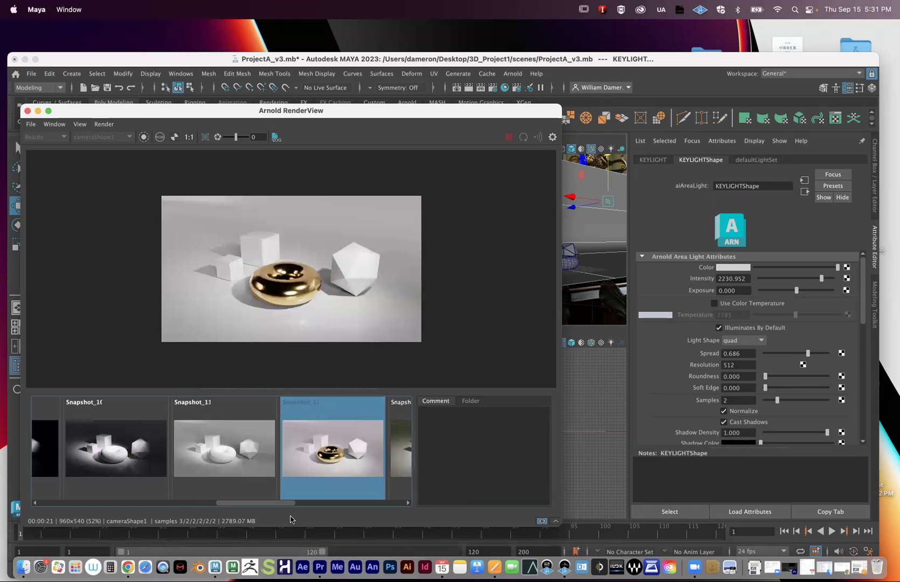
mouse_move(276, 506)
mouse_down()
mouse_move(320, 496)
mouse_move(269, 500)
mouse_up()
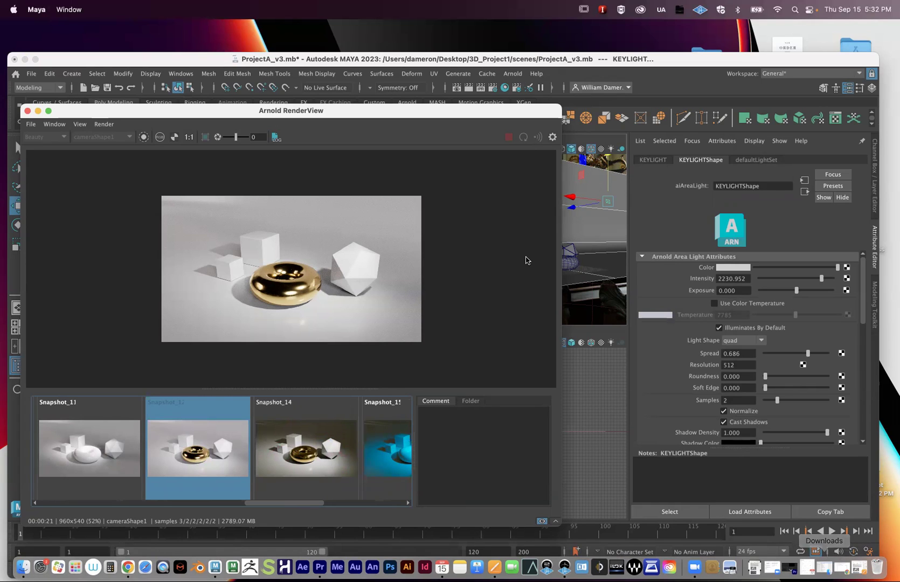
Step: Open the Hypershade and review the Arnold shader types and the aiStandardSurface presets of the White1 material
click(501, 89)
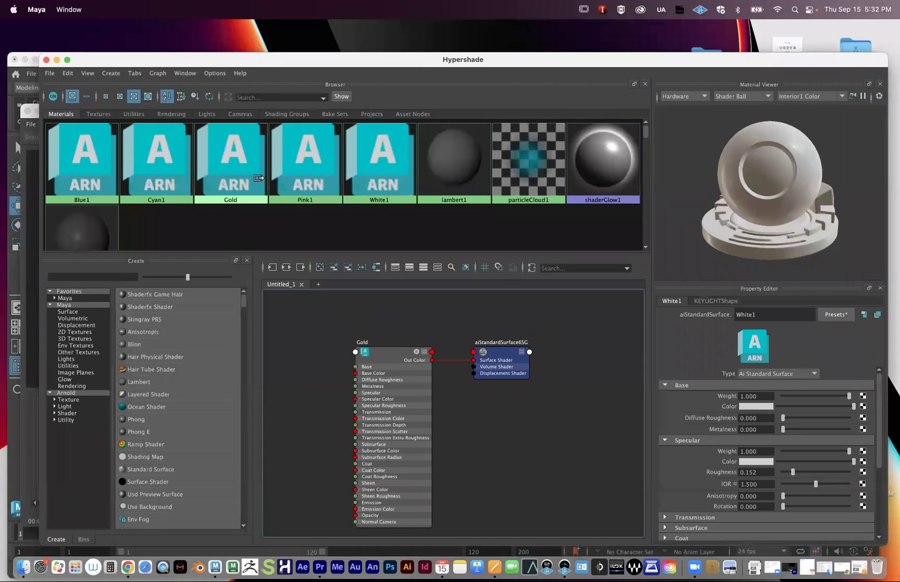
scroll(171, 466, down, 10)
click(67, 413)
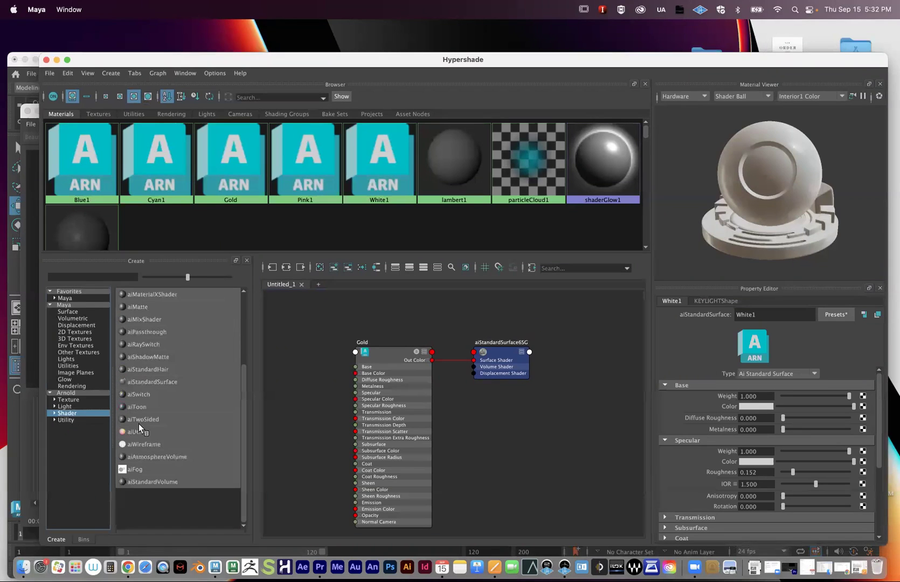
click(835, 314)
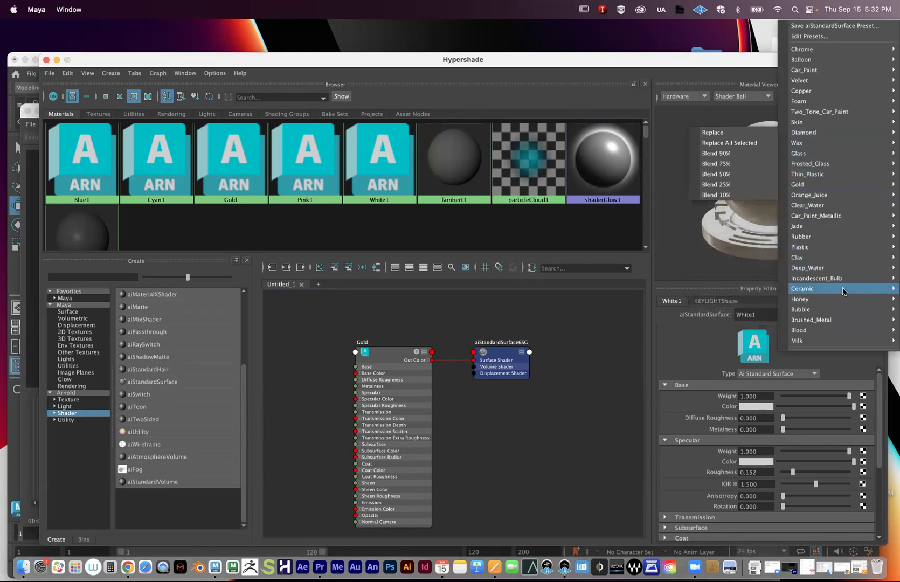
mouse_move(842, 280)
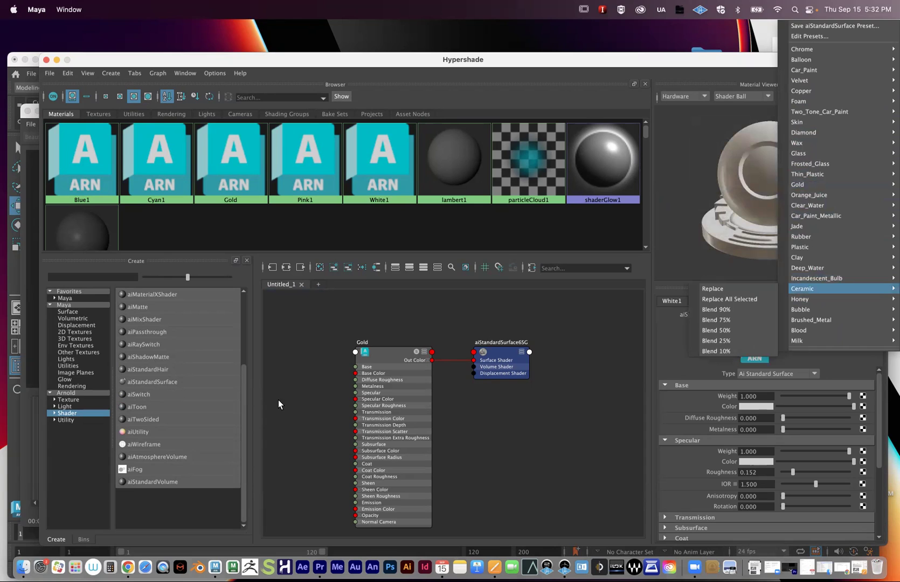
click(646, 371)
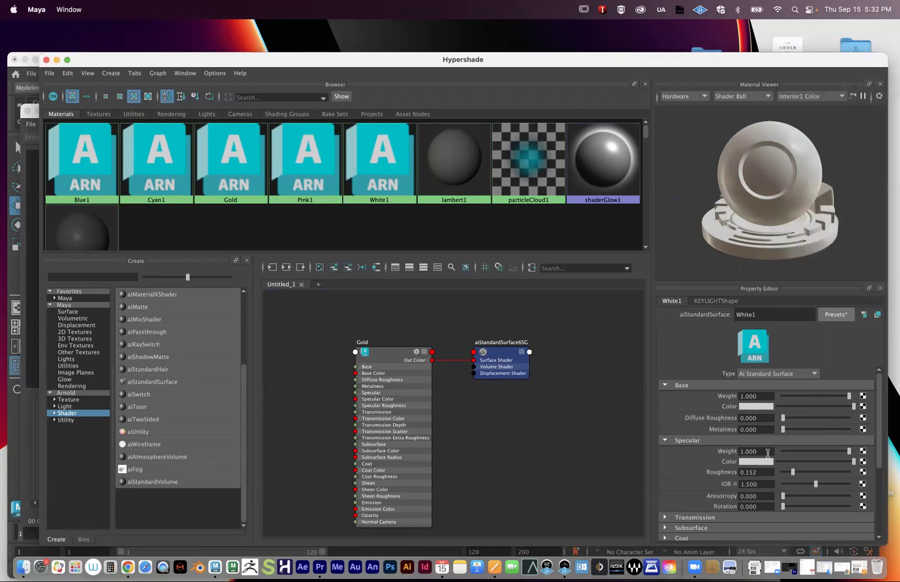
Step: Uncover the perspective view beside the Hypershade and assign the Cyan1 material to the faceted platonic solid
drag(189, 66, 560, 153)
drag(212, 110, 56, 322)
key(space)
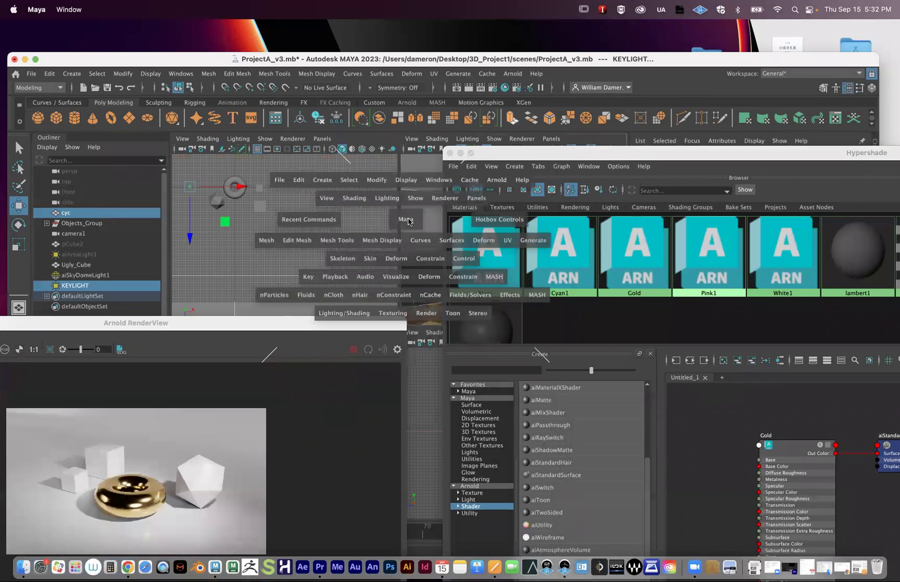
scroll(310, 205, down, 5)
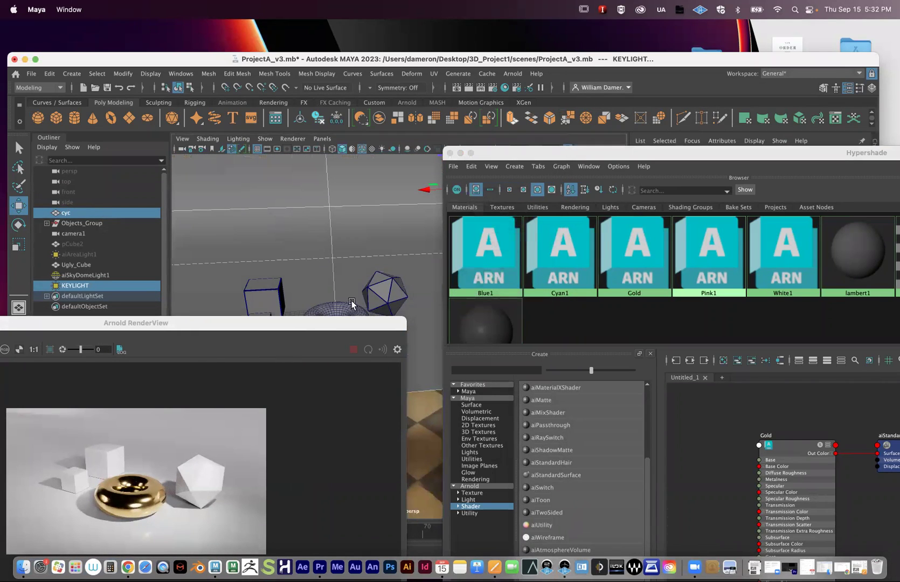
click(367, 285)
right_click(571, 256)
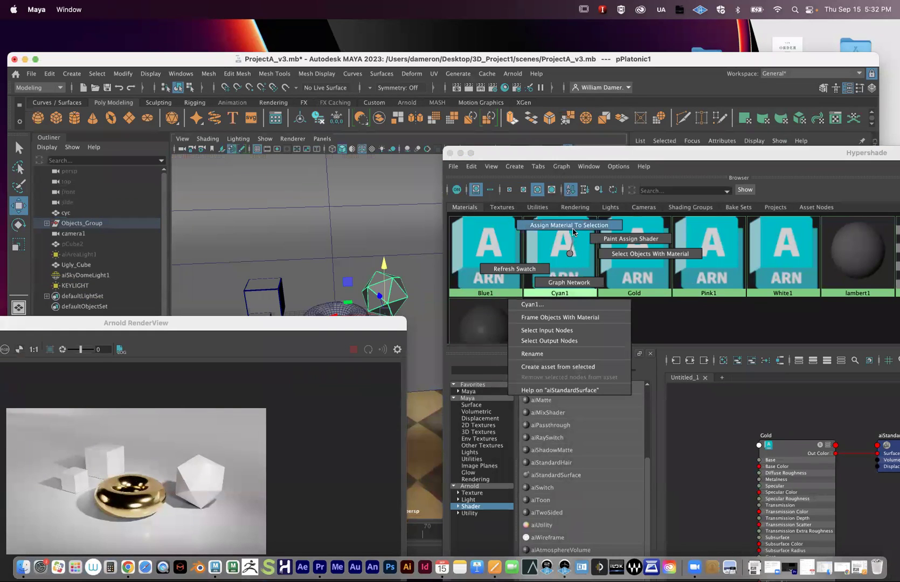
click(571, 225)
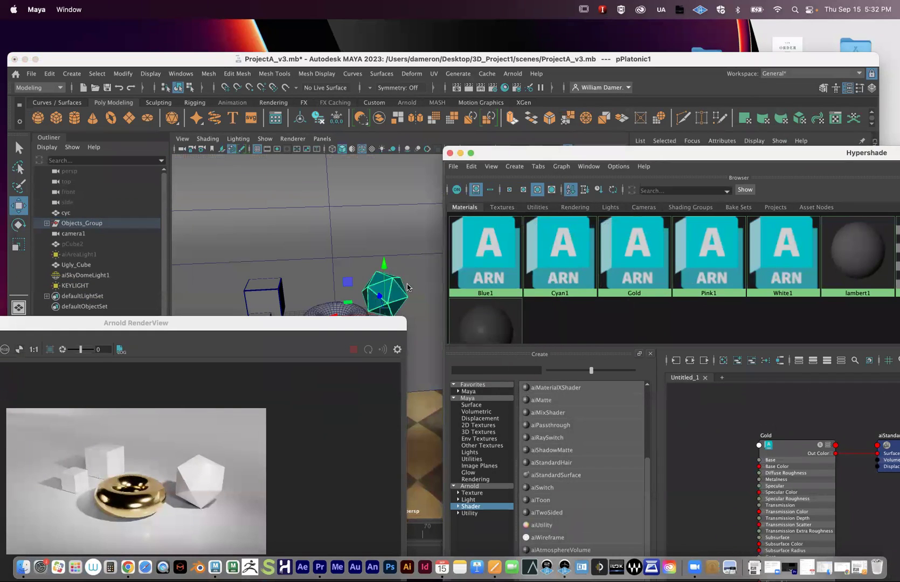
Step: Bring the Arnold RenderView back over the scene and compare Snapshot_15 with Snapshot_14
drag(619, 153, 562, 125)
drag(404, 127, 536, 305)
drag(225, 323, 394, 112)
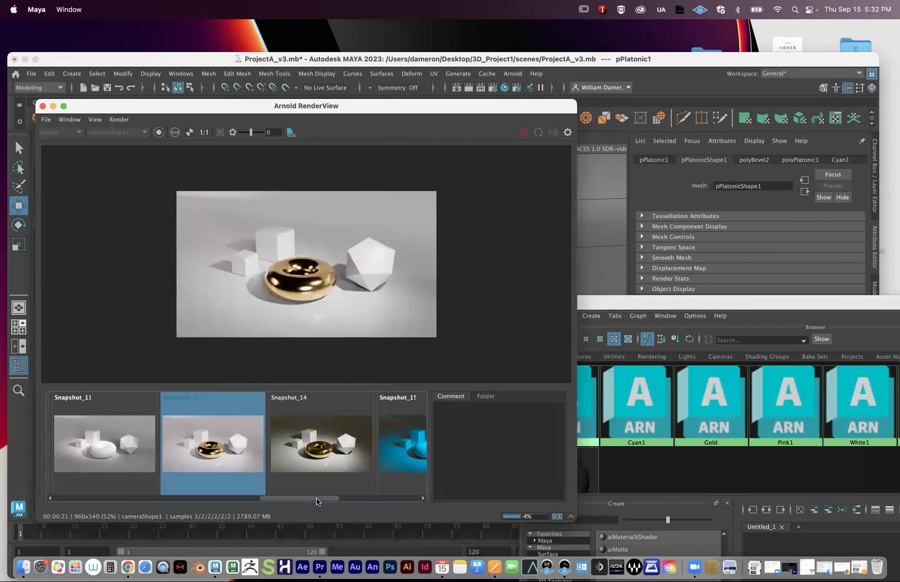
drag(317, 501, 369, 502)
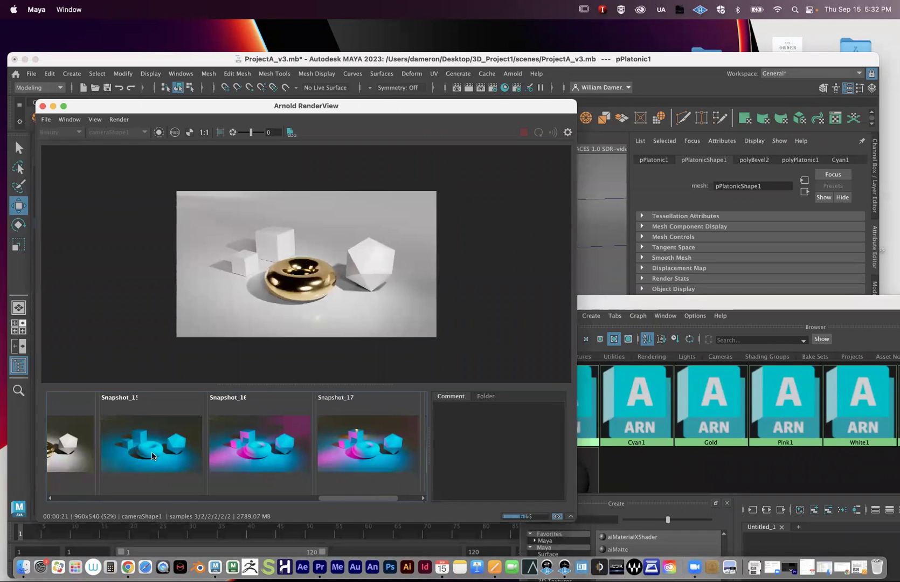
click(151, 455)
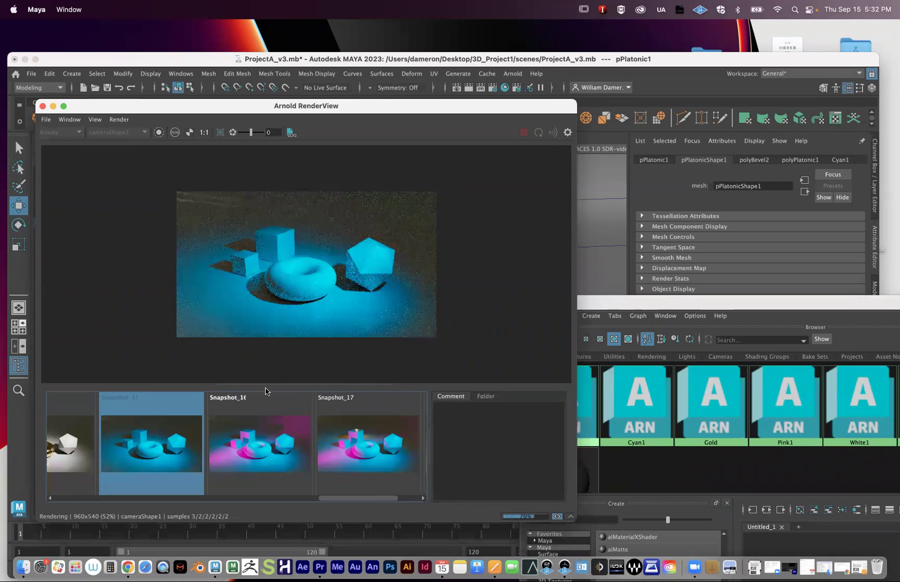
click(333, 493)
drag(333, 498, 290, 497)
click(236, 454)
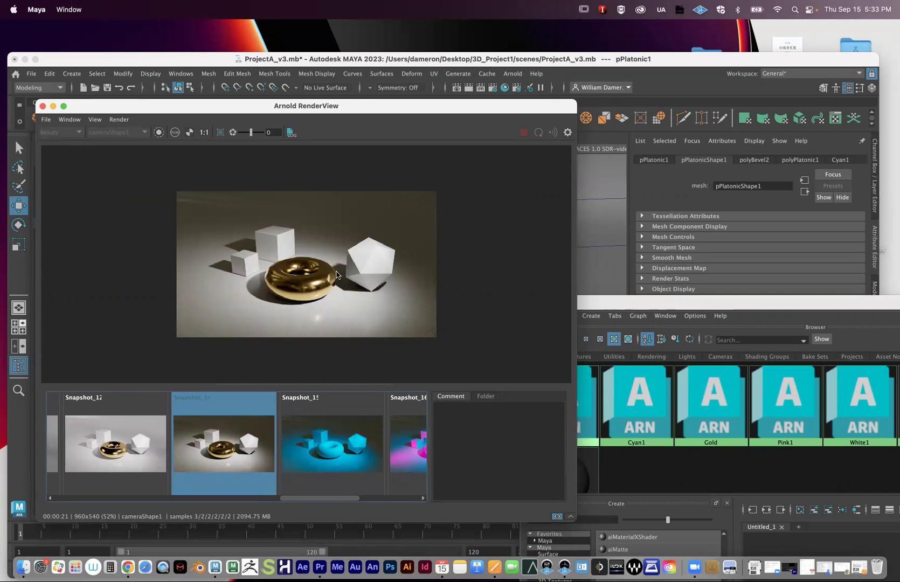
Step: Compare the coloured lighting of Snapshot_15, Snapshot_16 and Snapshot_17 with the neutral Snapshot_18
scroll(358, 442, right, 3)
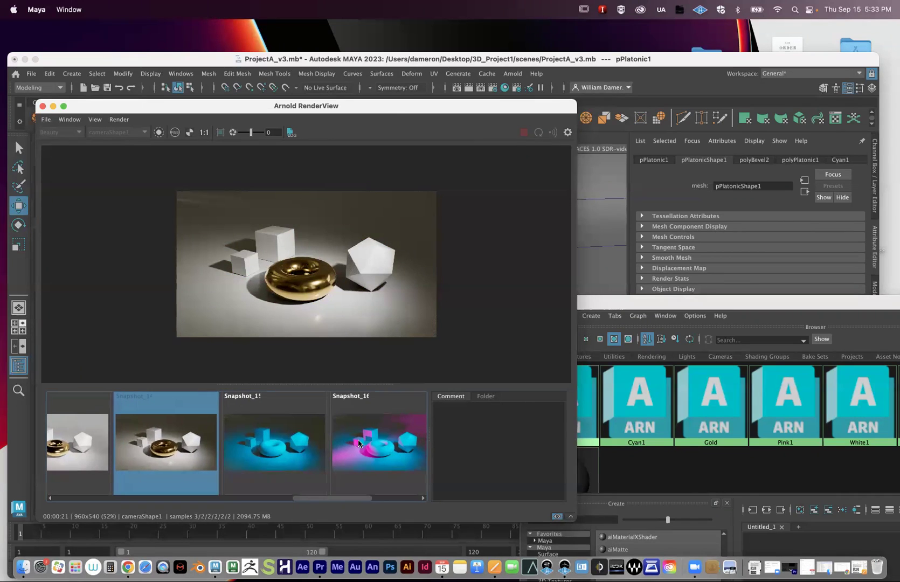
click(285, 443)
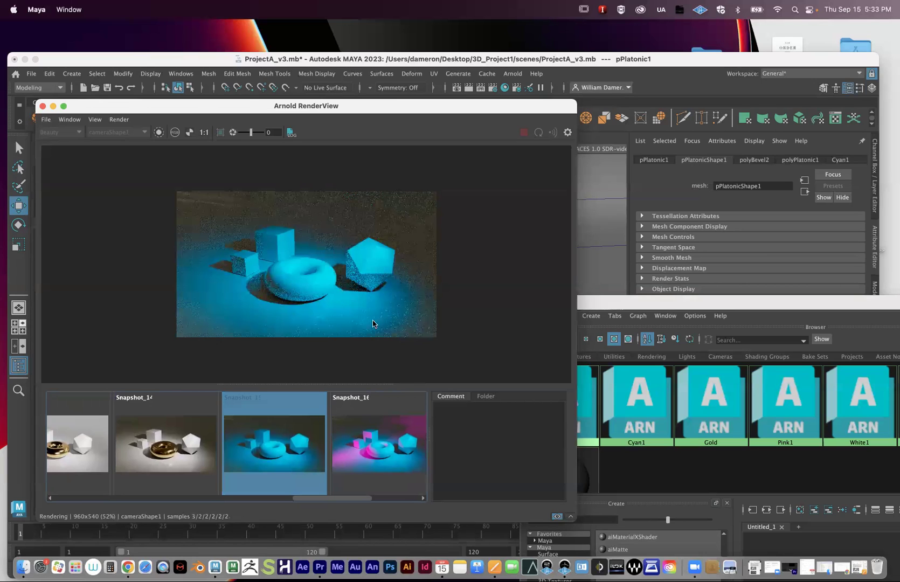
click(373, 441)
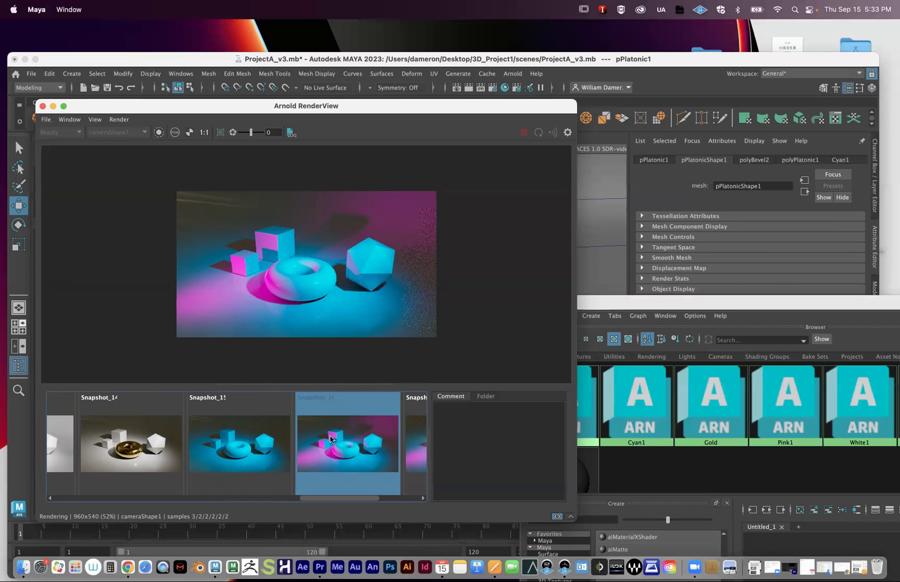
scroll(389, 455, right, 3)
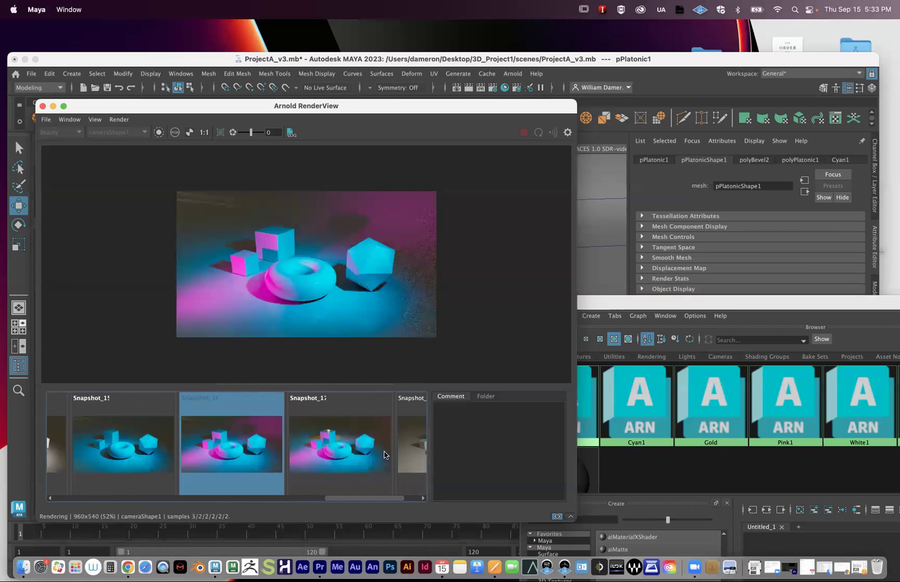
click(348, 449)
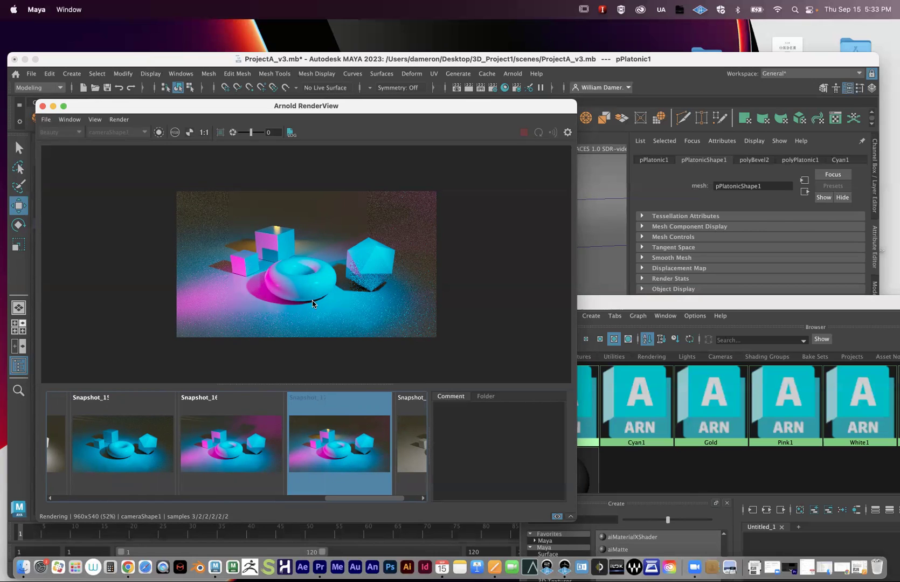
scroll(325, 396, right, 4)
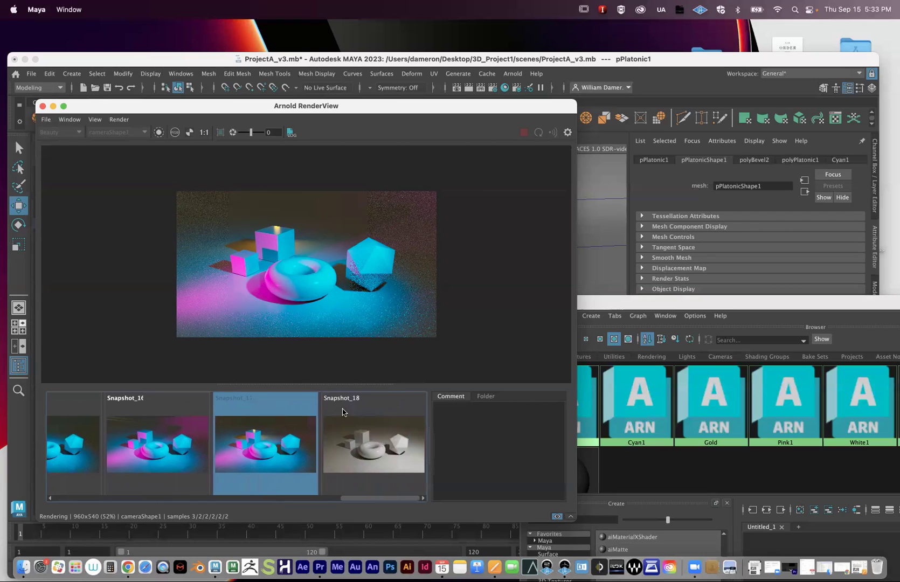
click(347, 443)
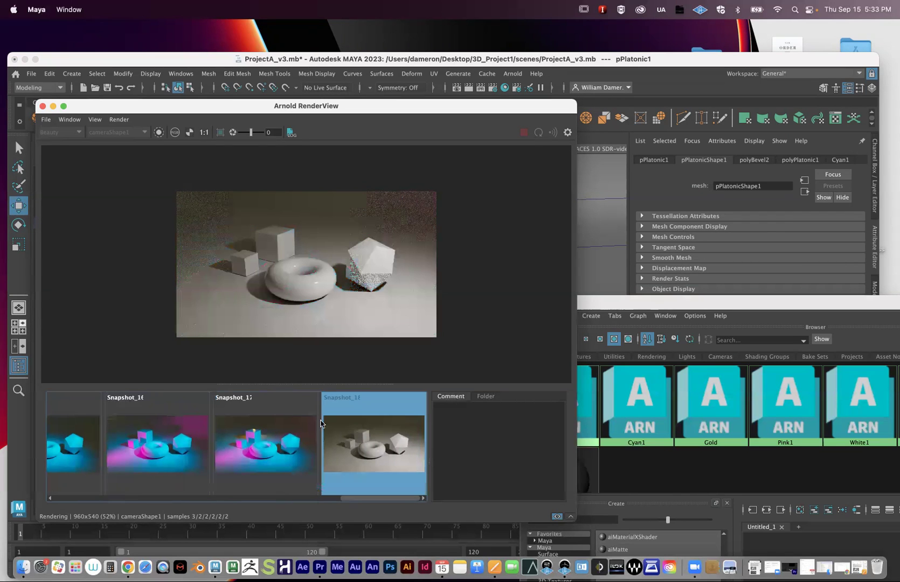
Step: Put away the Arnold RenderView, close the Hypershade and reposition the Maya window to show the whole scene
drag(159, 112, 262, 110)
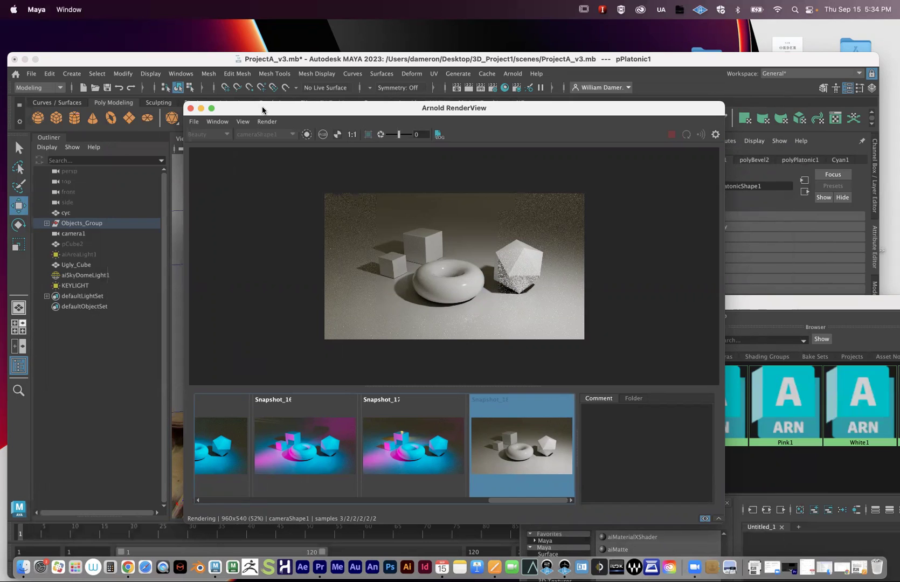
drag(282, 112, 207, 111)
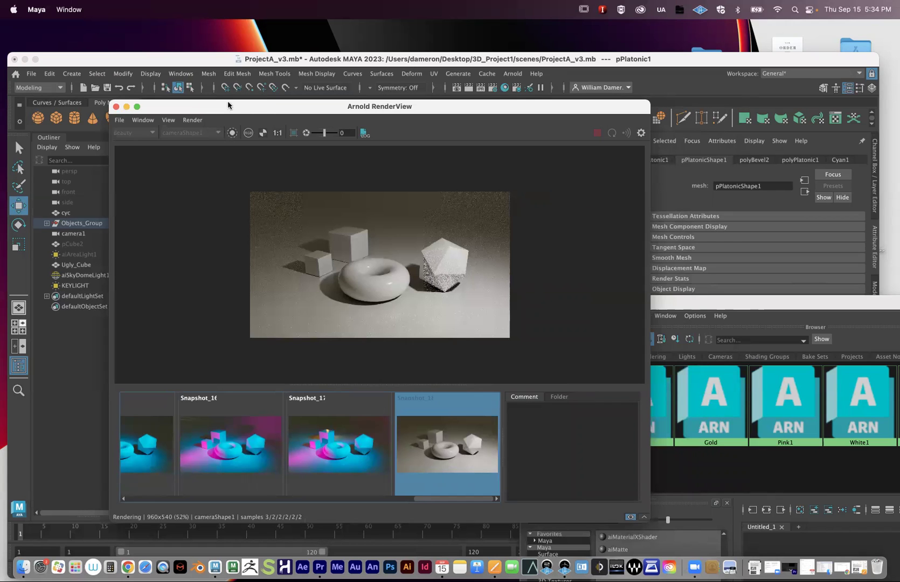
click(127, 109)
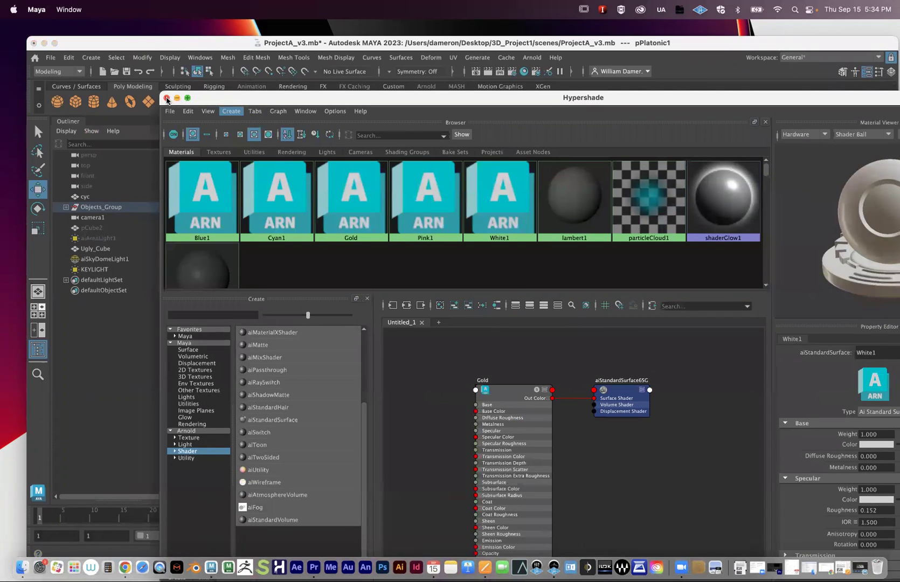
click(167, 99)
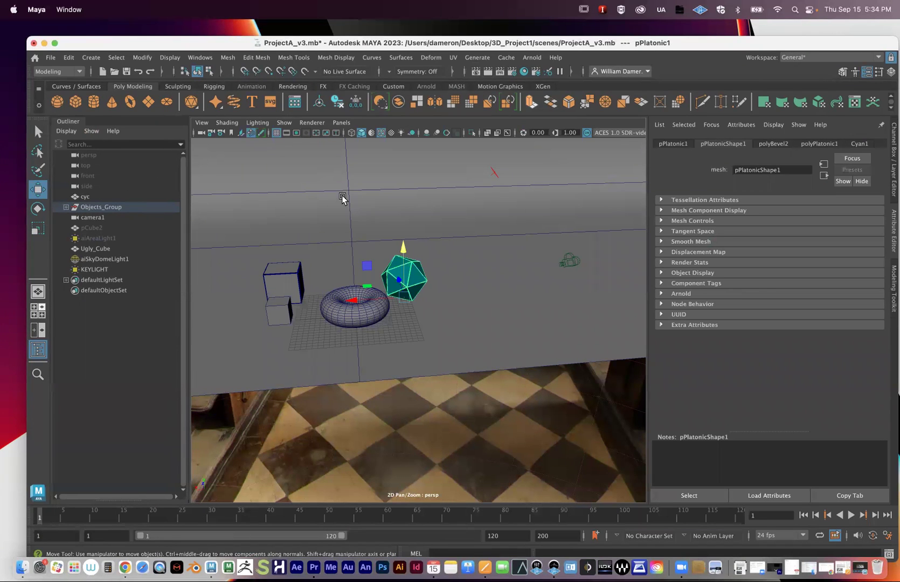
drag(132, 45, 71, 24)
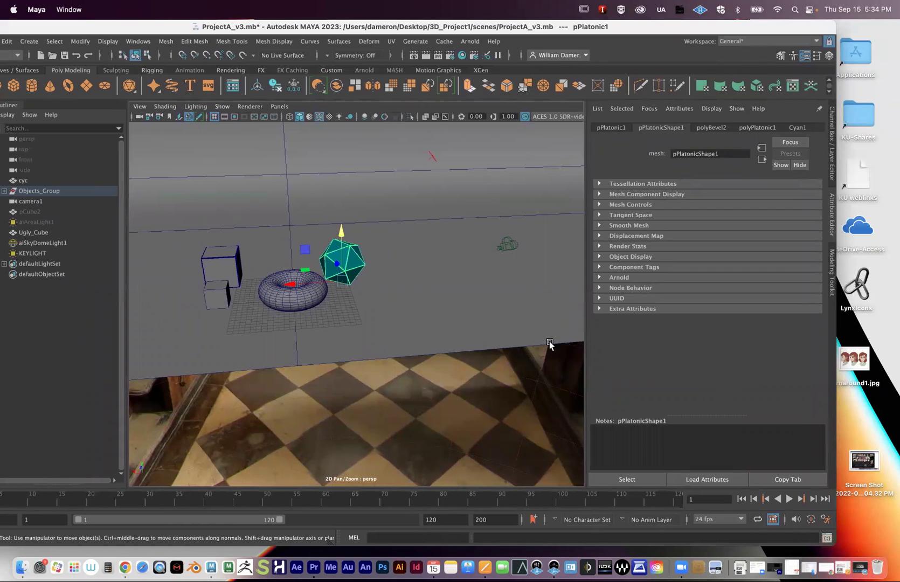
mouse_move(369, 322)
alt+mouse_down()
mouse_move(422, 331)
mouse_move(348, 307)
mouse_move(361, 329)
alt+mouse_up()
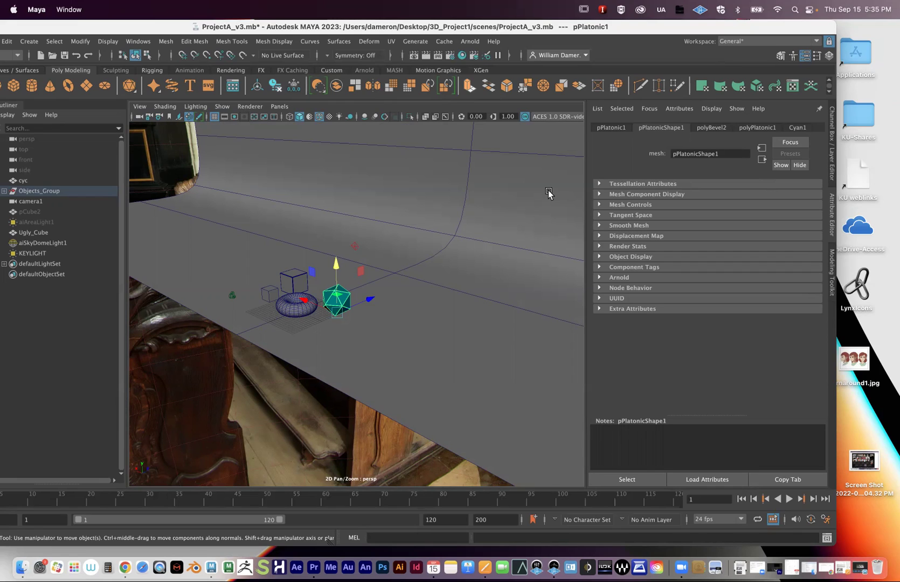
mouse_move(413, 232)
alt+mouse_down()
mouse_move(401, 270)
mouse_move(399, 239)
alt+mouse_up()
alt+right_drag(398, 240, 412, 262)
alt+drag(412, 261, 380, 293)
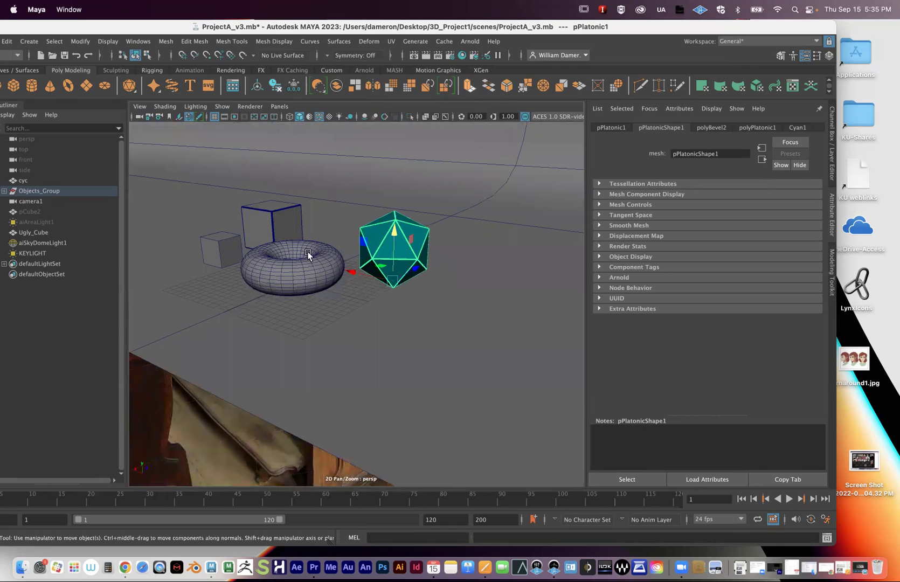
alt+right_drag(331, 258, 311, 263)
alt+drag(311, 263, 295, 243)
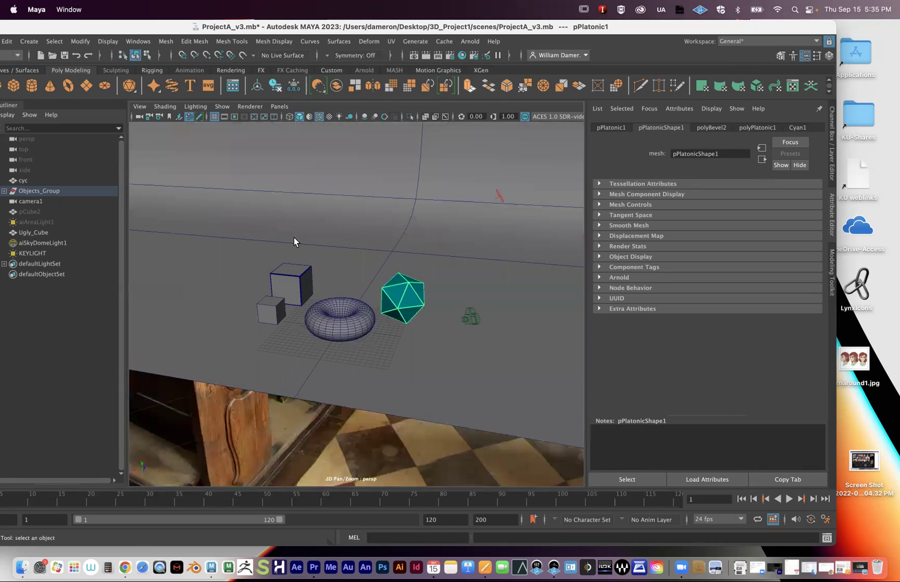
Step: Select the cyc backdrop in the perspective view and bring the Arnold RenderView back over the scene
click(396, 341)
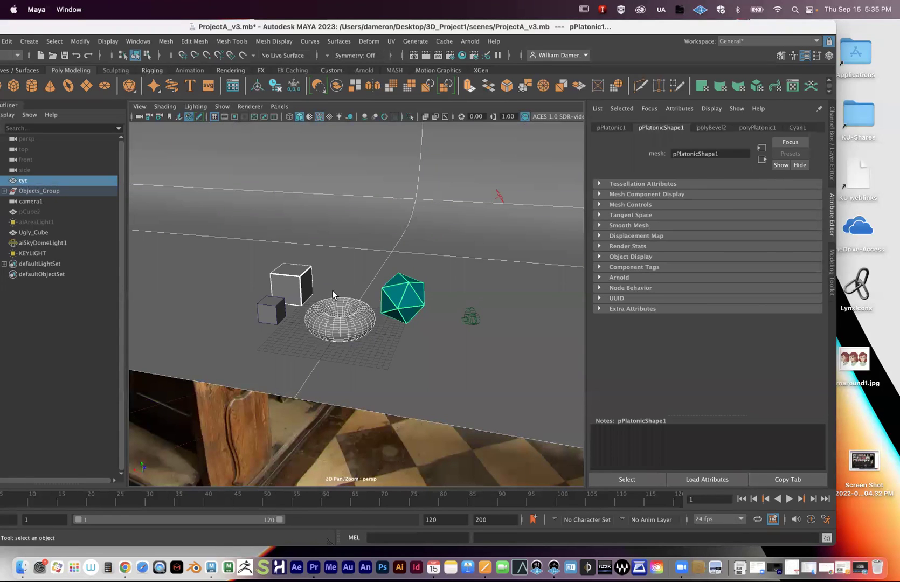
alt+drag(335, 305, 414, 341)
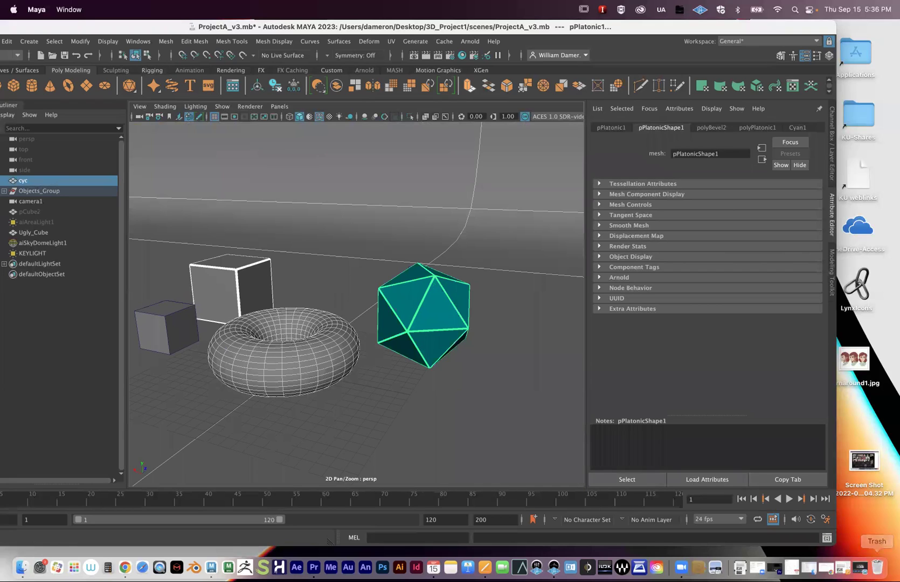
click(860, 566)
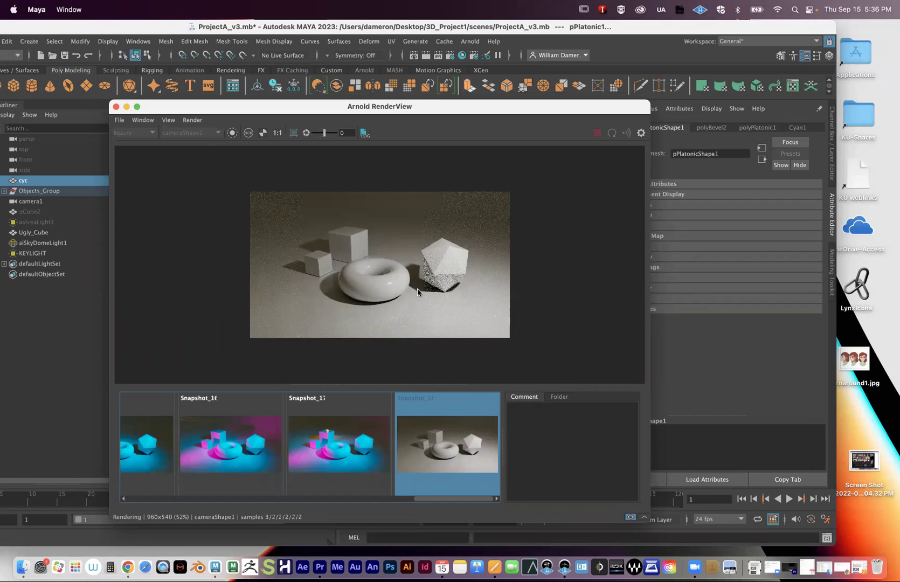
scroll(351, 441, up, 5)
scroll(351, 440, up, 6)
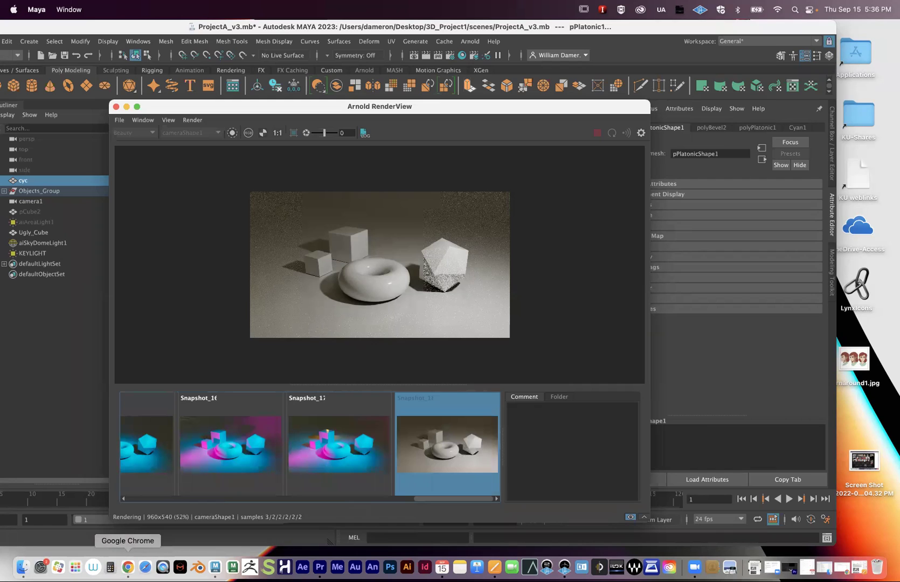
Step: Switch to Chrome and open the submissions page of Project 1: Build & Light a Surreal Scene Using Primatives from the course assignments
click(128, 566)
scroll(313, 143, up, 3)
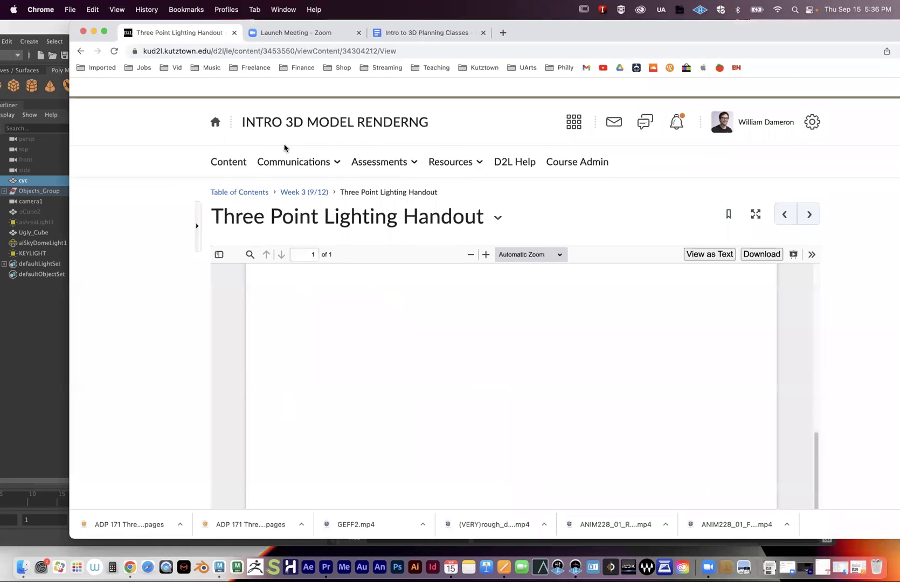
click(394, 143)
click(371, 173)
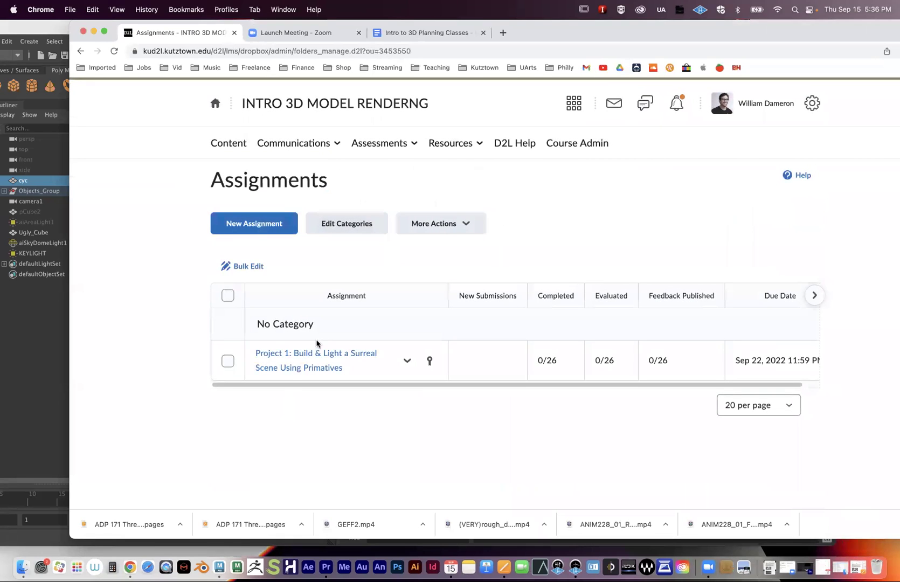
click(313, 355)
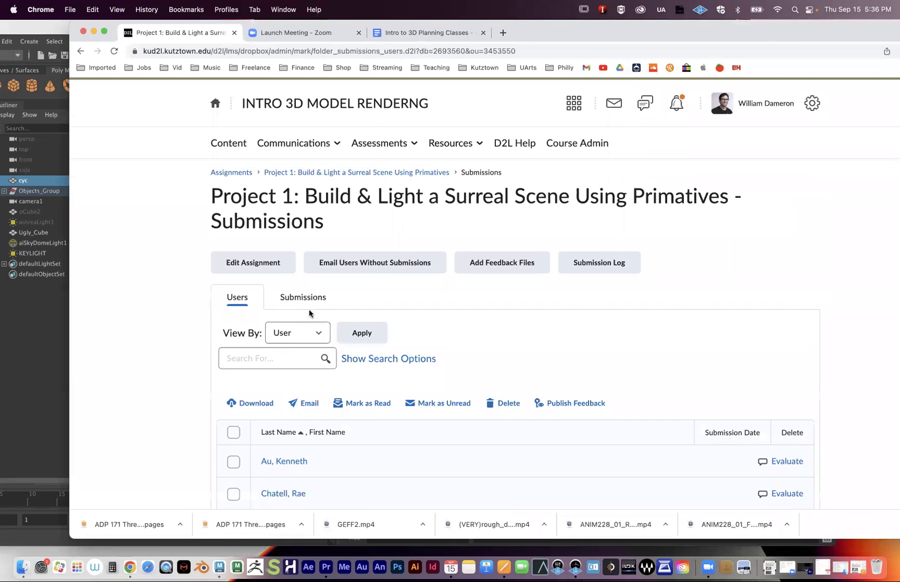
scroll(291, 280, down, 1)
scroll(272, 248, up, 1)
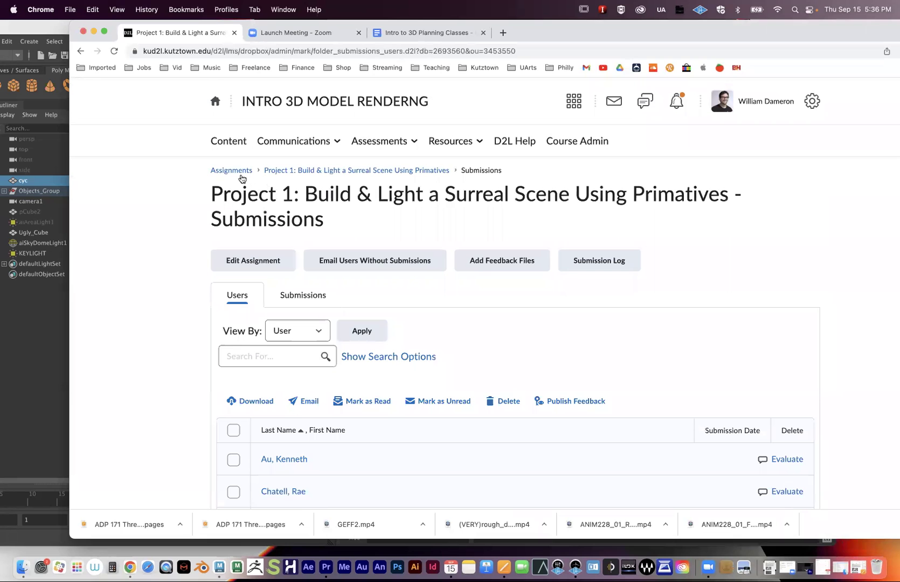
Step: Open the ASSIGNMENT 1 module in the course content and go past the description to the example images
click(229, 143)
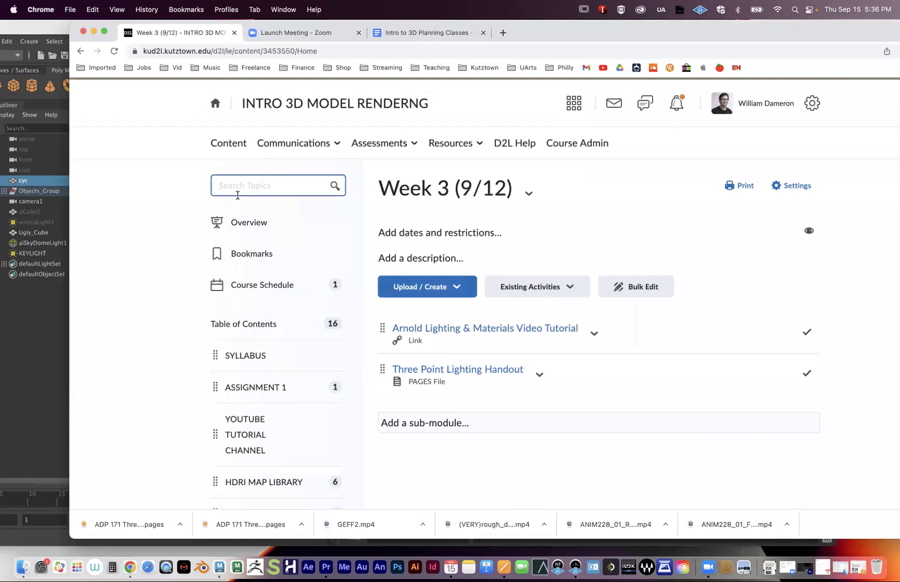
scroll(252, 371, down, 1)
click(251, 360)
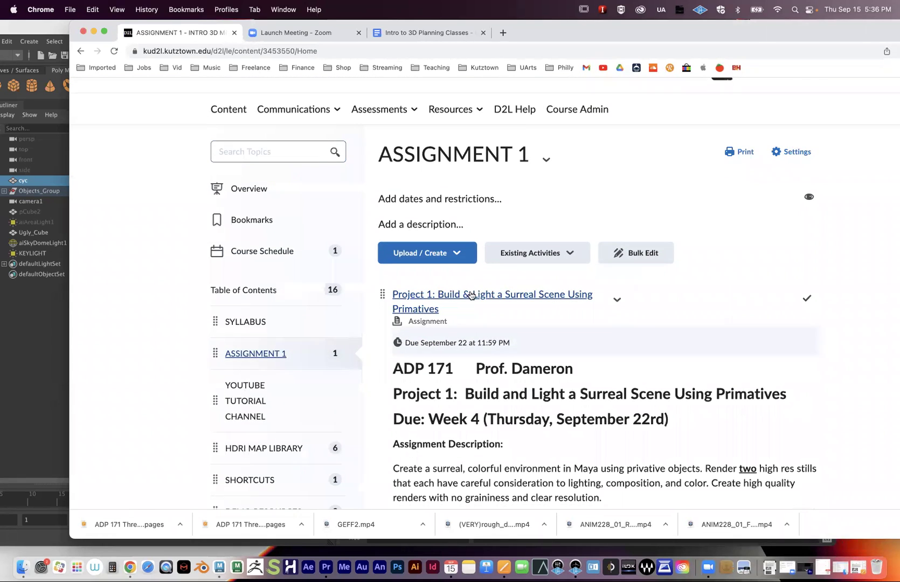
scroll(485, 312, down, 3)
scroll(499, 322, down, 15)
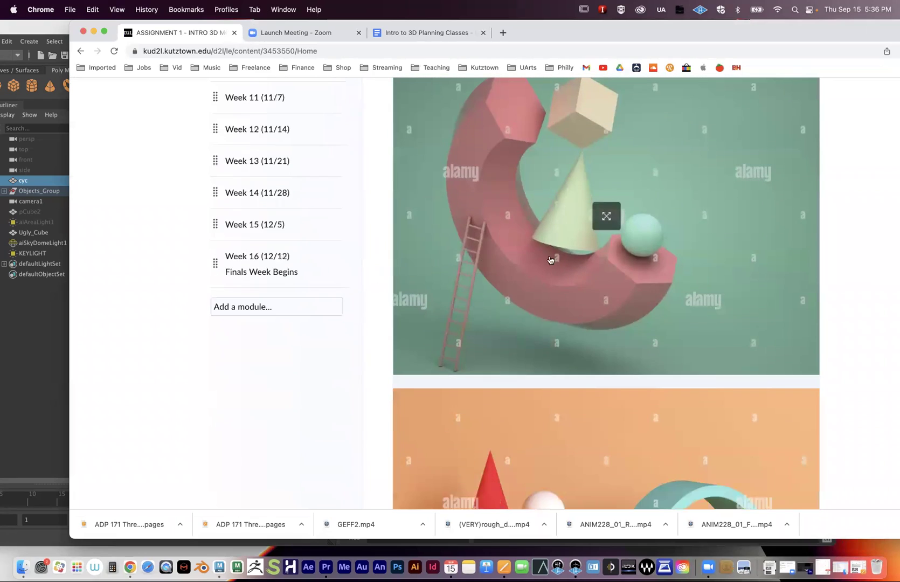
Step: Examine the orange scene with the red cone and the chained torus on blue among the assignment examples
scroll(553, 257, down, 4)
scroll(581, 343, down, 5)
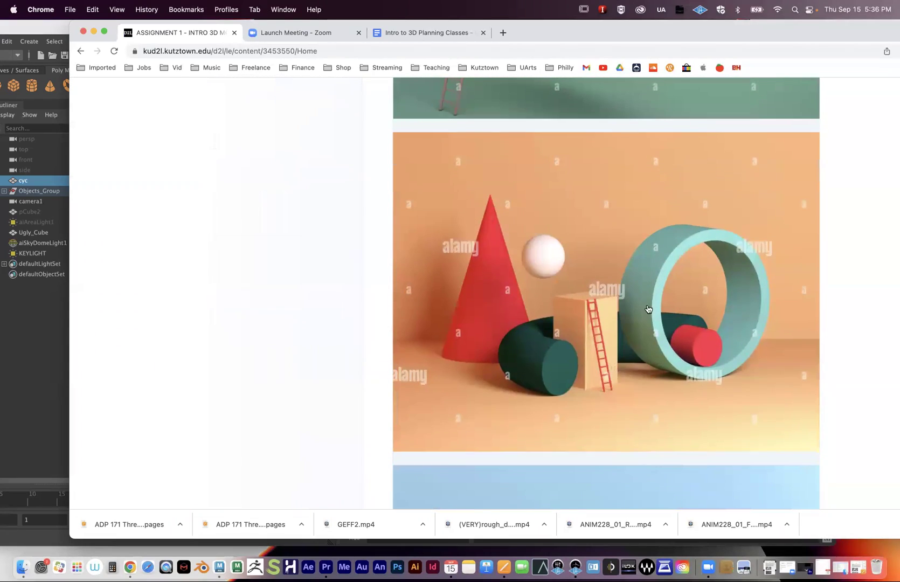
scroll(603, 318, down, 1)
scroll(603, 317, down, 6)
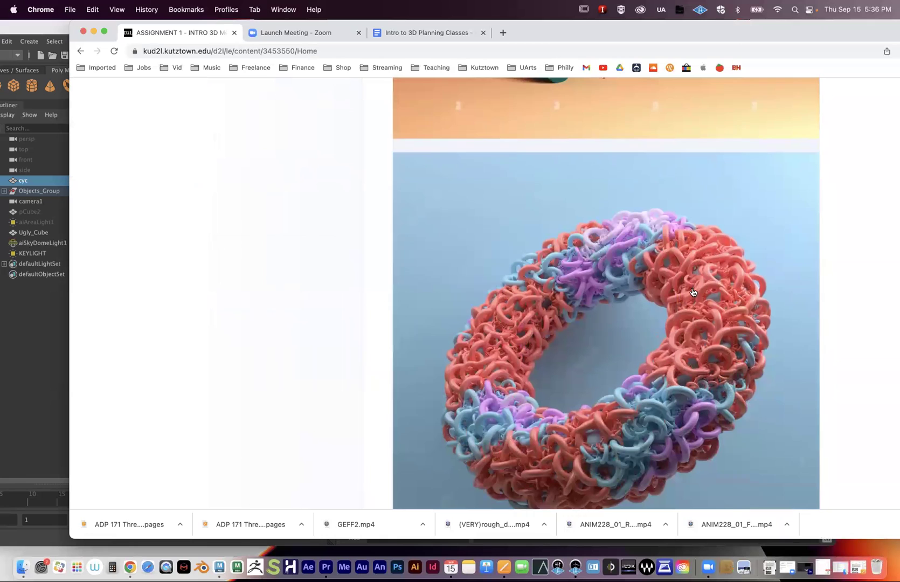
scroll(594, 202, down, 1)
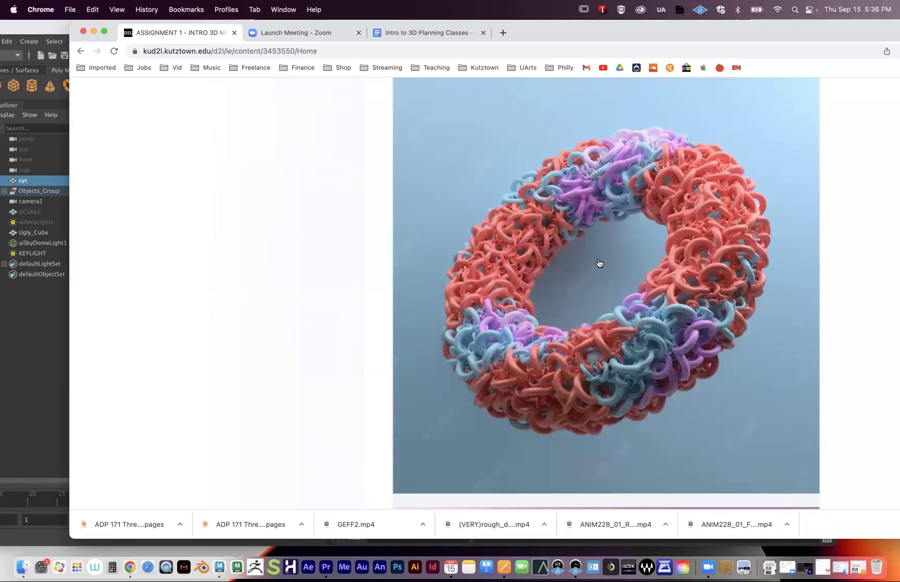
scroll(598, 263, up, 10)
scroll(603, 269, down, 1)
scroll(584, 302, down, 3)
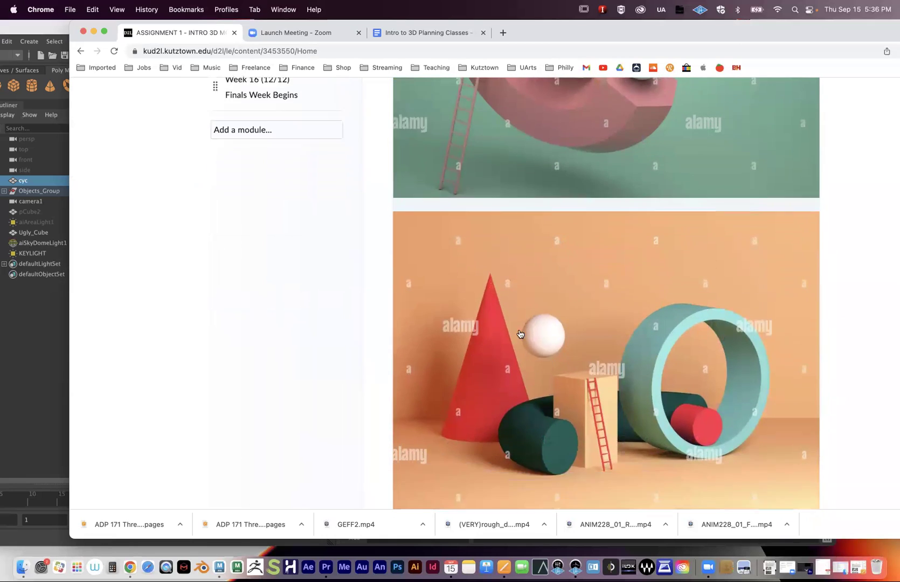
Step: Compare the shapes, colours and lighting of the green example scene with the orange one
scroll(671, 251, up, 8)
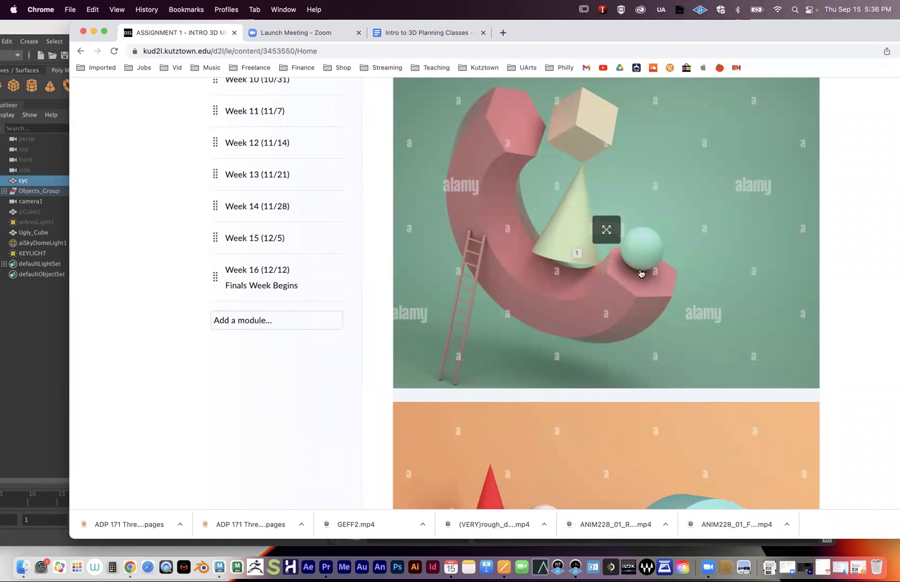
scroll(592, 250, down, 2)
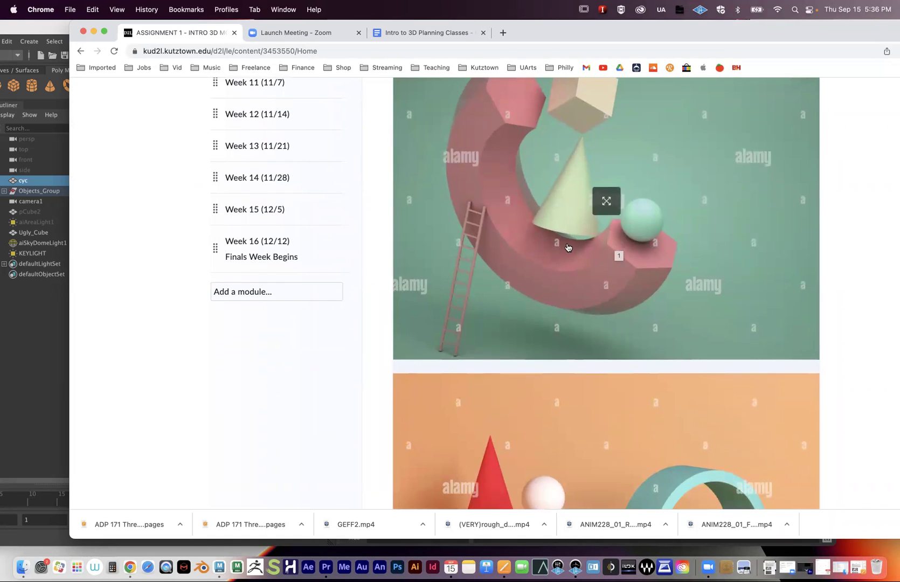
scroll(567, 248, up, 3)
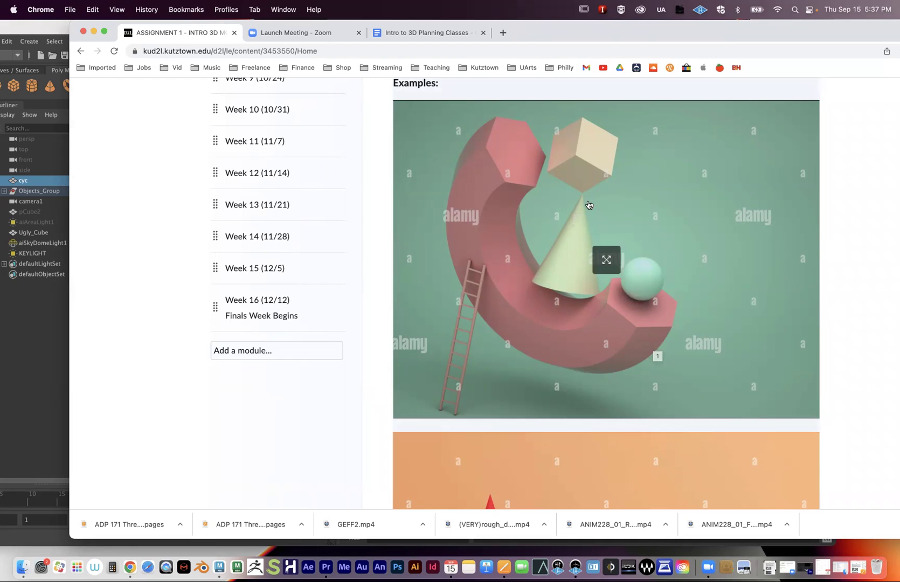
scroll(620, 301, down, 5)
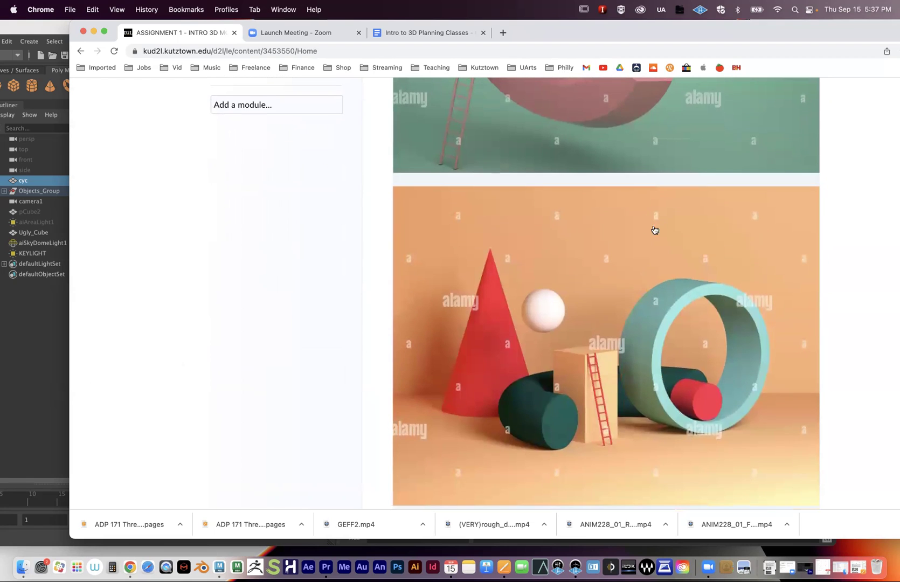
scroll(649, 358, down, 1)
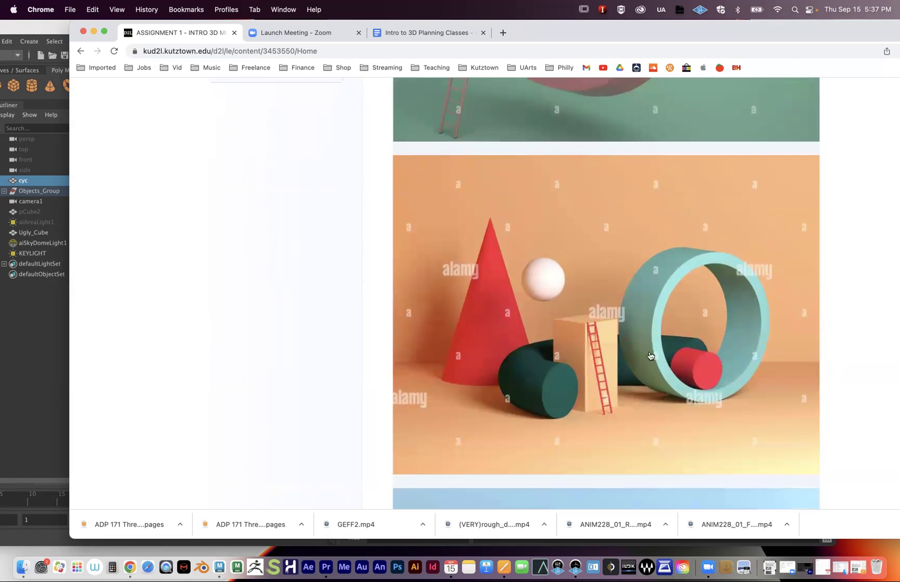
scroll(652, 353, up, 7)
scroll(649, 328, down, 2)
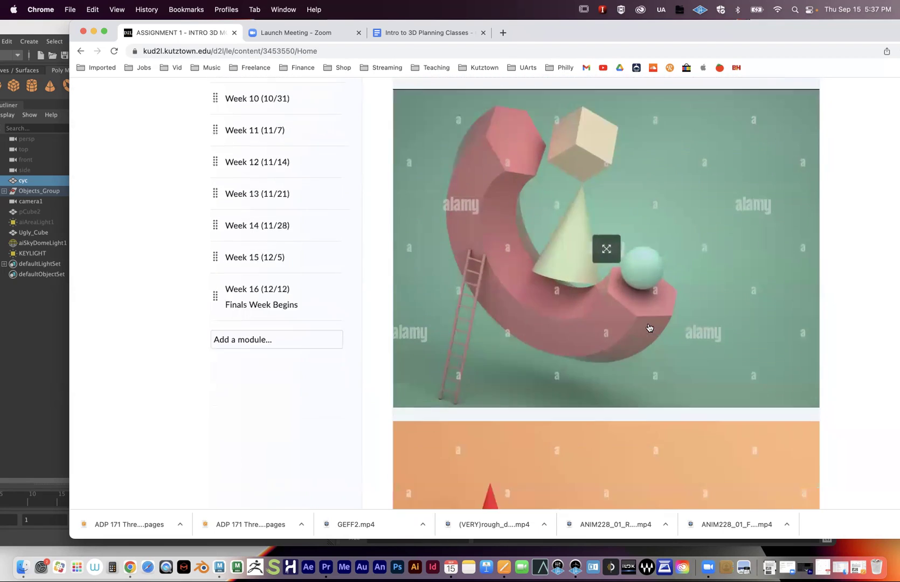
scroll(649, 327, down, 7)
scroll(645, 307, up, 1)
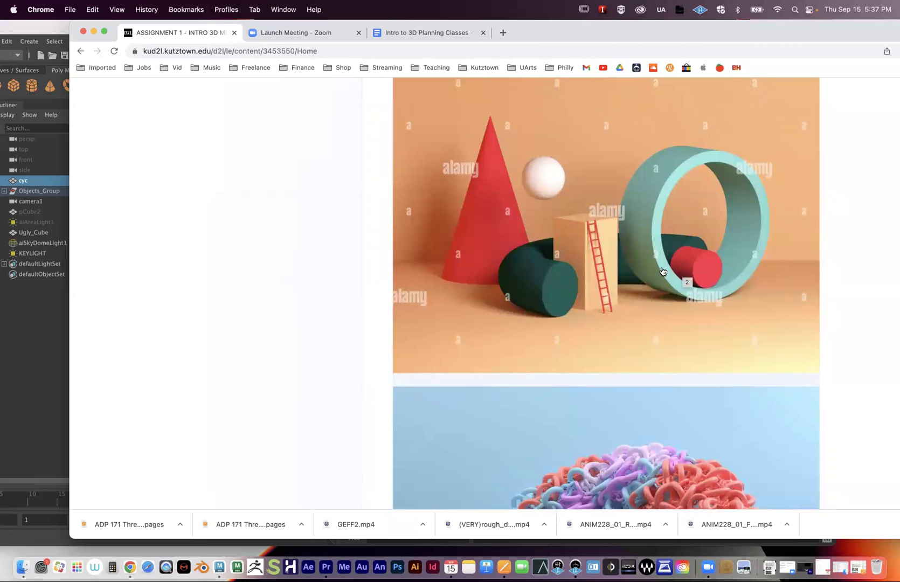
scroll(660, 270, up, 3)
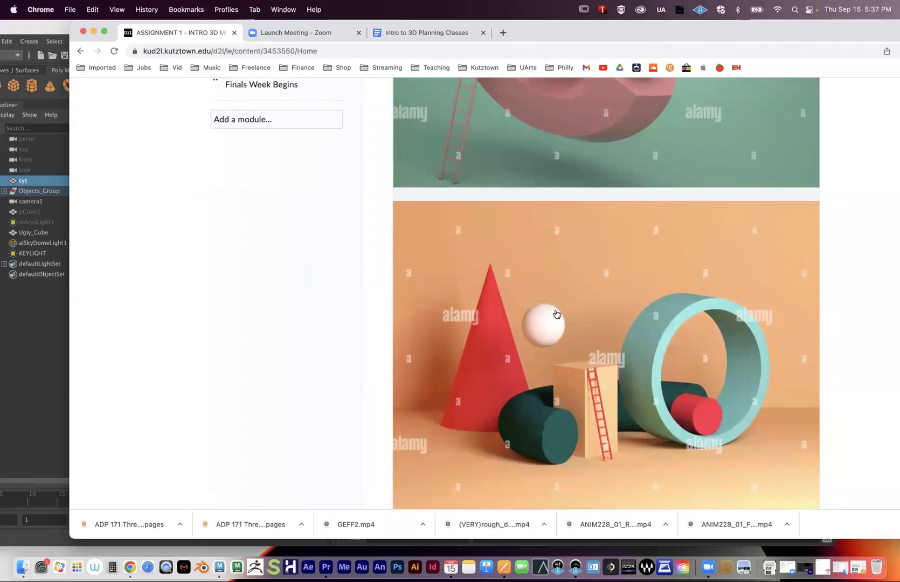
scroll(628, 276, up, 4)
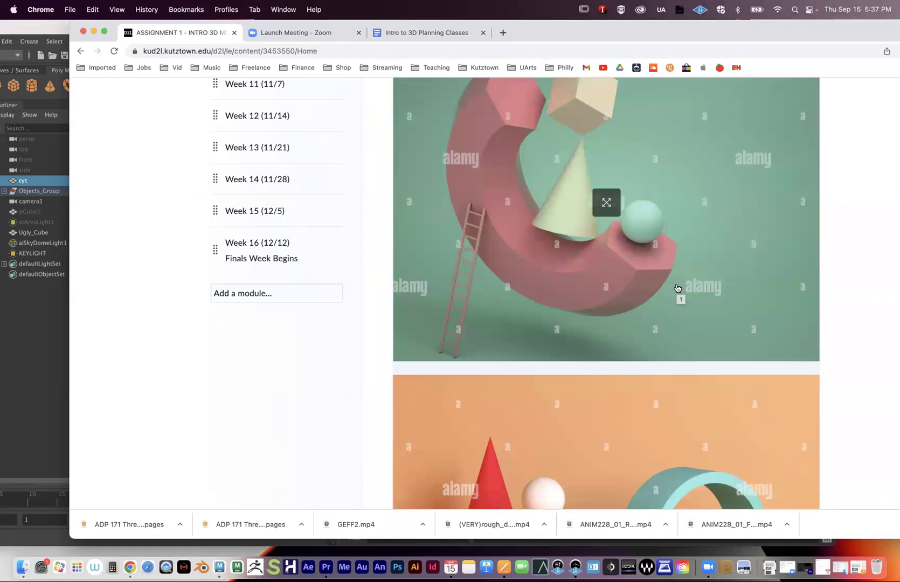
Step: Reposition the browser window to compare the green example image with the neutral Arnold render behind it
drag(758, 44, 788, 418)
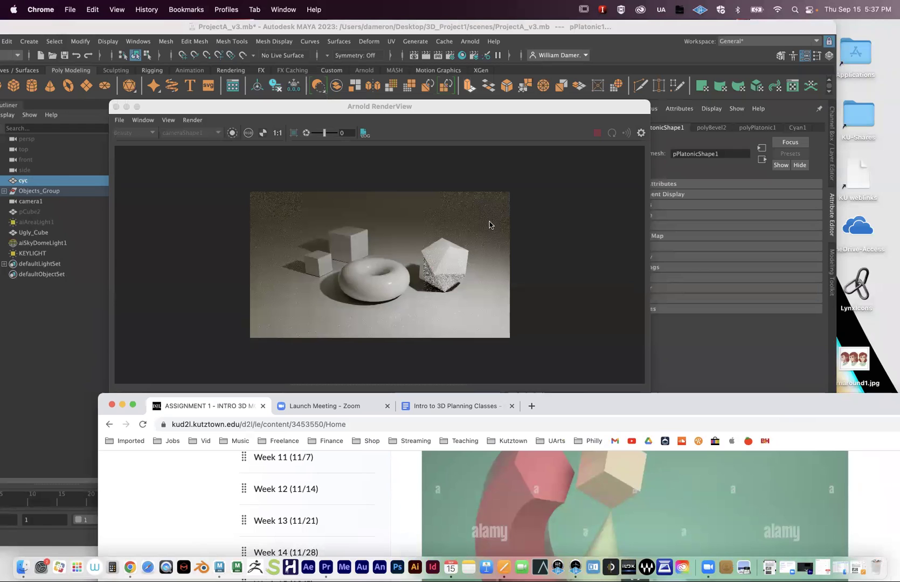
drag(594, 402, 544, 74)
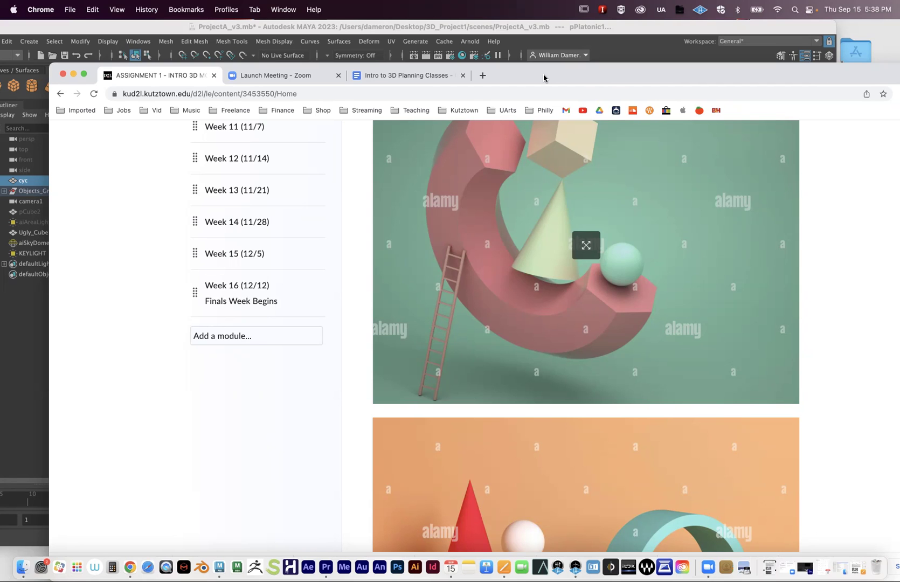
drag(544, 78, 710, 294)
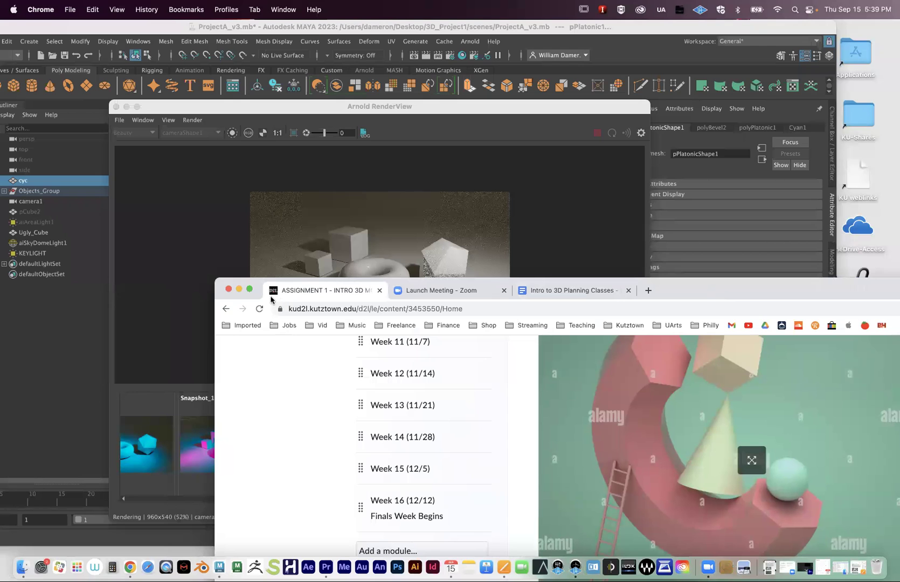
Step: Minimize the browser, return to Maya and reposition the Arnold RenderView window slightly
click(239, 289)
click(200, 112)
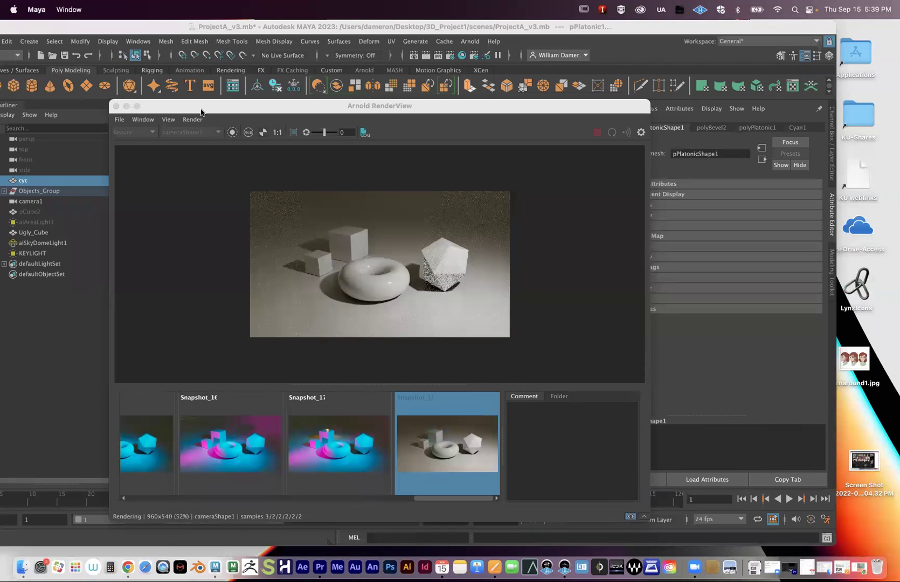
drag(201, 112, 188, 114)
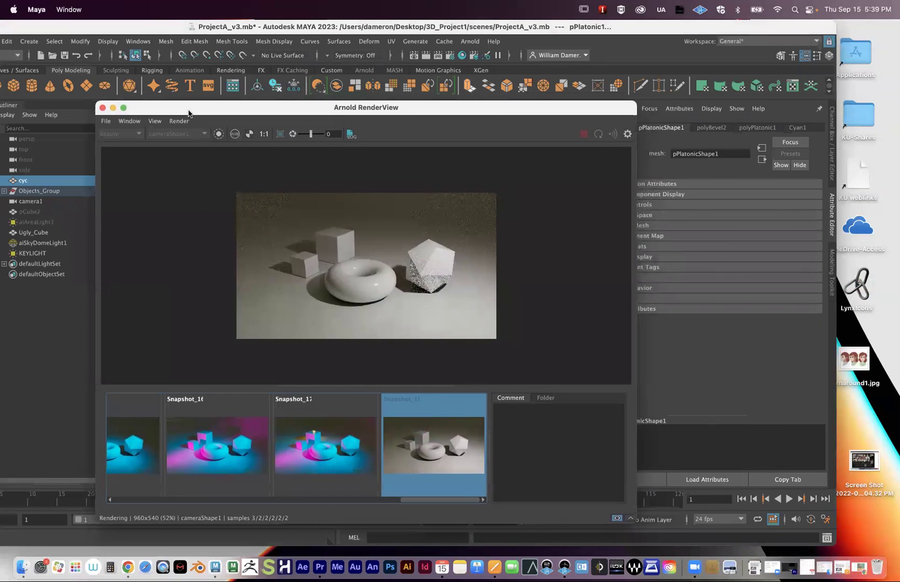